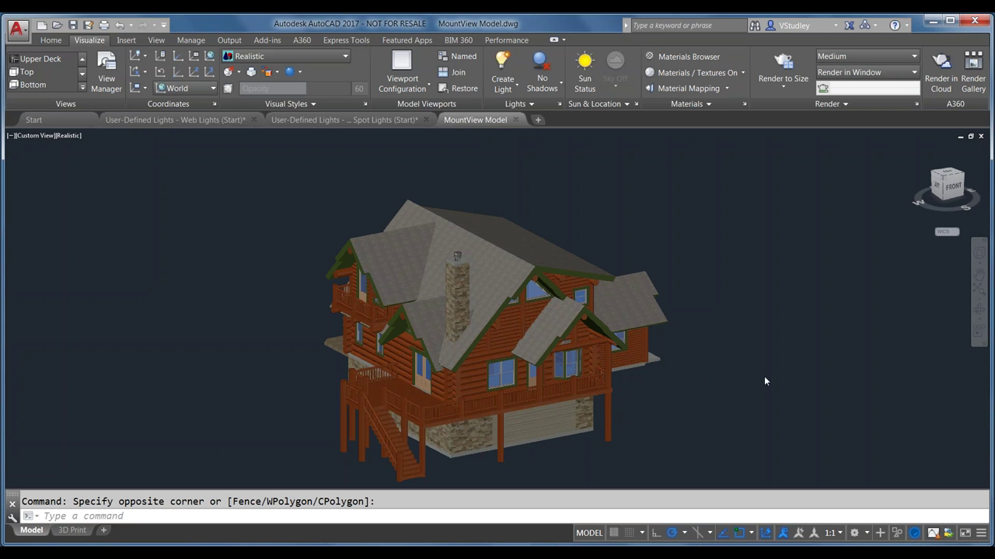
- Check the workspace list, then switch from the modelling tools back to the visualization tools
left_click(866, 536)
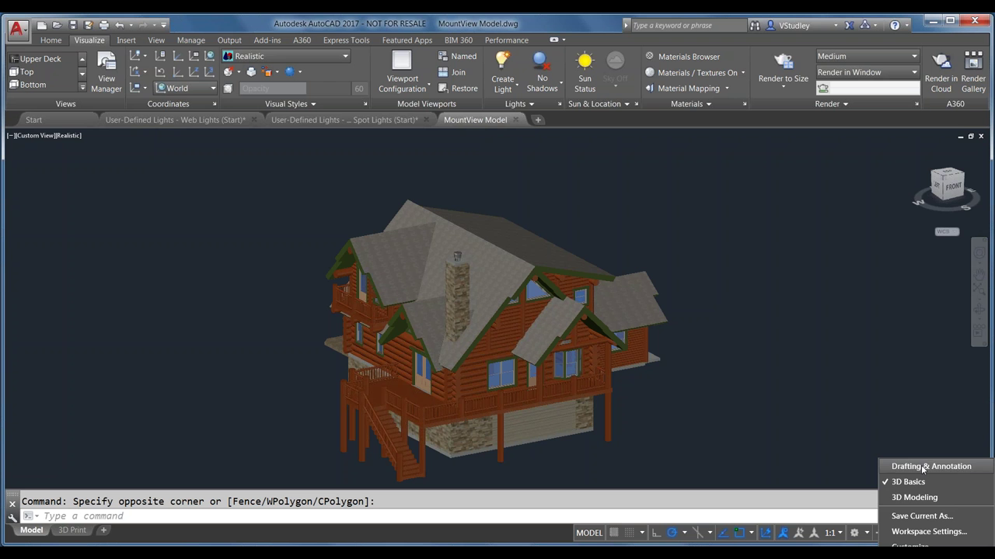
left_click(845, 358)
left_click(50, 40)
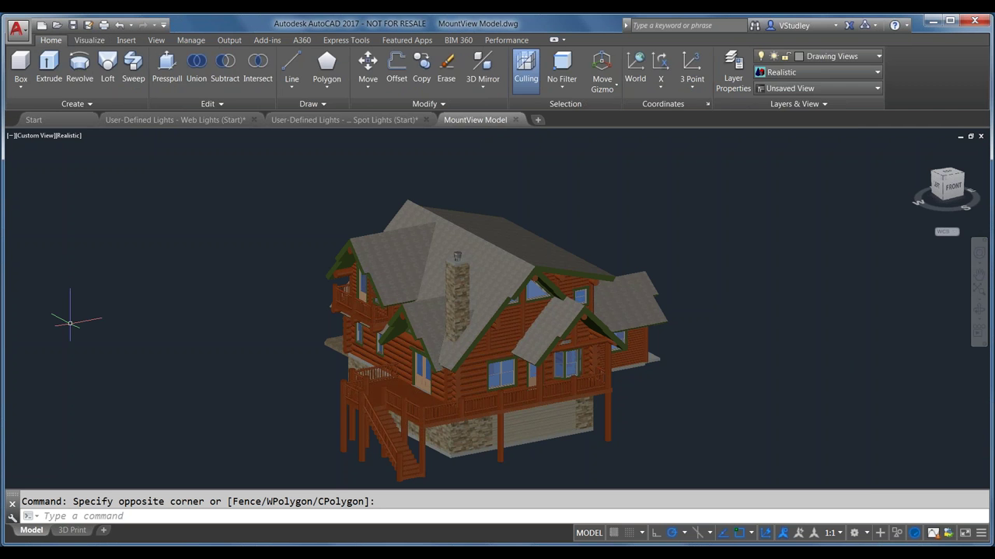
left_click(100, 41)
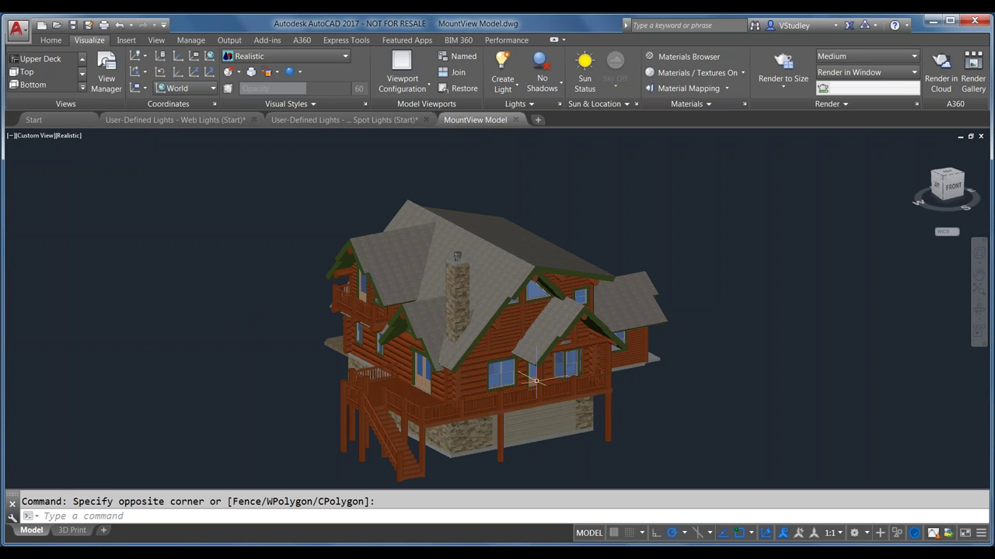
- Orbit around the cabin from the left, top and far side, then set the SW Isometric view
middle_click_drag(475, 317, 520, 342, "shift")
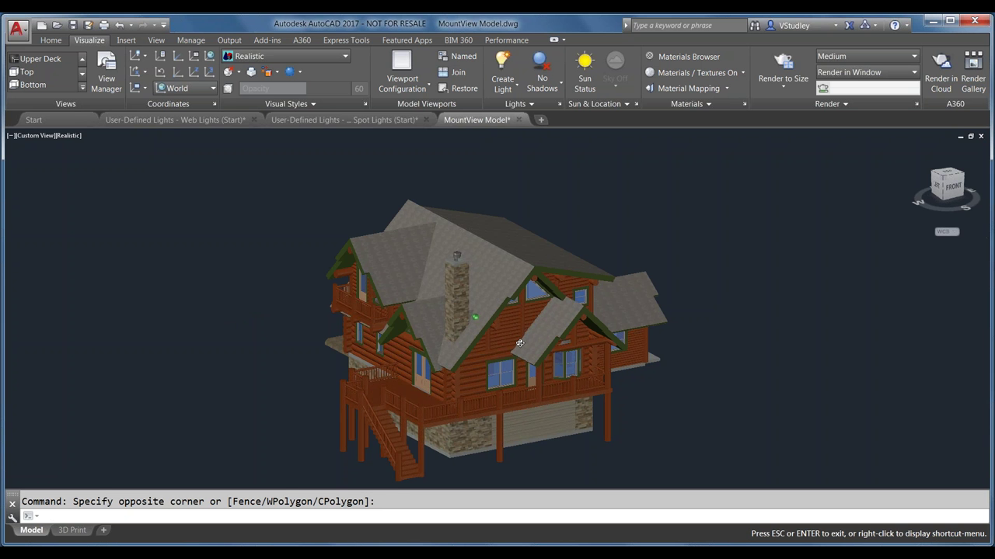
middle_click_drag(520, 343, 362, 352, "shift")
left_click(646, 278)
middle_click_drag(645, 277, 472, 296, "shift")
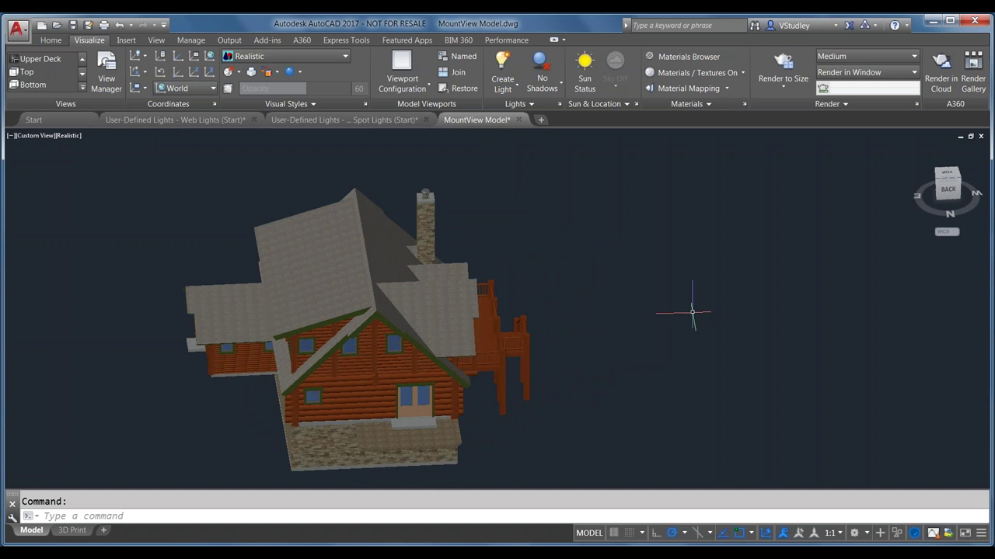
middle_click_drag(694, 311, 458, 298, "shift")
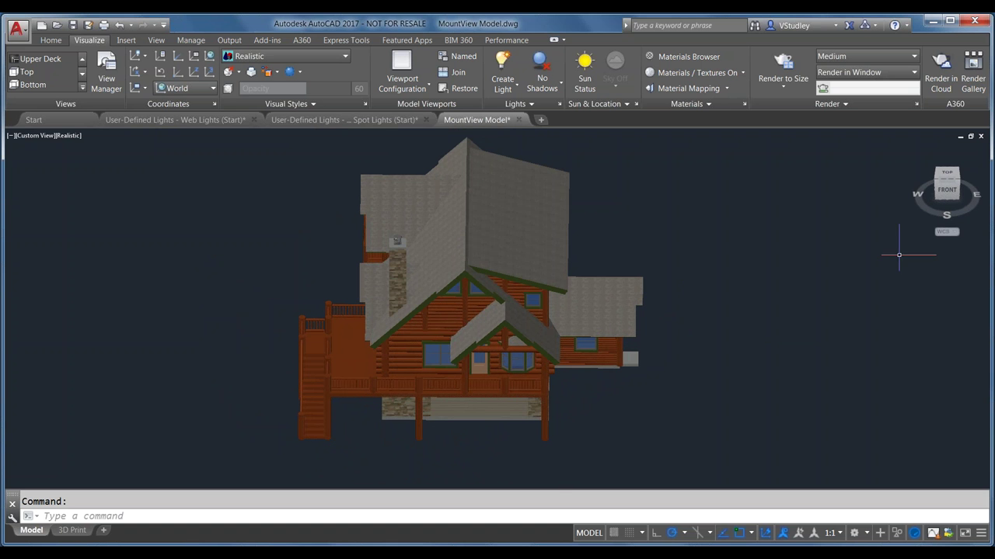
left_click(937, 182)
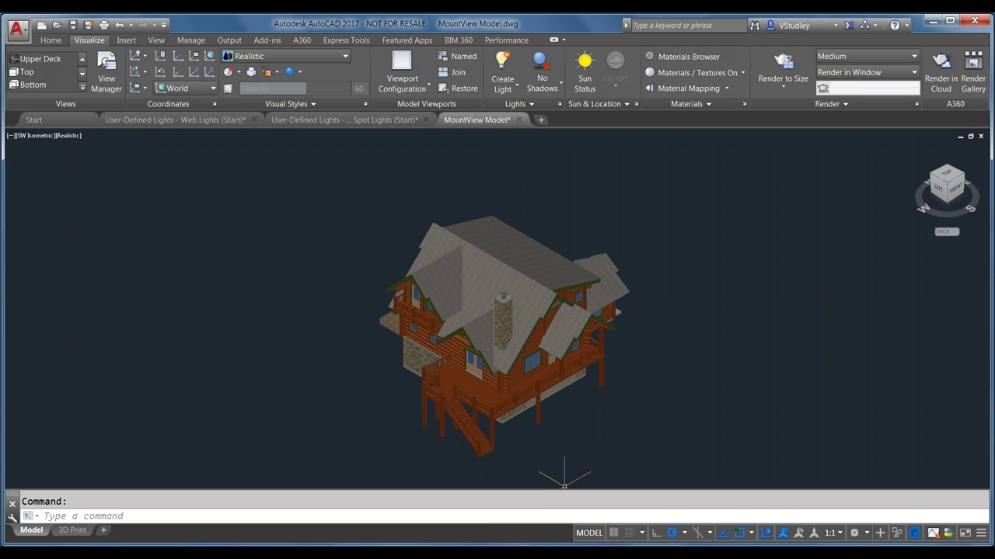
mouse_move(486, 536)
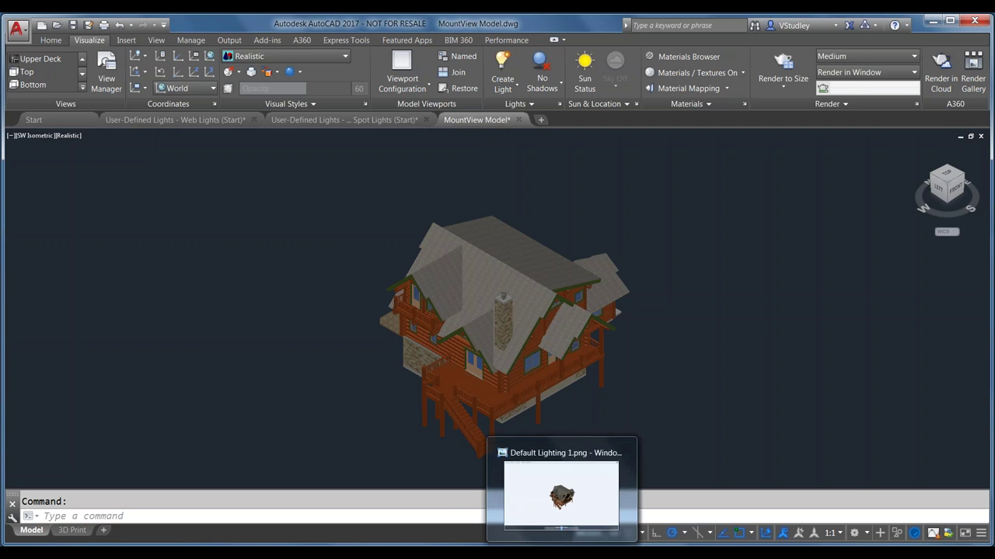
left_click(551, 515)
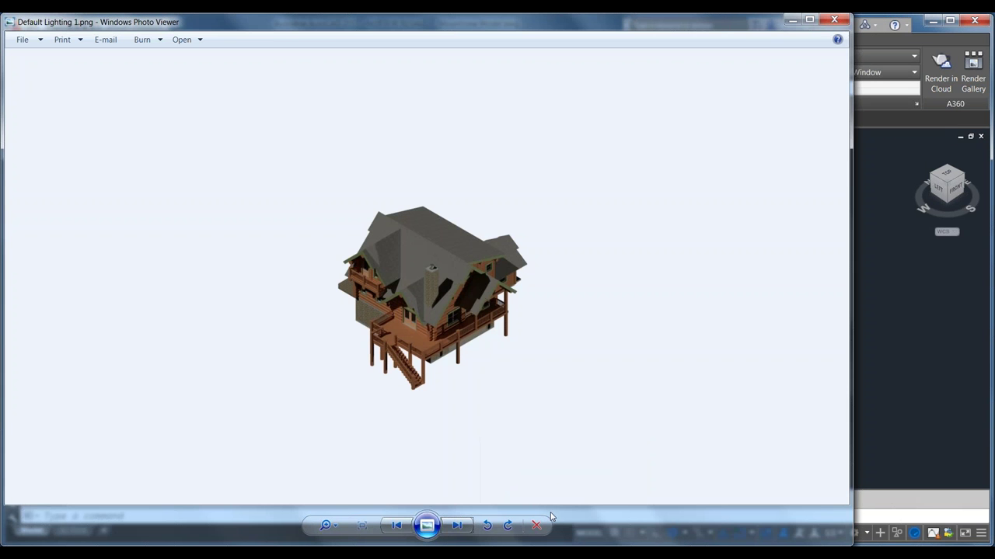
left_click(397, 525)
left_click(458, 526)
left_click(457, 526)
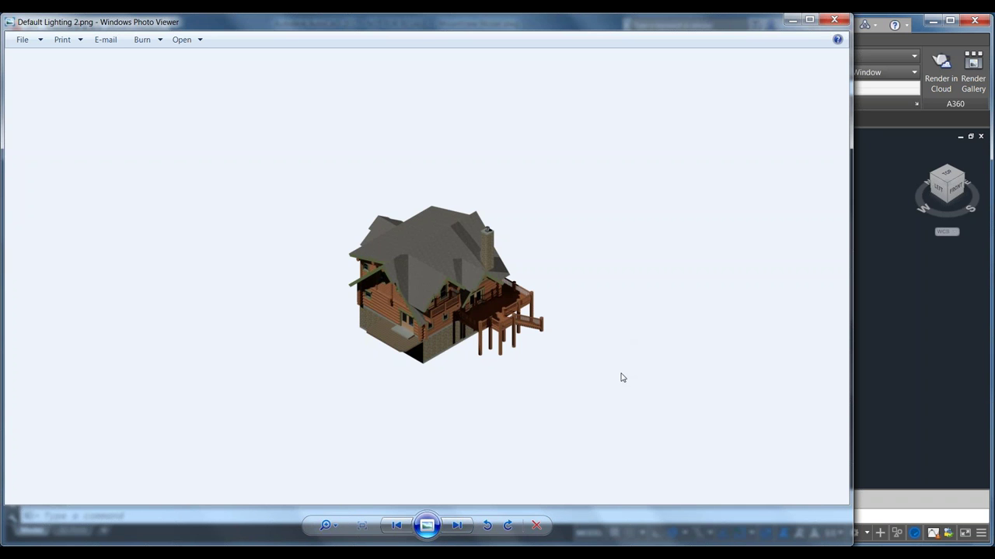
left_click(406, 526)
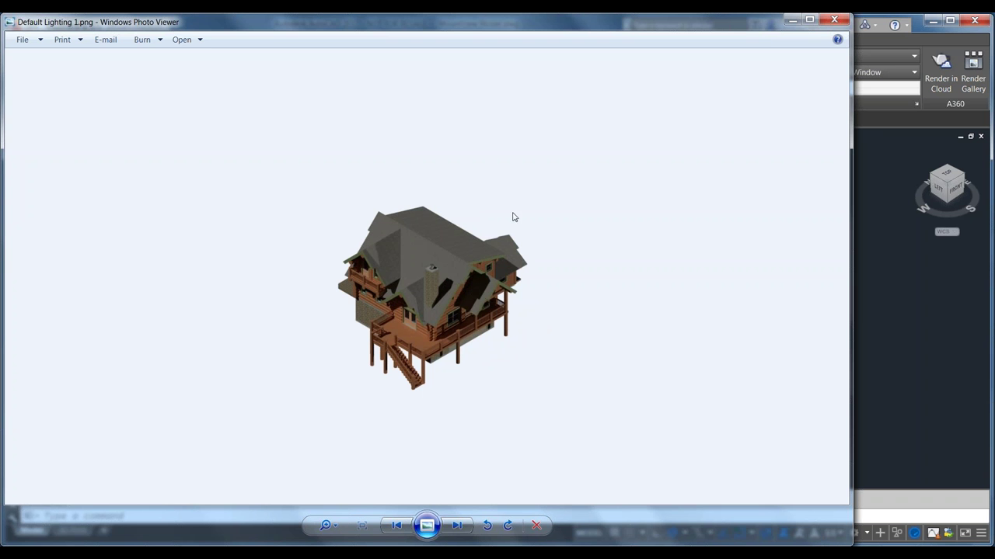
left_click(791, 21)
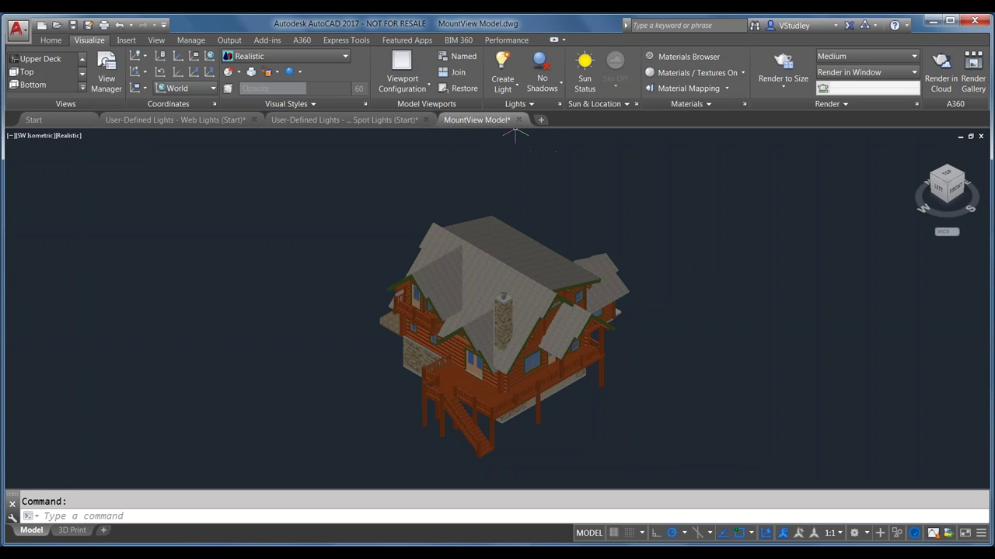
- Expand the Lights panel and review the Create Light and Shadows options without changing them
left_click(528, 106)
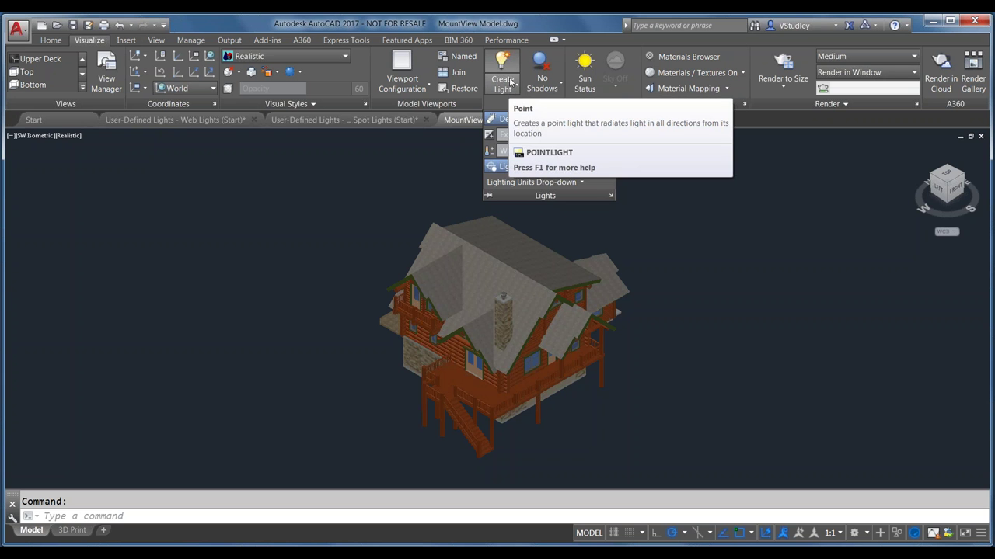
left_click(509, 91)
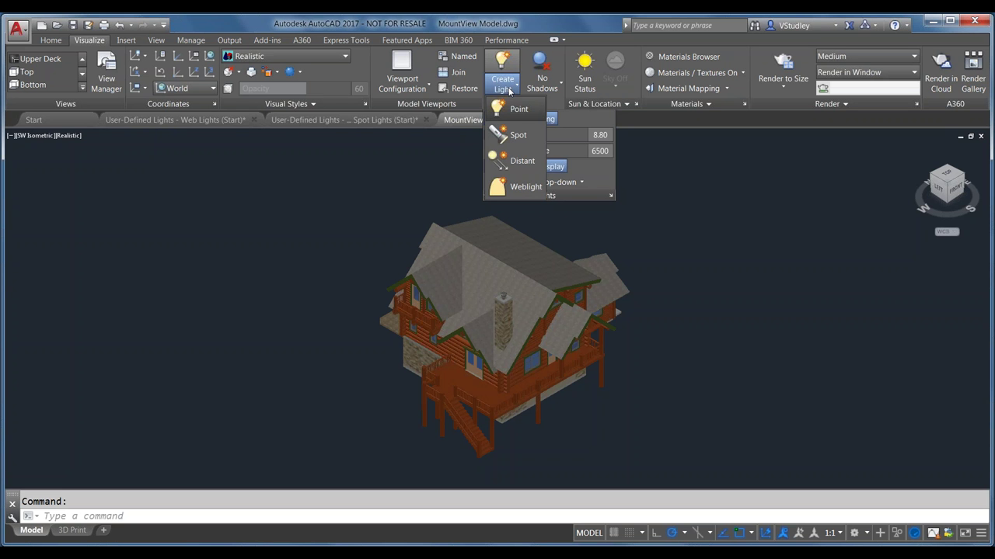
left_click(509, 84)
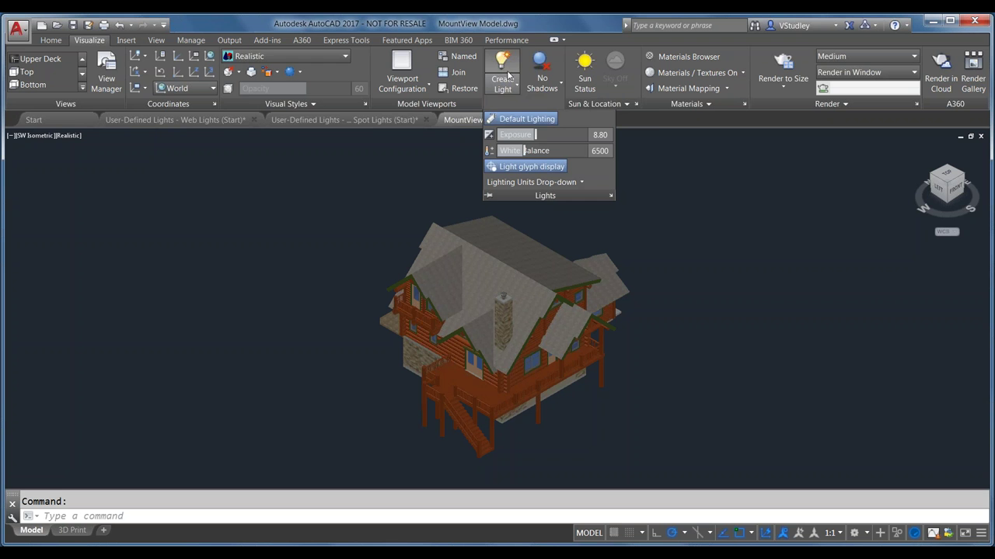
left_click(558, 94)
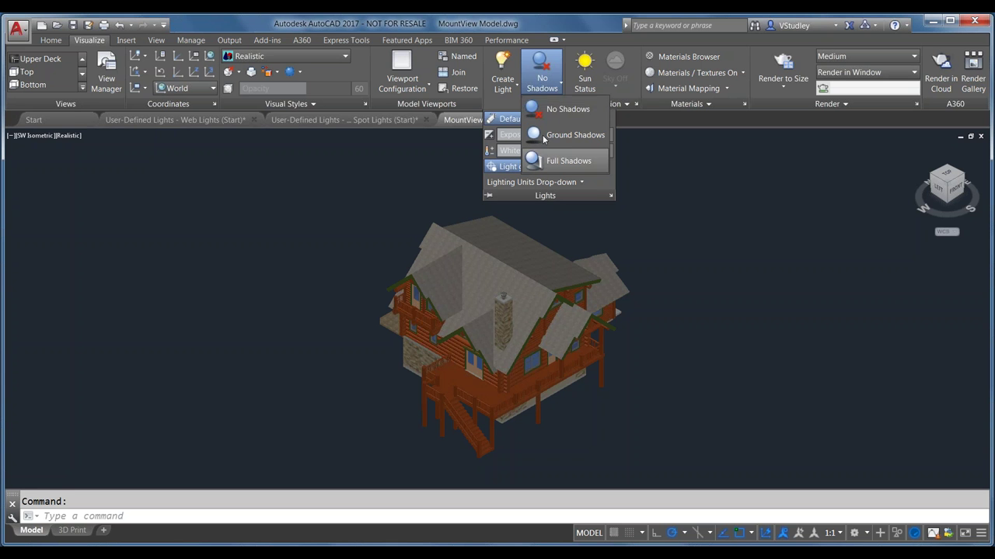
left_click(547, 87)
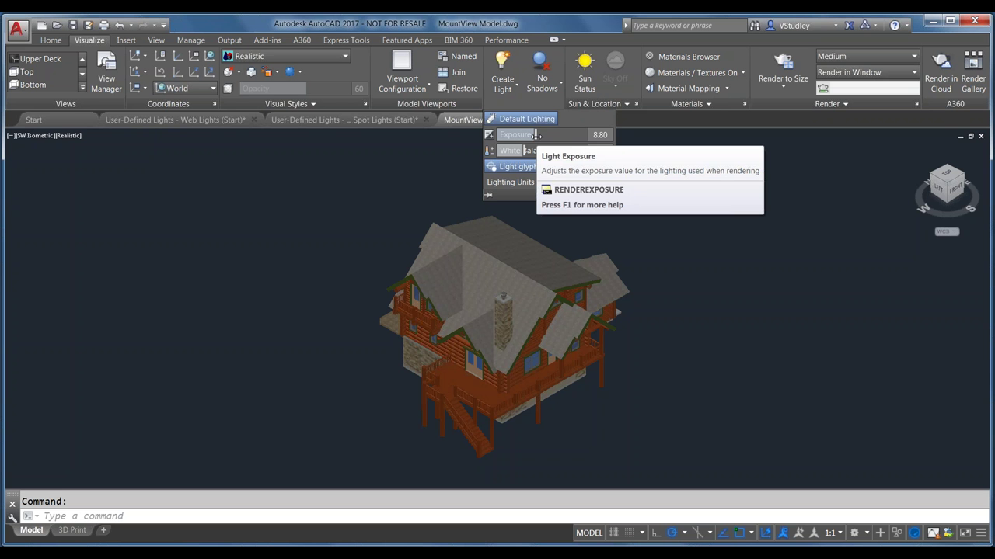
left_click_drag(535, 135, 505, 136)
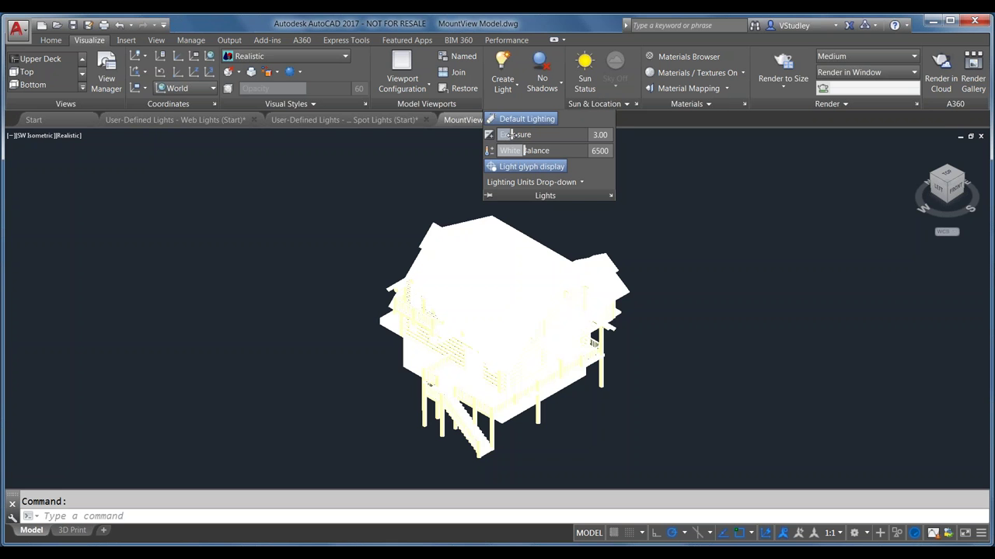
left_click_drag(511, 134, 592, 135)
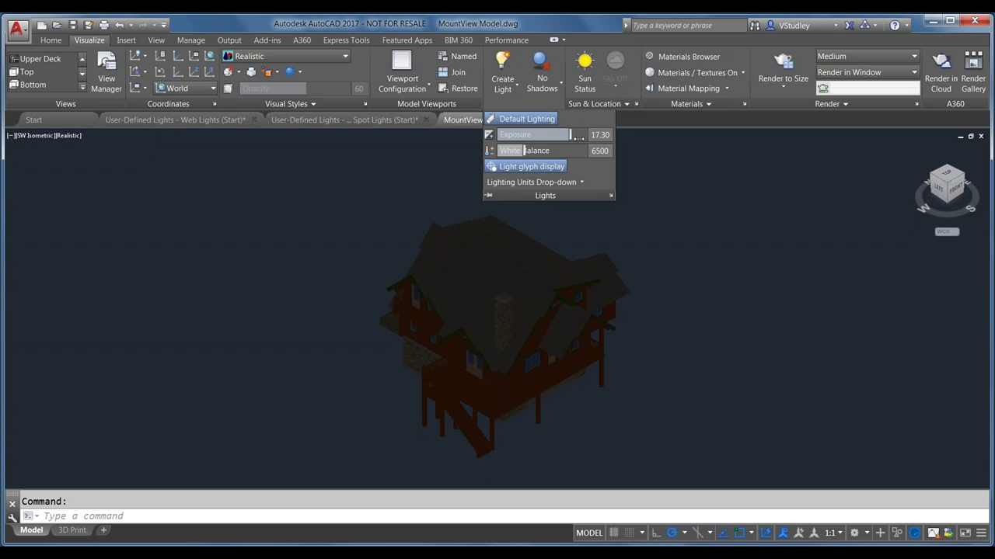
left_click(600, 135)
type("8.8")
left_click(601, 150)
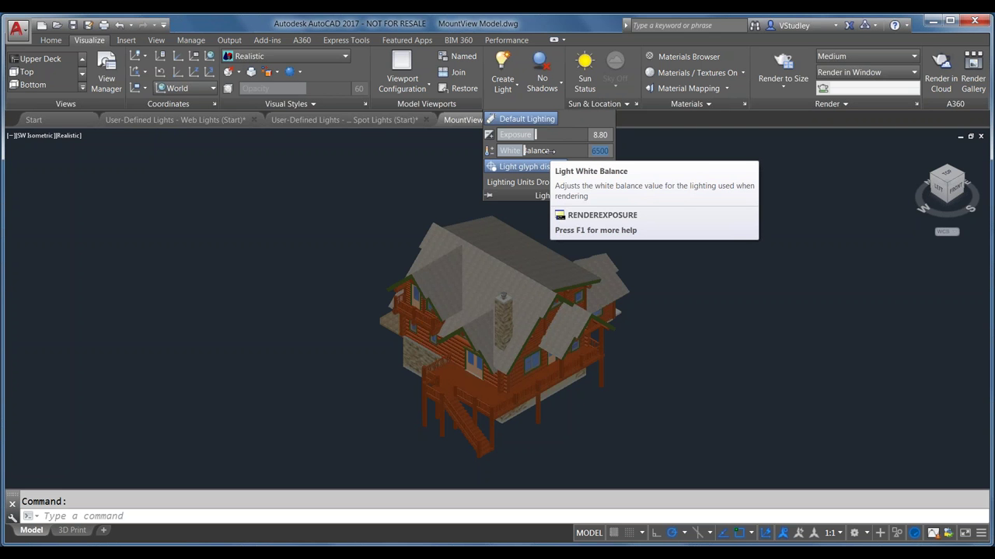
left_click(509, 151)
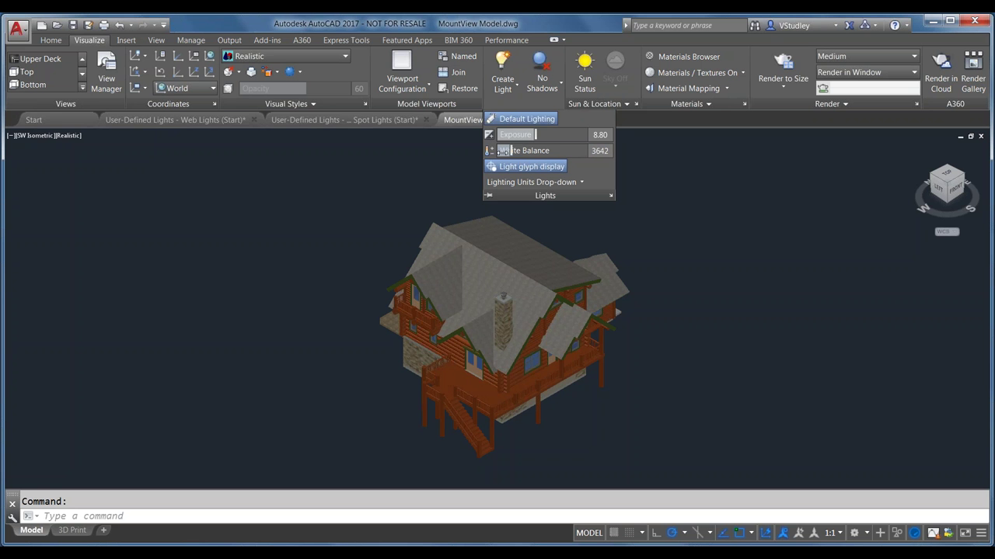
left_click_drag(502, 151, 596, 150)
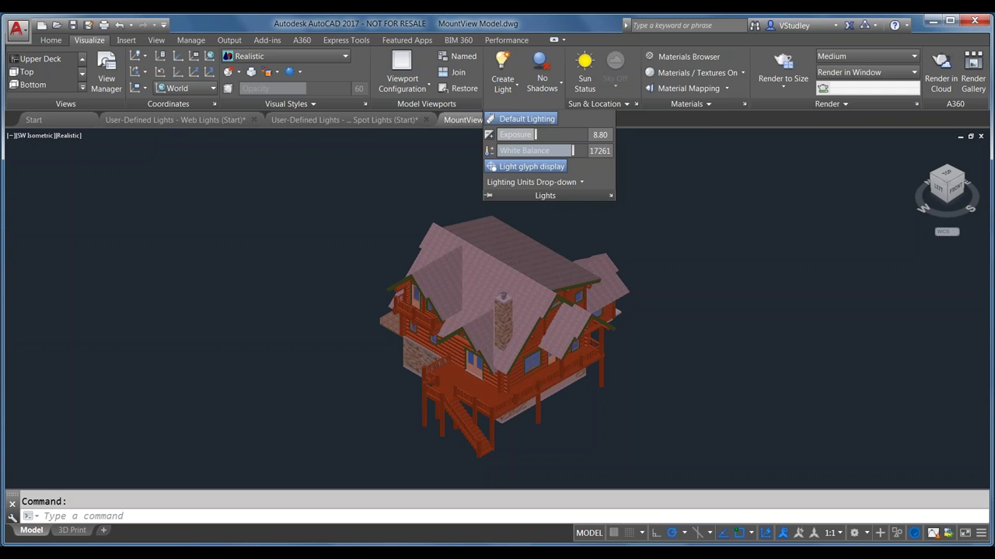
left_click(599, 150)
type("6500")
key("Return")
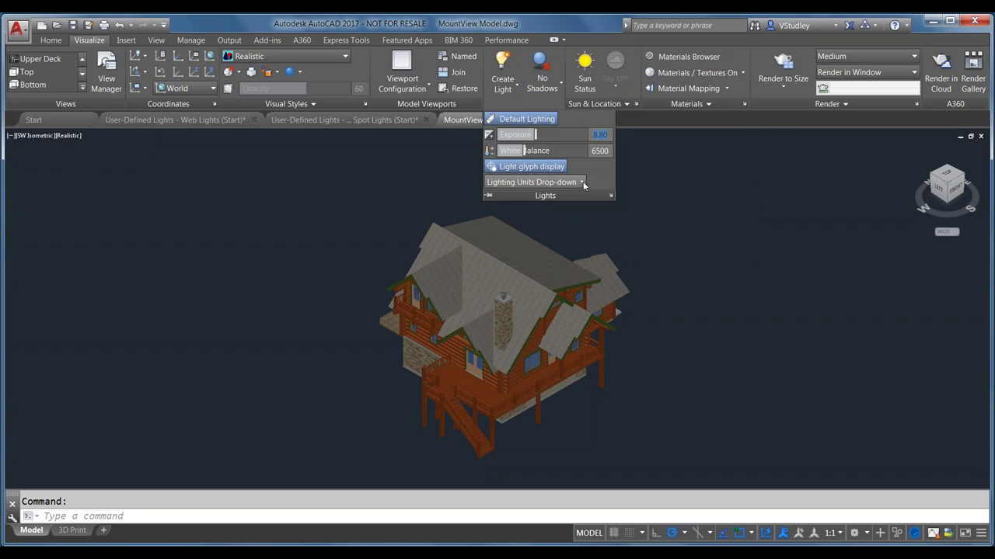
- Set the Lighting Units to International lighting units from the expanded Lights panel
left_click(582, 182)
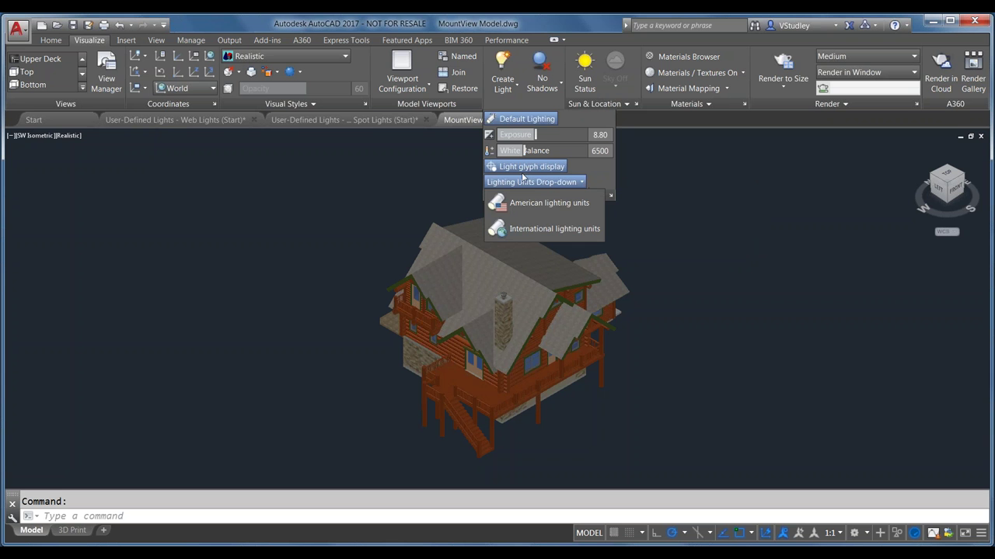
left_click(598, 183)
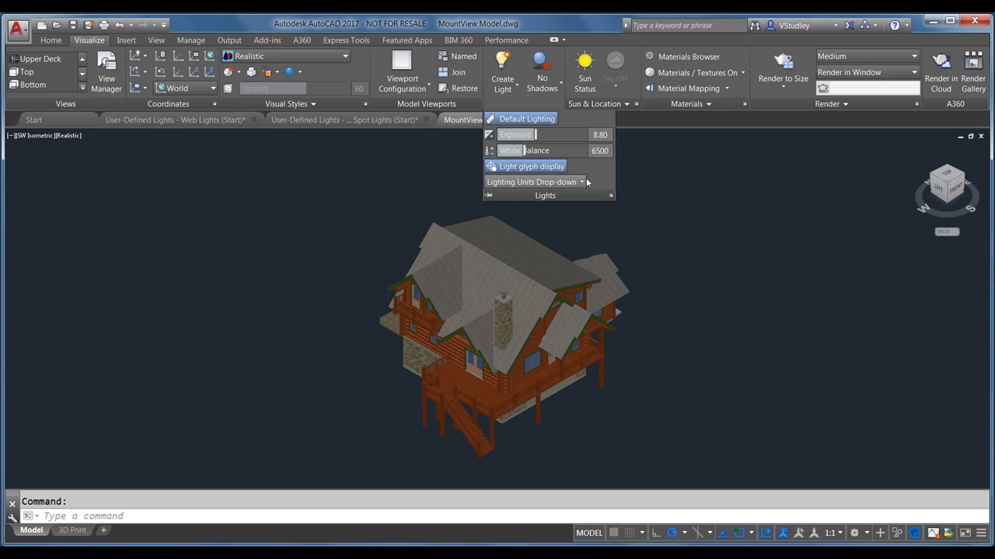
left_click(583, 183)
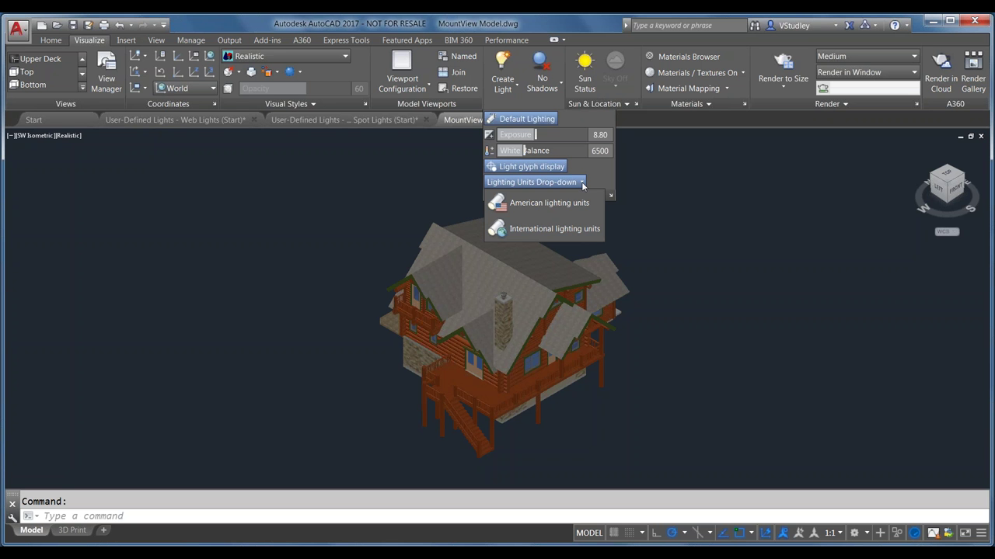
left_click(576, 233)
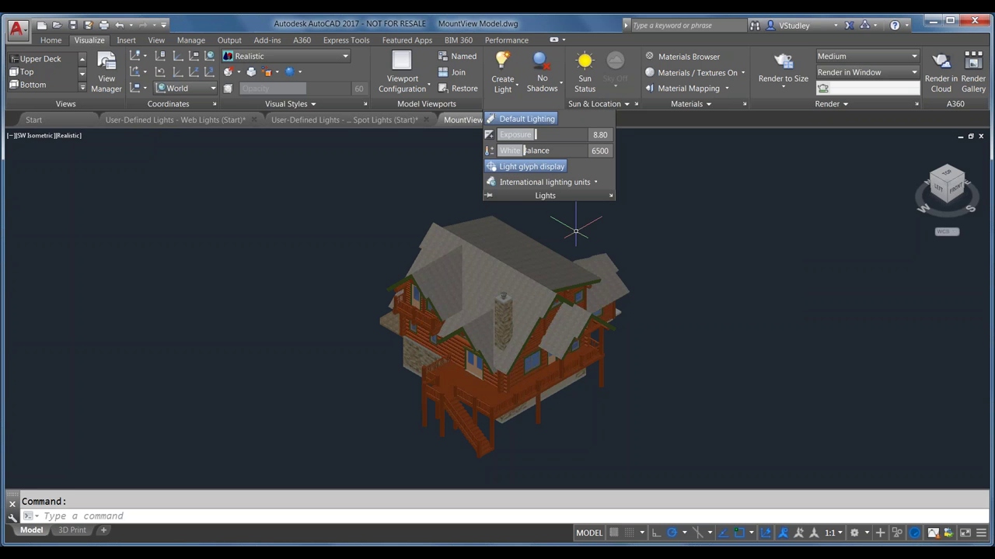
left_click(518, 104)
- Glance at the Sun & Location settings, then show the Point, Spot, Distant and Weblight types
left_click(649, 226)
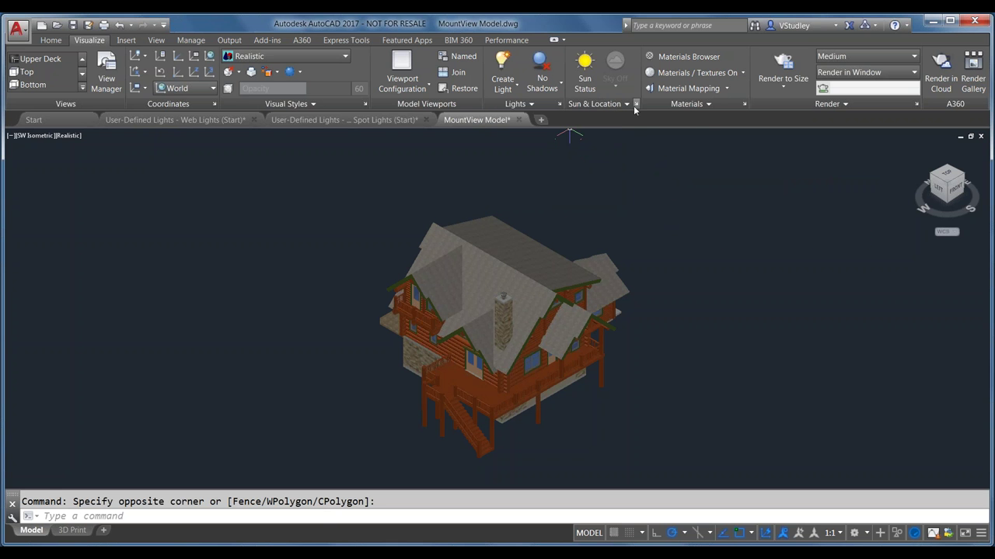
left_click(593, 104)
key("Escape")
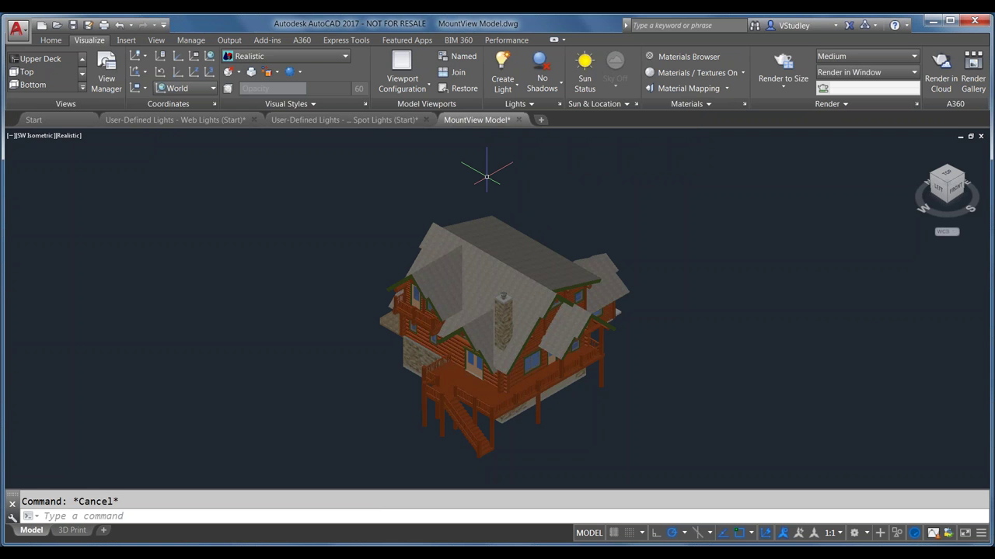
left_click(506, 89)
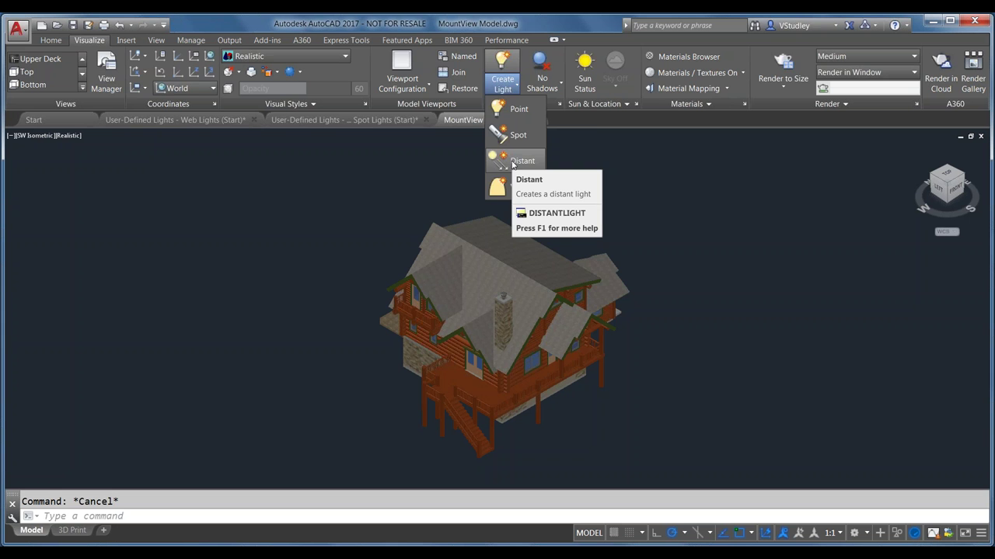
- Start a distant light, turning off default lighting and allowing distant lights under photometric units
left_click(517, 161)
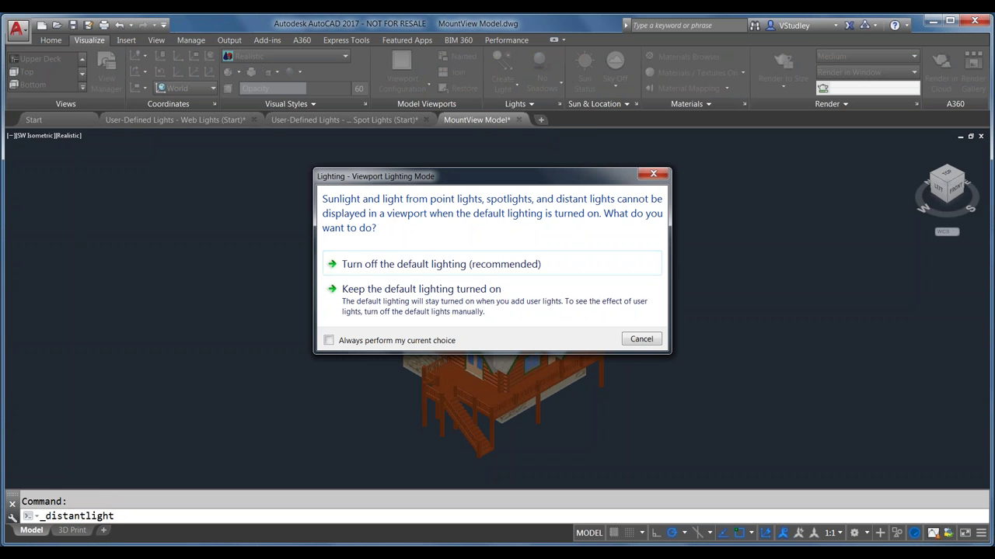
left_click(436, 265)
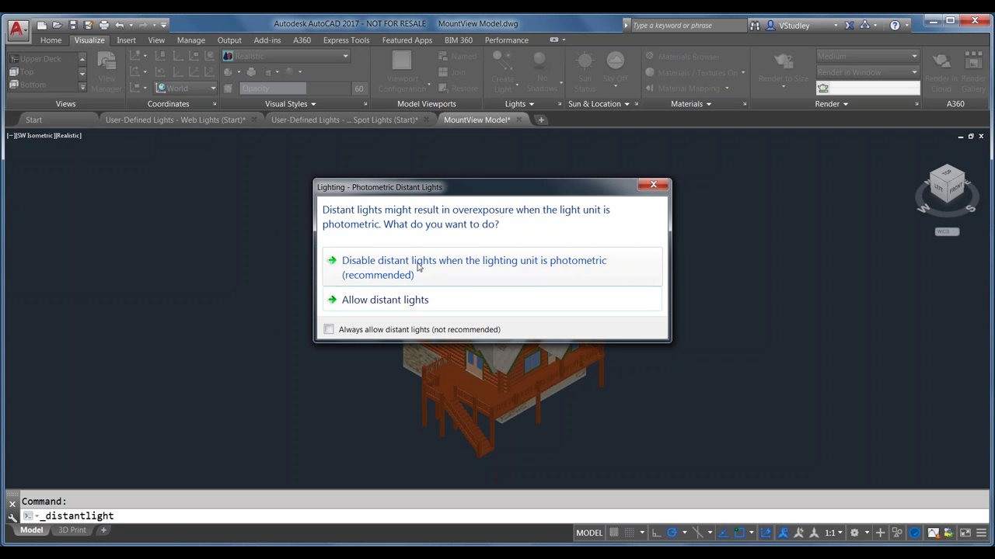
left_click(418, 303)
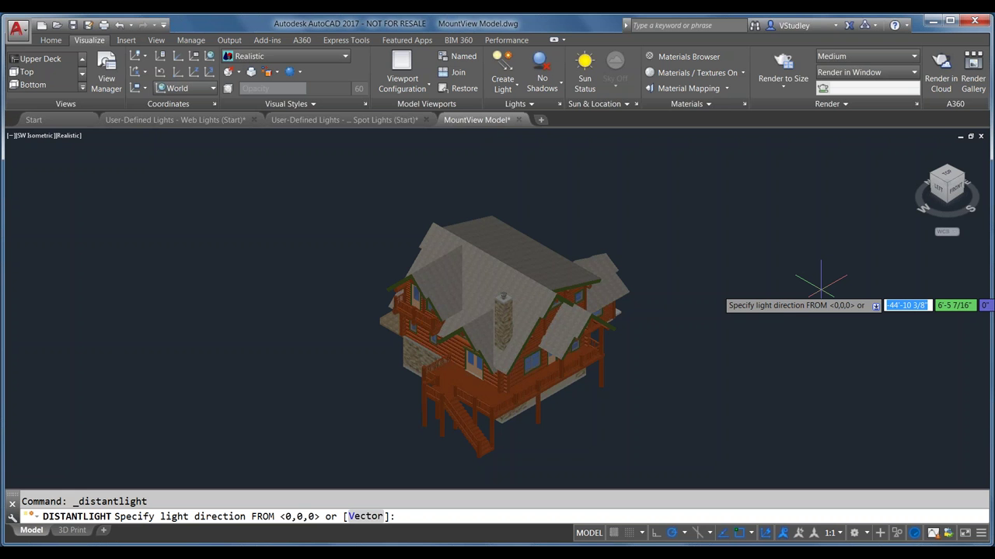
- Place the distant light from 0,0,0 toward the house, exit the command, and zoom in
key("Return")
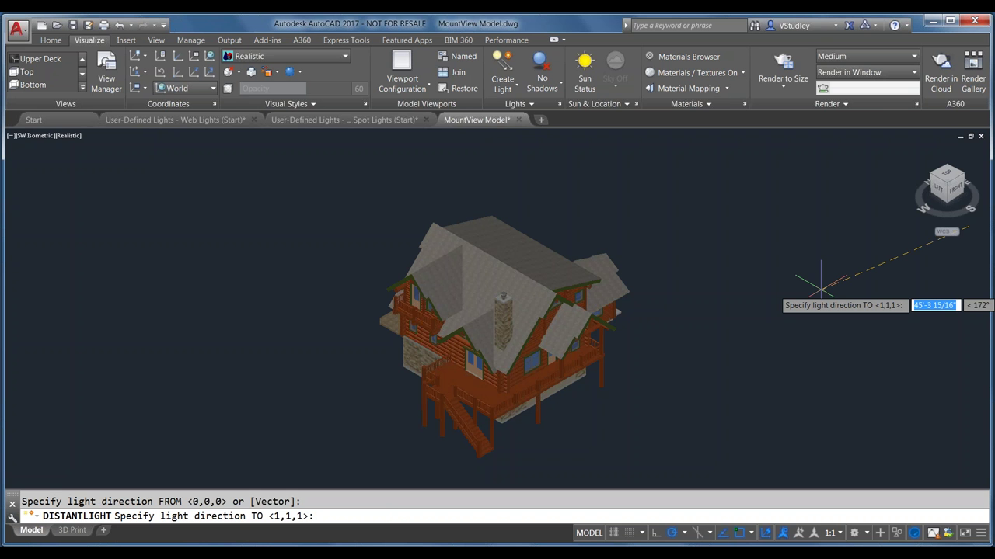
right_click(502, 296)
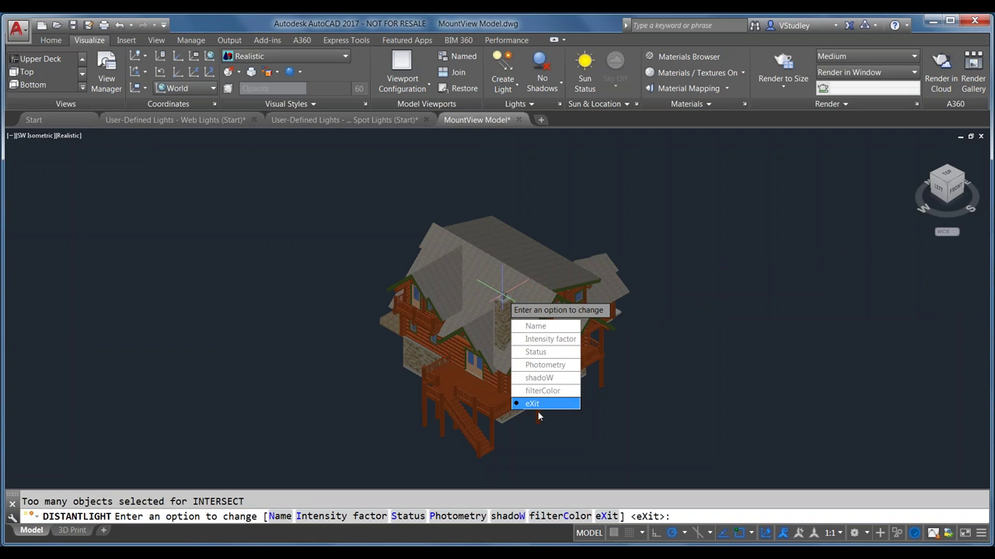
left_click(546, 405)
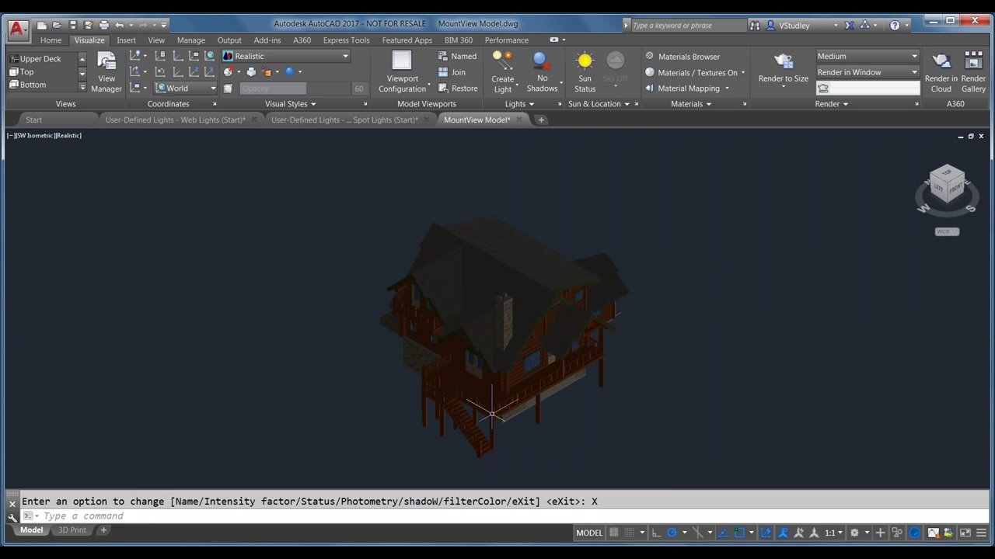
scroll(498, 415, "up", 2)
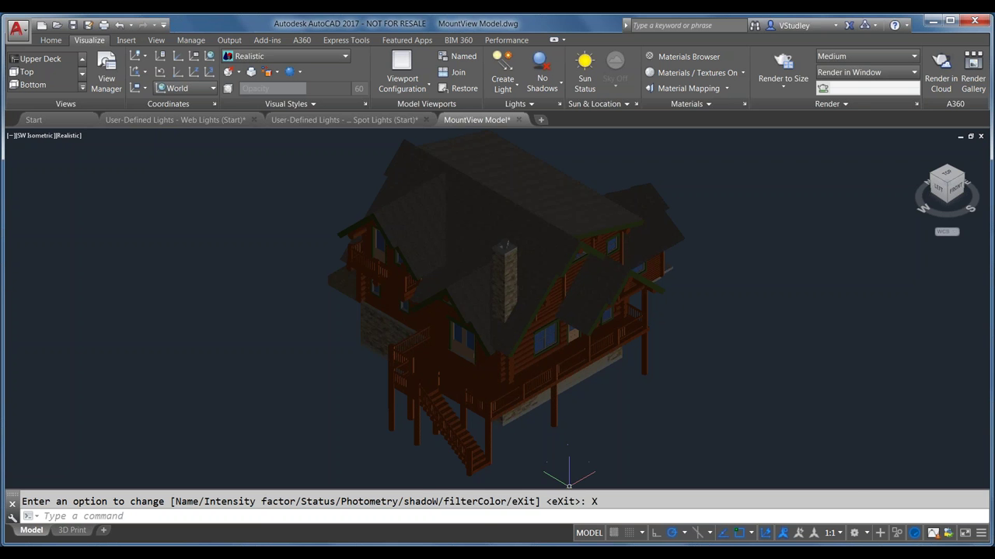
- Page through the Default Lighting 1, Default Lighting 2 and Distant Light renders, then minimize the viewer
mouse_move(561, 553)
left_click(561, 496)
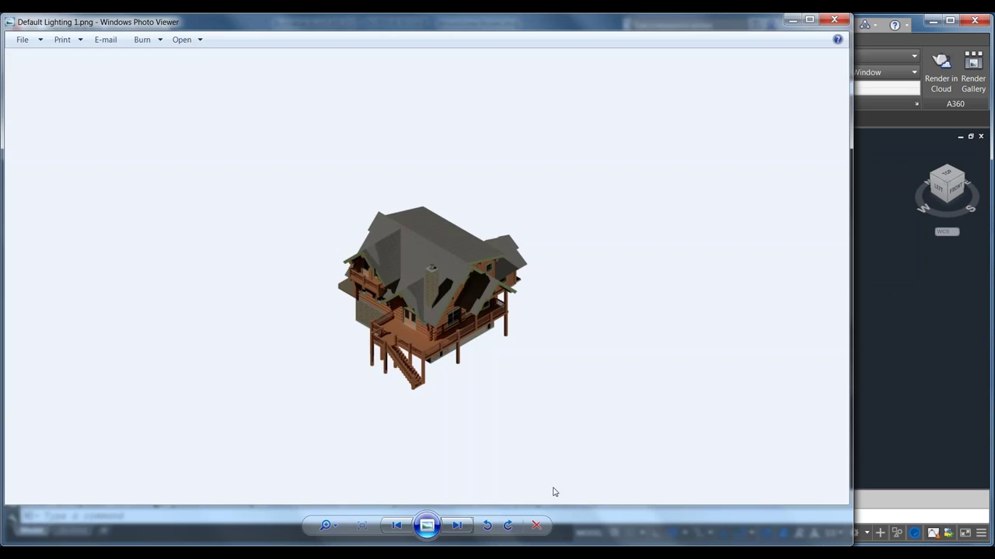
left_click(456, 526)
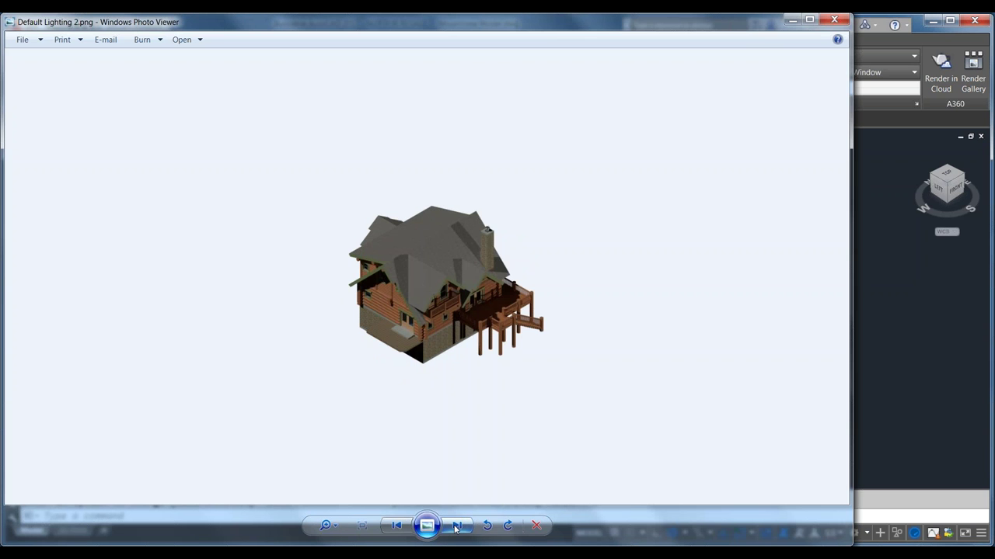
left_click(456, 526)
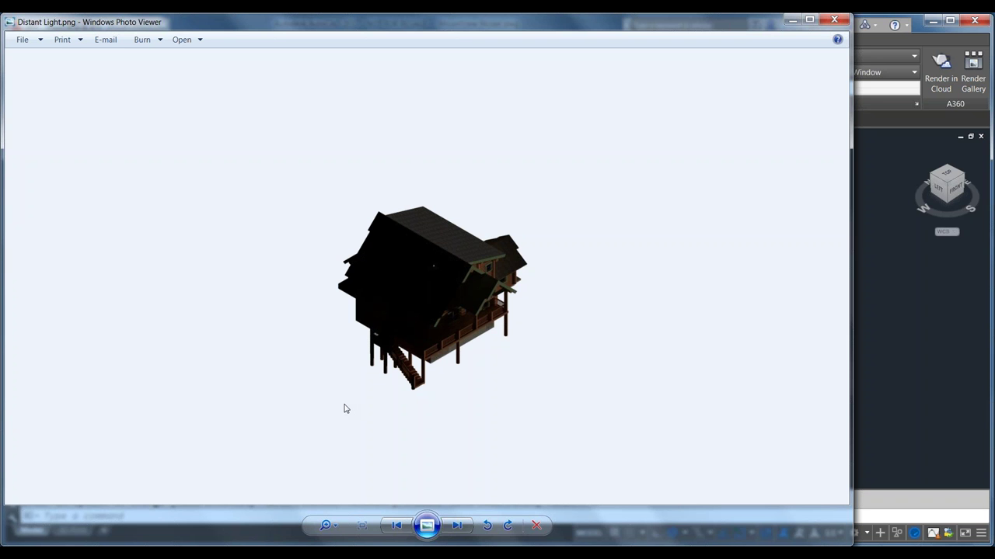
left_click(790, 23)
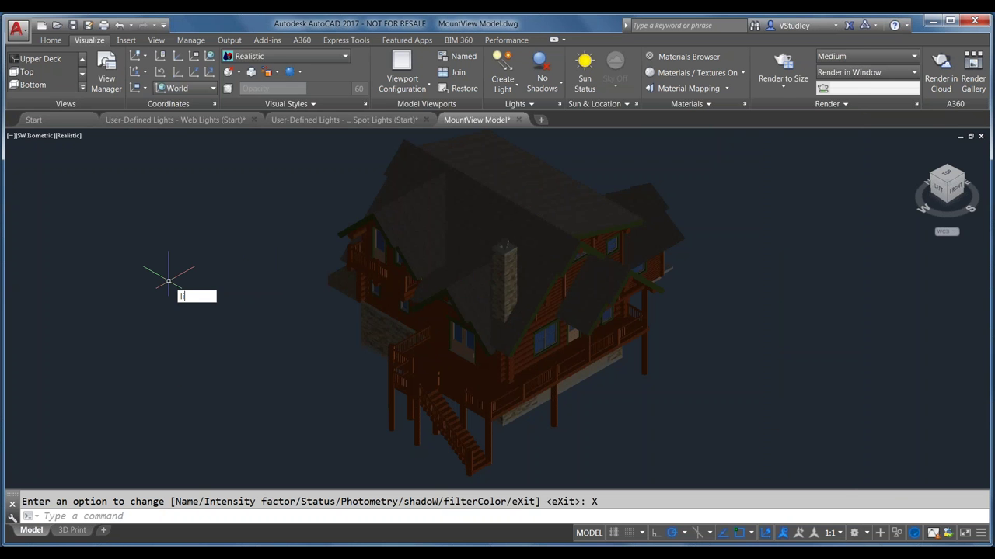
- Run LIGHTLIST to open the Lights in Model palette listing Distantlight1
type("L")
key("BackSpace")
type("LIGHTLIST")
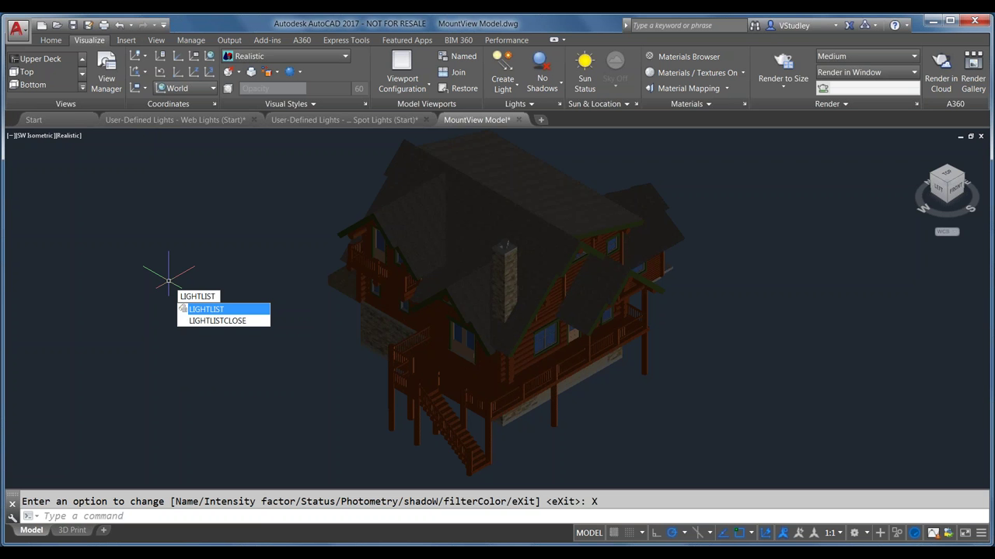
key("Return")
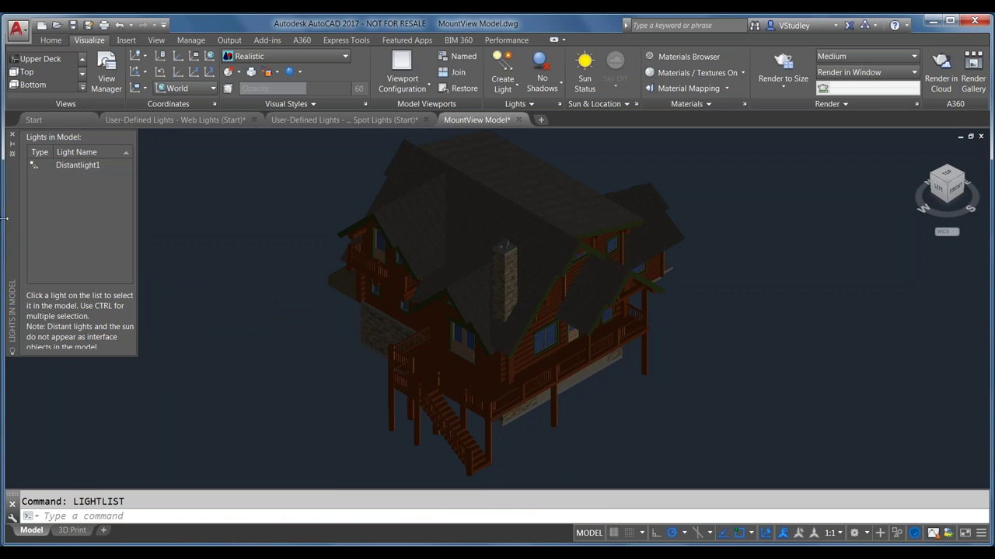
left_click(77, 165)
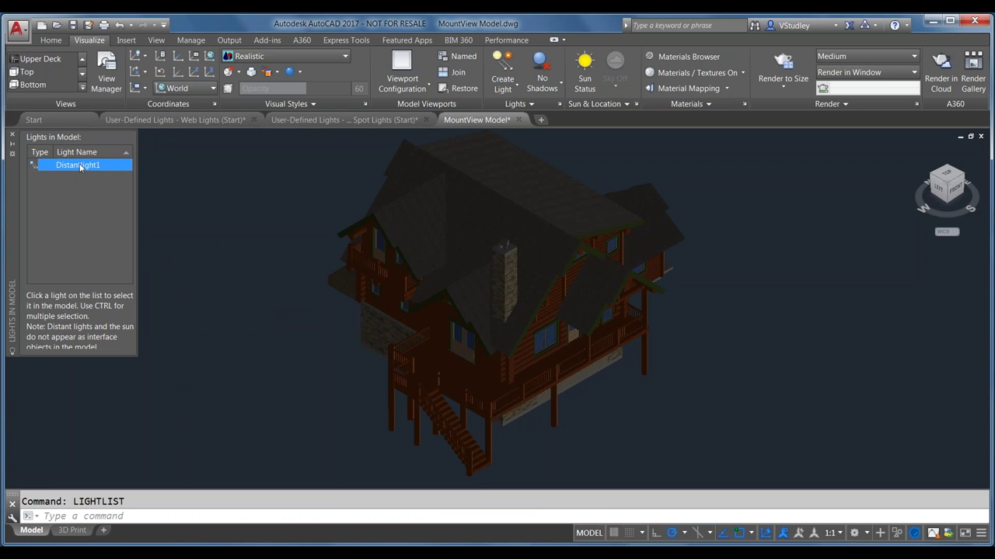
right_click(79, 166)
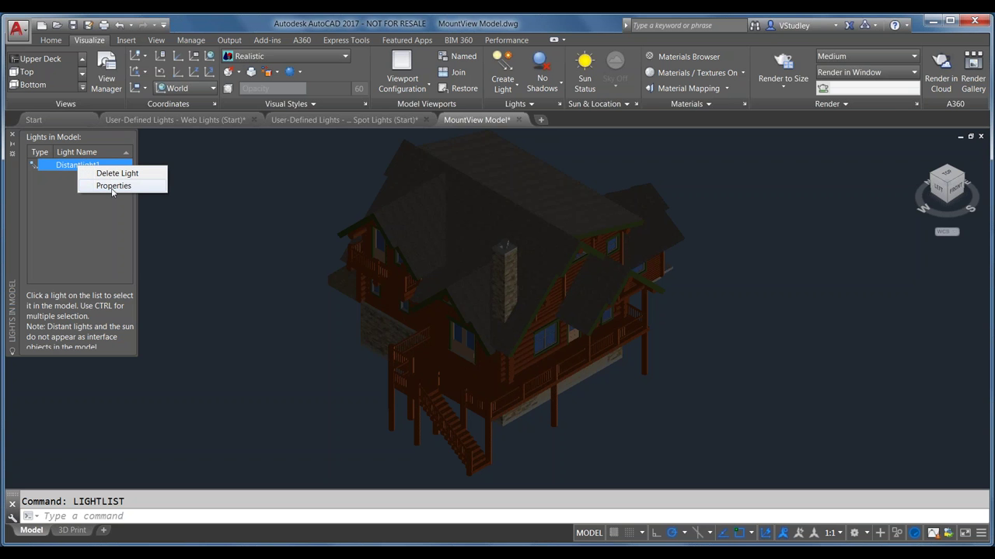
left_click(112, 187)
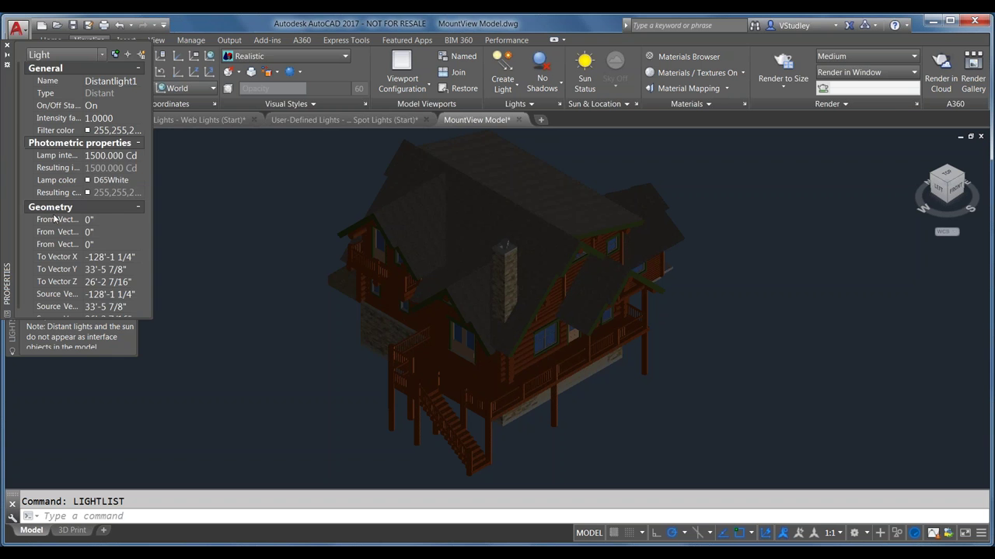
left_click_drag(12, 204, 206, 301)
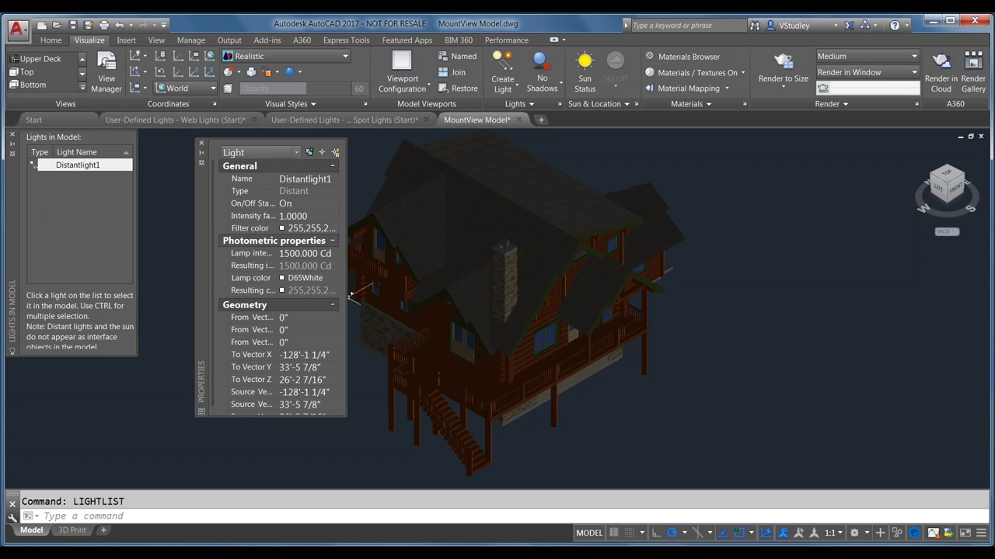
left_click_drag(347, 313, 476, 327)
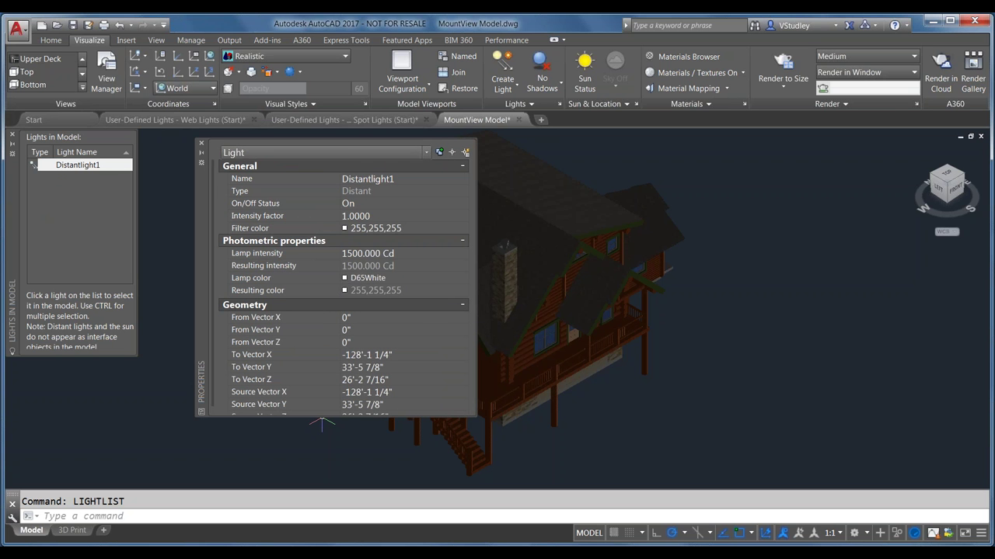
left_click_drag(322, 418, 322, 477)
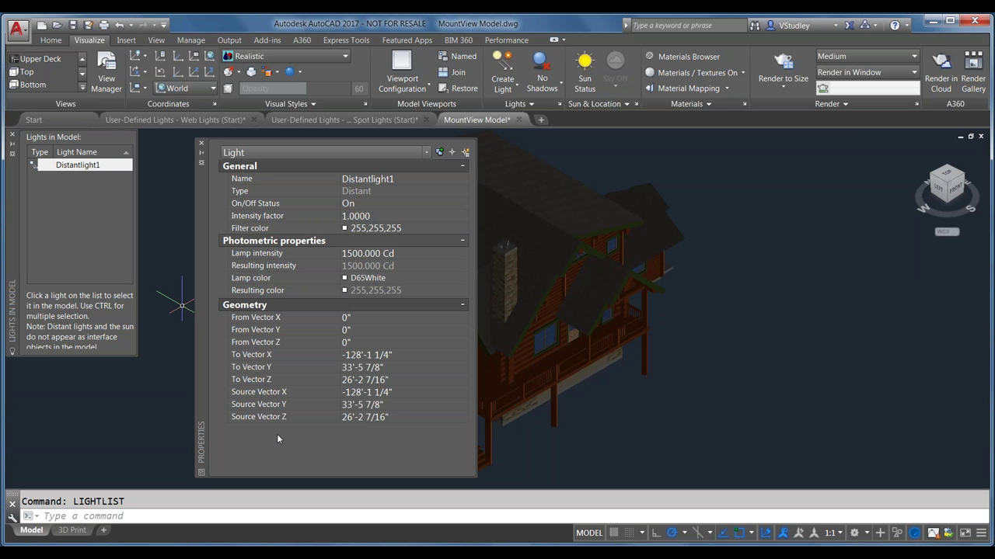
left_click(200, 143)
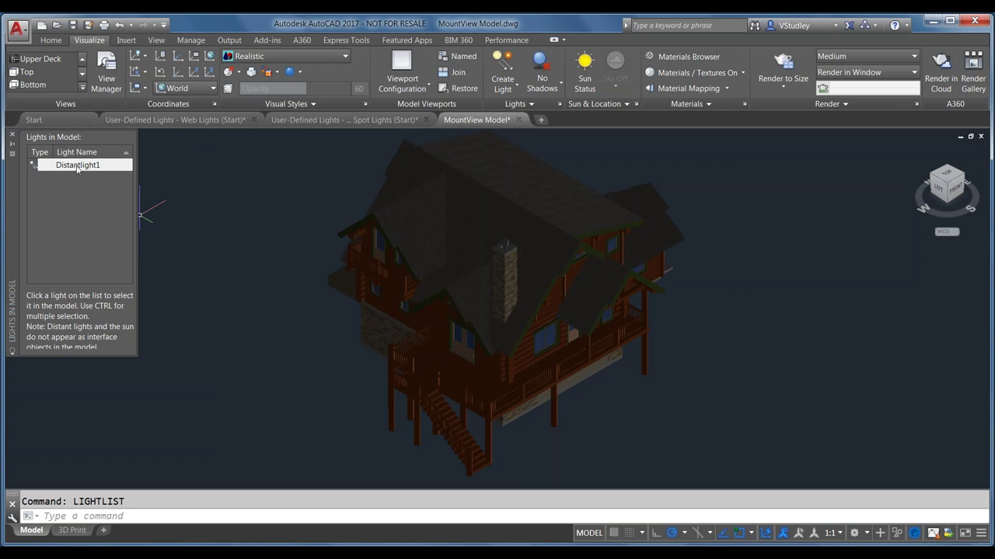
- Delete Distantlight1 from the lights list and expand the Lights panel slide-out
right_click(77, 169)
left_click(96, 175)
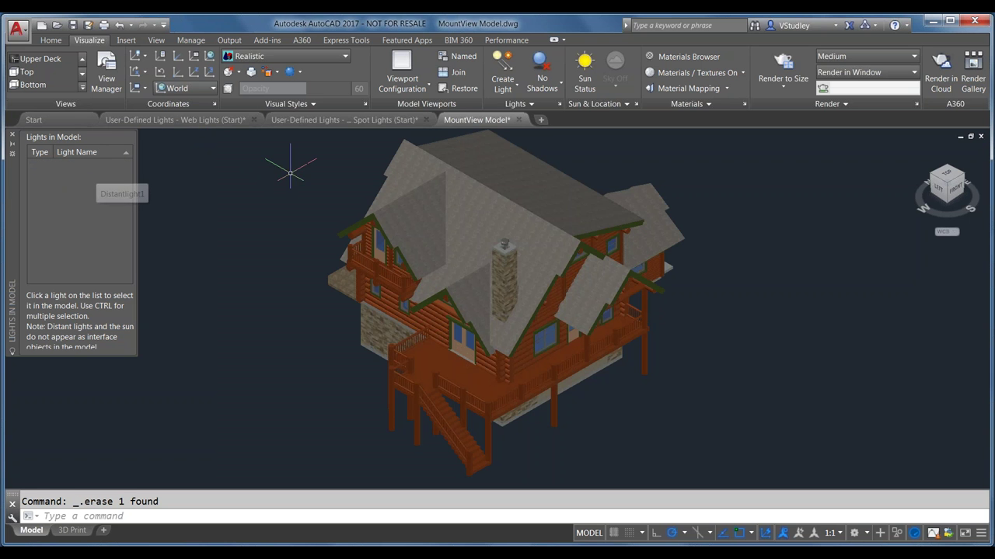
left_click(519, 102)
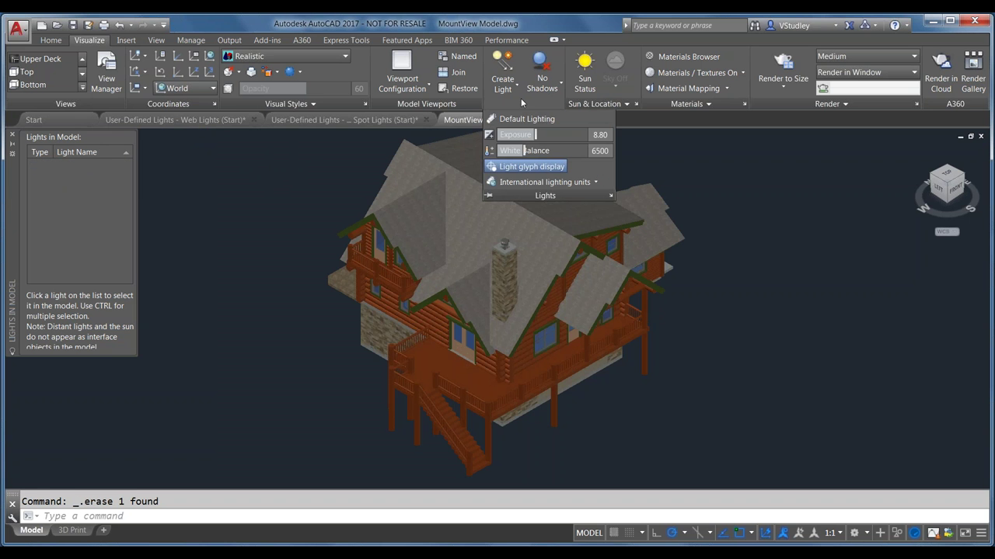
- Turn Sun Status on with the recommended exposure adjustment, then switch to the Front view
left_click(596, 104)
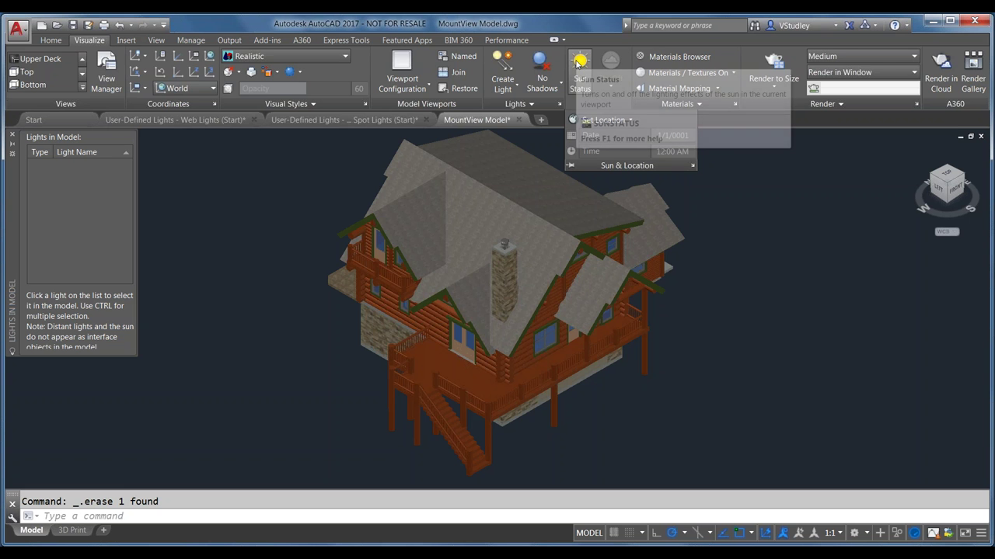
left_click(576, 63)
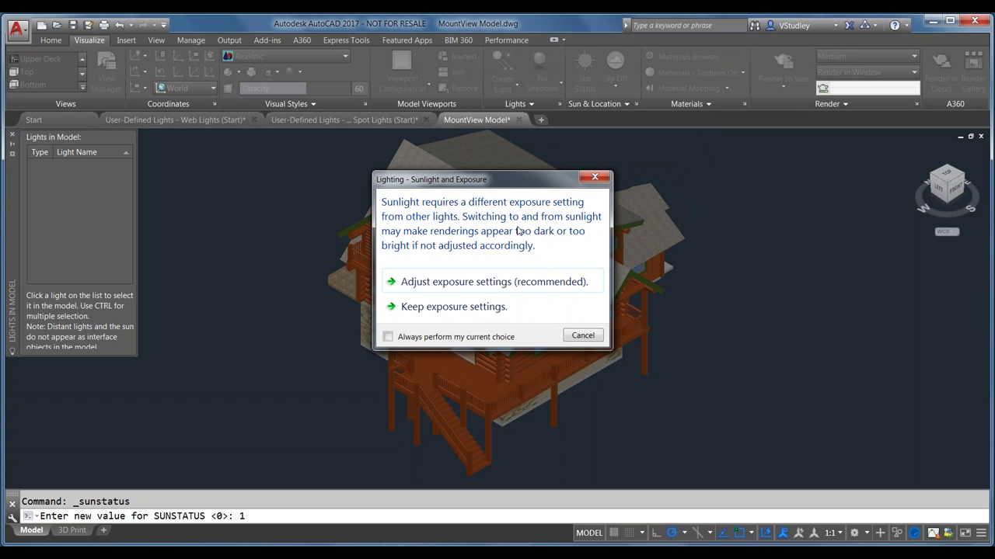
left_click(488, 284)
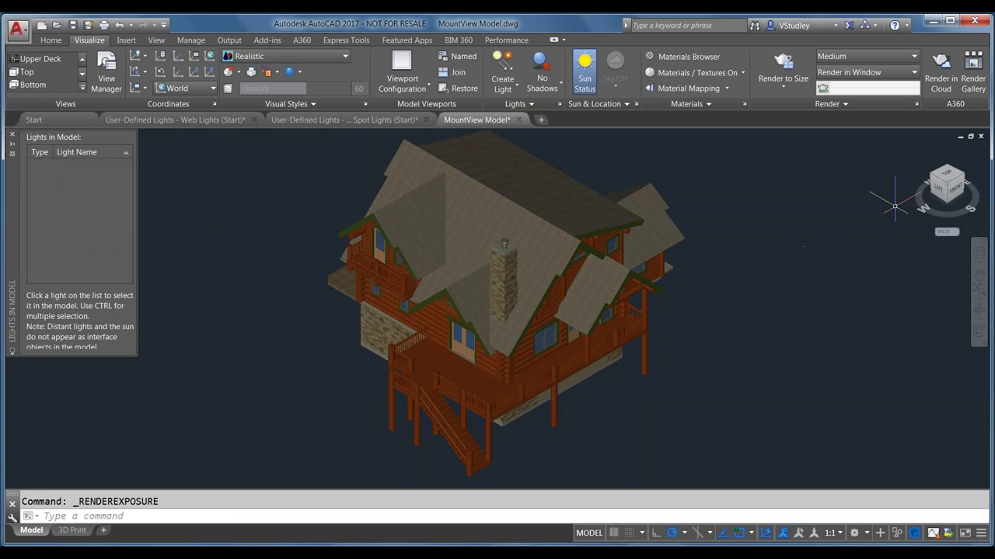
left_click(948, 196)
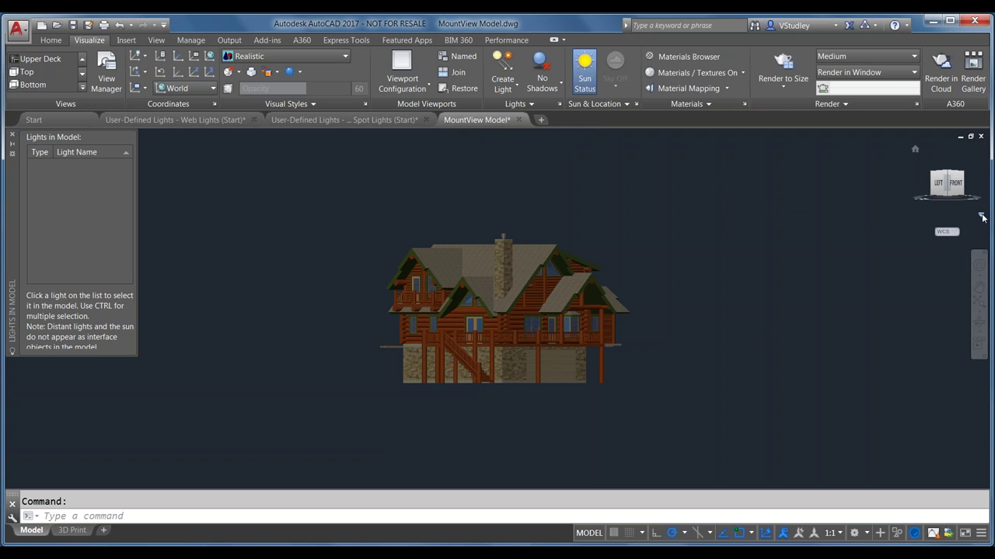
- Switch the view to perspective and set the sky to Sky Background and Illumination
left_click(982, 217)
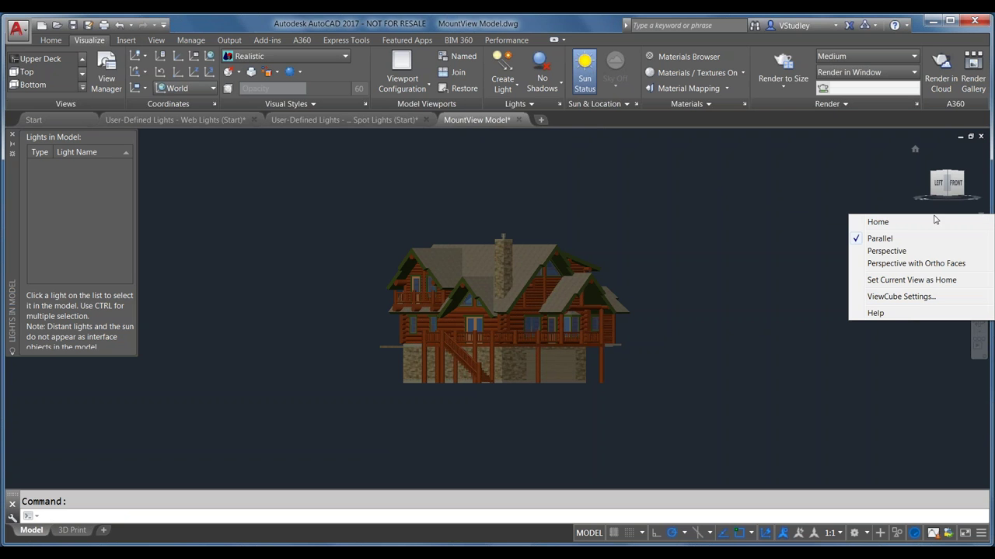
left_click(902, 252)
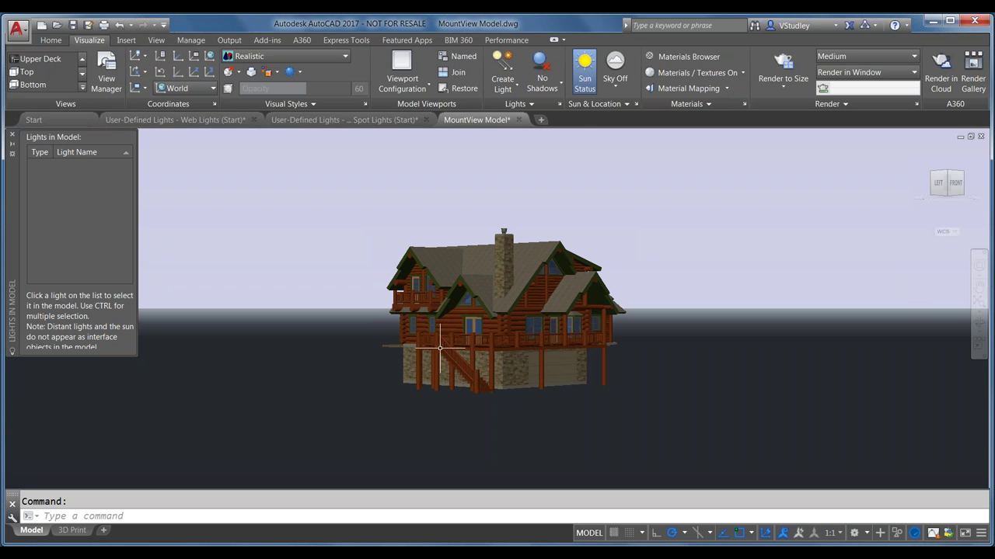
left_click(616, 89)
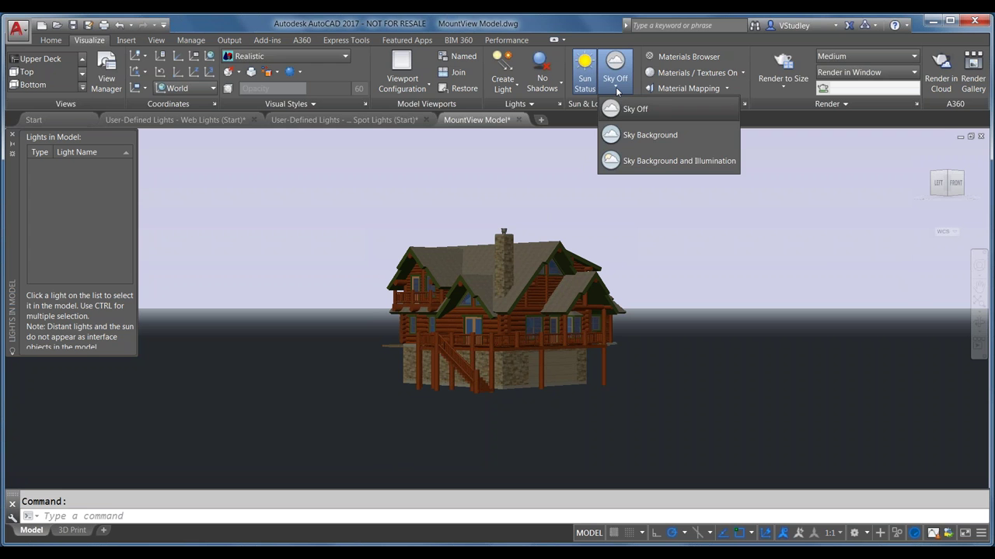
left_click(616, 89)
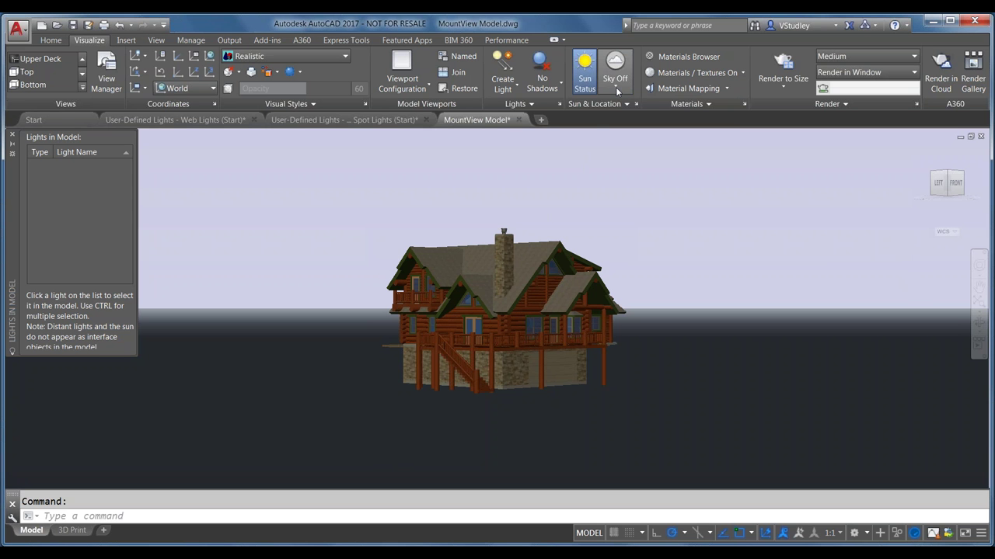
left_click(616, 89)
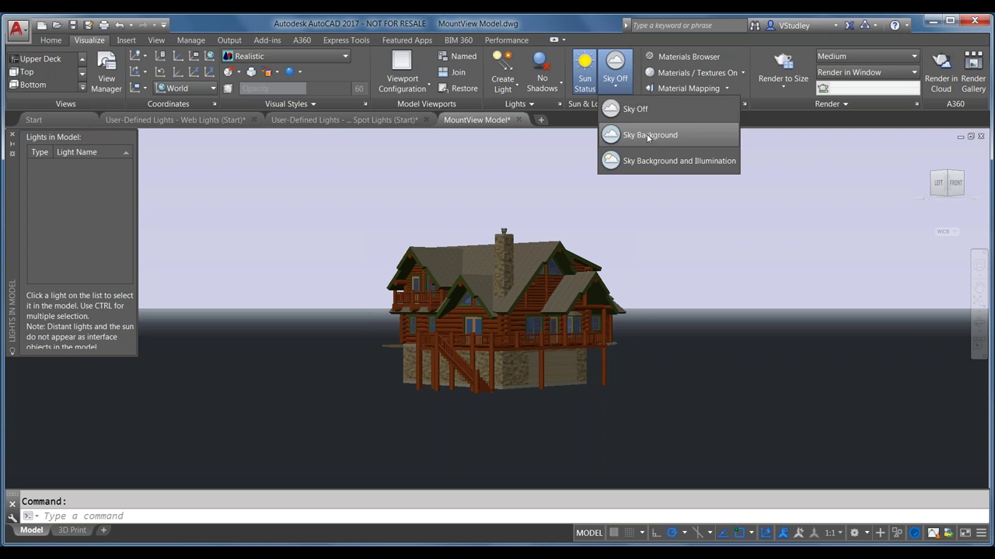
left_click(653, 162)
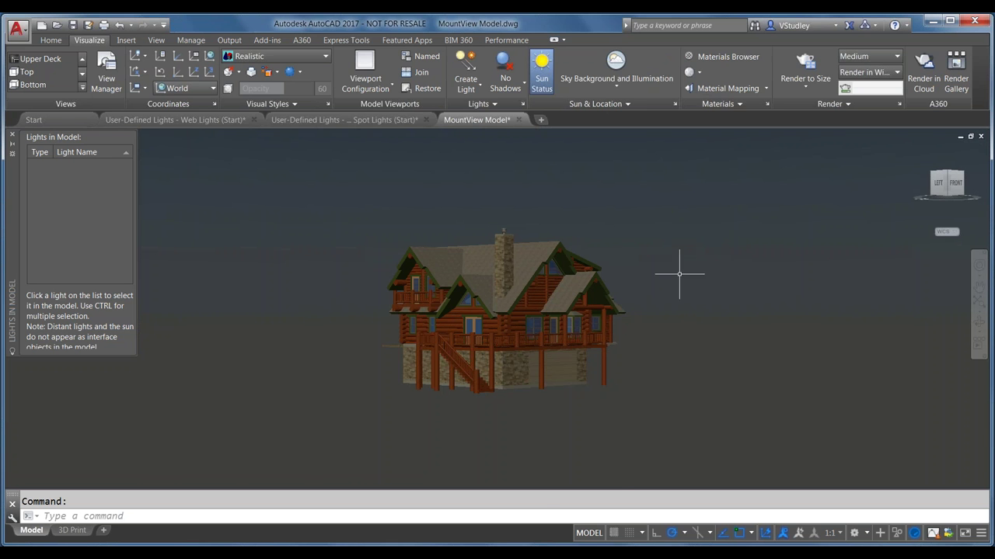
- Step through the saved Sun-Sky 7am Sky Off and Sky On renders in Photo Viewer, then go back to AutoCAD
mouse_move(579, 544)
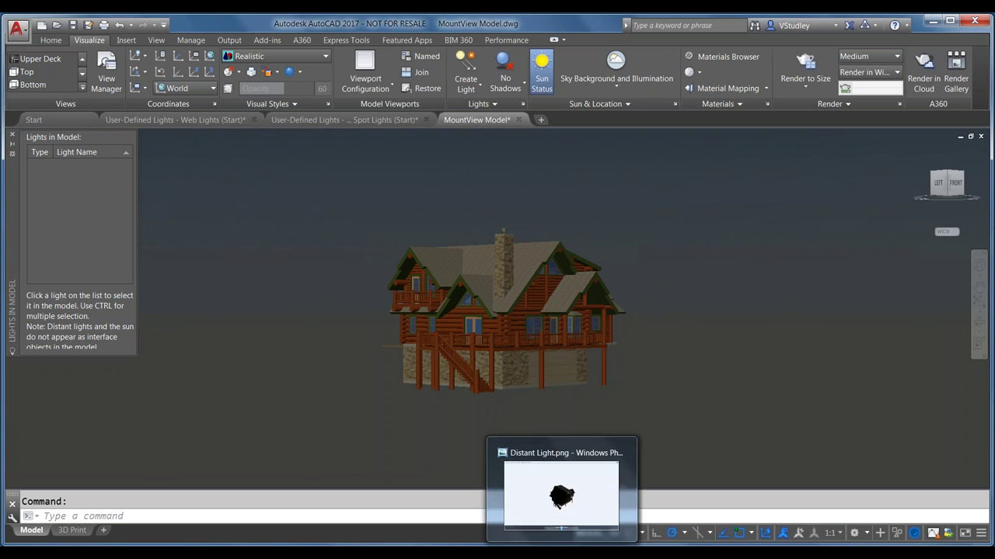
left_click(575, 512)
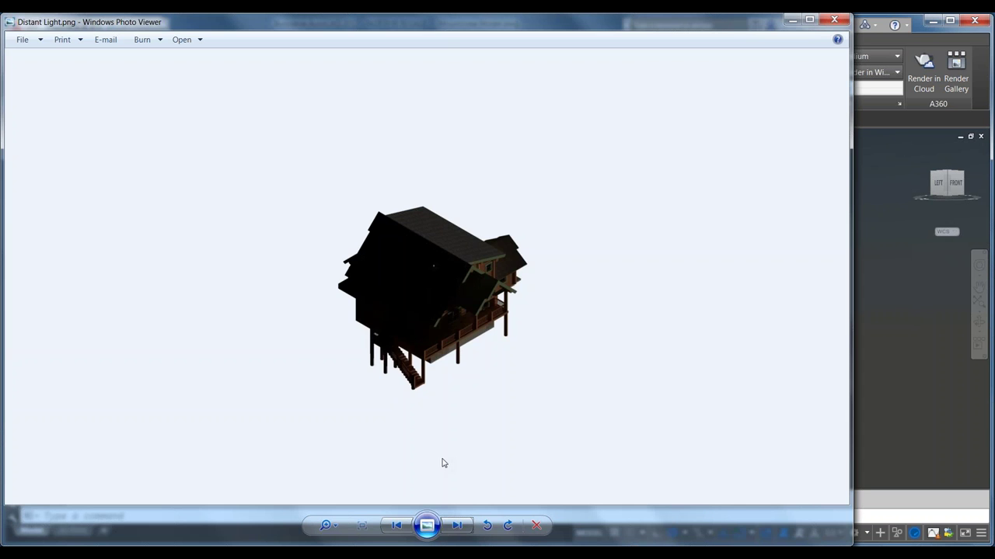
left_click(456, 526)
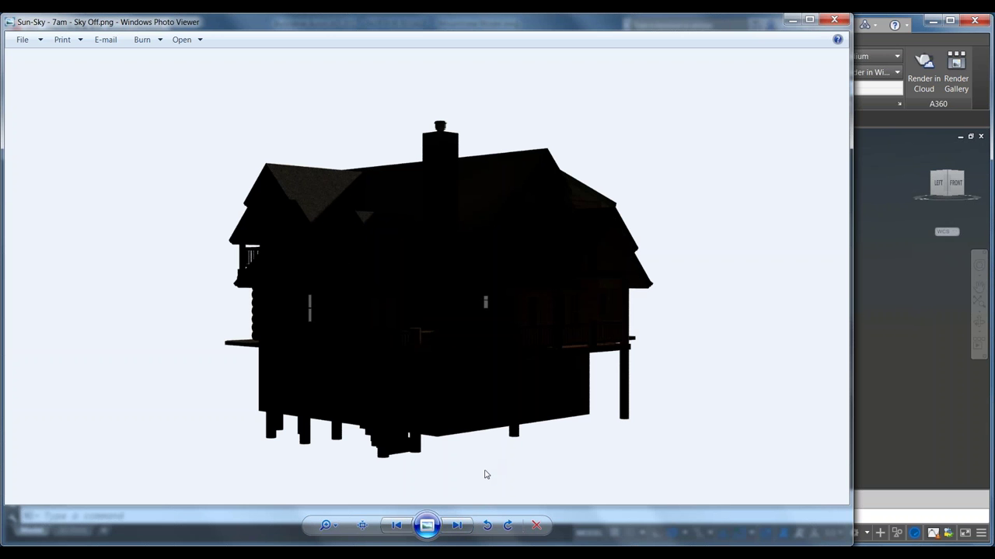
left_click(458, 525)
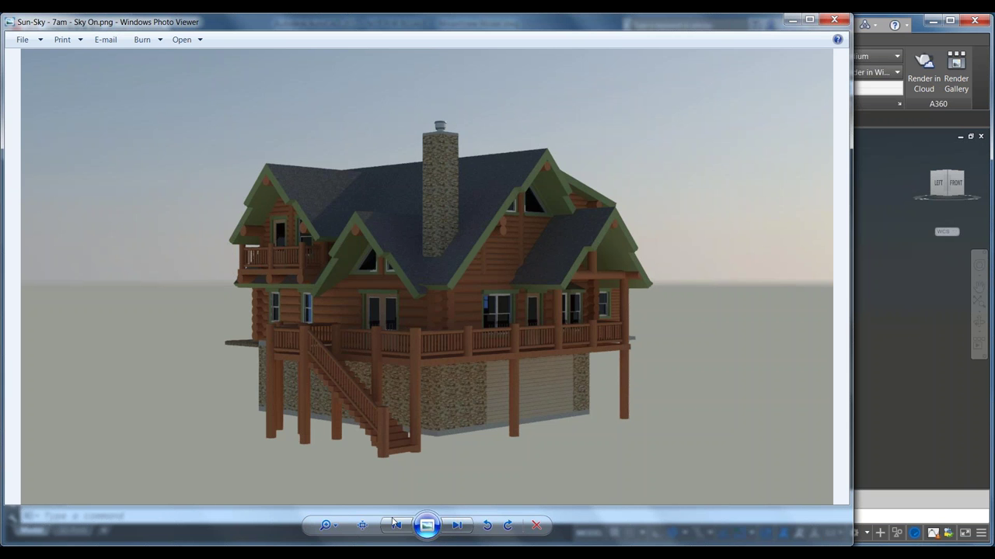
left_click(908, 273)
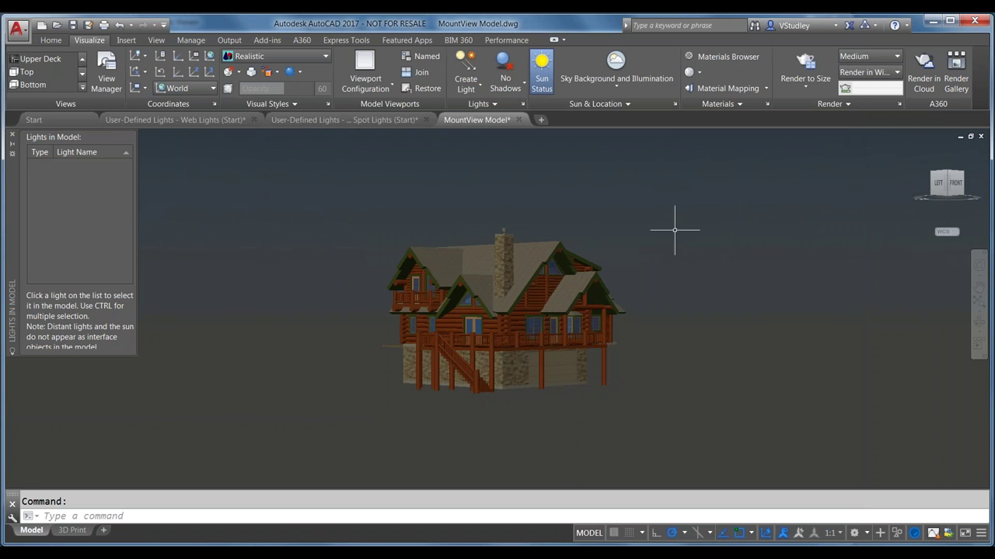
- Open the Geographic Location map via Sun & Location's Set Location, From Map option
left_click(604, 104)
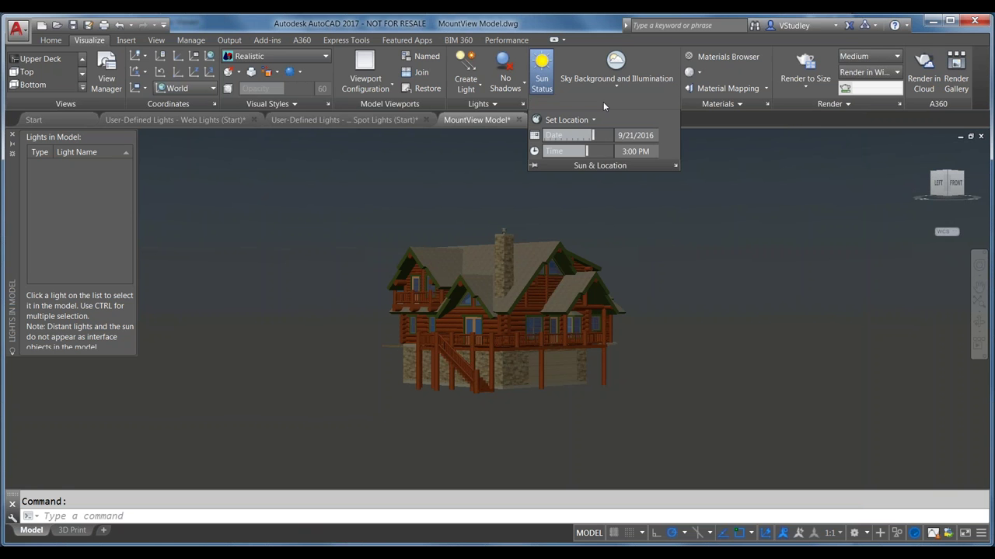
left_click(587, 119)
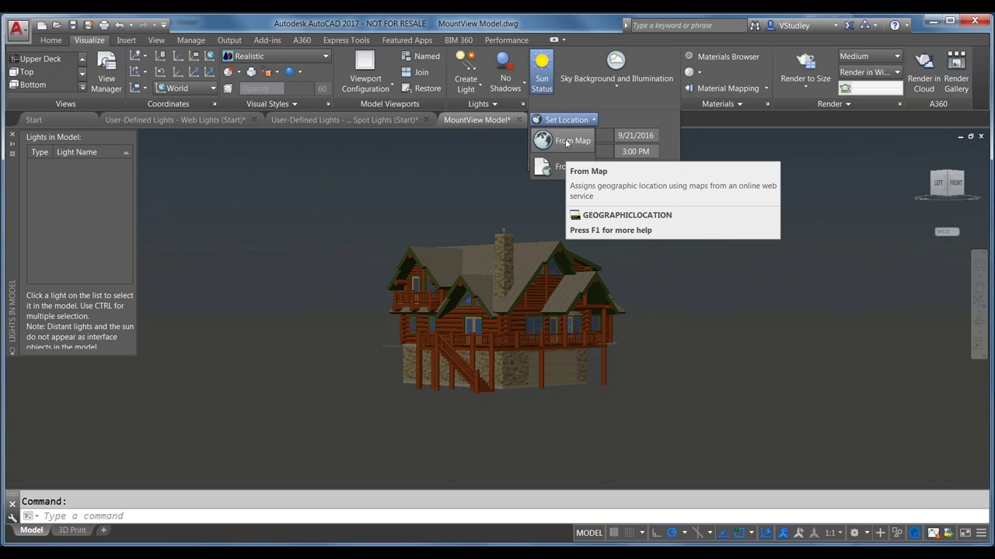
left_click(567, 142)
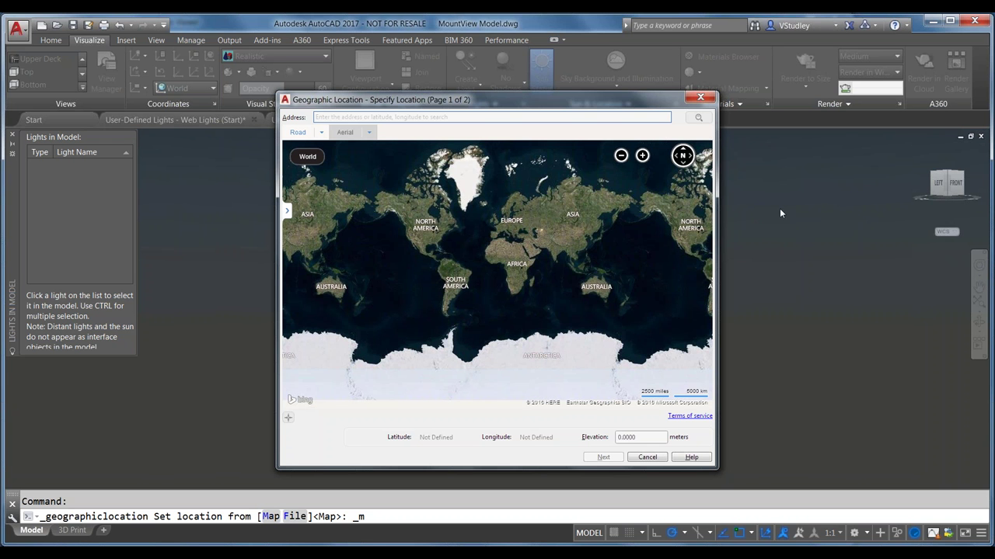
- Search the Boston dockside site address, drop the marker at 42.3446, -71.0317, and continue
left_click(369, 132)
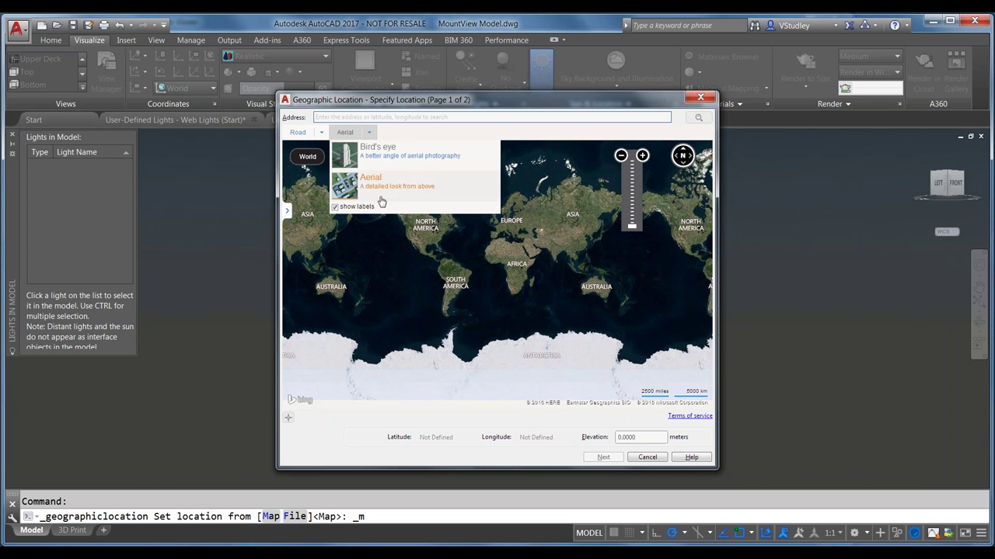
left_click(351, 116)
type("23")
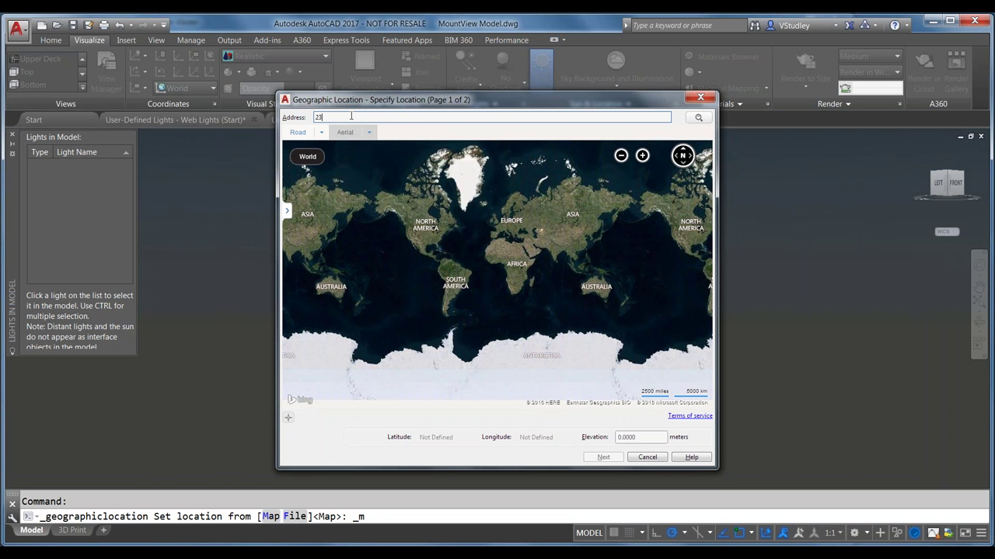
type(" drydock boston ma")
key("Return")
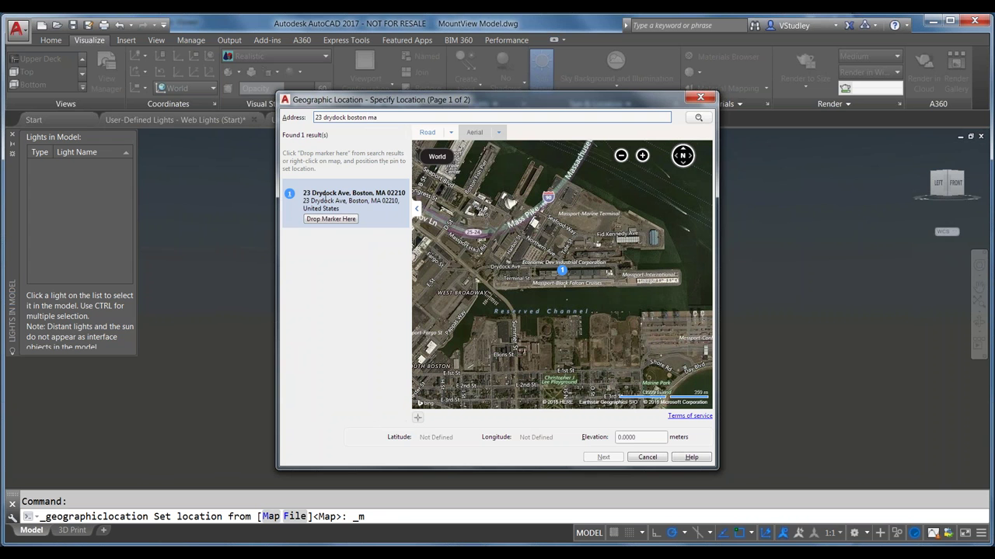
left_click(330, 219)
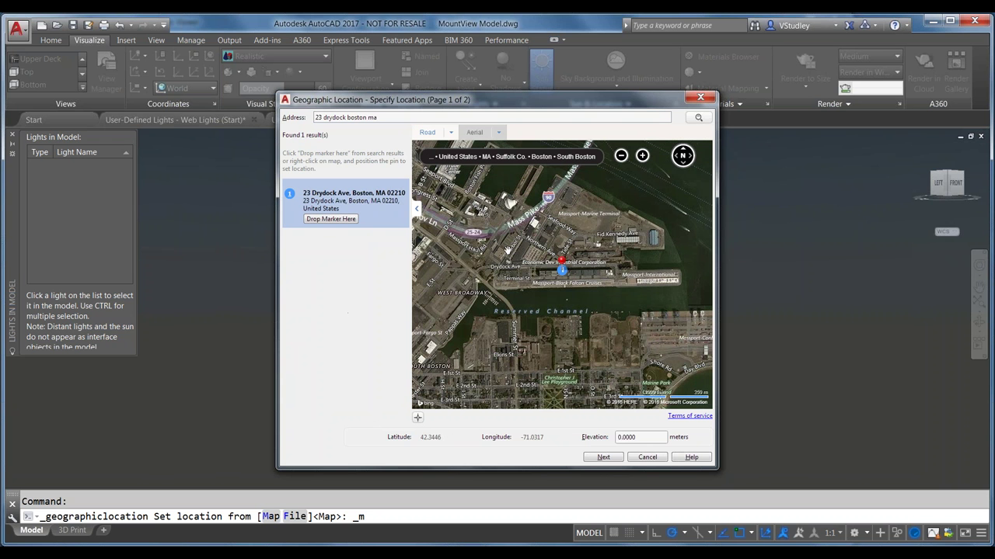
left_click(600, 458)
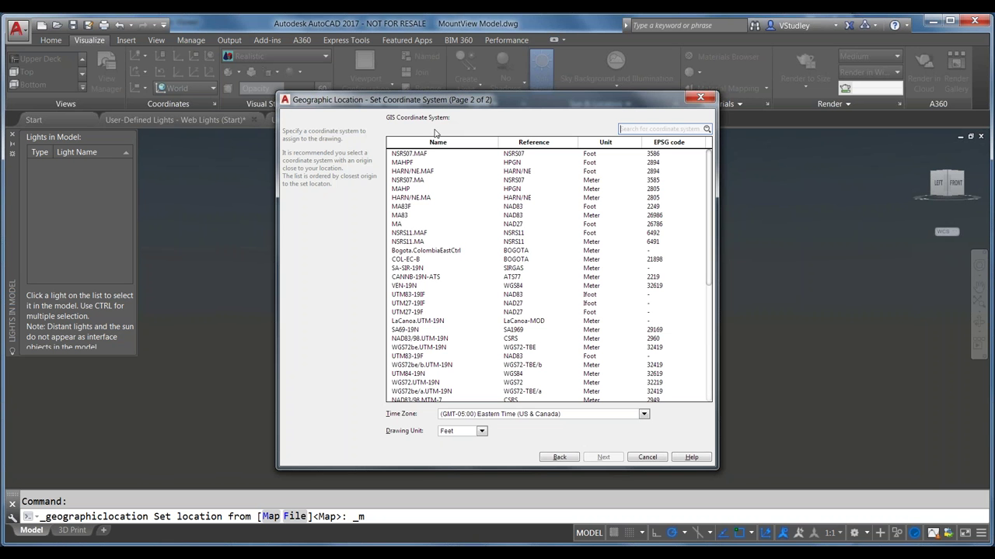
- Pick NSRS07.MAF from the GIS coordinate system list and complete the dialog
left_click(411, 154)
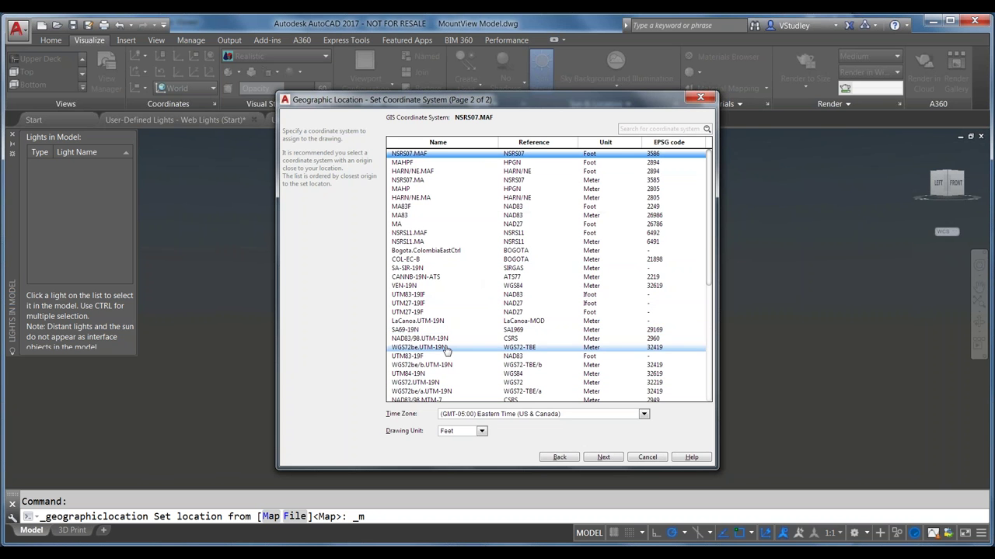
left_click(604, 458)
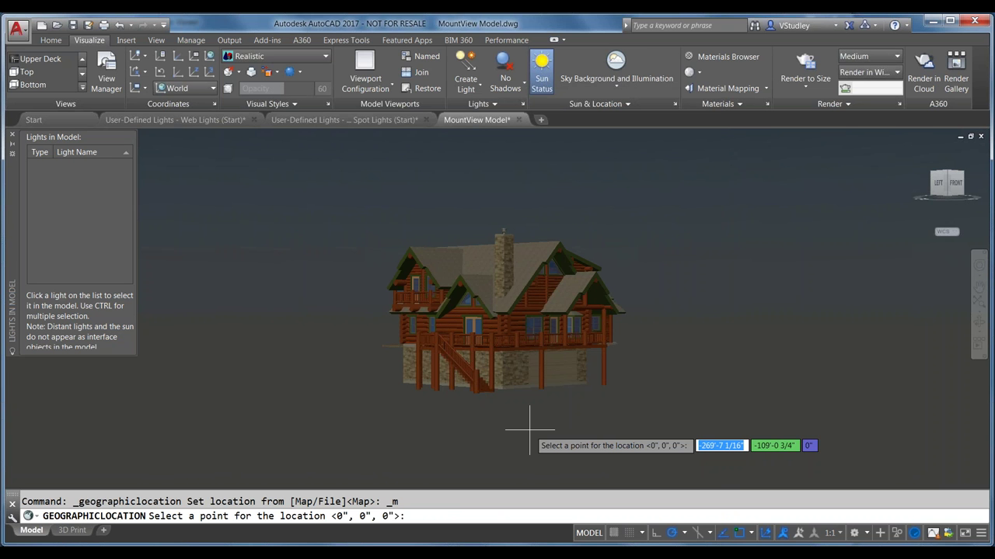
- Place the geographic location point at the house base and accept the 90-degree north angle
left_click(503, 390)
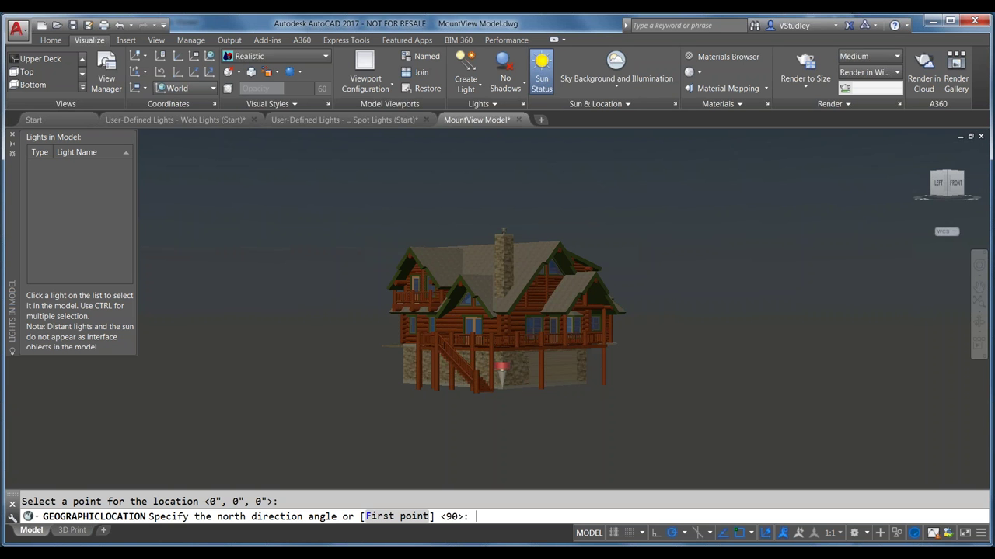
key("Return")
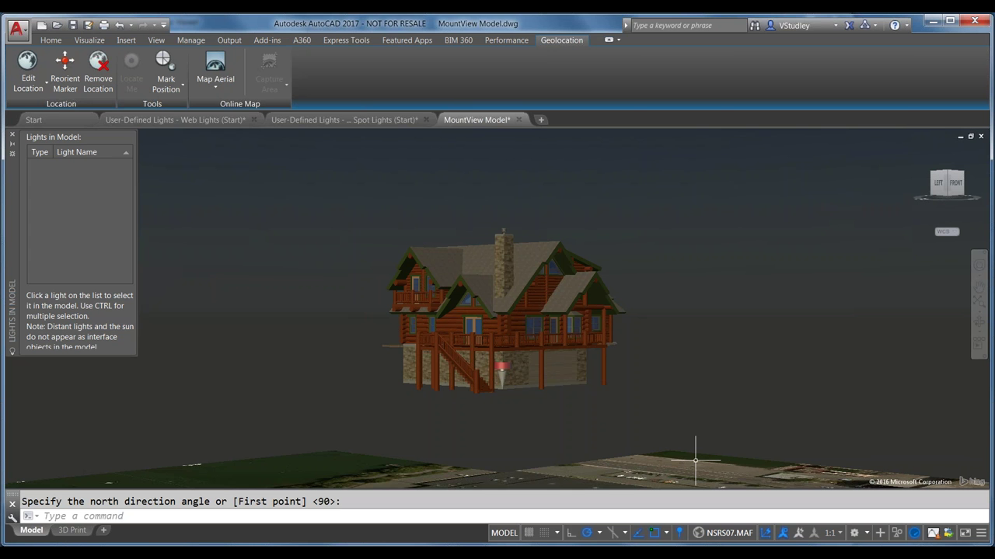
- Set the online map display from Map Aerial to Map Off, then switch back to the Visualize tab
left_click(208, 91)
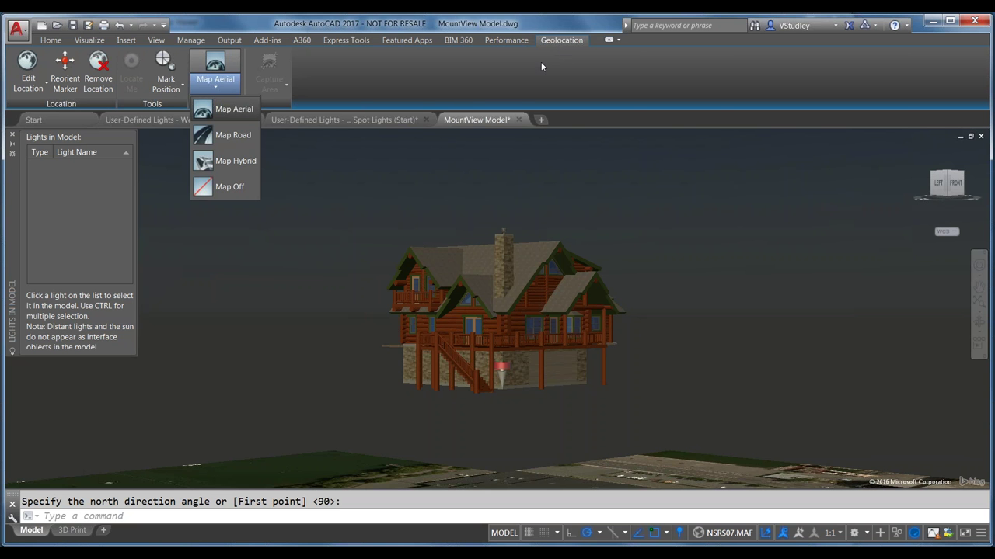
left_click(219, 186)
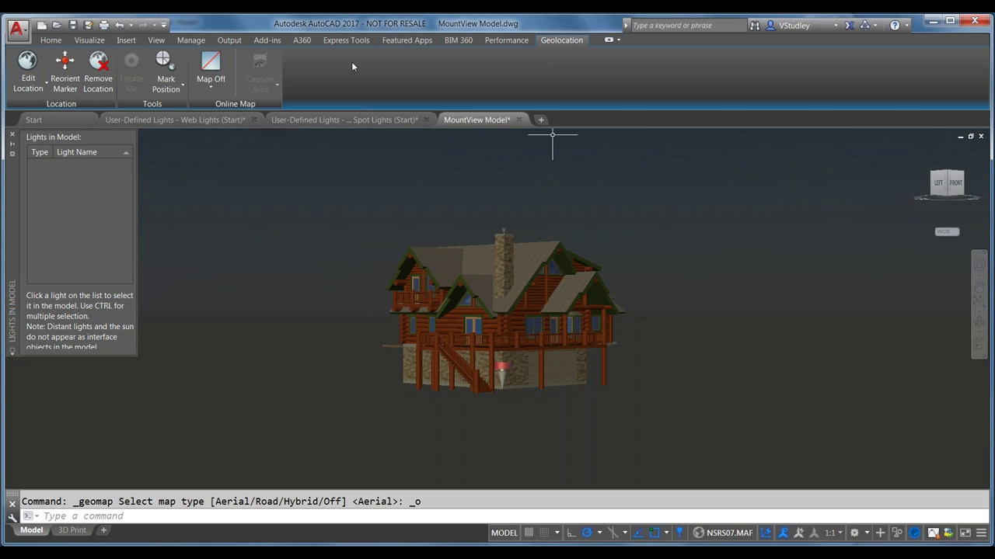
left_click(84, 42)
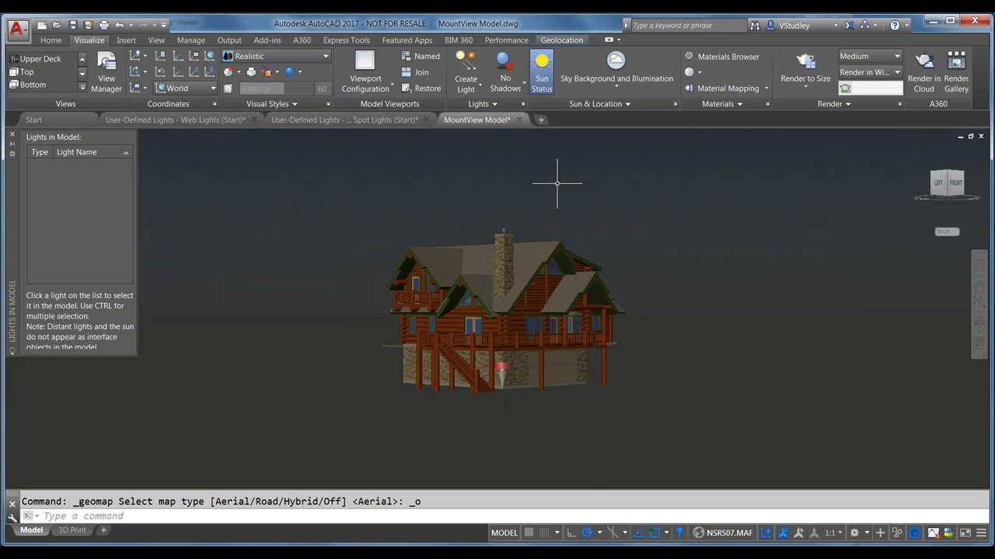
- Open Sun Properties from the Sun & Location panel launcher and drag the palette wider
left_click(635, 102)
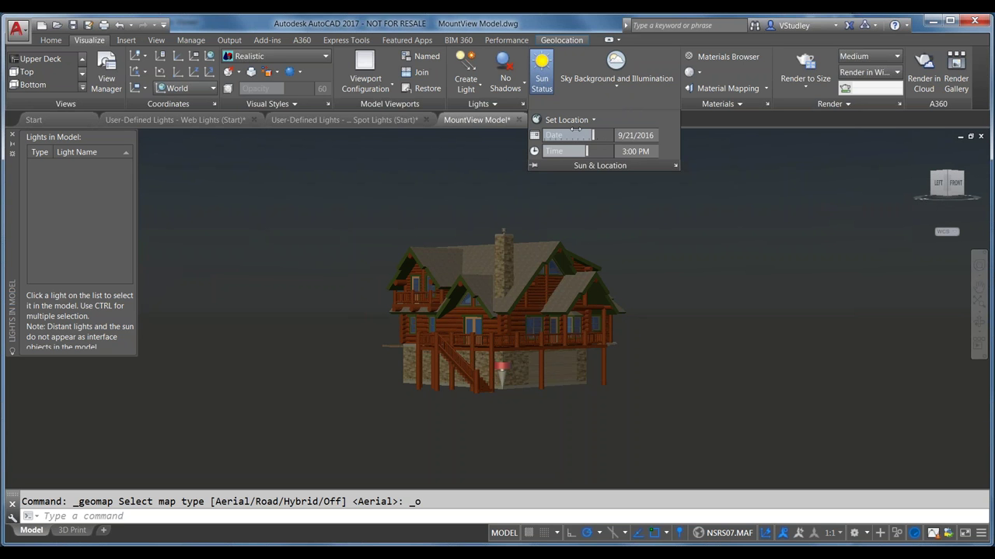
left_click(674, 168)
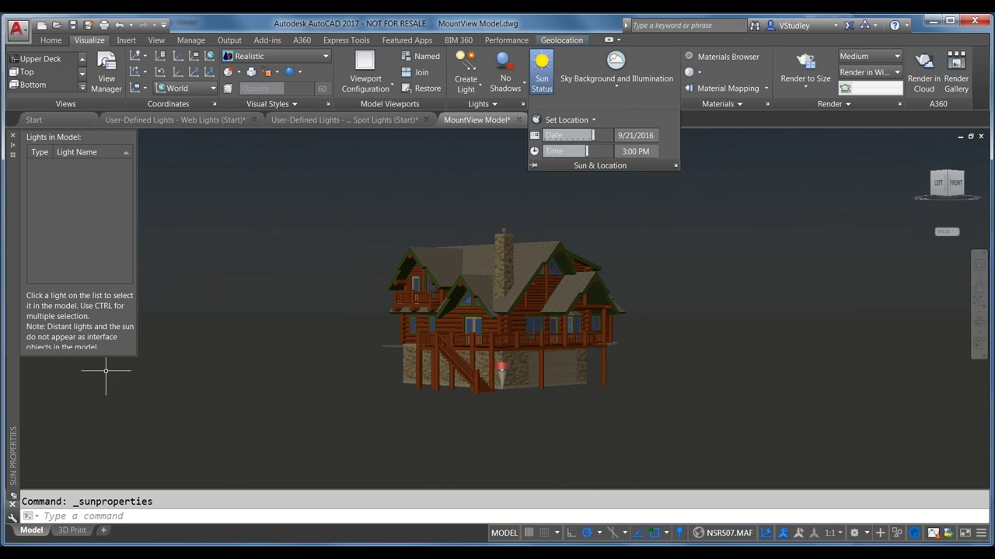
mouse_move(15, 372)
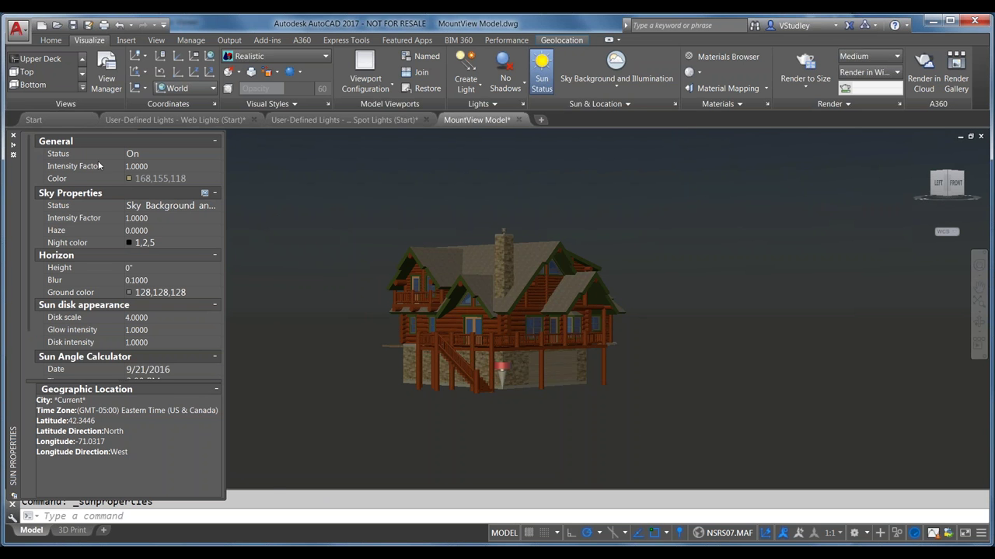
left_click_drag(225, 179, 270, 180)
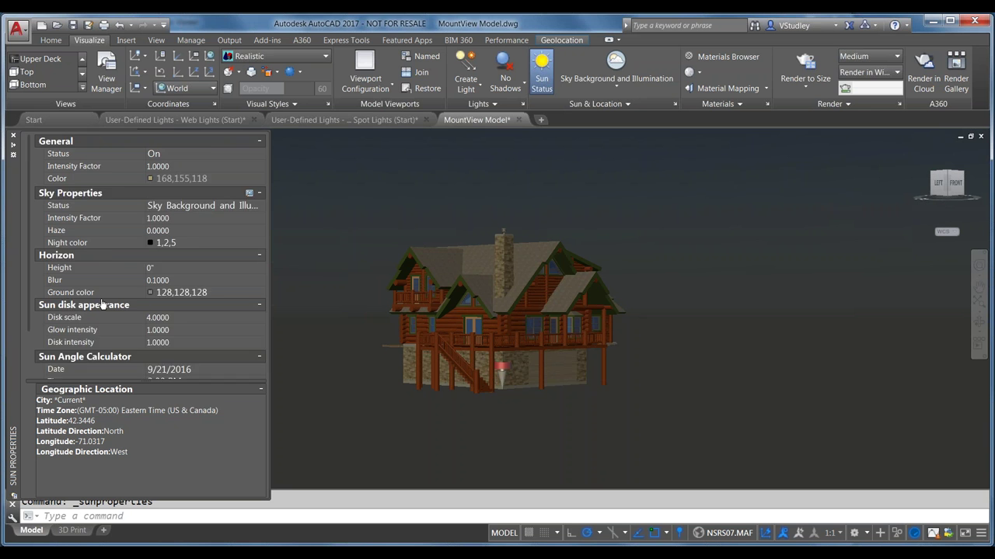
scroll(103, 305, "down", 3)
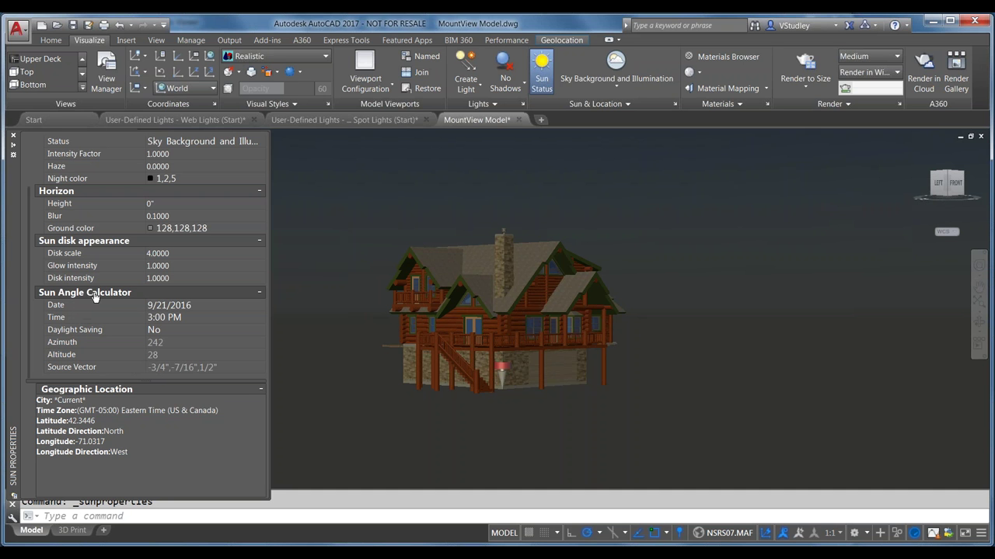
- Set the sun date to May 12, 2016 using the calendar
left_click(186, 305)
left_click(259, 308)
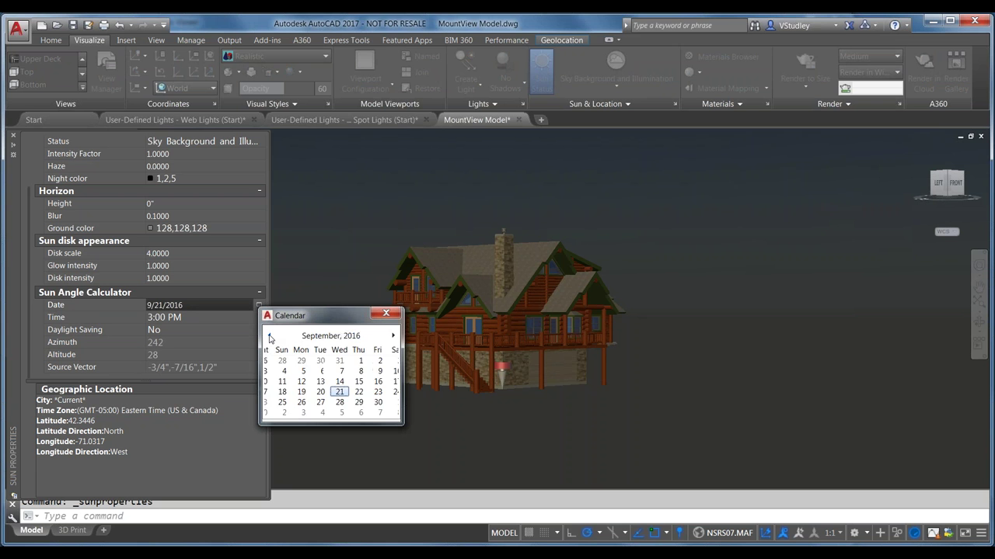
left_click(269, 335)
left_click(269, 335)
left_click(269, 336)
left_click(269, 336)
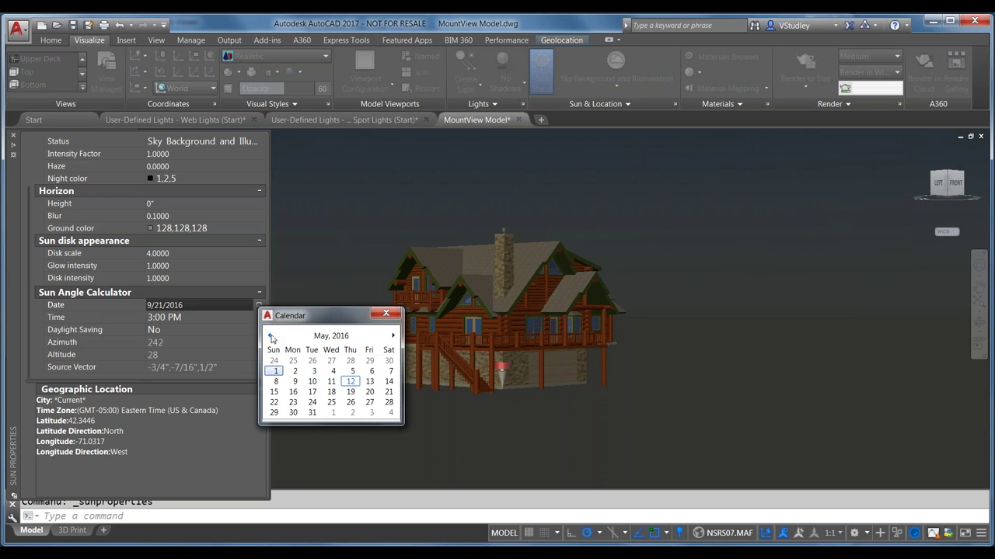
left_click(351, 383)
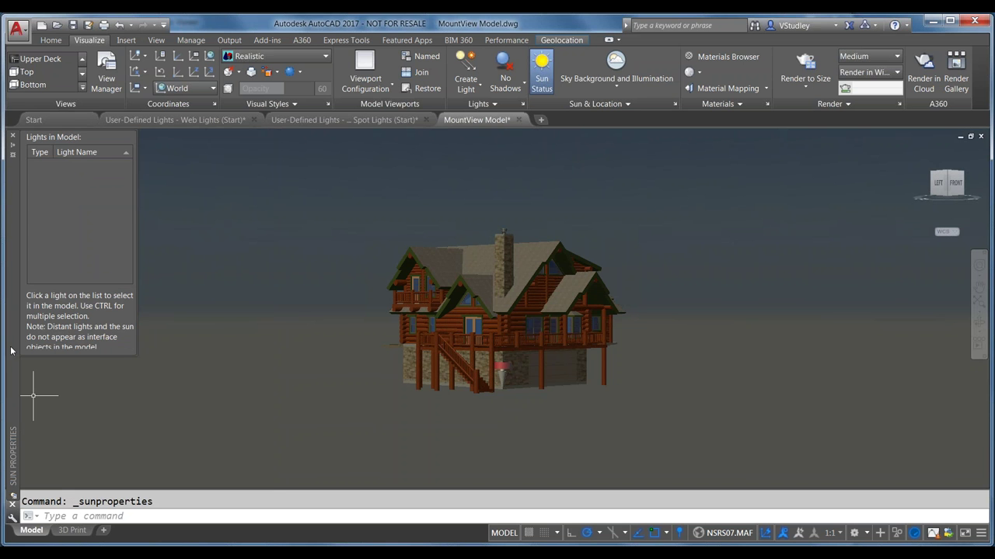
- Set the sun time to 7:00 AM to preview sunrise lighting
mouse_move(17, 351)
left_click(178, 317)
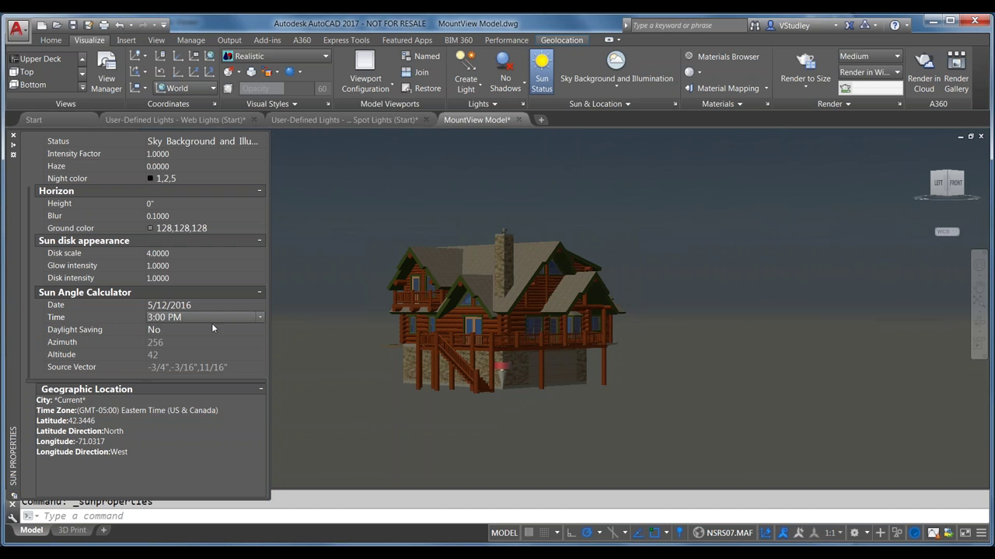
left_click(261, 318)
scroll(208, 336, "up", 15)
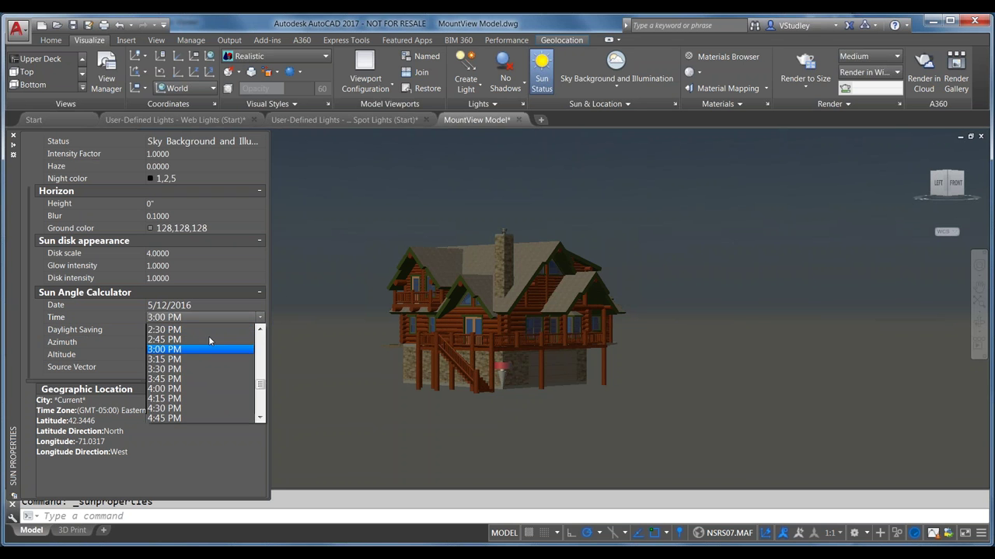
scroll(208, 336, "up", 5)
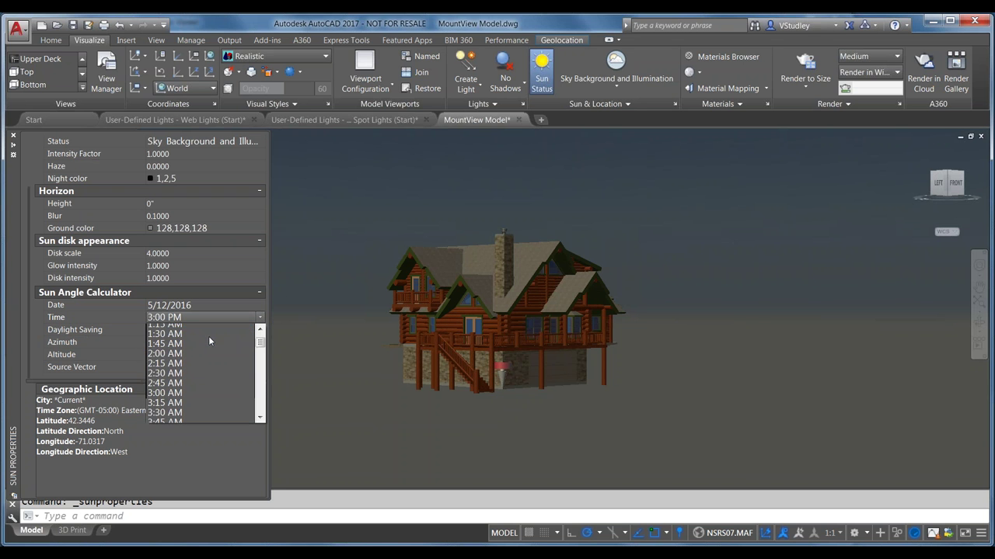
scroll(208, 335, "down", 5)
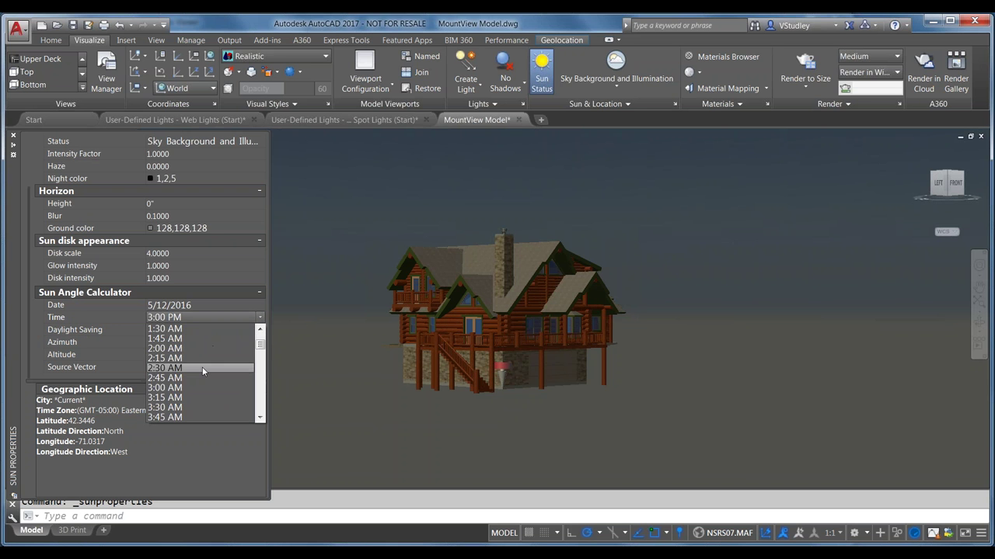
scroll(202, 368, "down", 2)
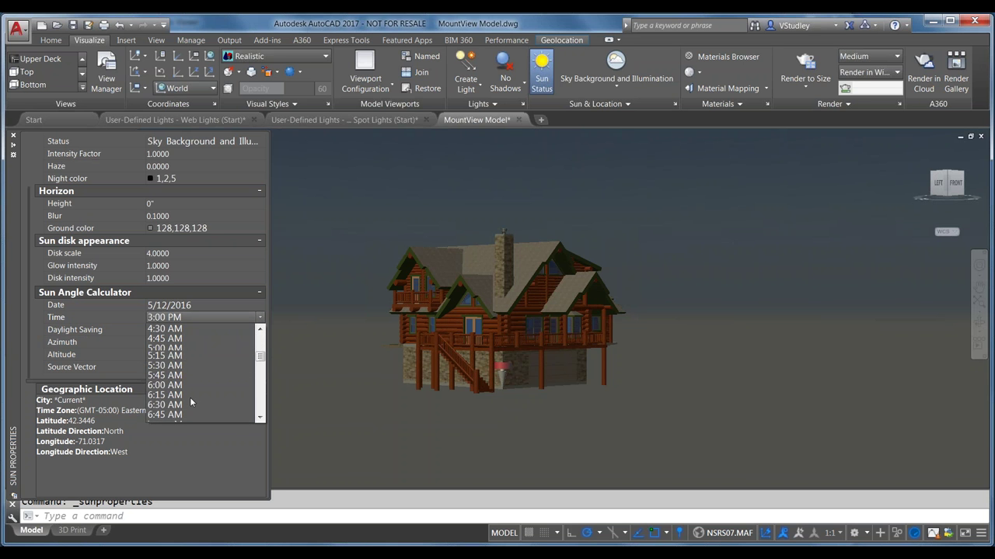
left_click(173, 397)
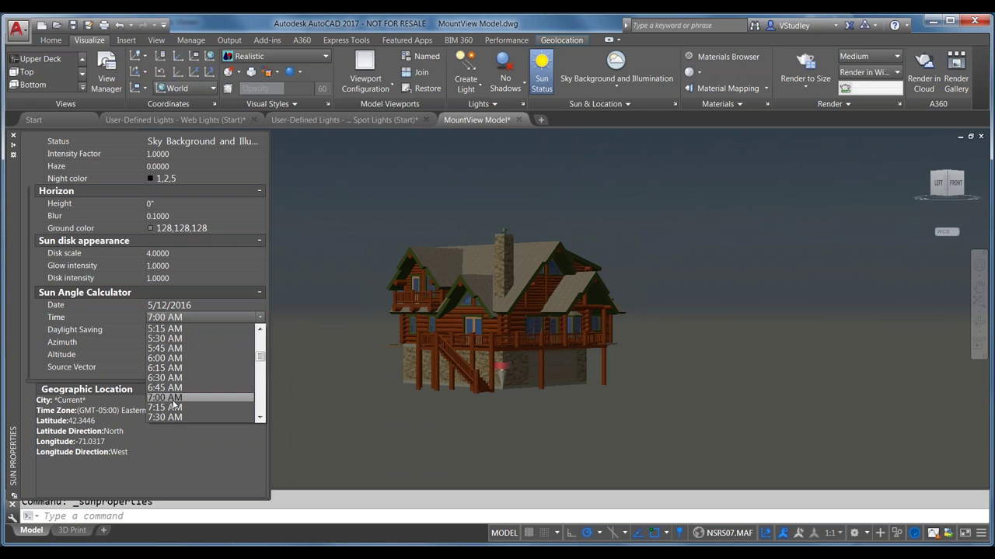
left_click(169, 398)
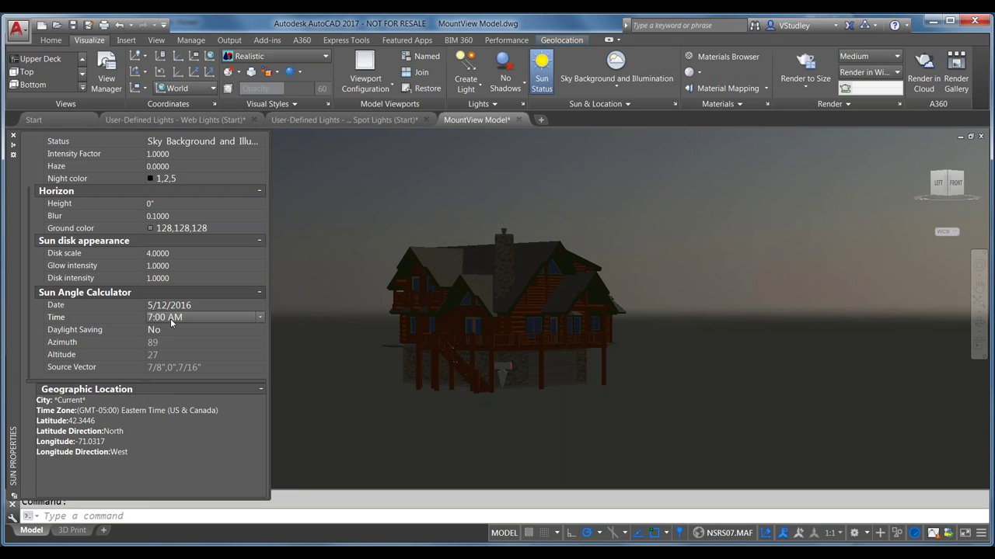
- Change the sun time through 11:00 AM and 3:00 PM to 7:00 PM, then close the sun and lights palettes
left_click(260, 318)
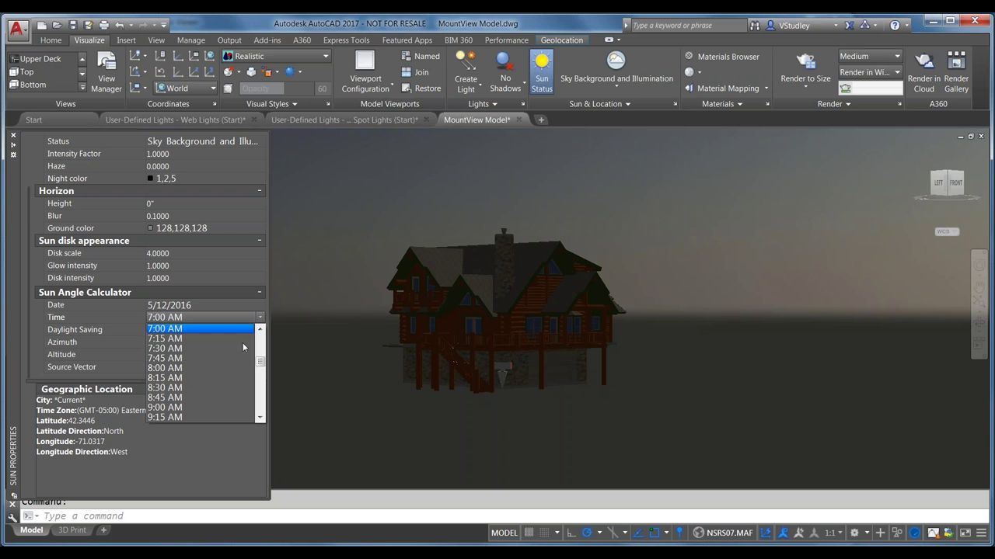
scroll(227, 362, "down", 3)
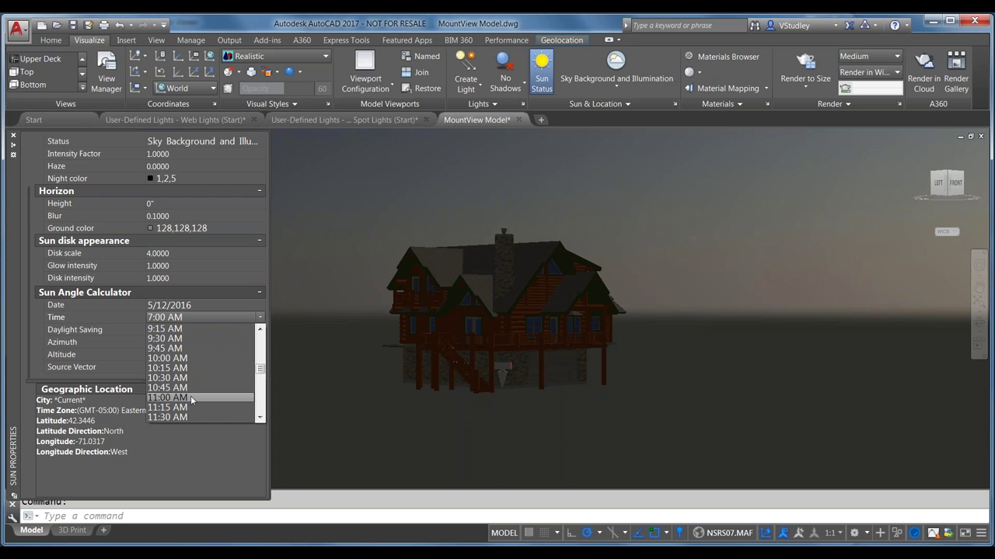
left_click(190, 397)
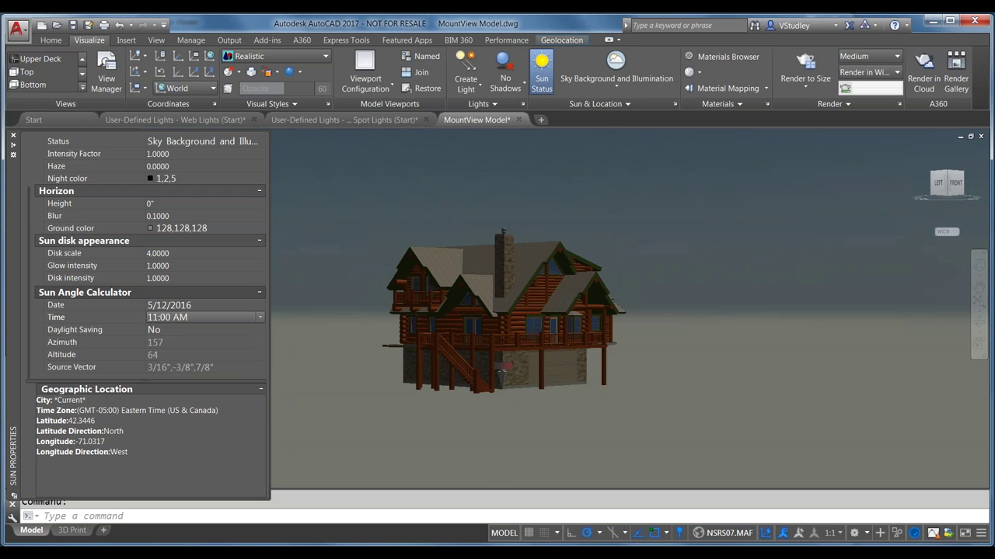
left_click(261, 317)
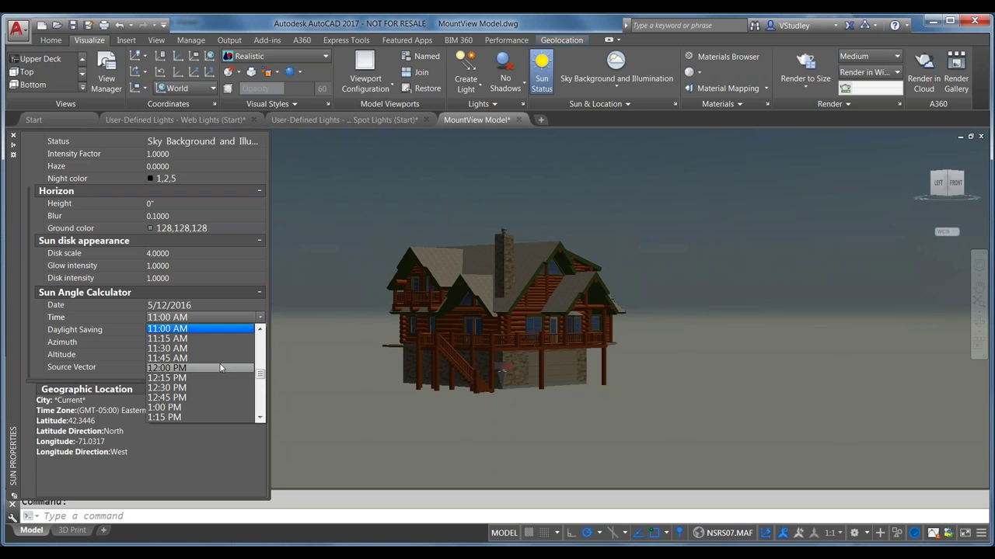
scroll(219, 363, "down", 3)
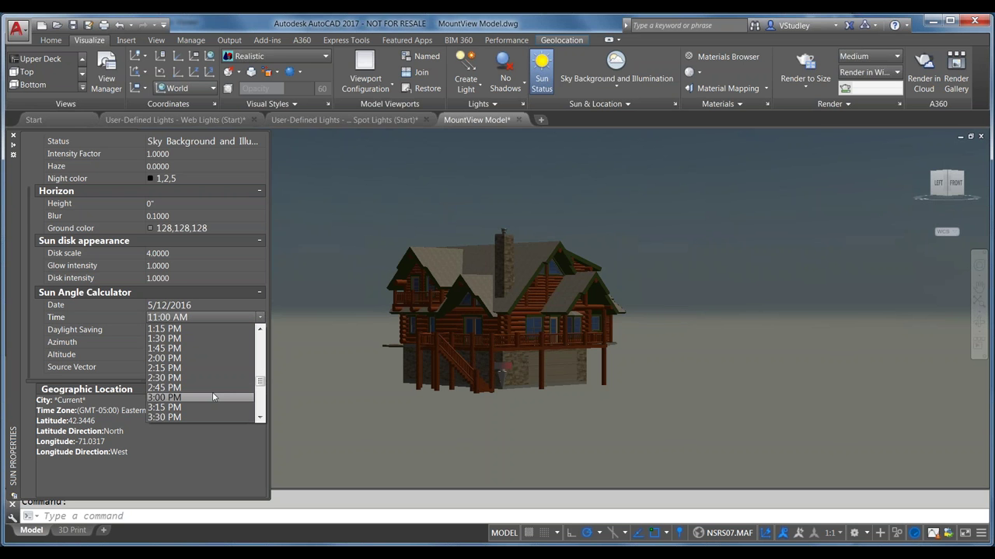
left_click(213, 397)
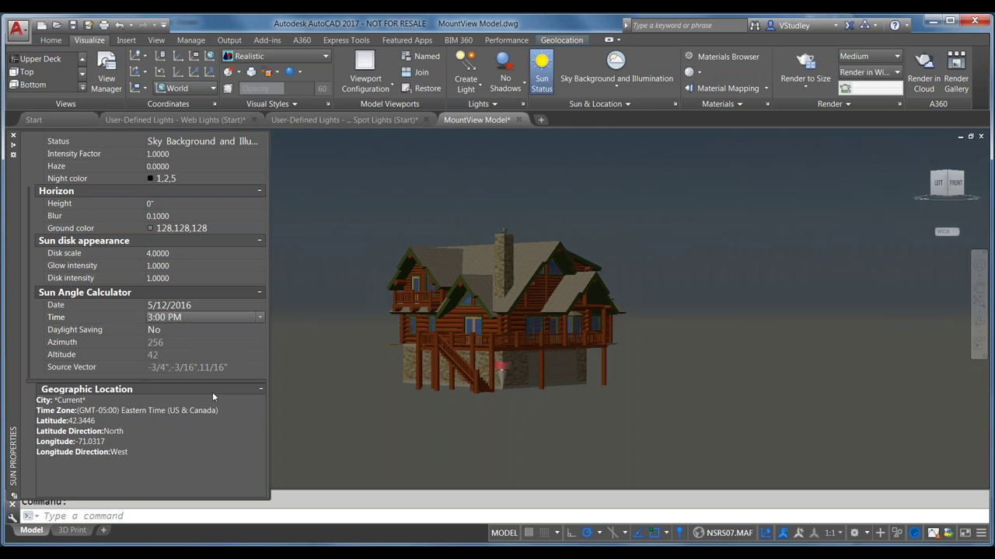
left_click(257, 318)
scroll(195, 392, "down", 3)
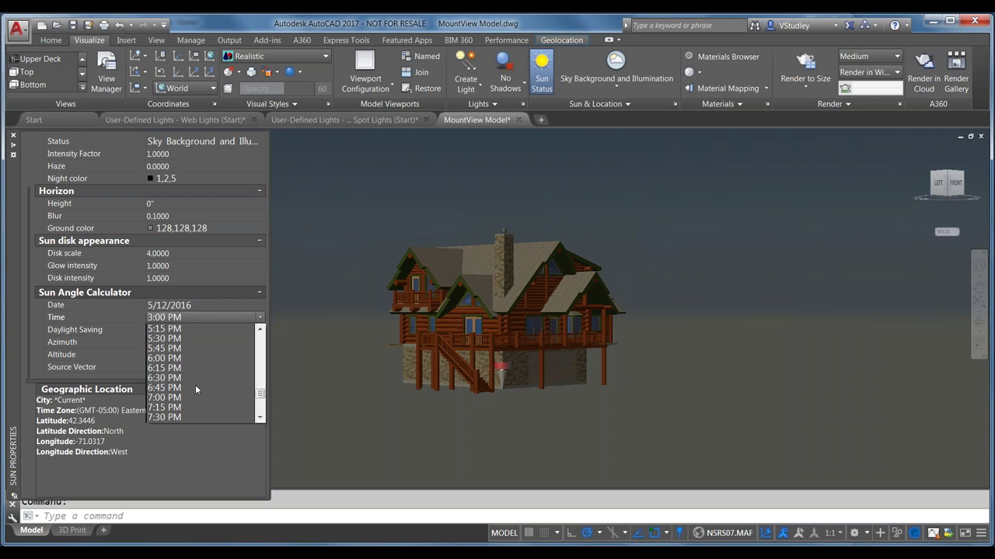
left_click(182, 397)
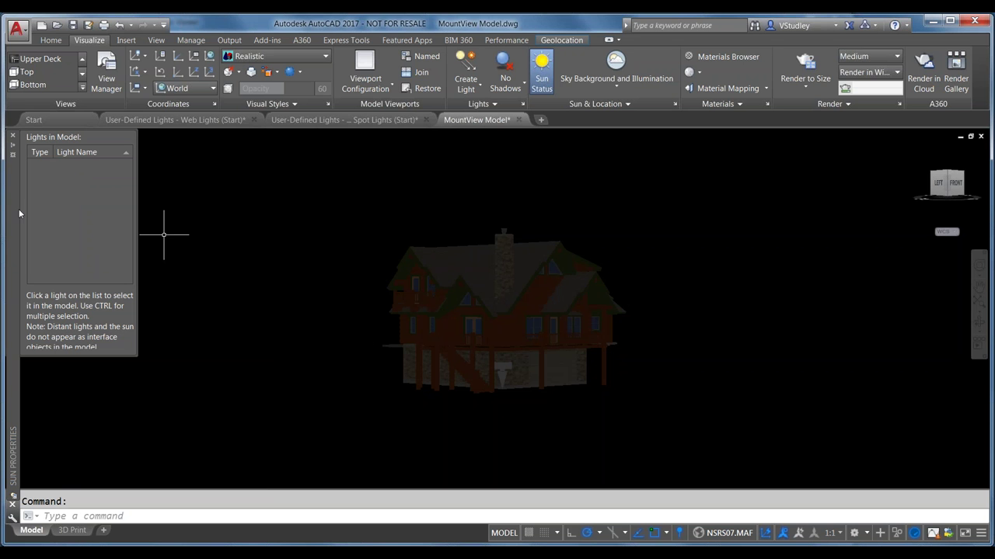
mouse_move(16, 173)
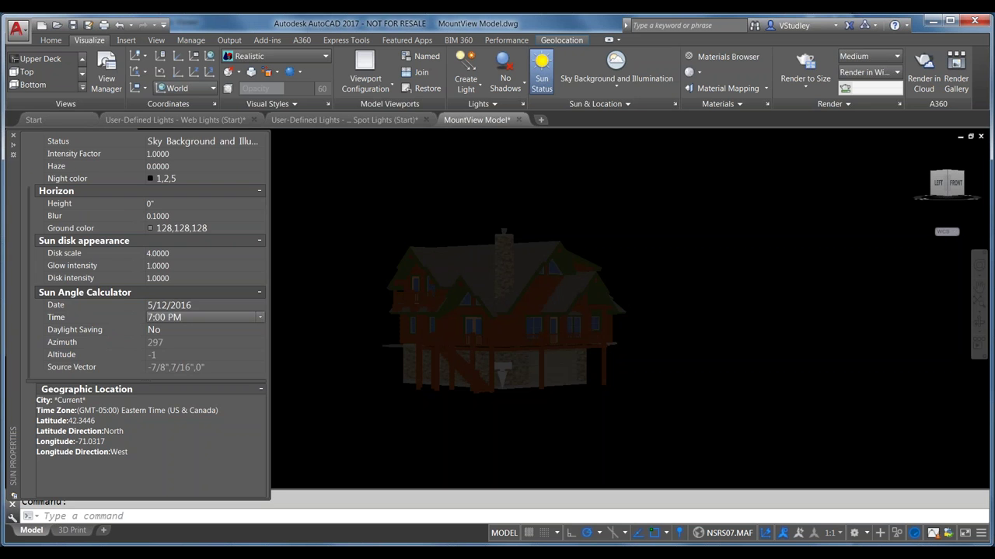
left_click(12, 135)
left_click(12, 137)
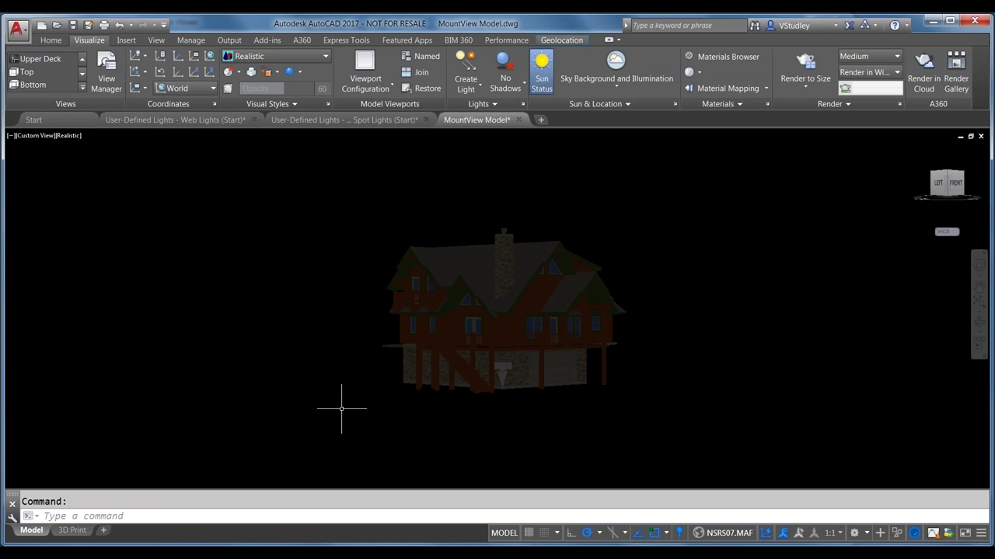
key("alt+Tab")
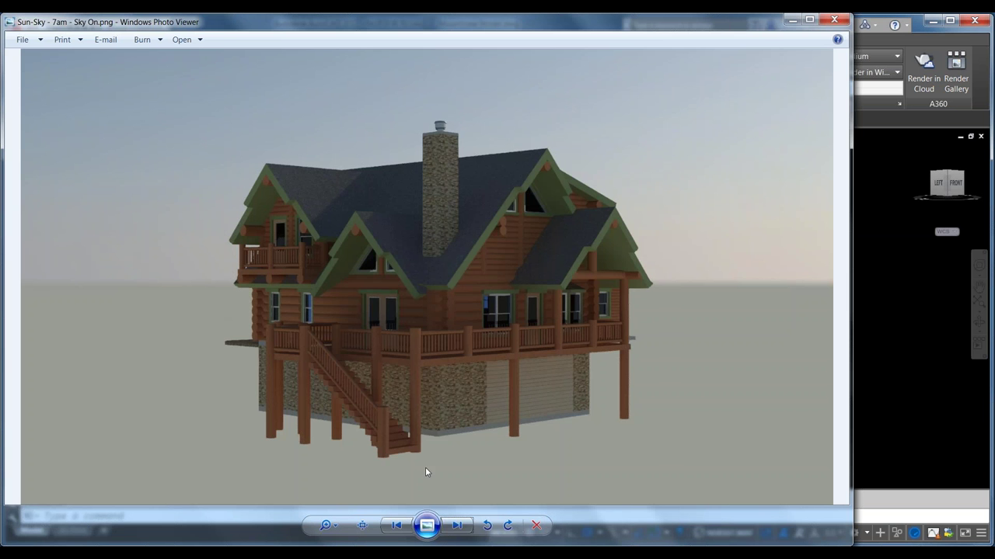
left_click(458, 526)
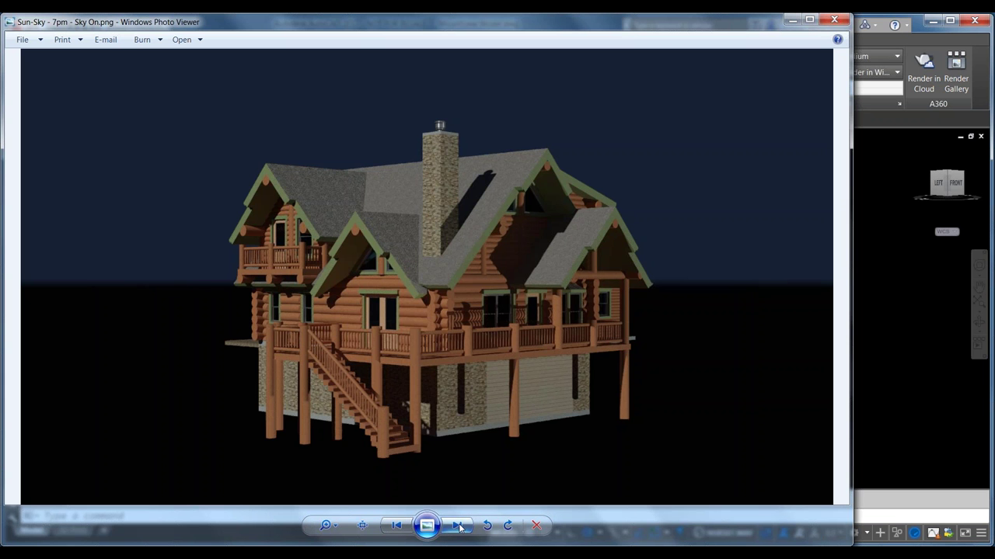
left_click(458, 526)
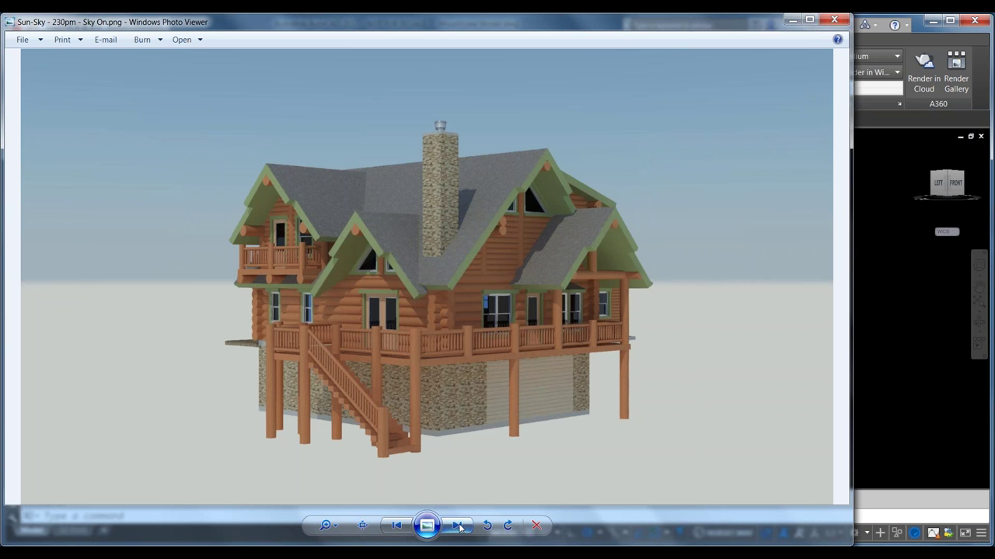
left_click(397, 526)
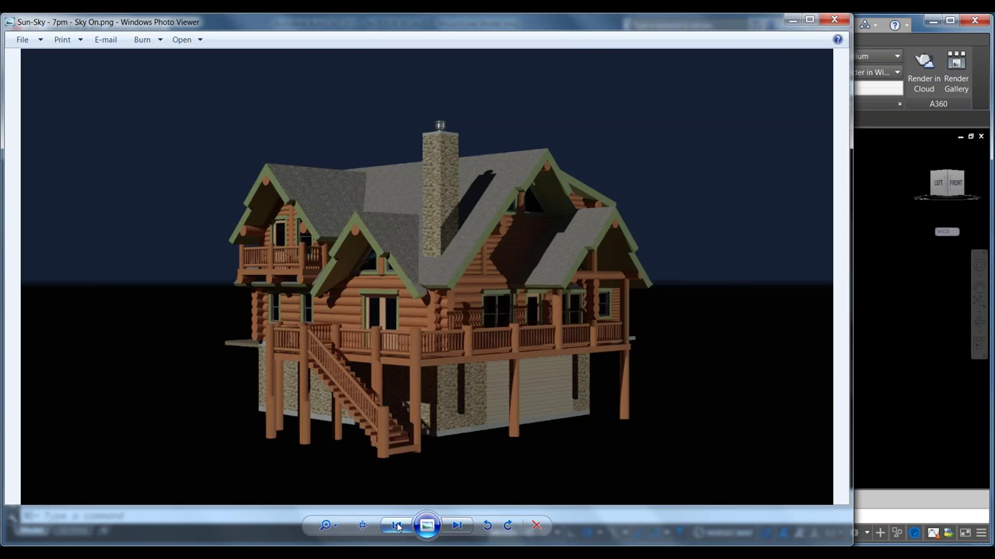
left_click(397, 526)
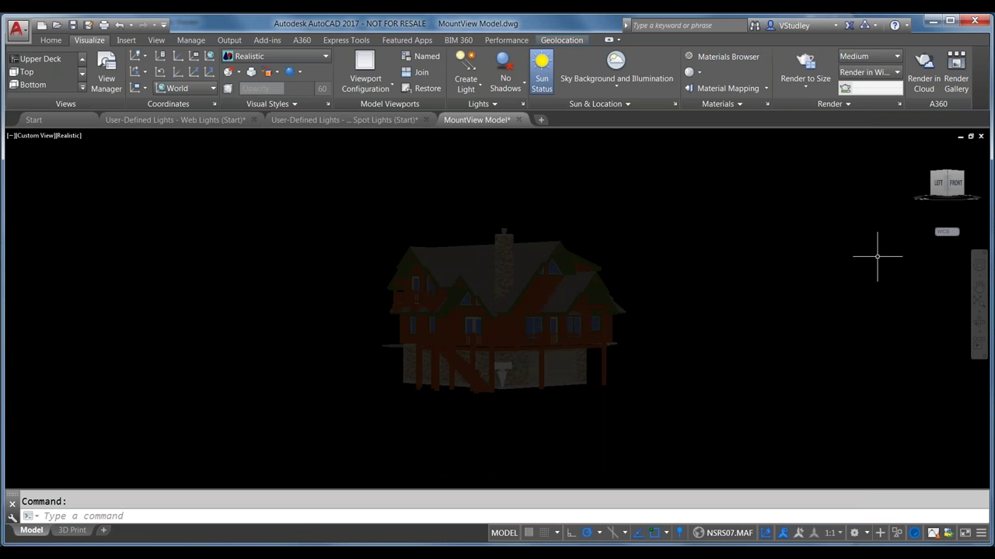
- Close the MountView Model drawing without saving, leaving the Point and Spot Lights drawing active
left_click(879, 261)
mouse_move(509, 120)
left_click(518, 120)
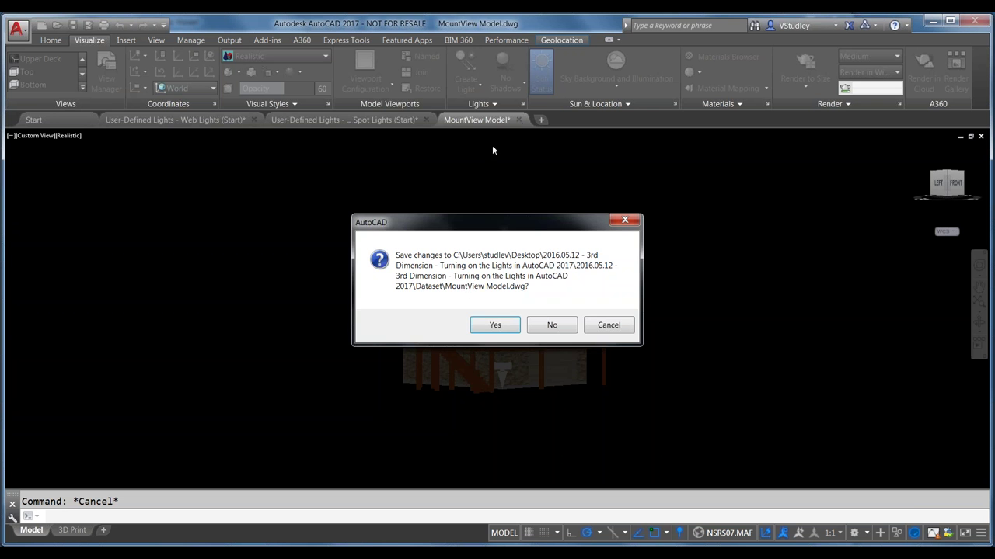
left_click(544, 327)
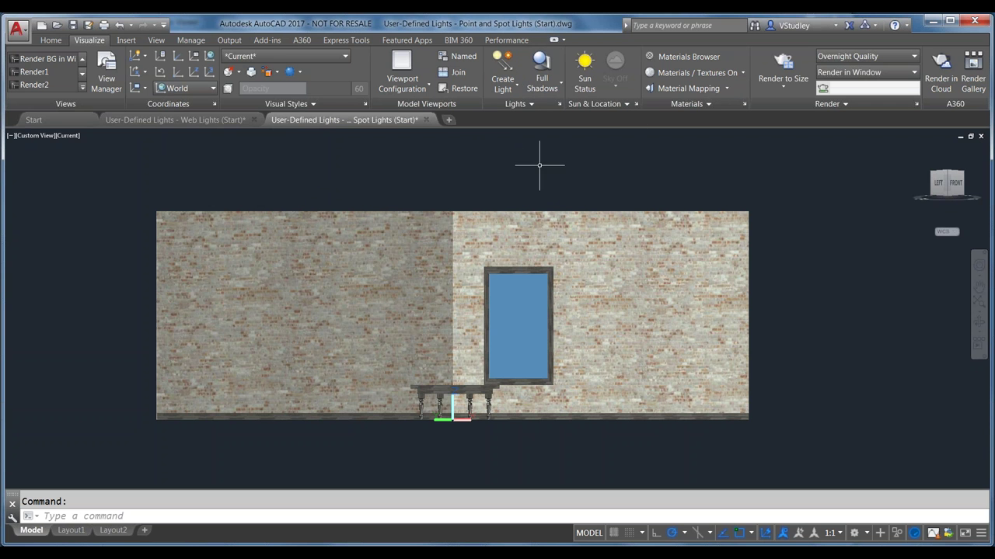
- Orbit to a southwest view of the room, open the empty Lights in Model list via LIGHTLIST, and expand the Lights panel
left_click(947, 178)
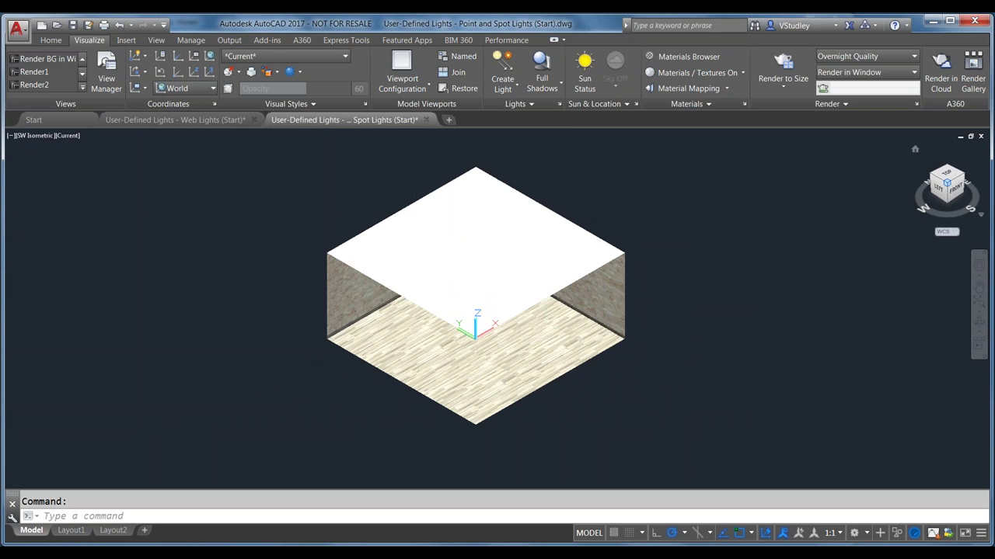
left_click(948, 197)
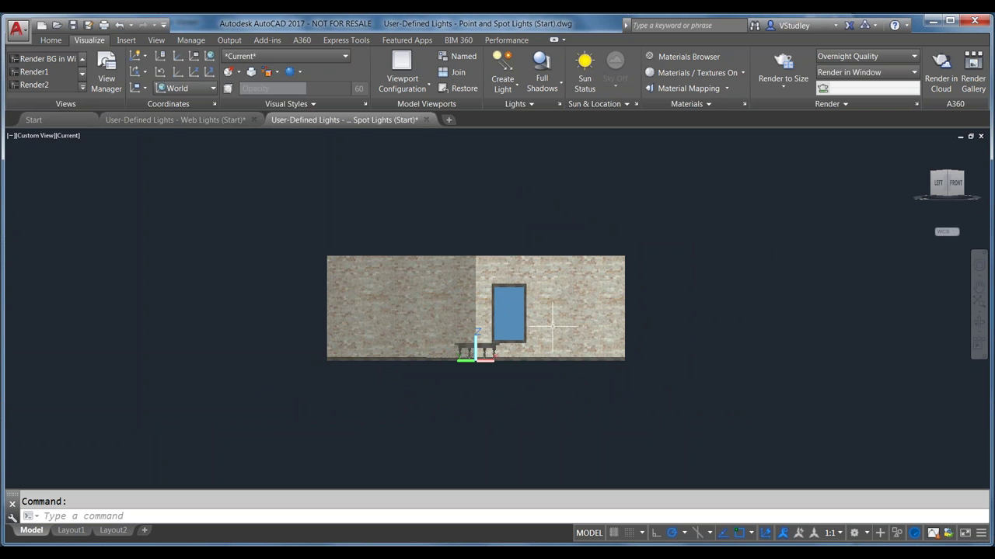
mouse_move(481, 322)
middle_mouse_down("shift")
mouse_move(536, 332)
mouse_move(474, 331)
middle_mouse_up("shift")
scroll(478, 331, "up", 5)
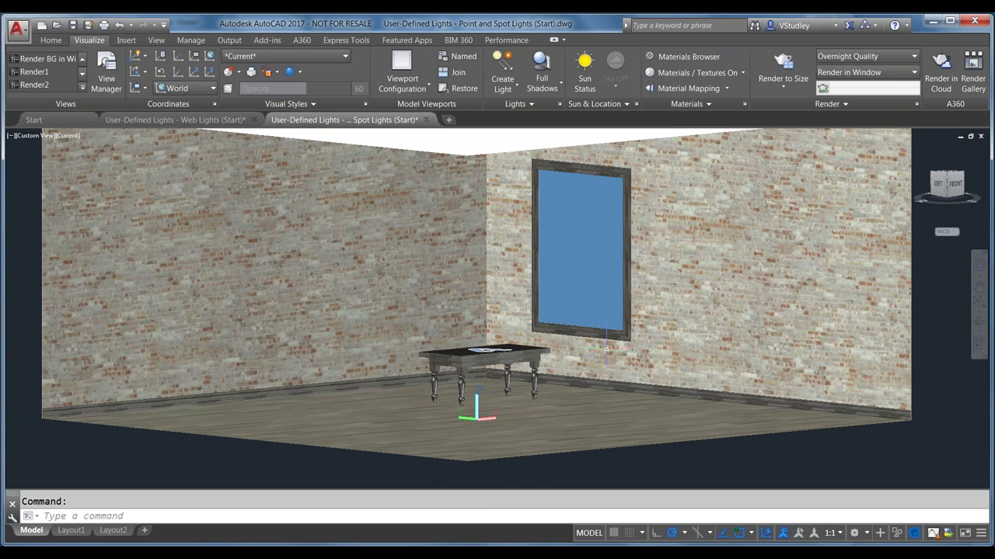
mouse_move(383, 431)
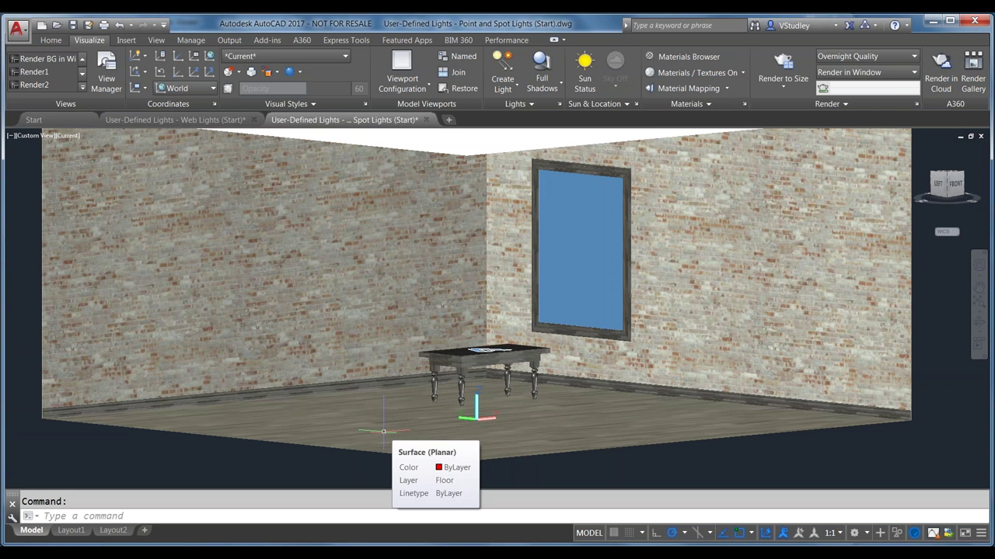
type("lightlist")
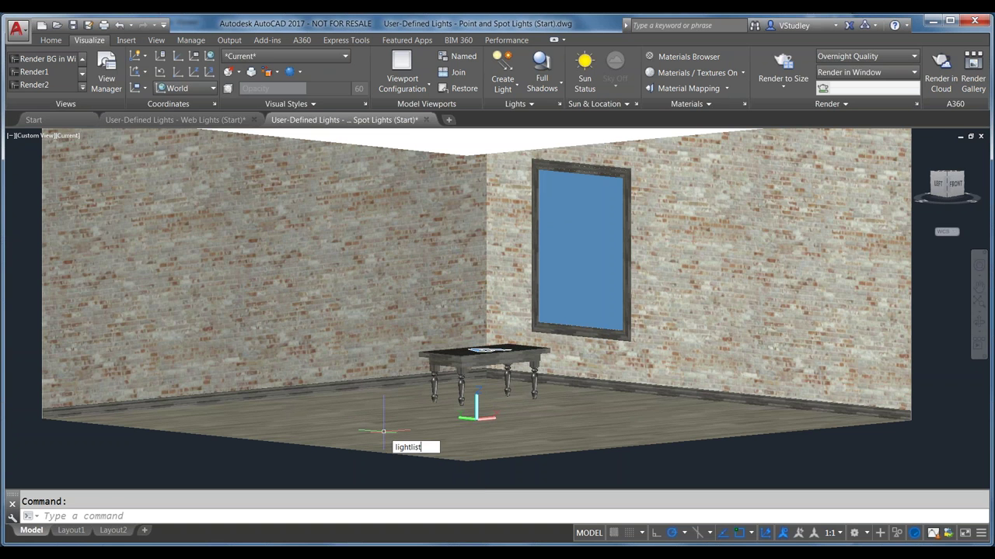
key("Return")
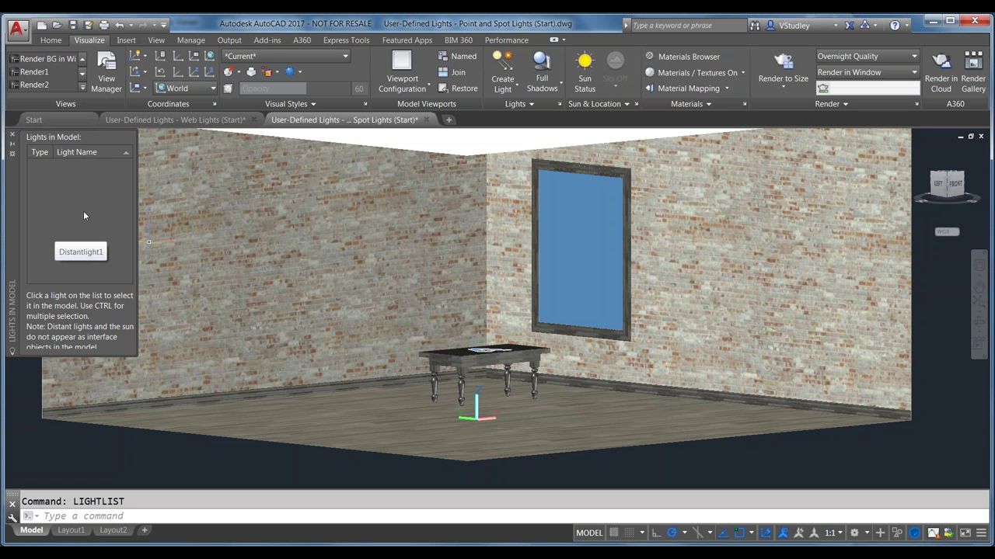
left_click(525, 105)
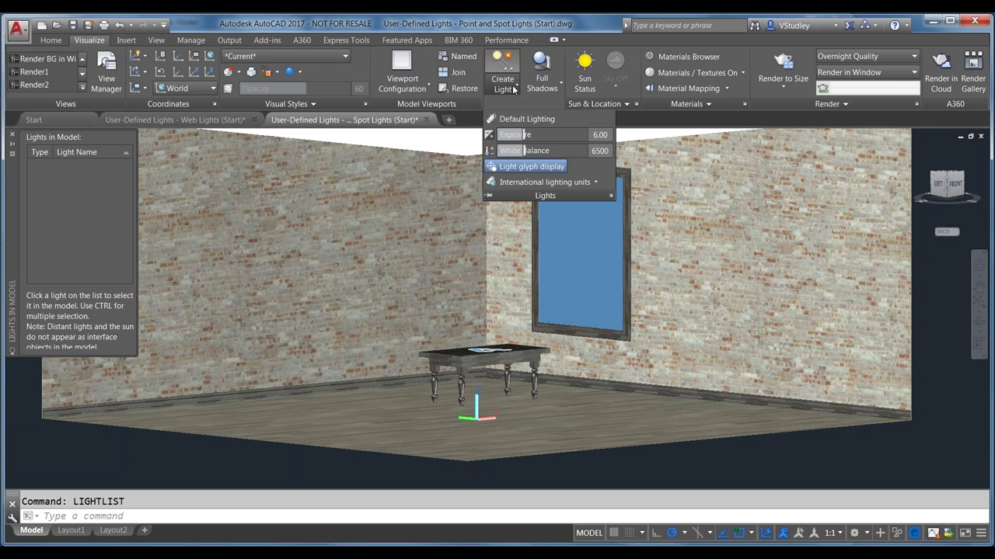
- Place a point light at the tabletop's near corner, keeping its default options
left_click(510, 86)
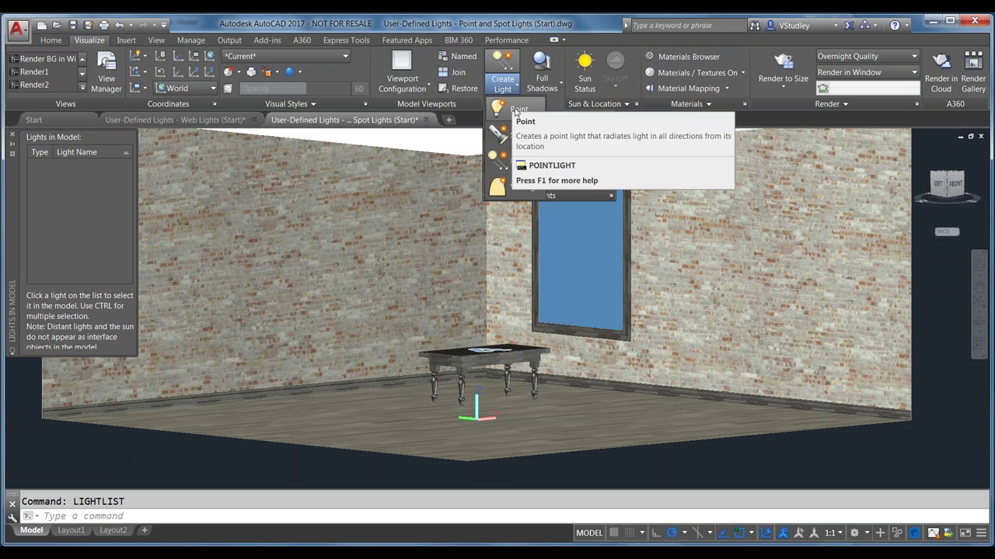
left_click(515, 111)
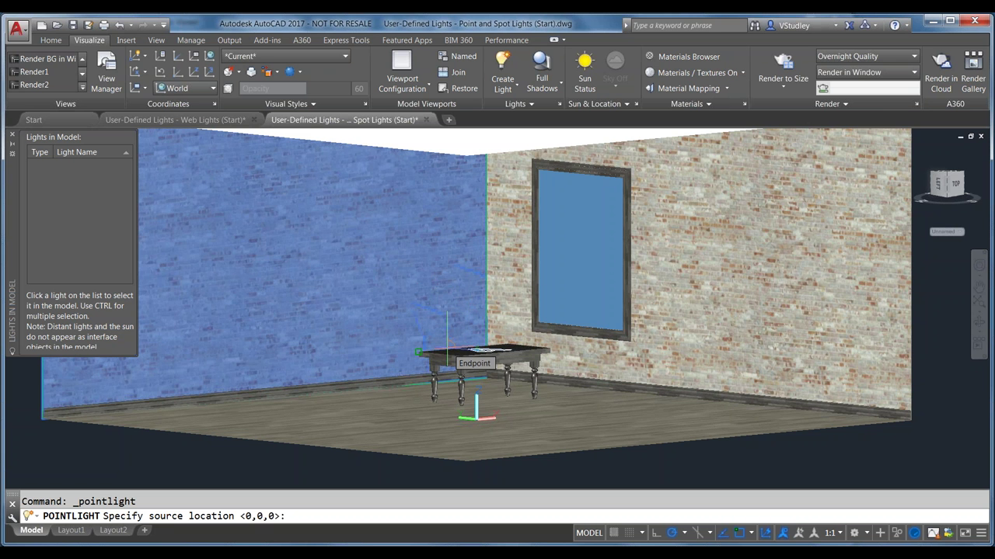
left_click(425, 353)
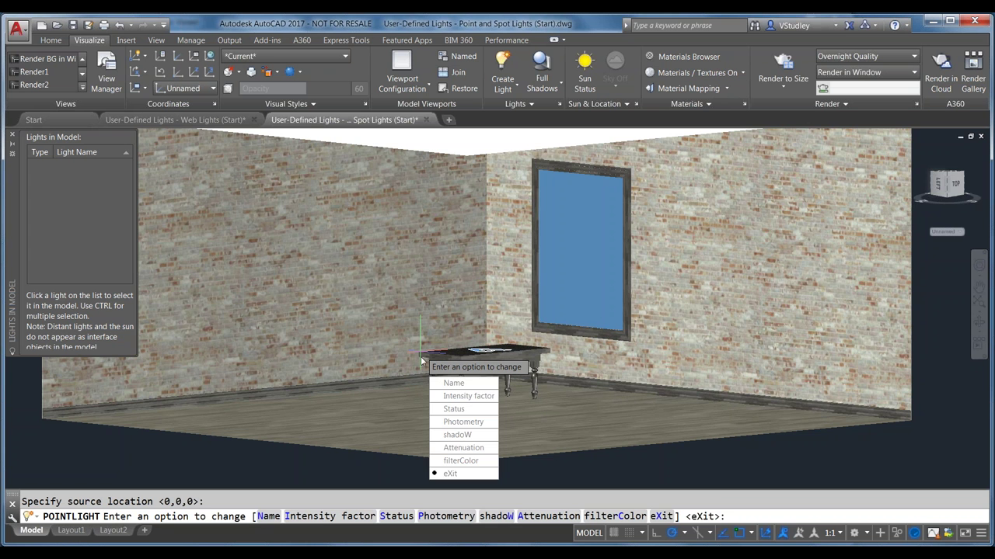
left_click(455, 473)
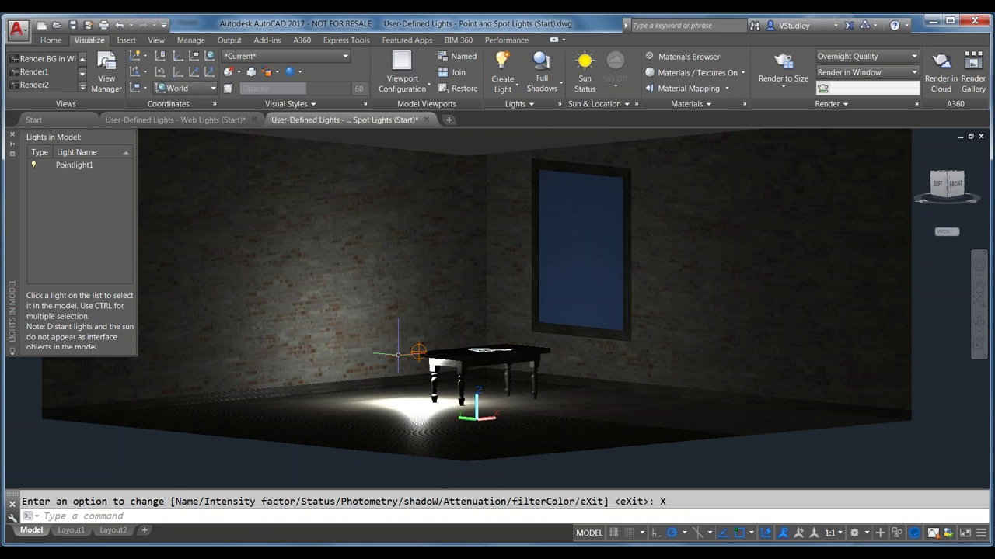
scroll(398, 355, "up", 3)
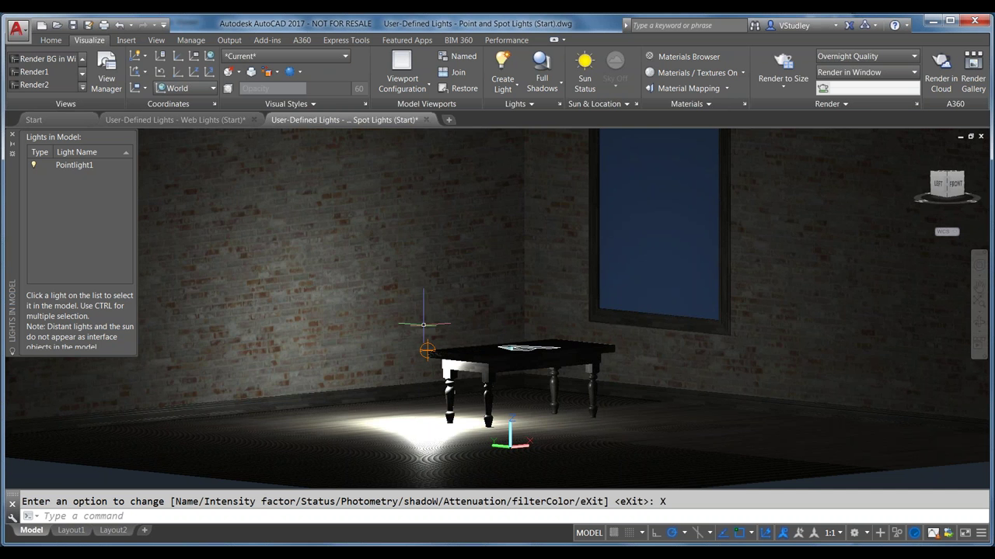
- Zoom in on the table and cancel the leftover light option prompt
scroll(334, 410, "up", 2)
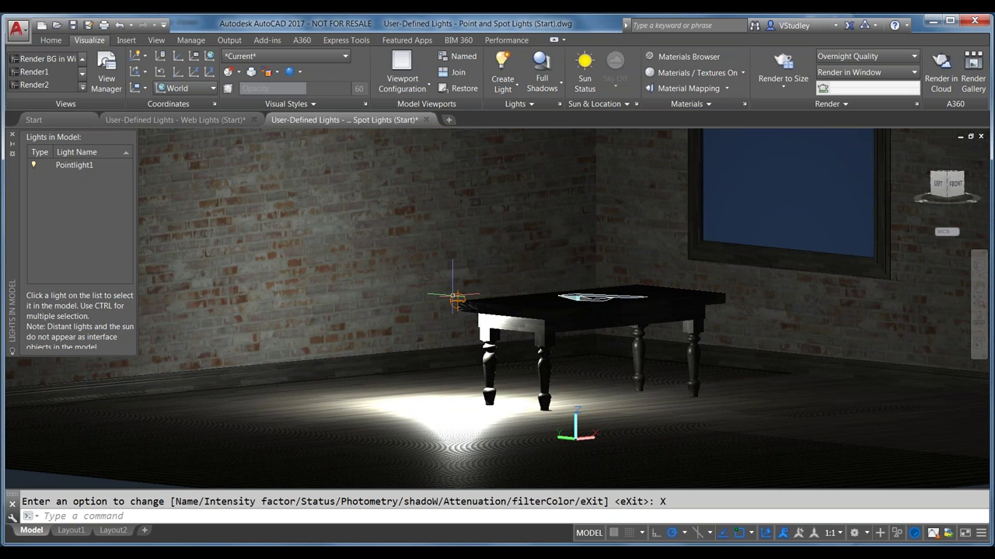
key("Escape")
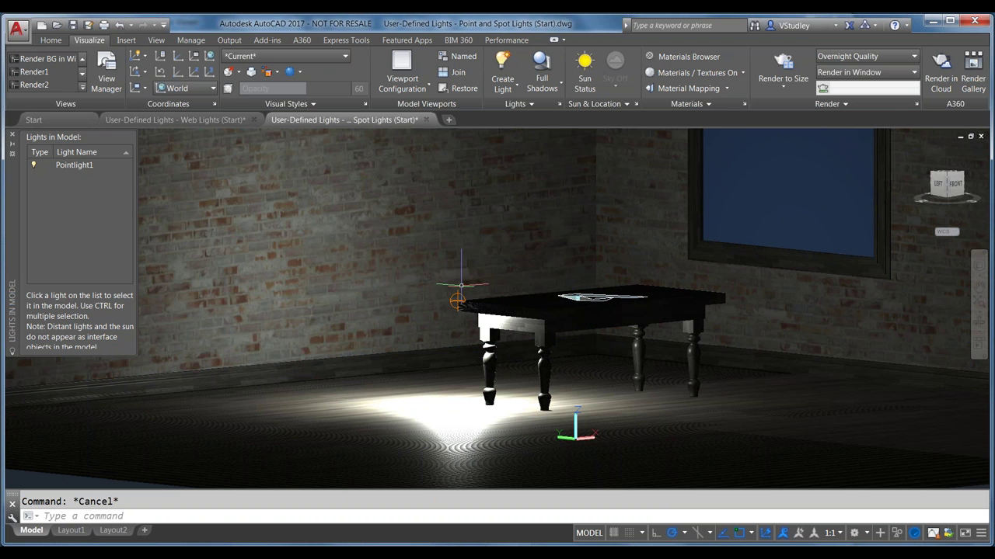
- Select Pointlight1 in the lights list and set its glyph display to Off
left_click(454, 299)
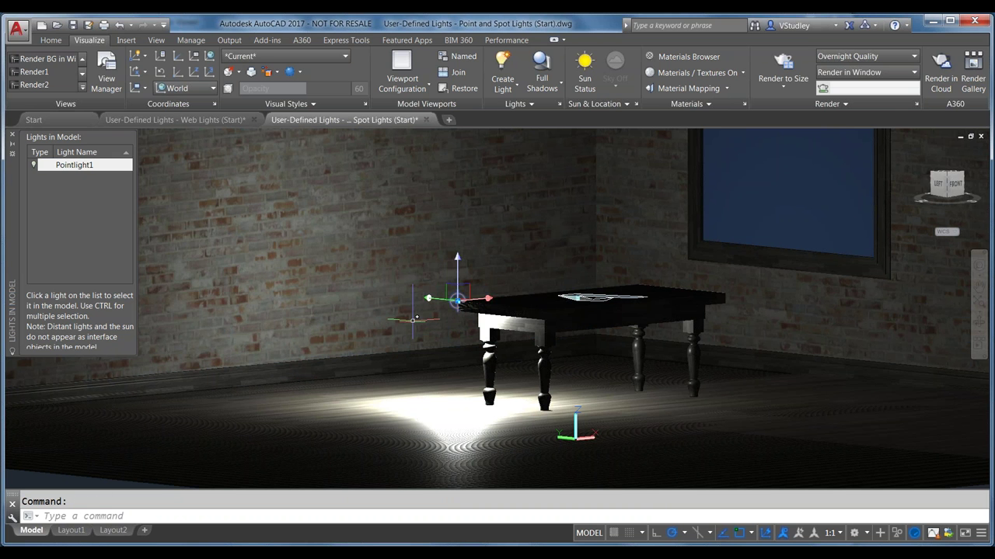
key("Escape")
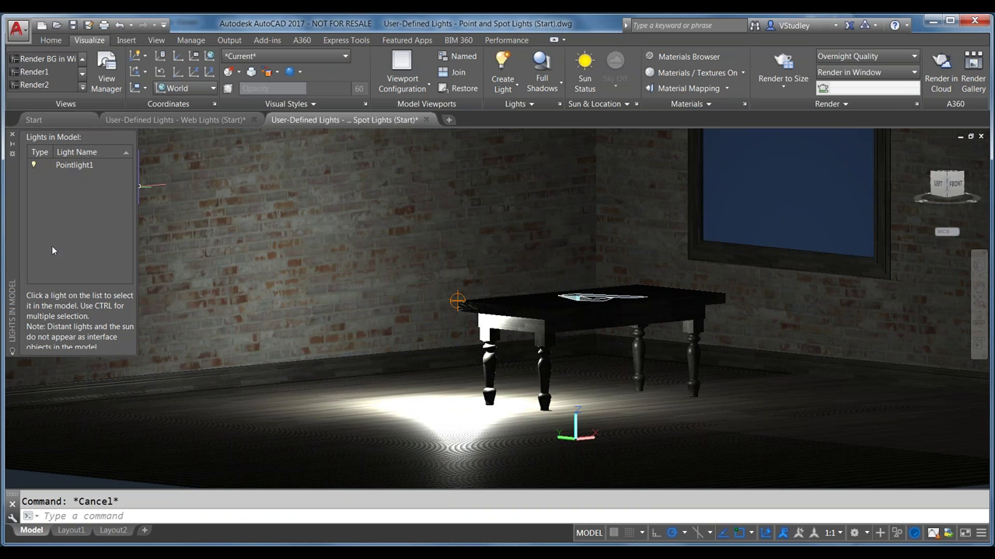
left_click(78, 166)
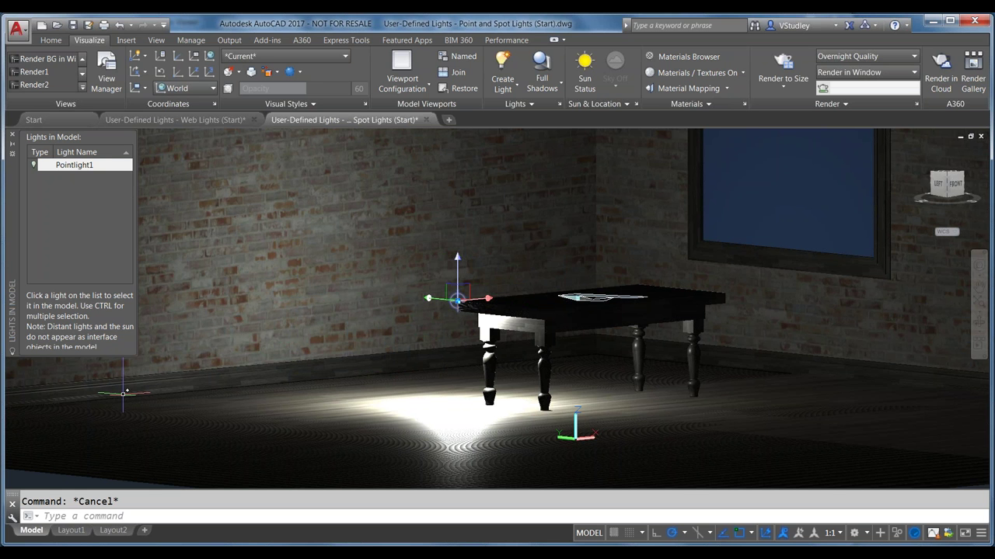
right_click(76, 165)
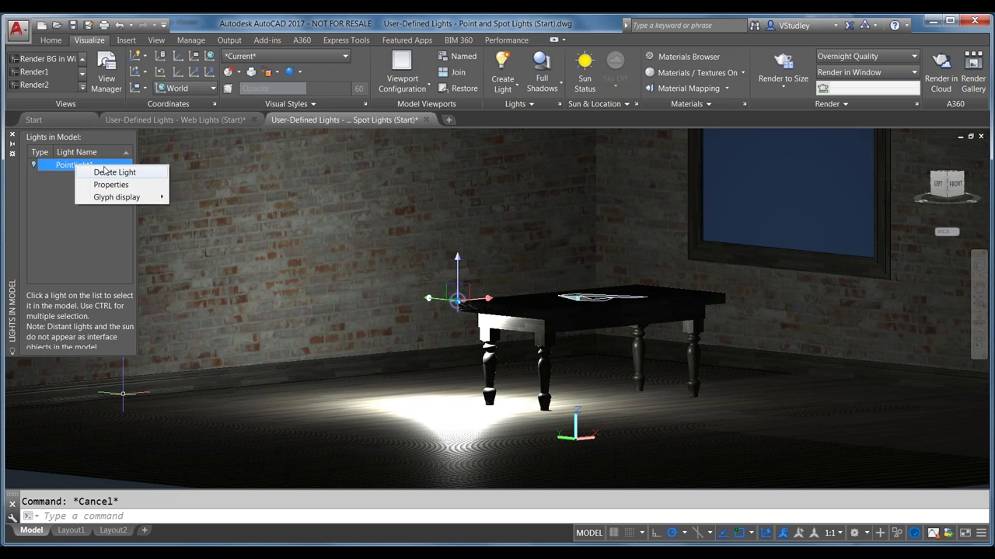
mouse_move(117, 197)
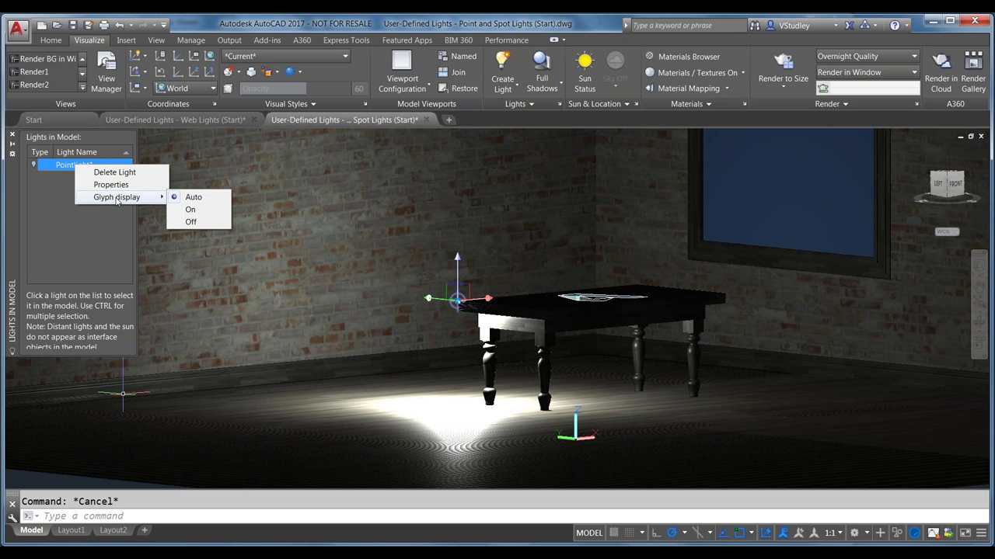
left_click(191, 221)
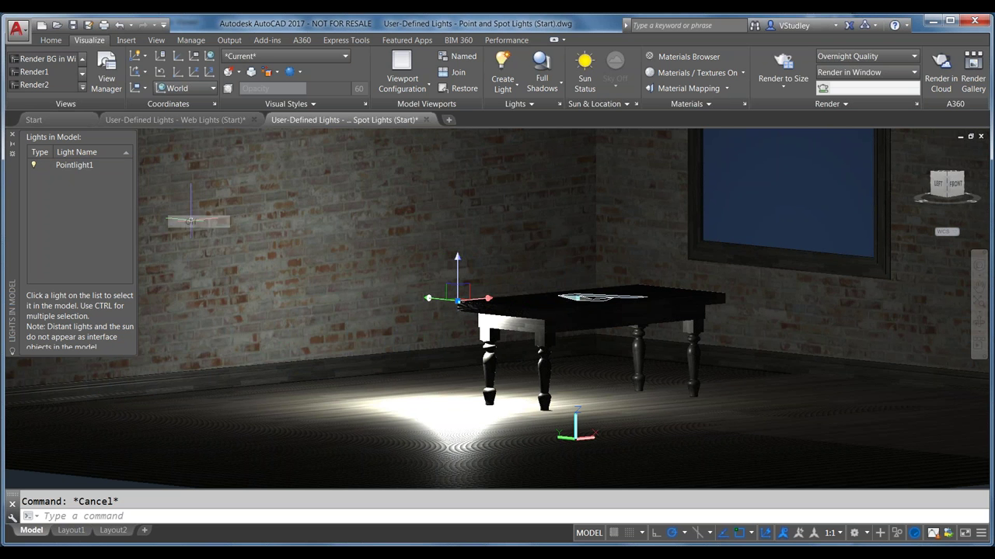
- Reselect Pointlight1 and switch its glyph display to On
left_click(85, 166)
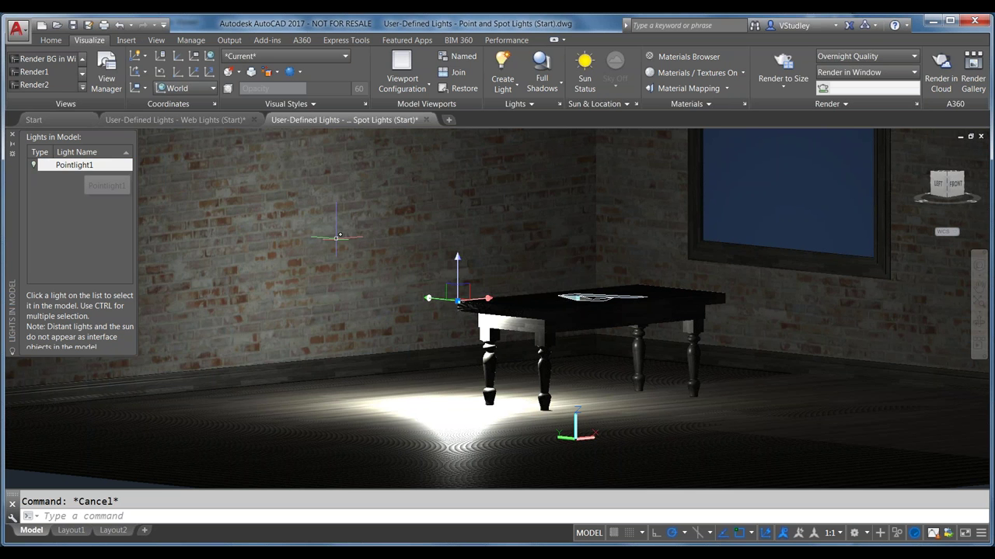
key("Escape")
left_click(83, 167)
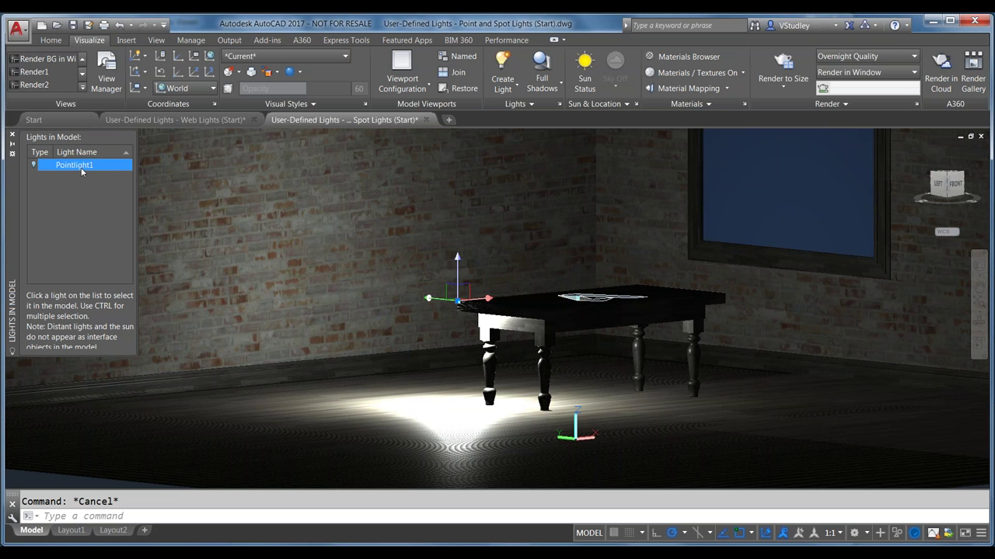
right_click(81, 168)
mouse_move(136, 203)
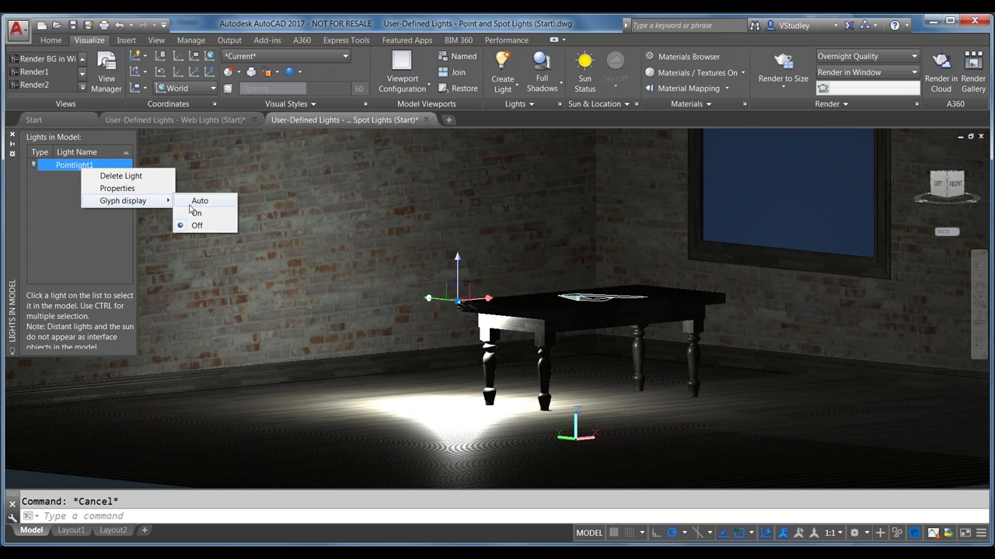
left_click(196, 213)
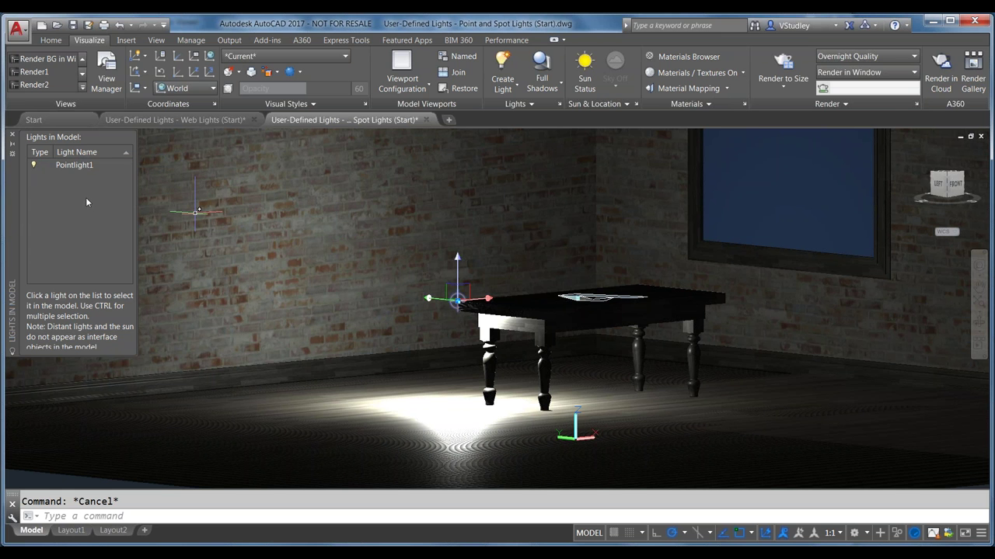
left_click(78, 166)
right_click(84, 166)
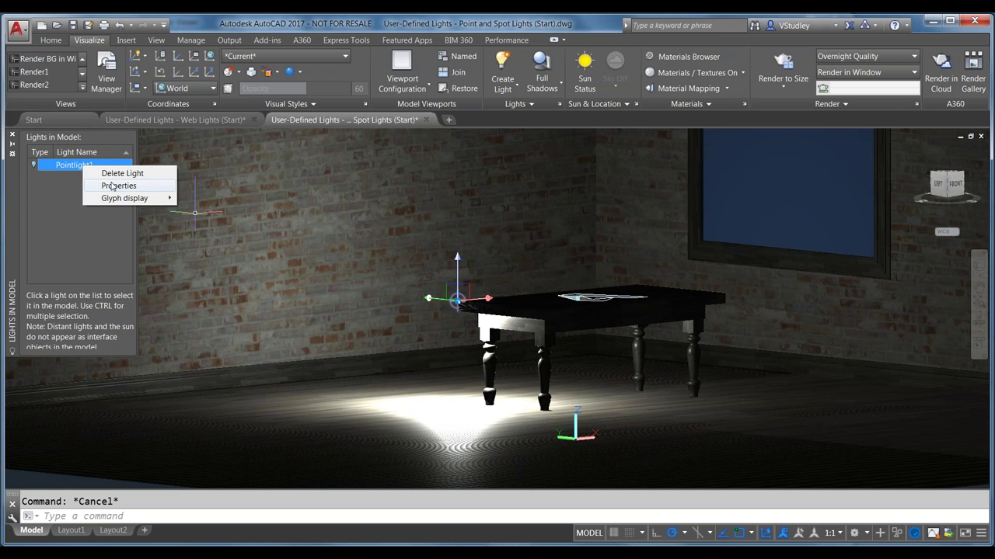
- Open Pointlight1's properties, move the palette aside, and rename the light 'Light on Table'
left_click(112, 187)
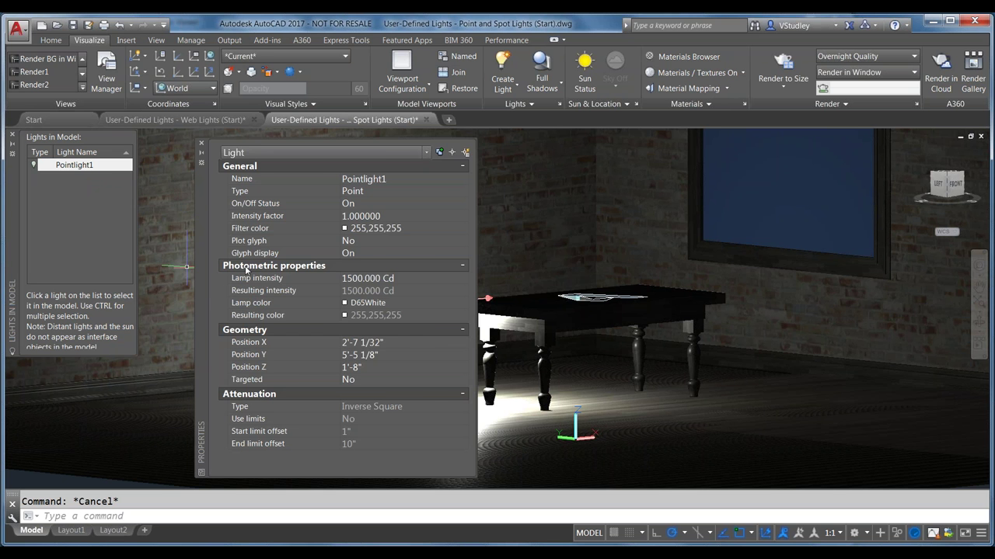
left_click_drag(202, 274, 632, 270)
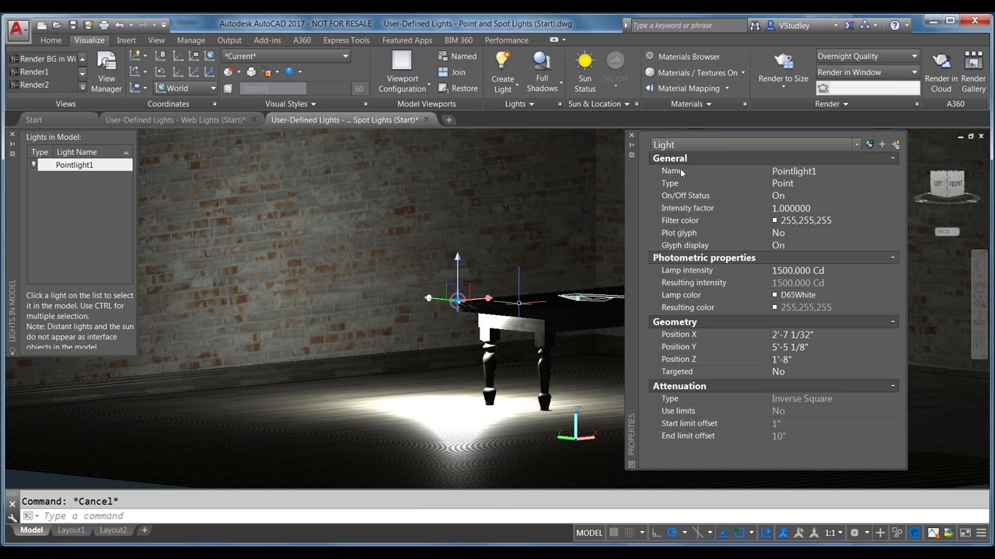
left_click(765, 172)
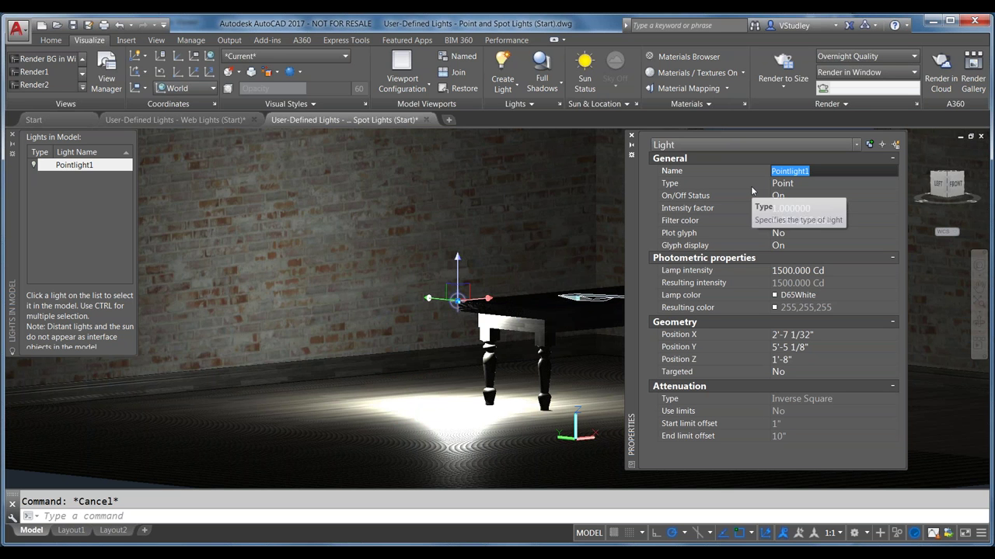
type("Light on Table")
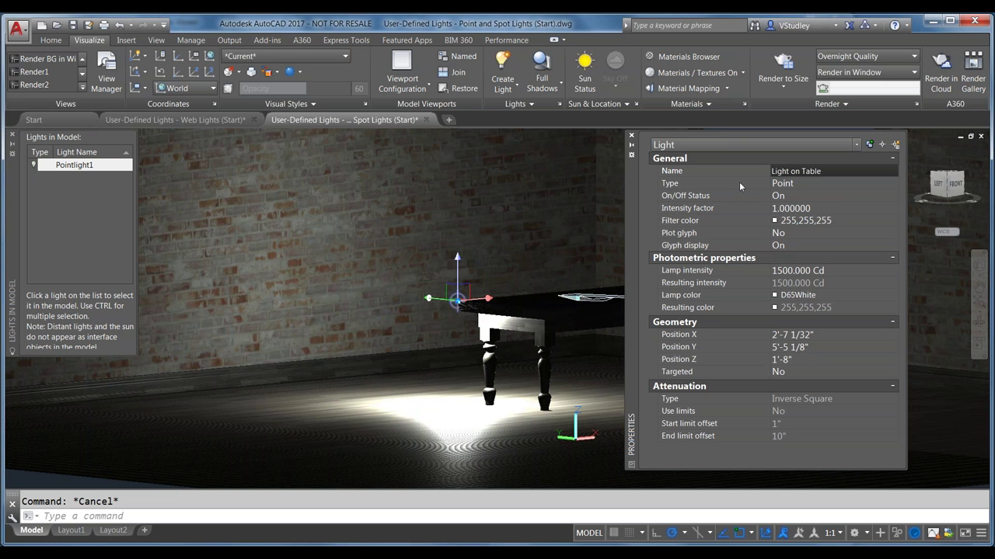
left_click(782, 184)
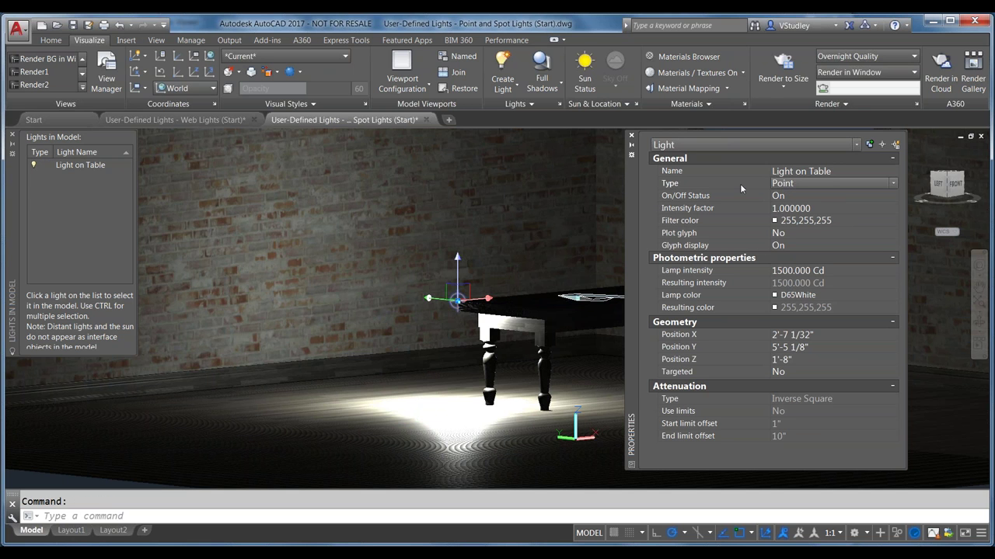
- Keep the light type as Point and lower the intensity factor to 0.5, then 0.25
left_click(893, 183)
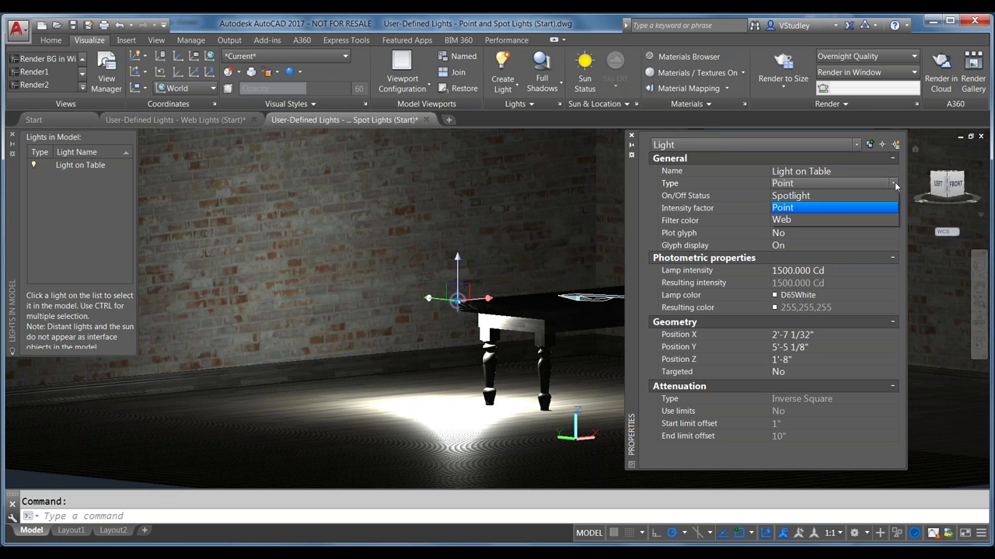
left_click(647, 222)
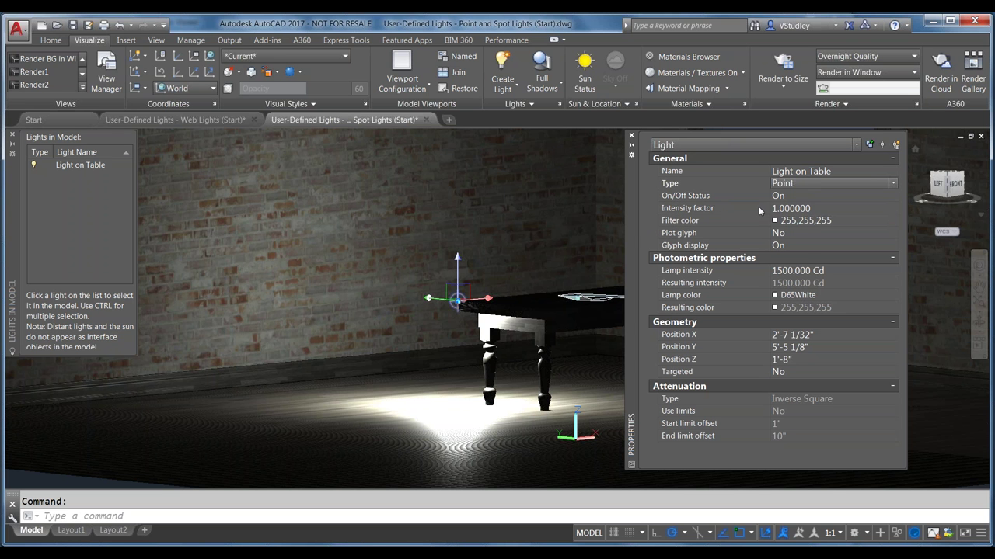
left_click(789, 209)
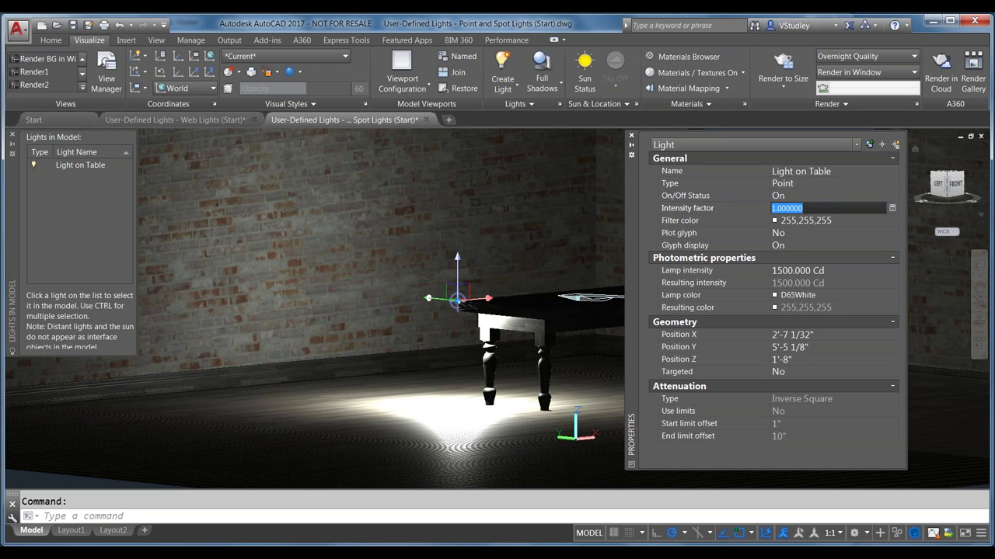
type(".5")
key("Return")
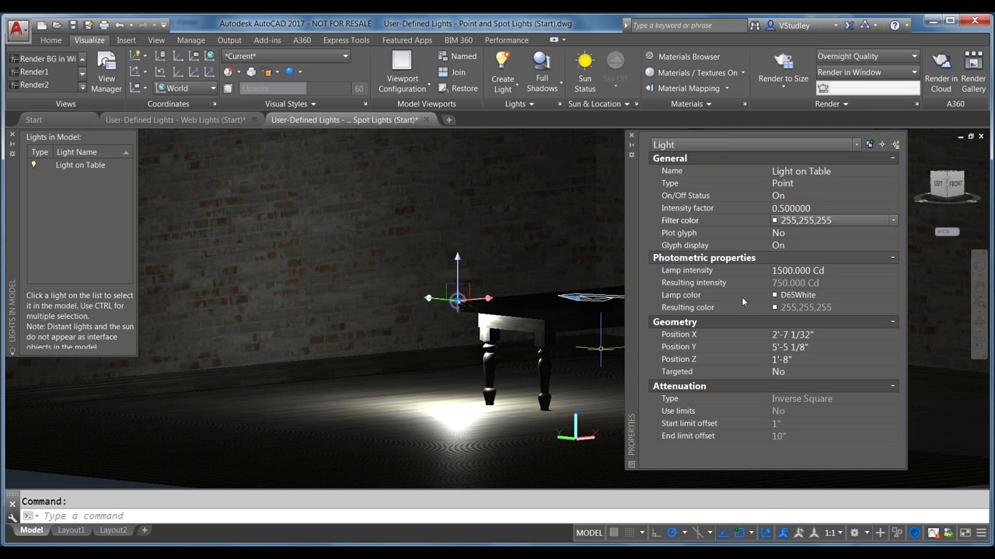
left_click(812, 210)
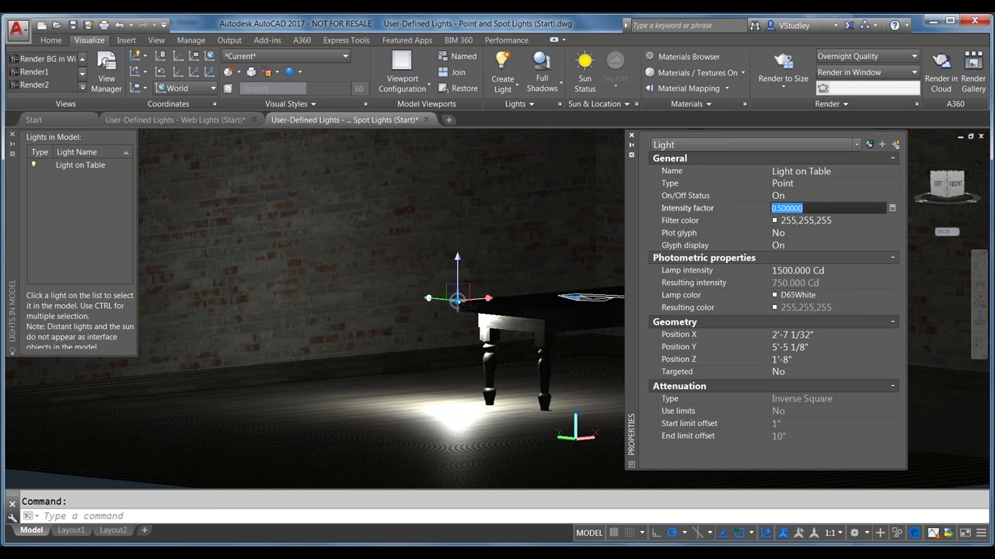
type(".25")
key("Return")
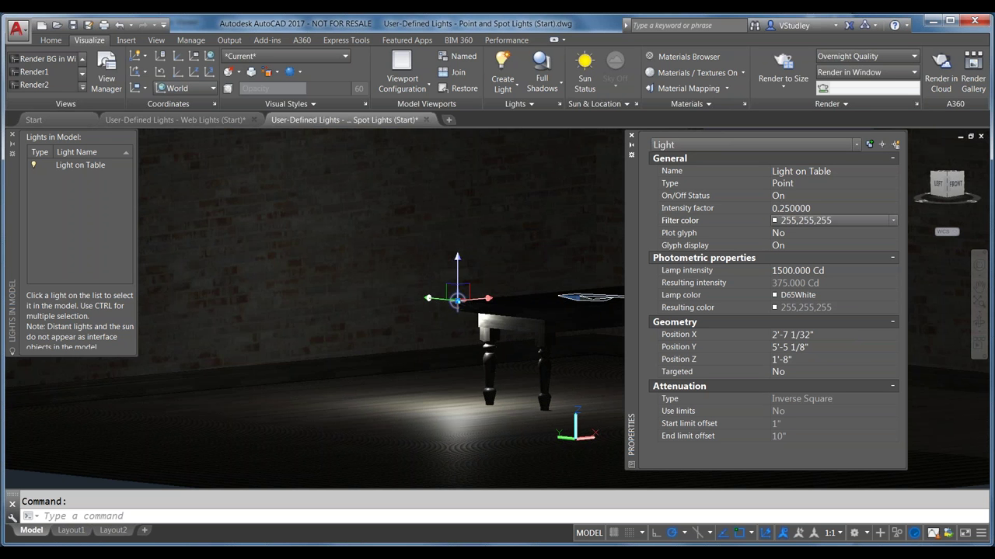
- Set the table light's filter colour to 205,195,163, then to 128,128,128 grey
left_click(808, 221)
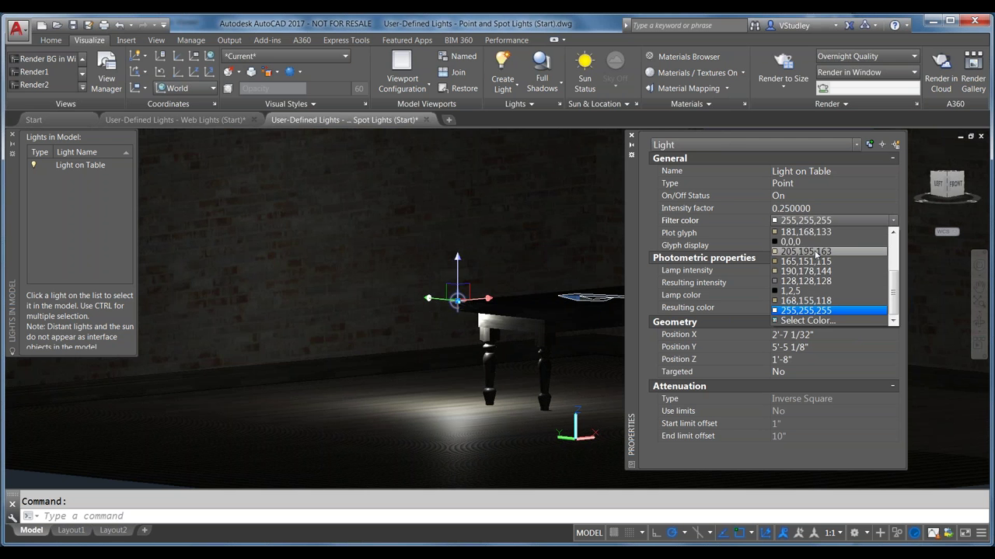
left_click(815, 251)
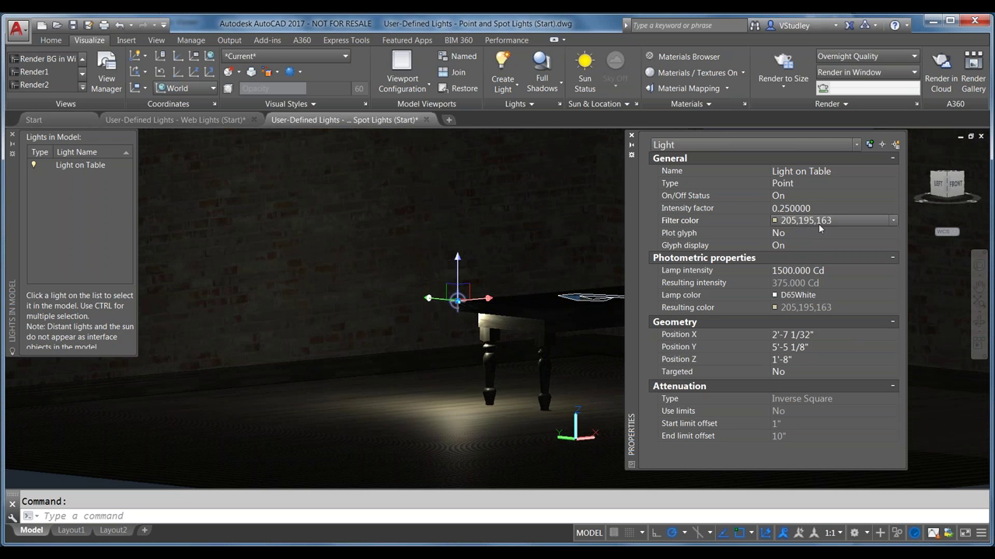
left_click(818, 224)
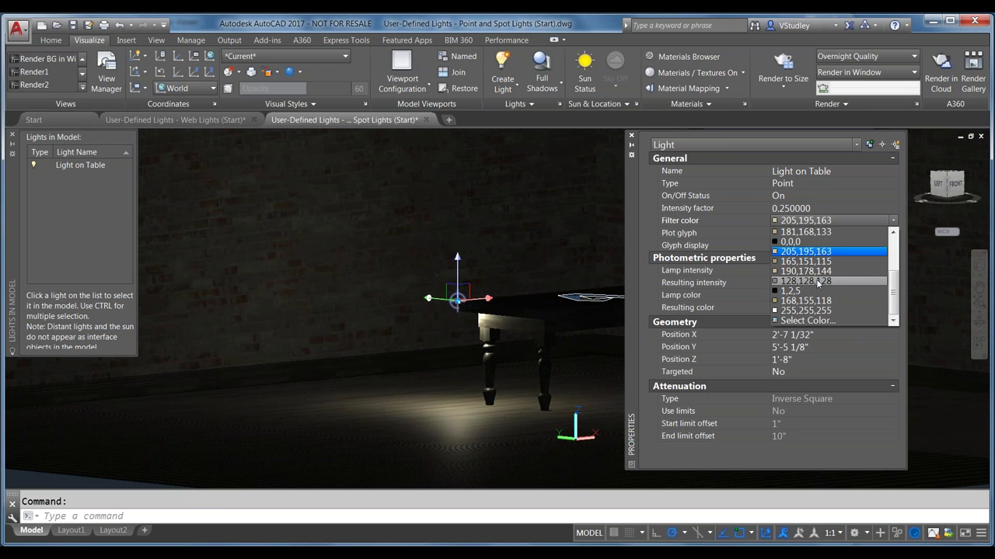
left_click(817, 283)
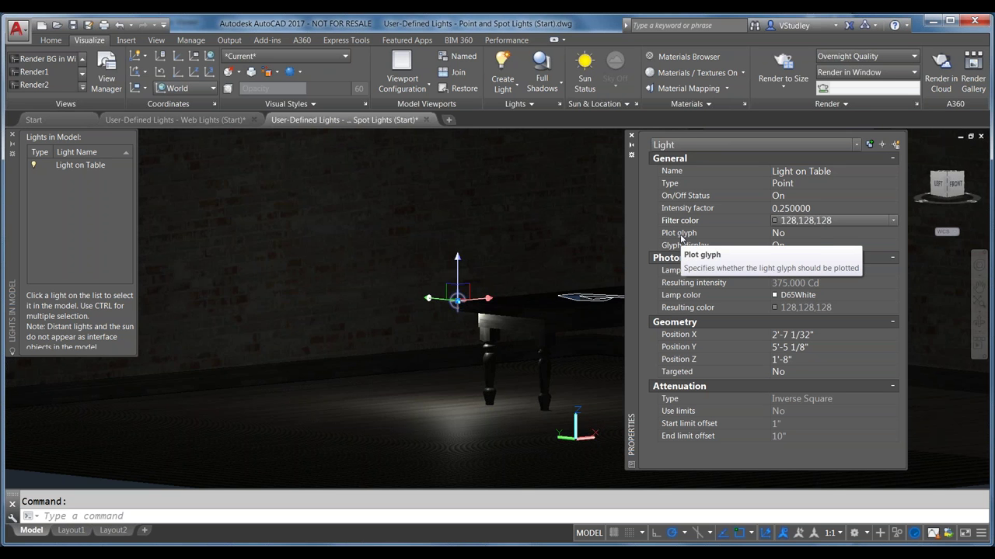
left_click(780, 231)
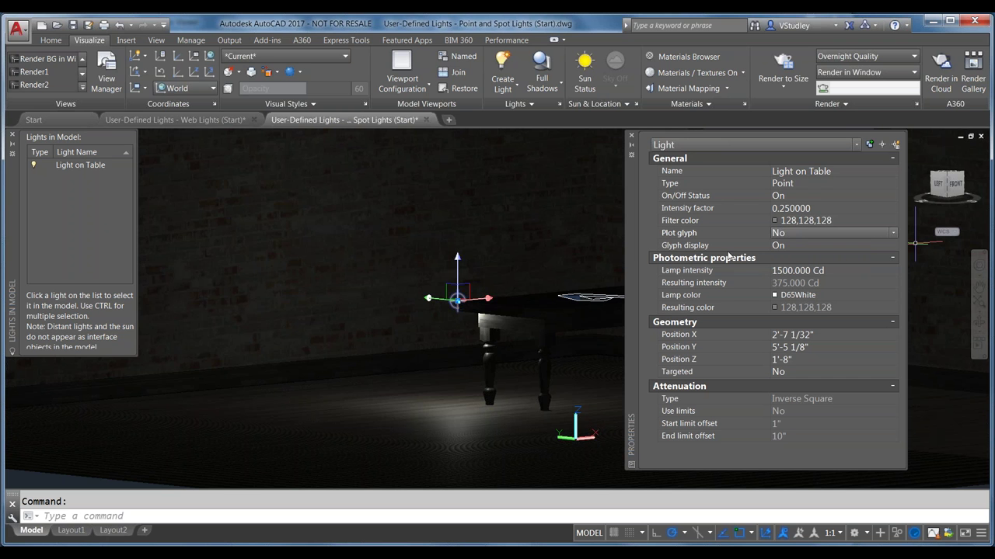
left_click(791, 245)
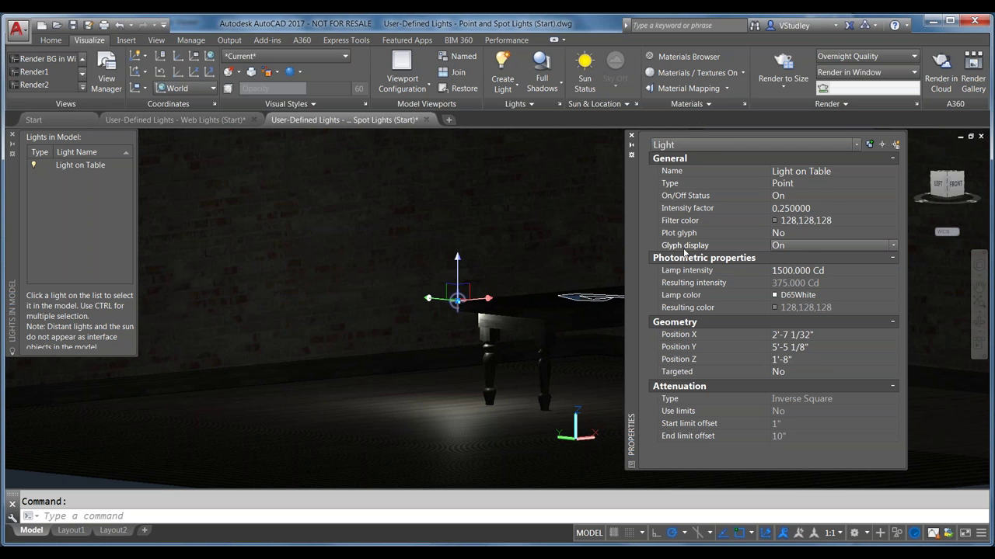
- Change the lamp intensity to 500 Cd, then back to 1500 Cd
left_click(807, 272)
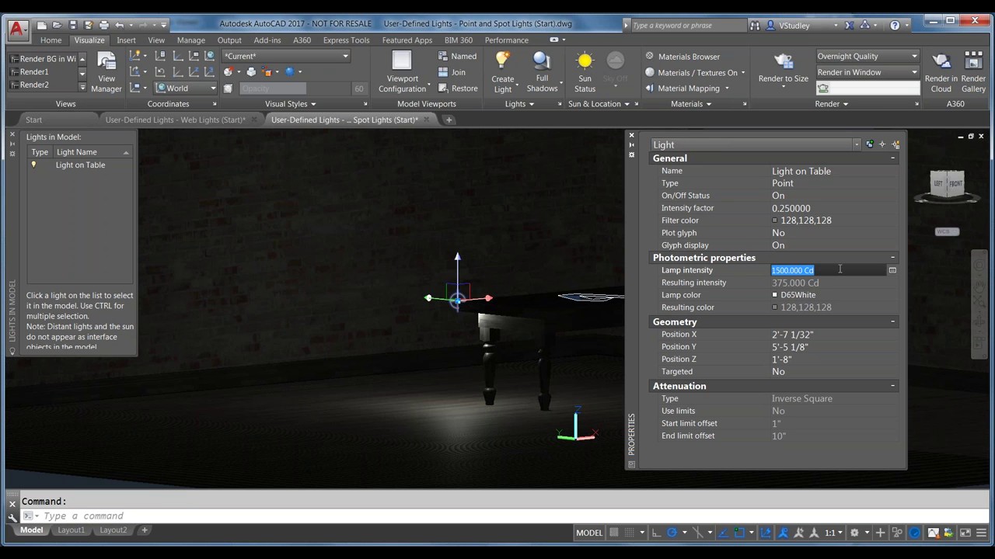
left_click(892, 270)
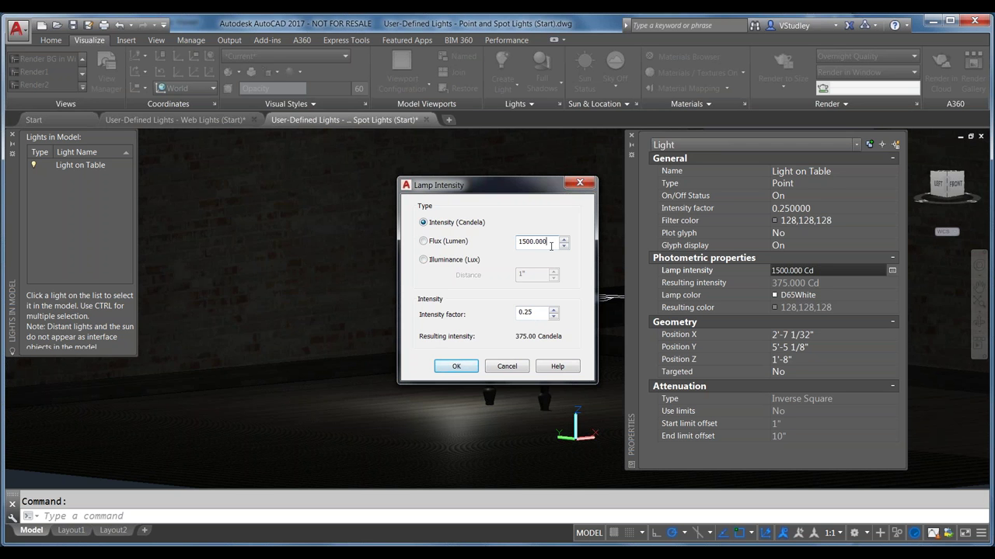
left_click_drag(551, 246, 503, 241)
type("500")
key("Return")
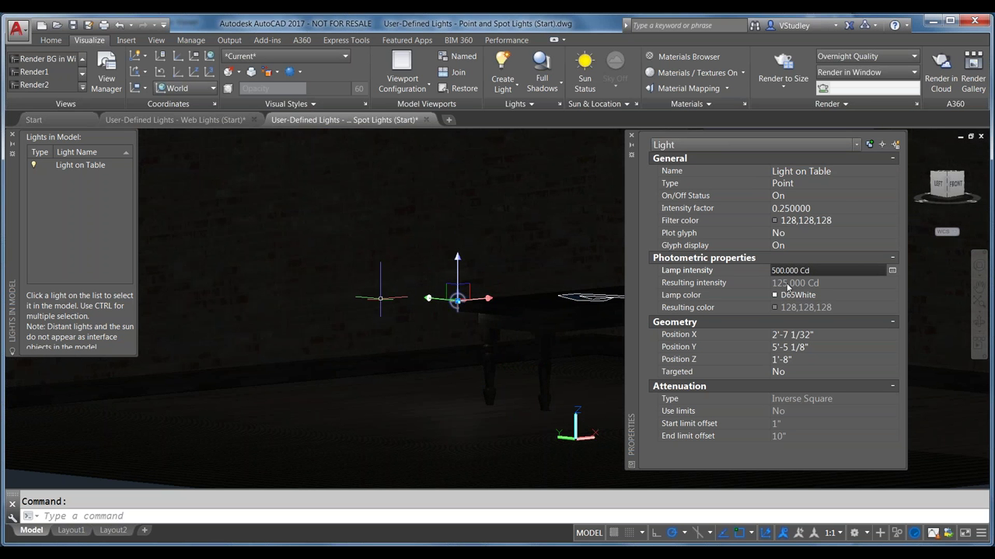
left_click_drag(825, 270, 770, 270)
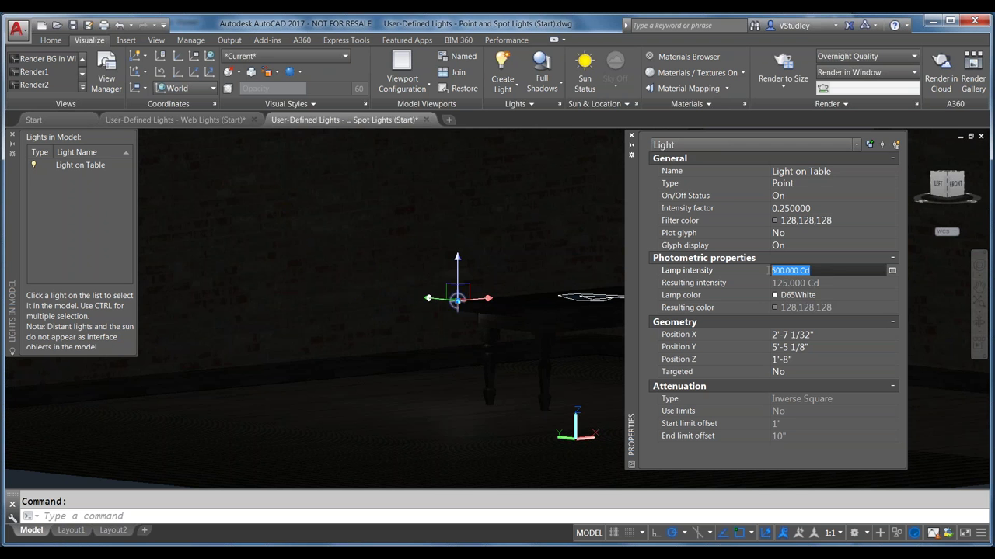
type("1500")
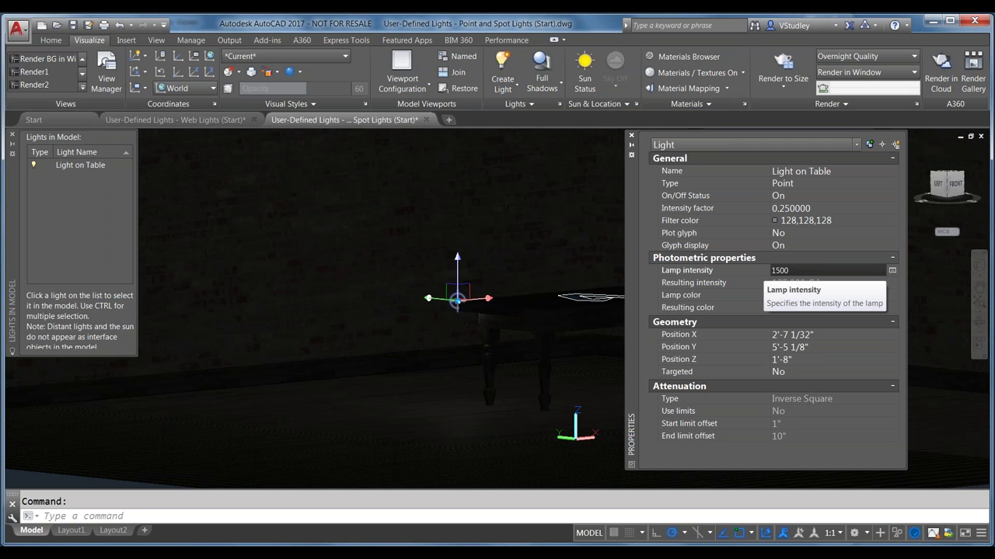
key("Return")
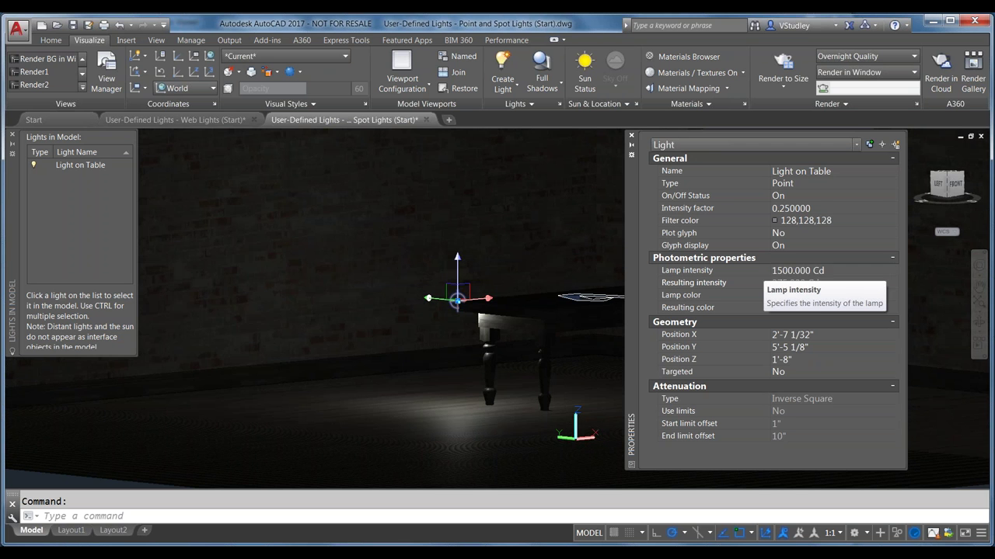
- Restore a white filter colour and an intensity factor of 1
left_click(796, 221)
left_click(797, 221)
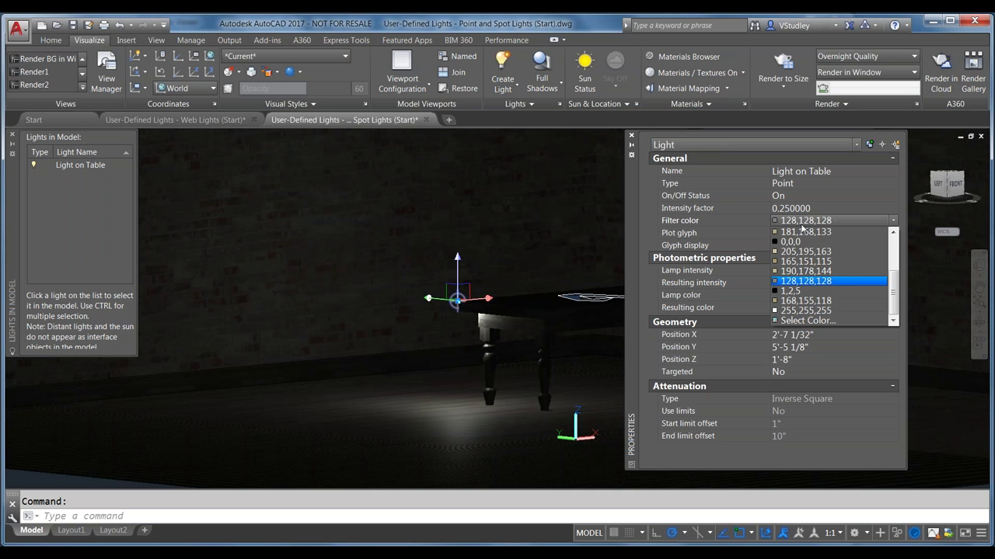
scroll(810, 264, "up", 3)
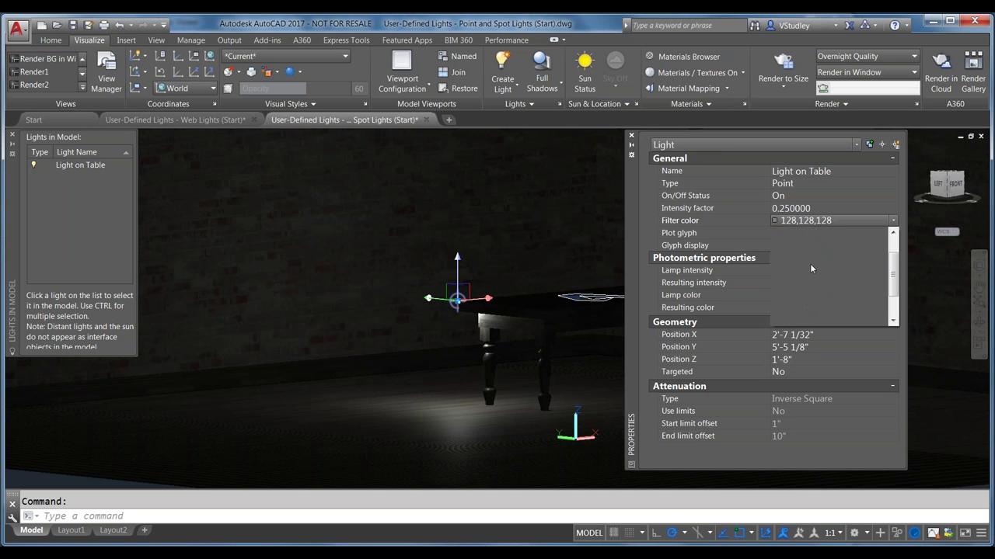
scroll(810, 263, "down", 1)
left_click(802, 263)
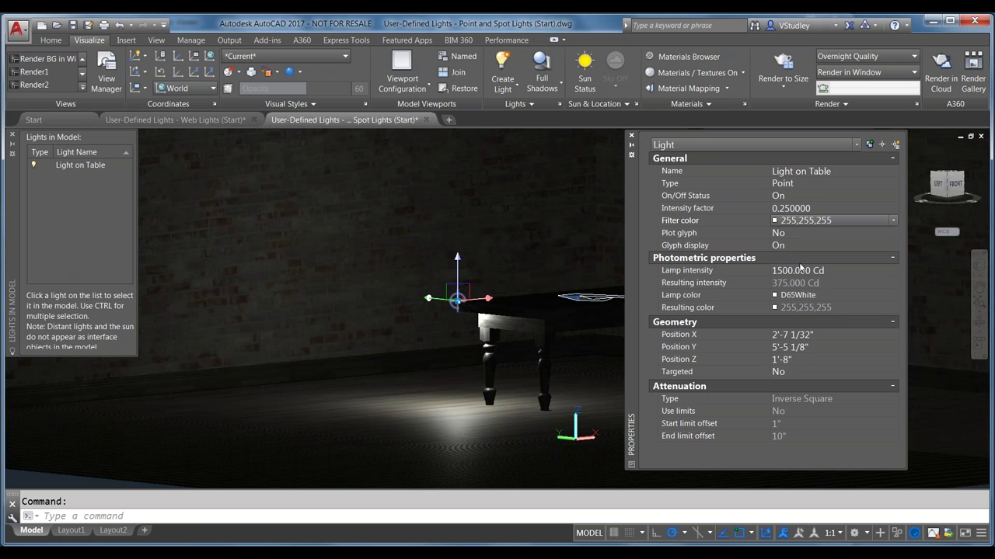
left_click(806, 208)
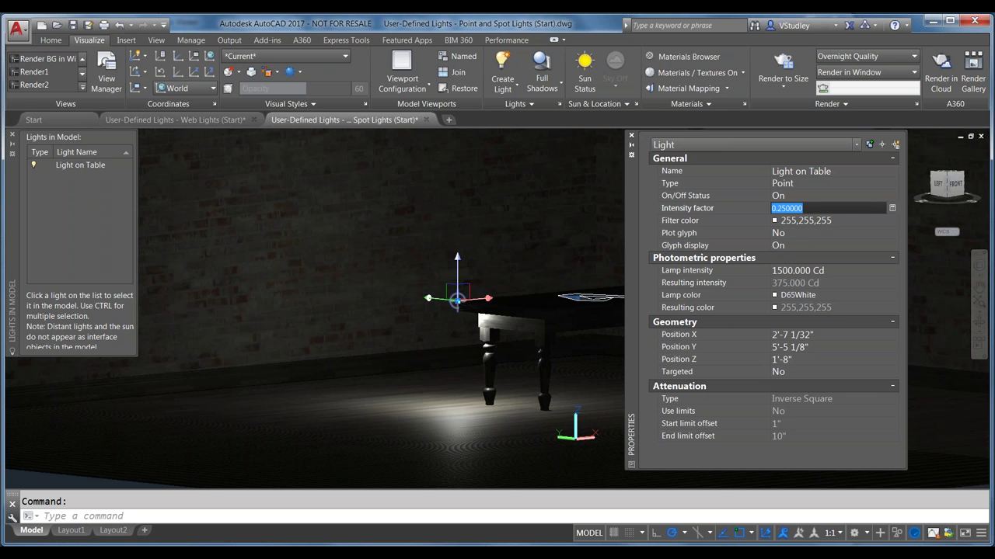
type("1")
key("Return")
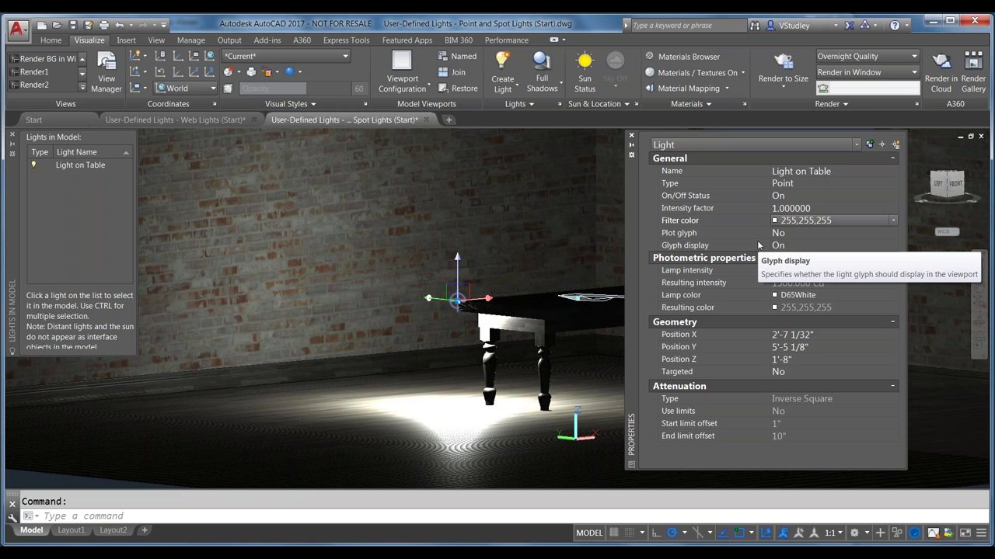
- Try the Fluorescent and Xenon lamp colours, then settle on Mercury
left_click(804, 299)
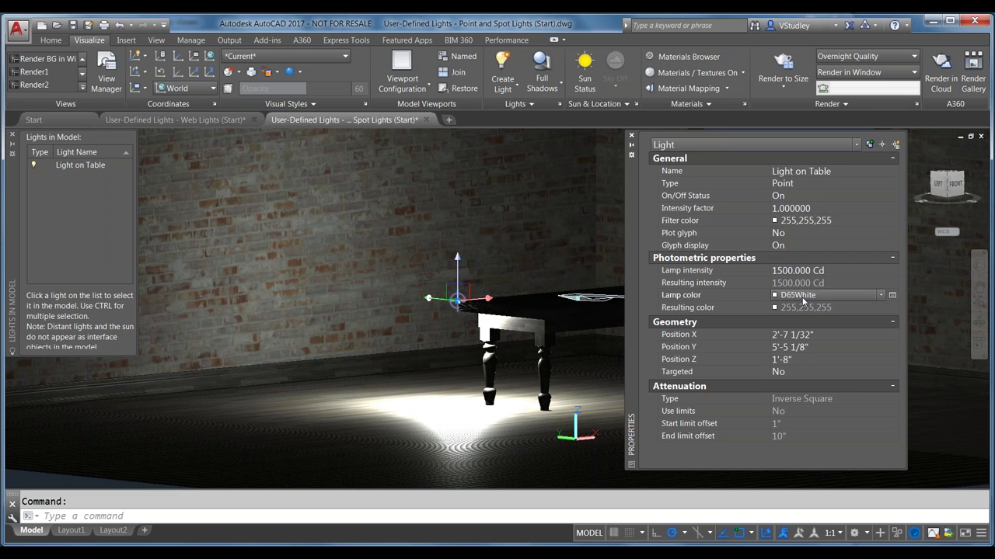
left_click(826, 295)
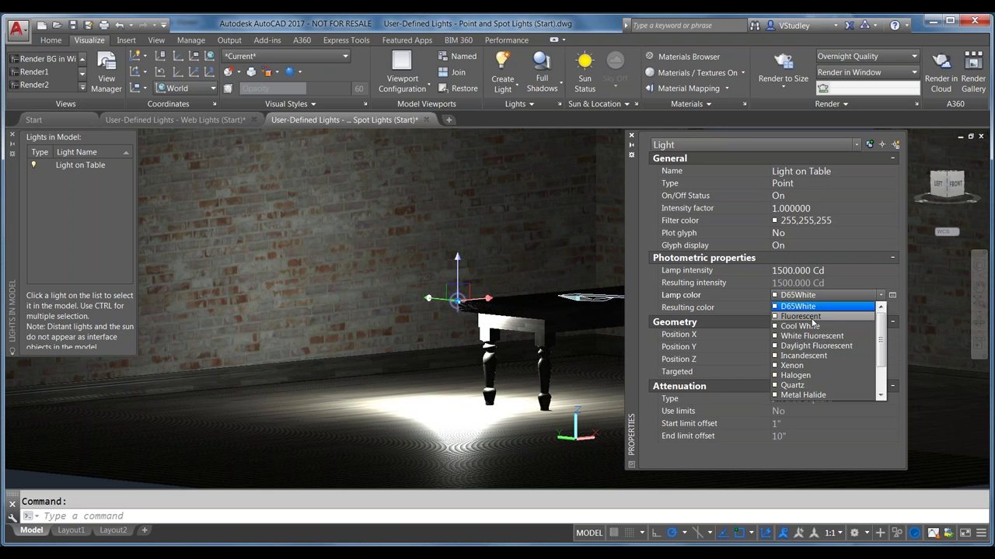
left_click(812, 317)
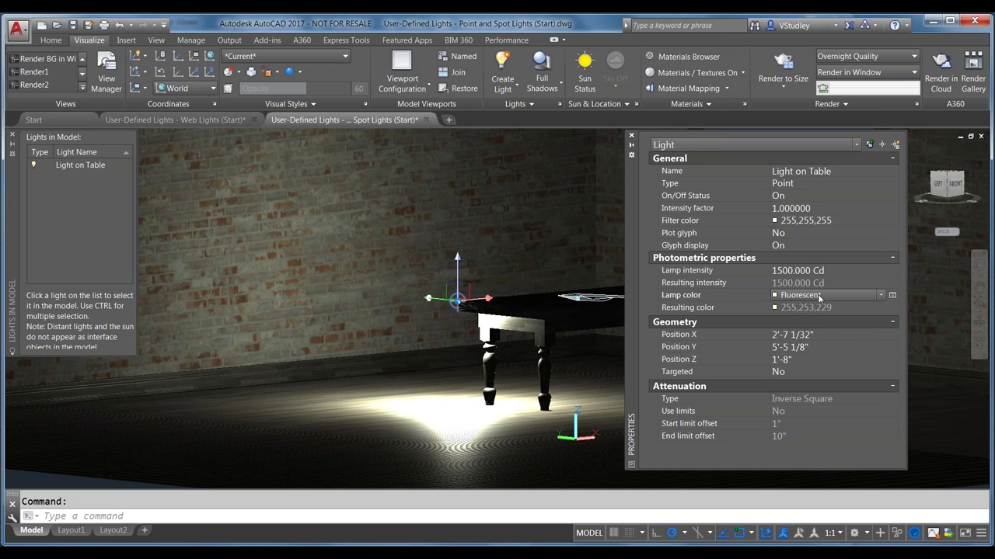
left_click(819, 296)
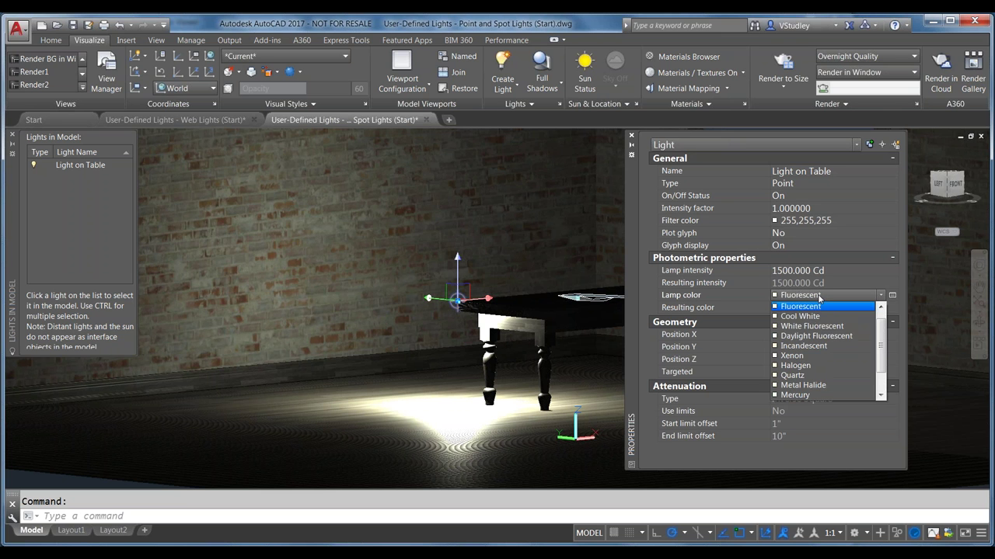
left_click(822, 356)
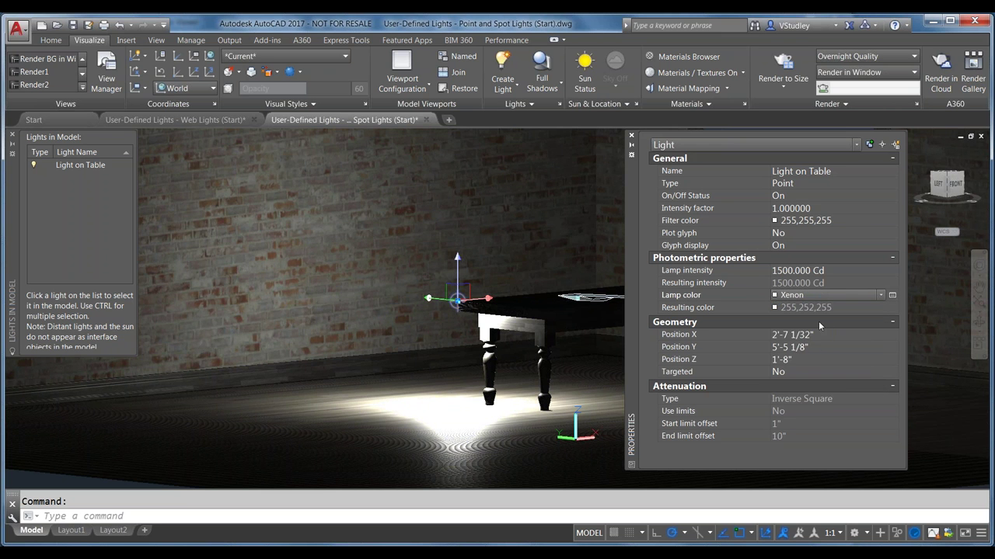
left_click(830, 296)
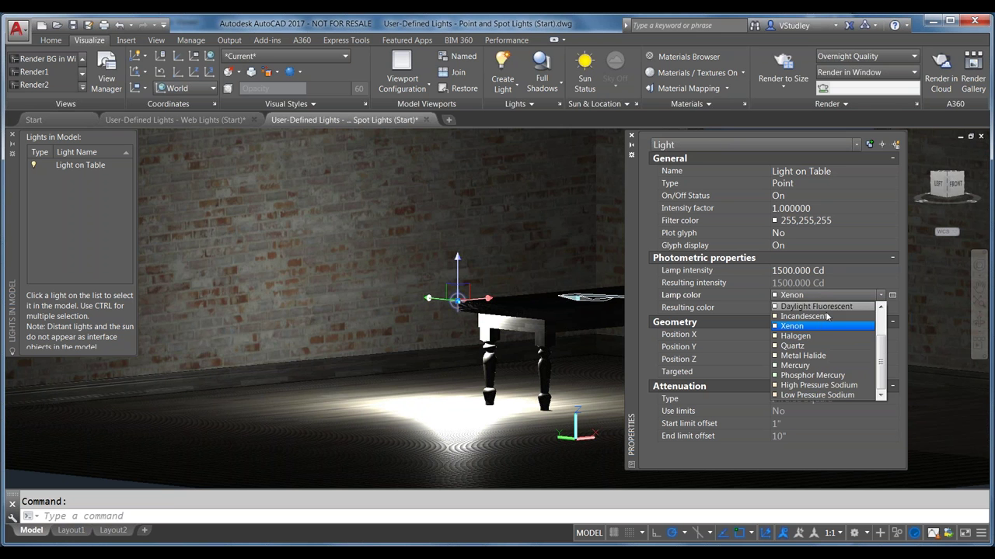
left_click(830, 364)
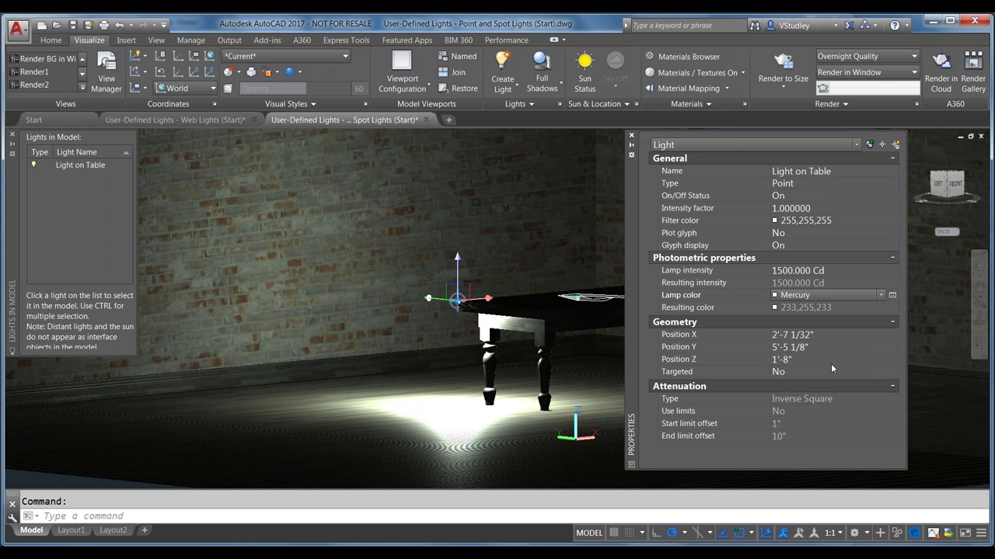
left_click(804, 335)
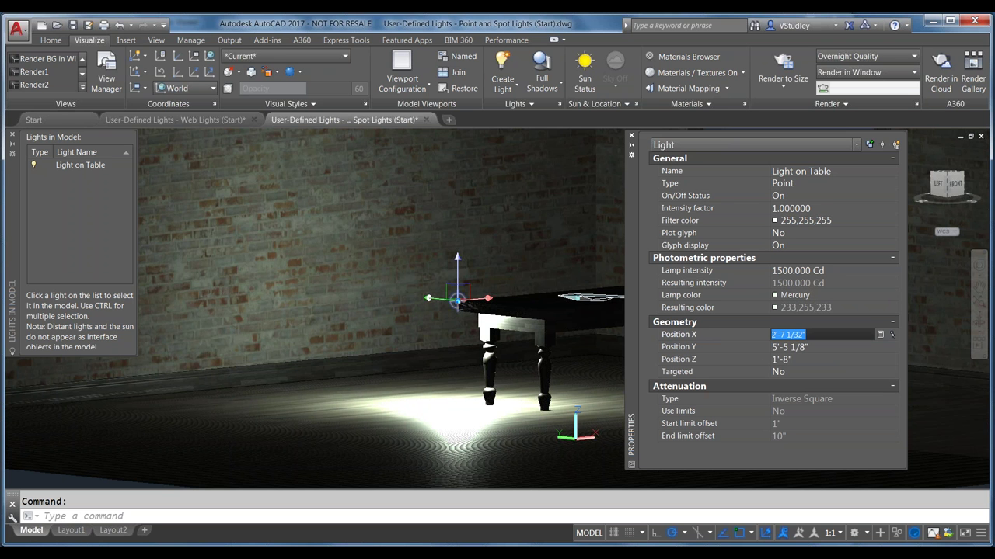
- Set Light on Table's Position Z to 4', then reselect it in the lights list
left_click(802, 359)
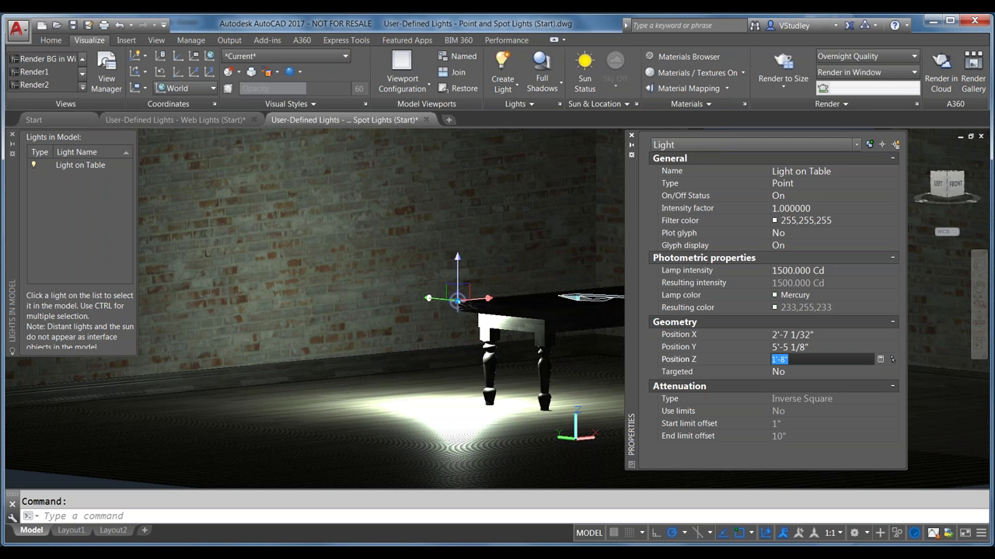
type("4'")
key("Return")
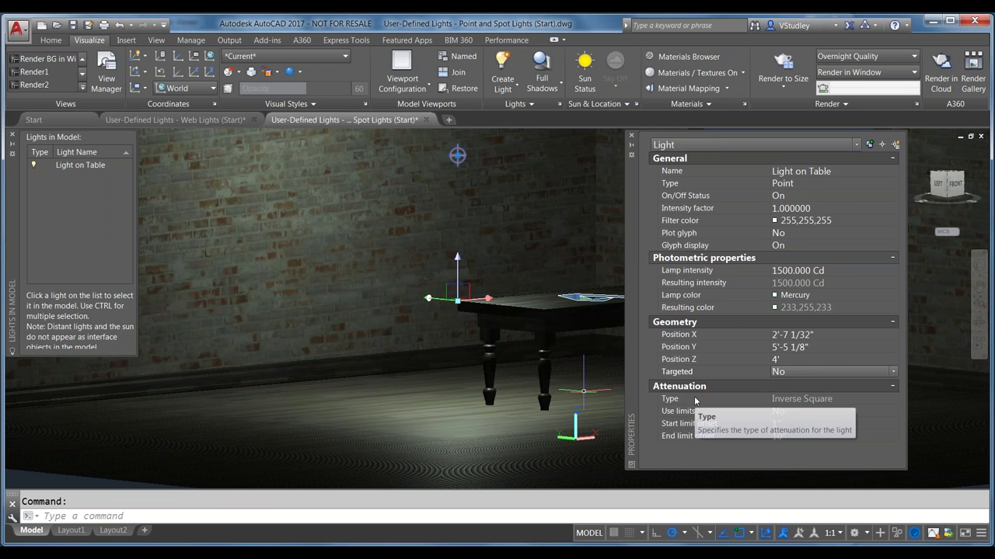
key("Escape")
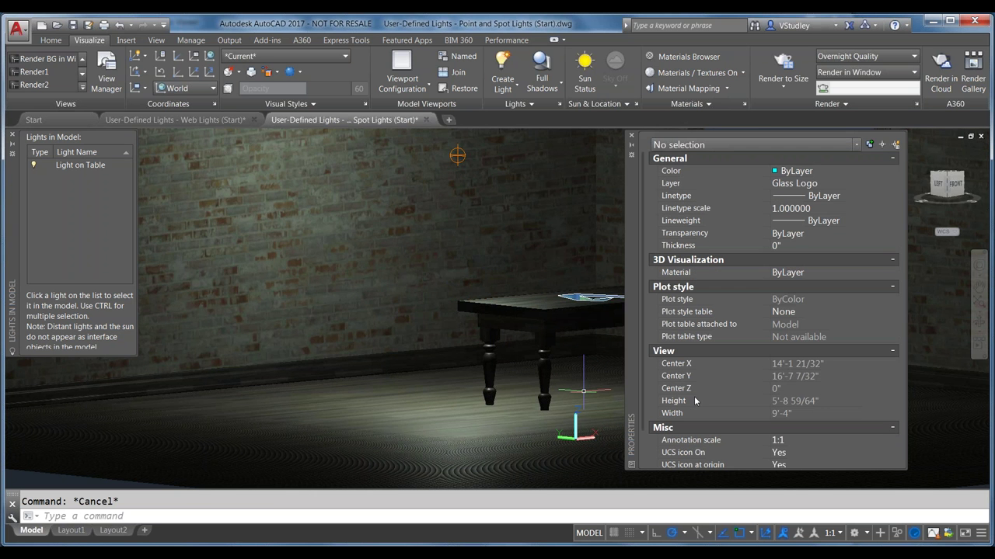
left_click(94, 165)
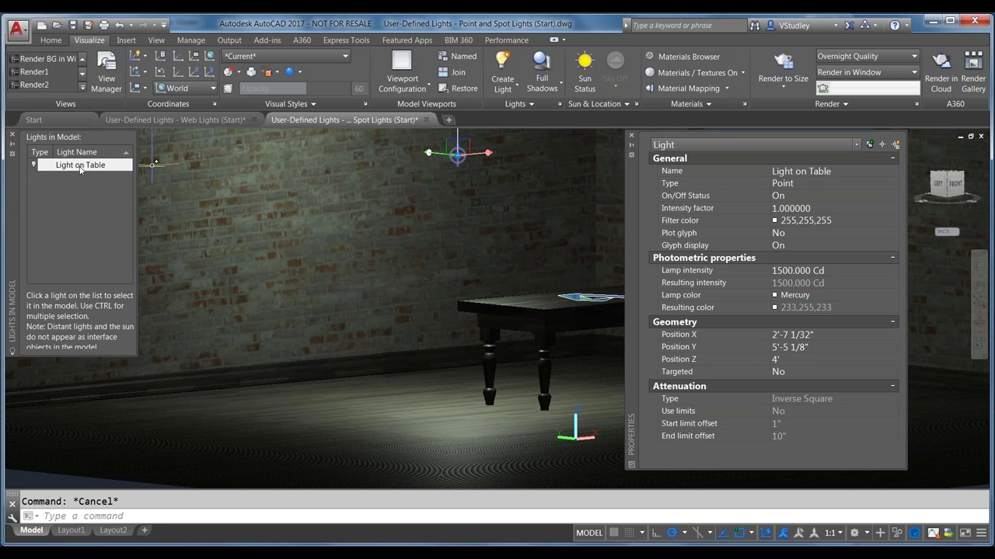
- Set the Light on Table's On/Off Status to Off, then auto-hide the Properties palette
left_click(786, 196)
left_click(789, 196)
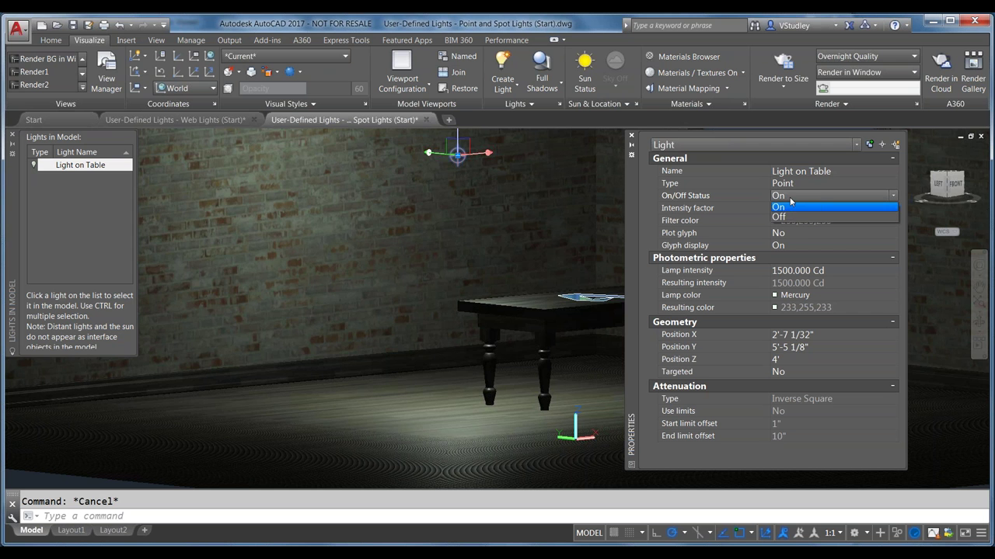
left_click(783, 217)
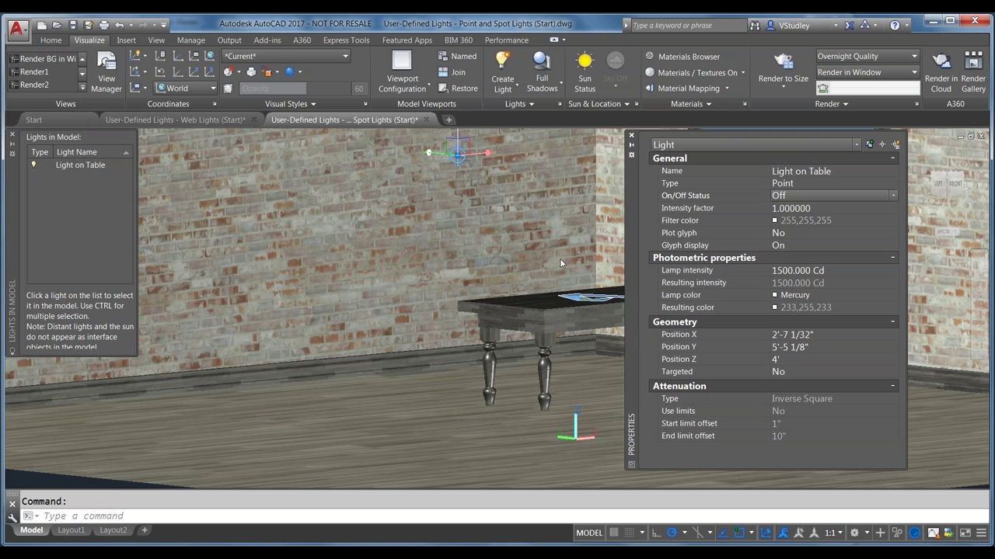
key("Escape")
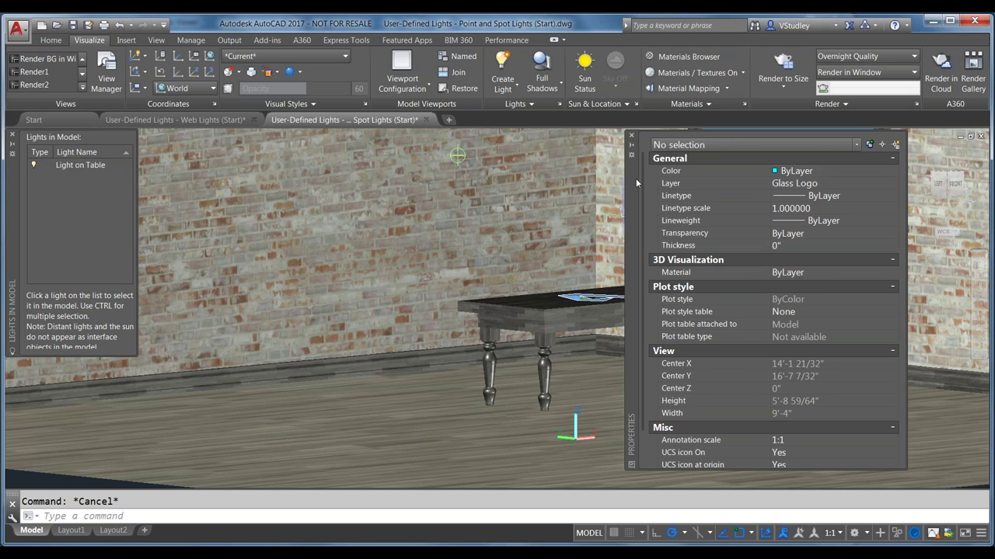
left_click_drag(631, 184, 692, 189)
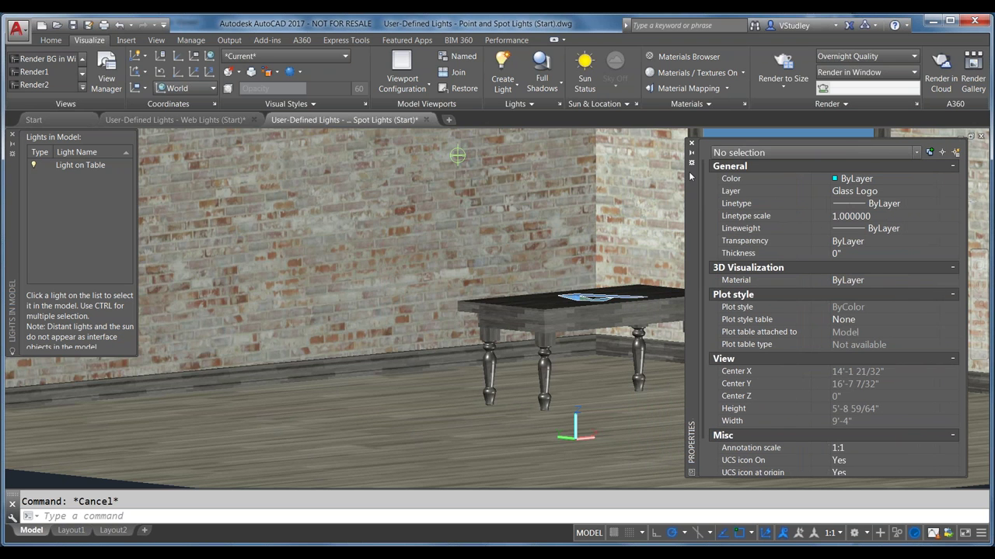
left_click(690, 155)
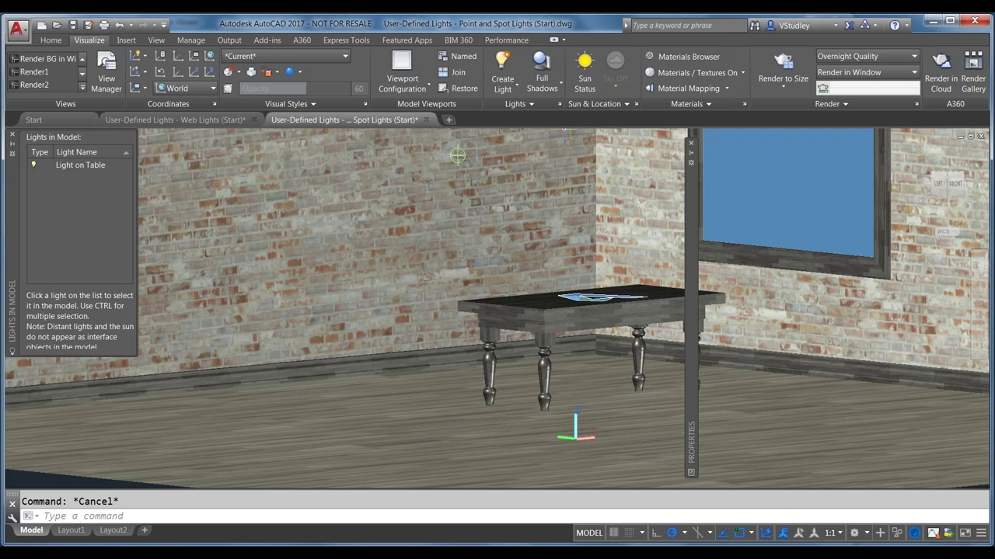
- Create a spotlight with its source at the ceiling corner, aimed at the table corner
left_click(503, 83)
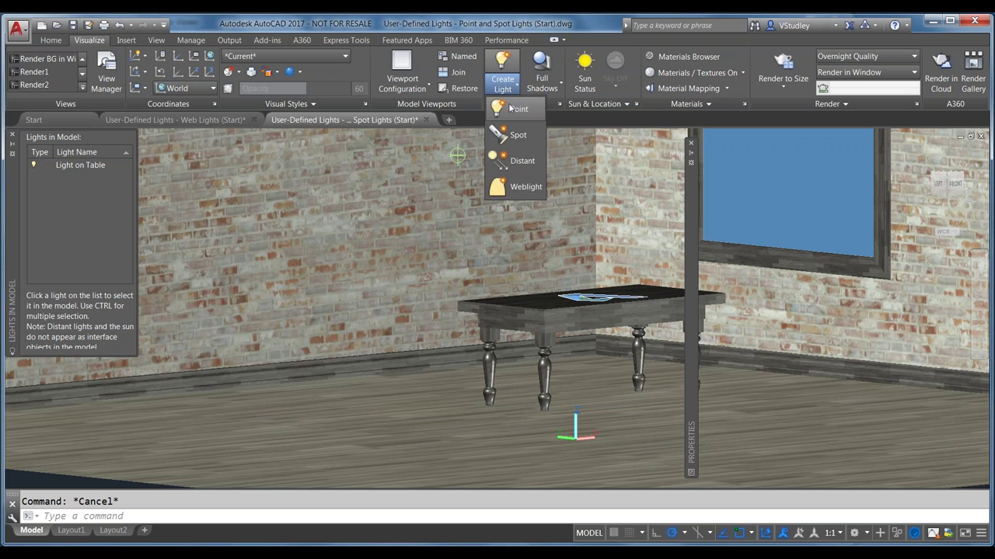
left_click(510, 137)
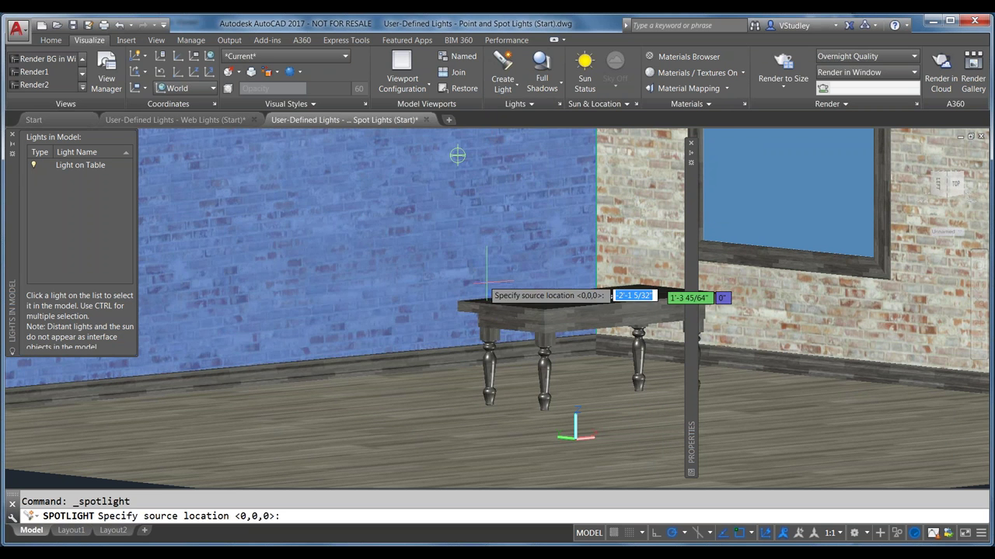
scroll(501, 237, "down", 6)
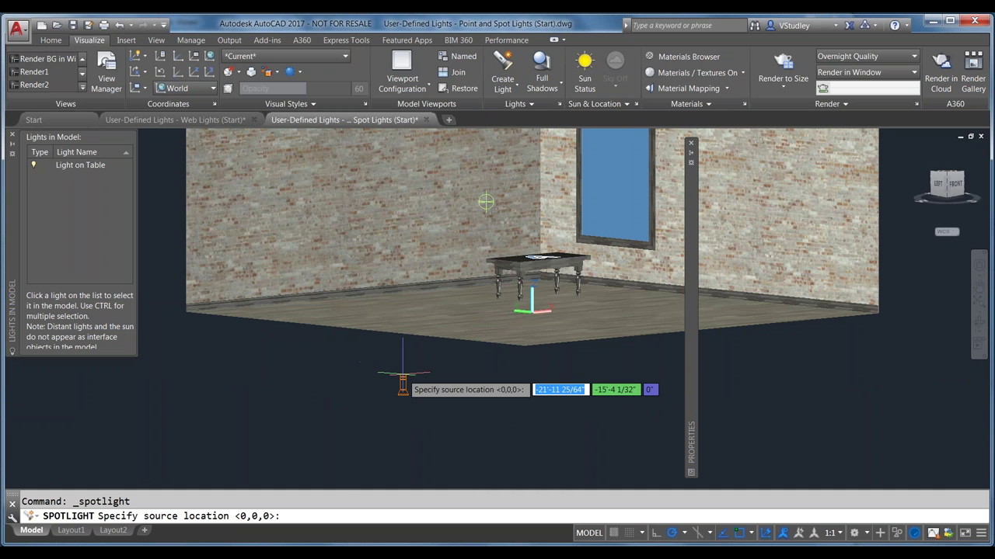
middle_click_drag(288, 395, 280, 265, "shift")
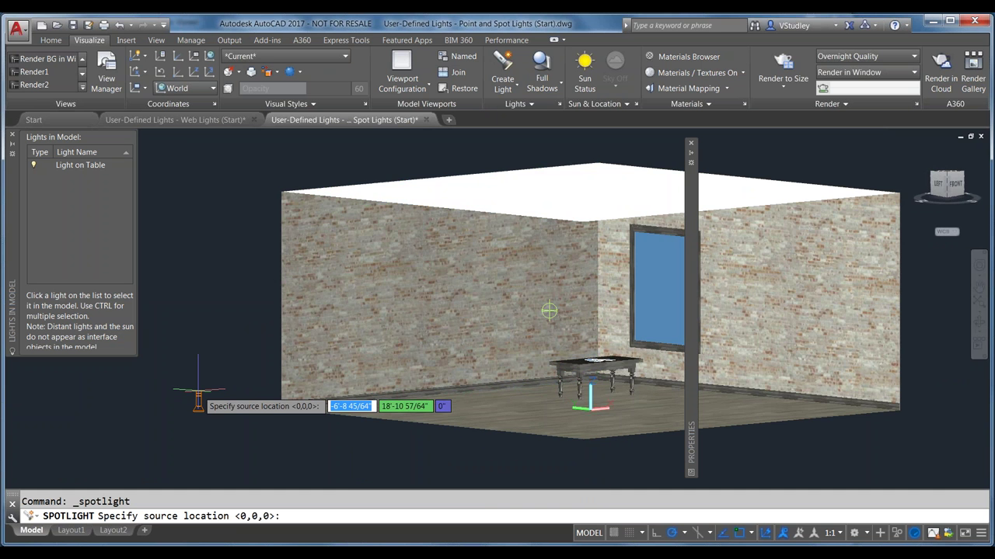
left_click(282, 192)
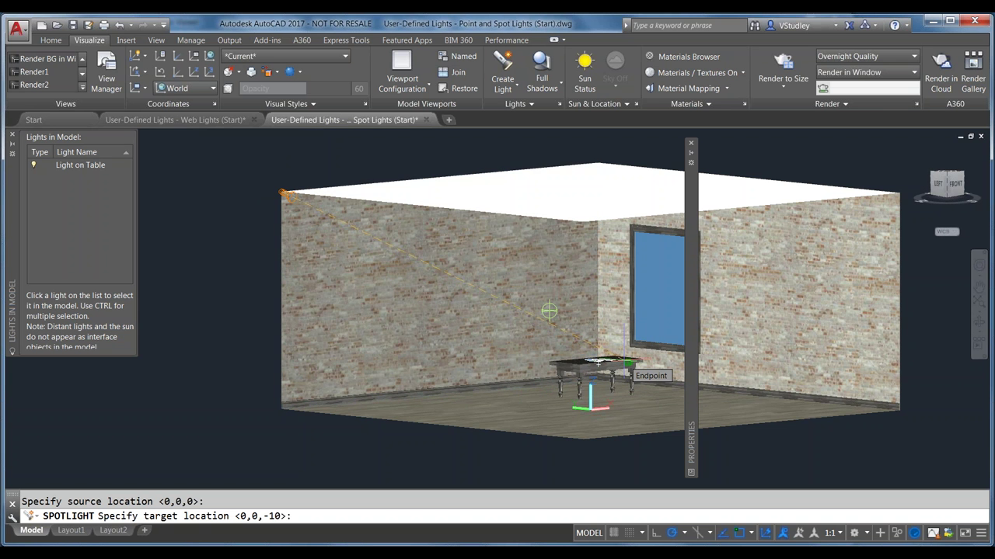
left_click(628, 363)
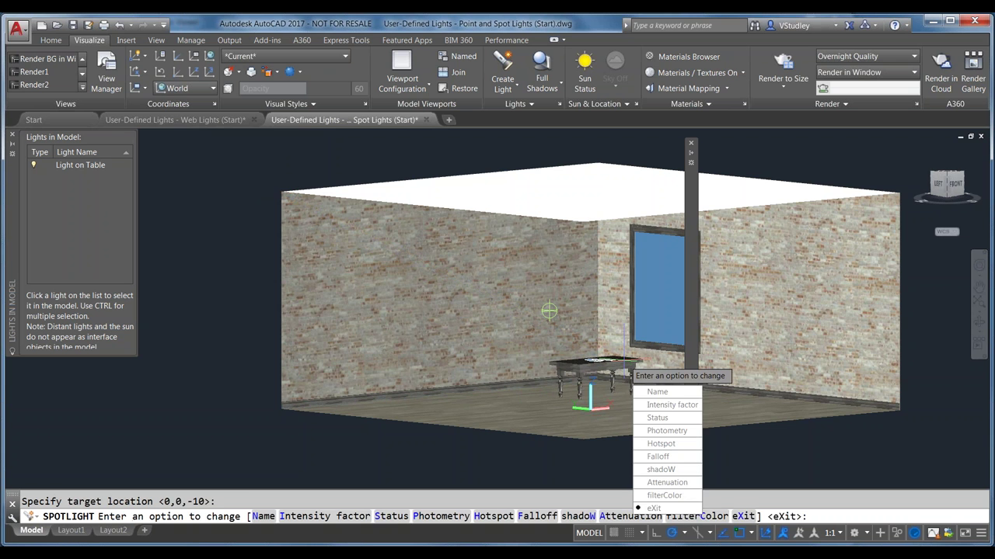
- Finish the light command and select Spotlight2 to display its cone
left_click(652, 509)
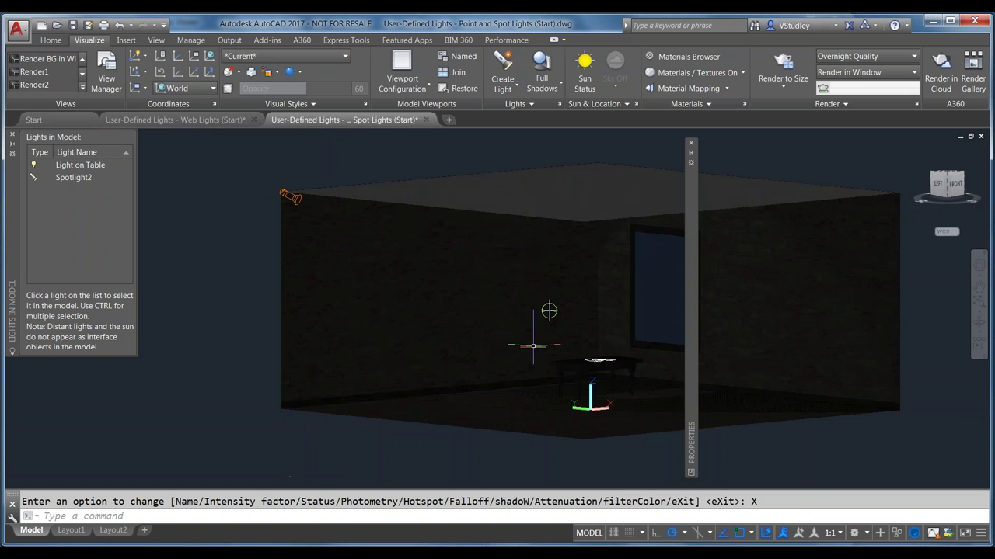
scroll(528, 277, "up", 2)
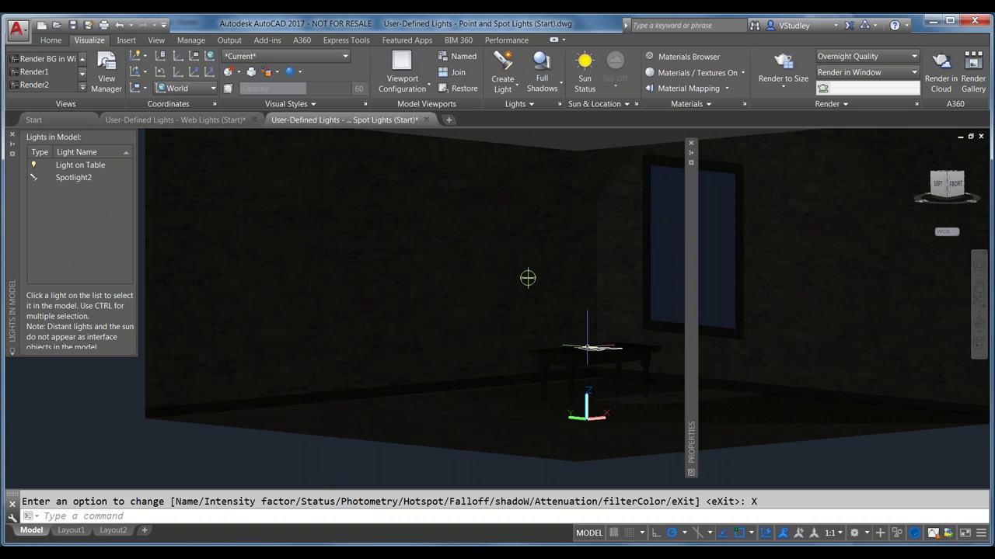
scroll(561, 313, "down", 3)
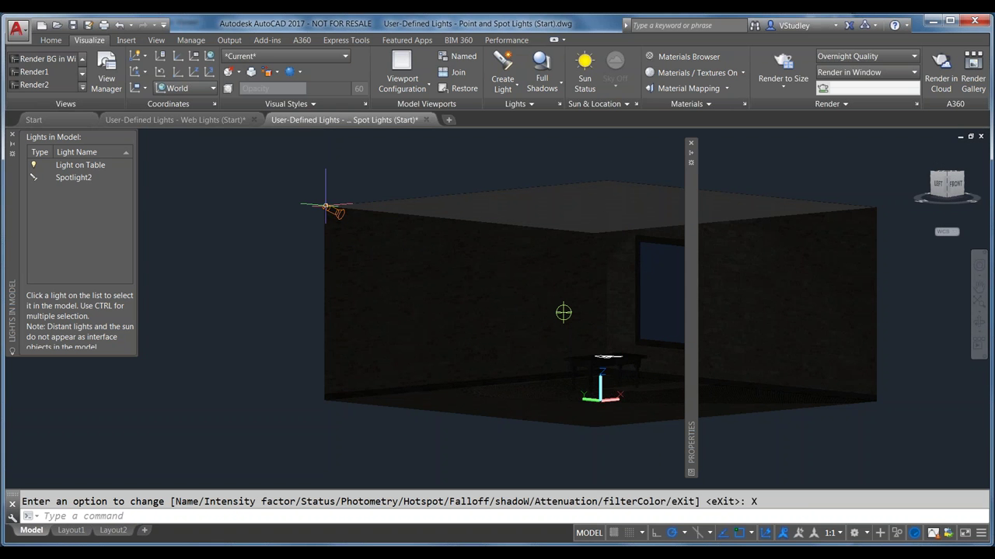
key("Return")
left_click(326, 206)
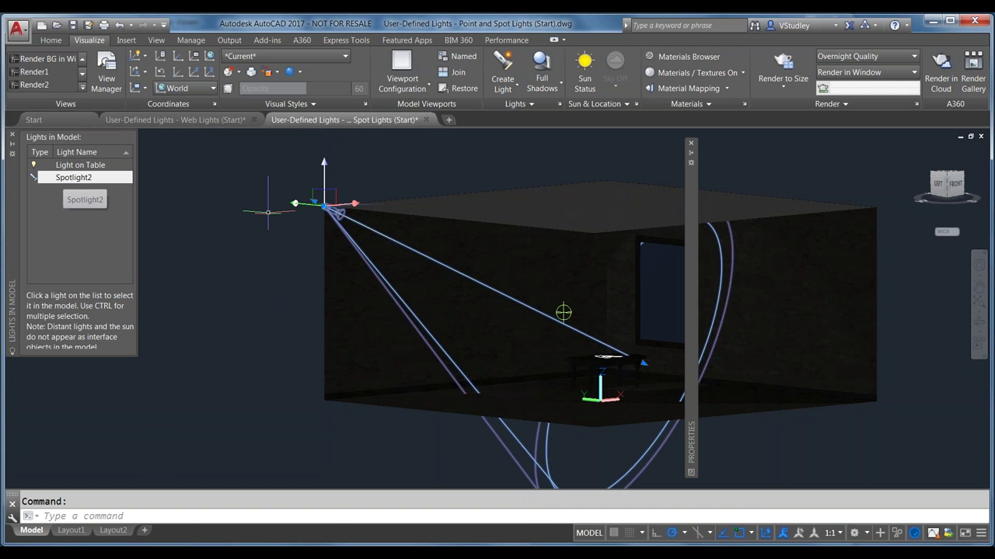
- Pan the room left and expand Properties showing Spotlight2's 45 hotspot, 50 falloff, 1500 Cd
mouse_move(690, 260)
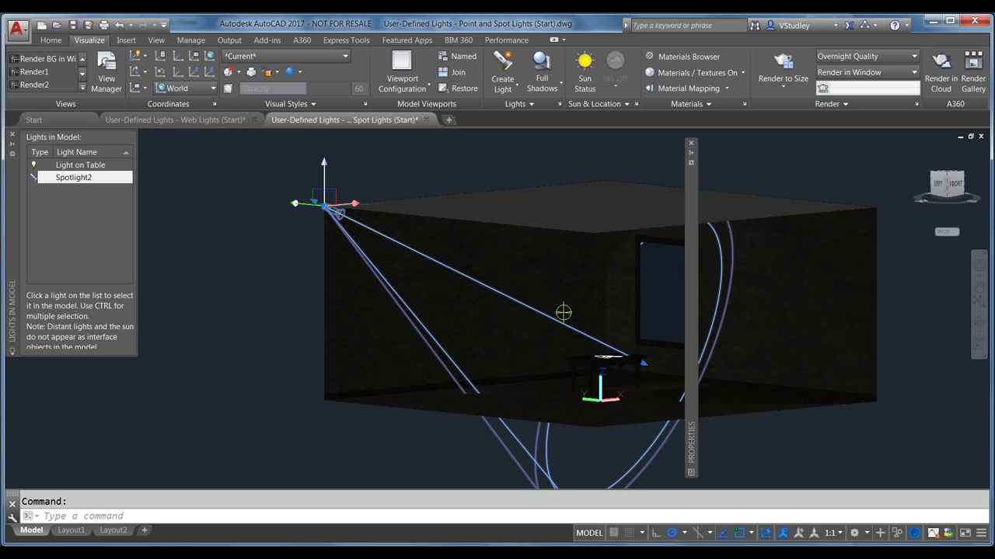
type("p")
key("Return")
left_click_drag(582, 297, 408, 282)
key("Escape")
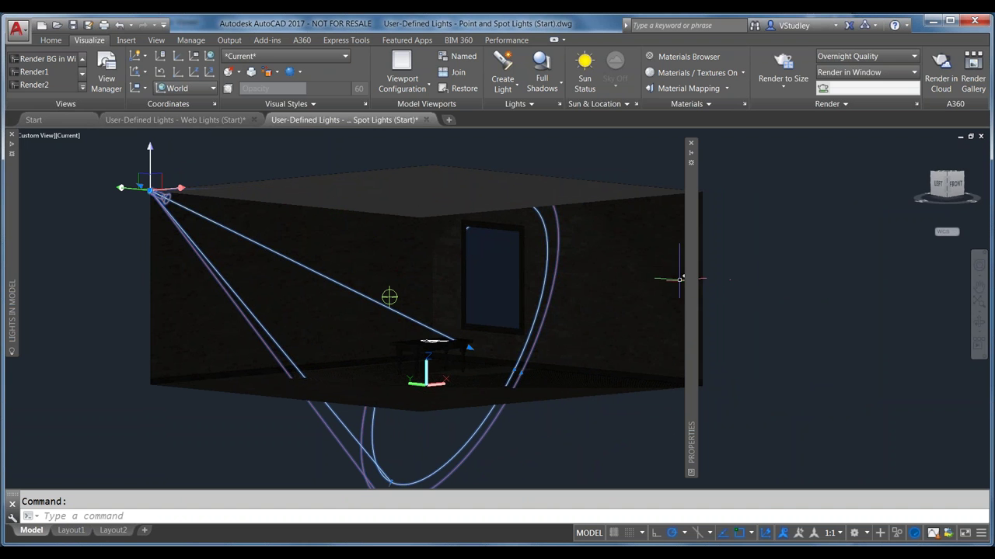
mouse_move(691, 284)
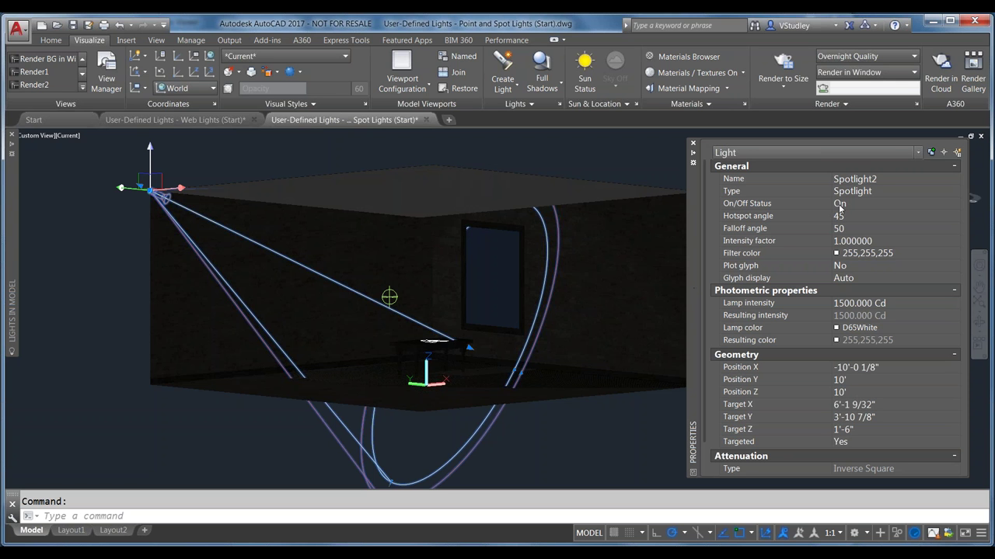
- Set Spotlight2's hotspot angle to 5° and its falloff angle to 60°
left_click(877, 180)
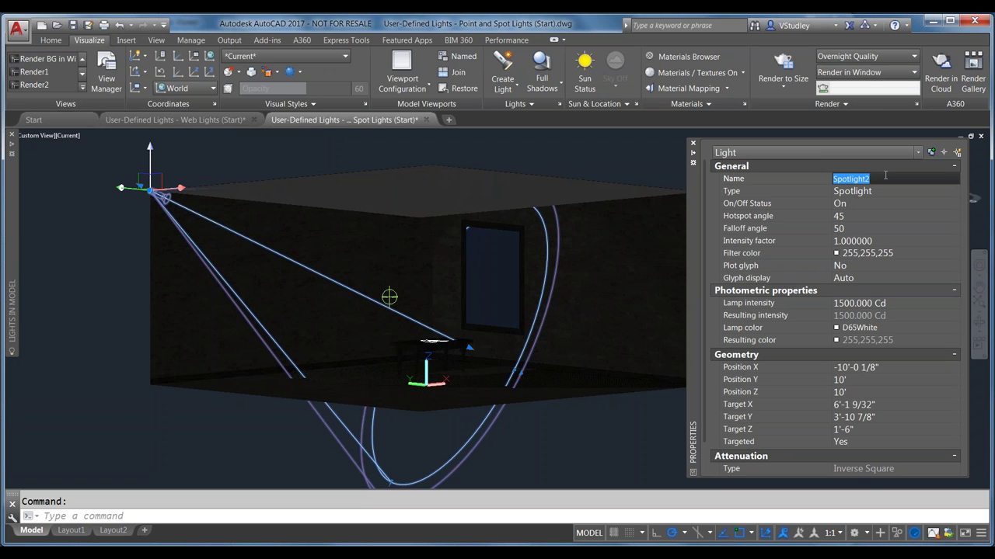
left_click(835, 217)
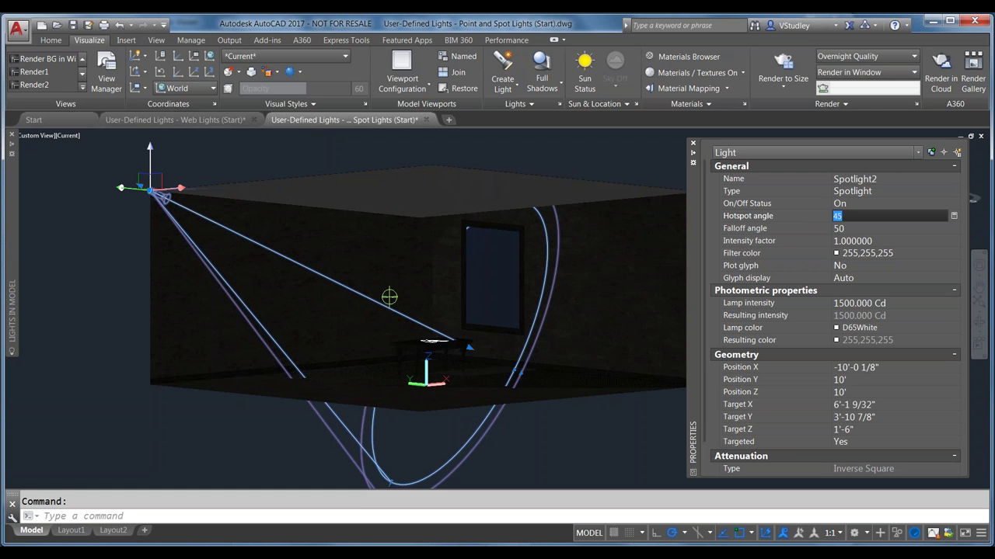
type("5")
key("Tab")
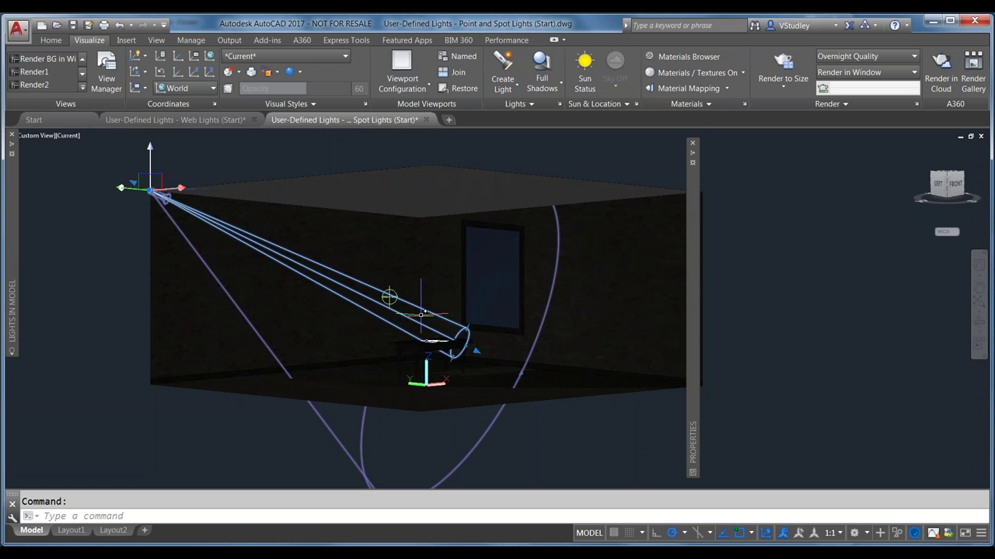
mouse_move(693, 427)
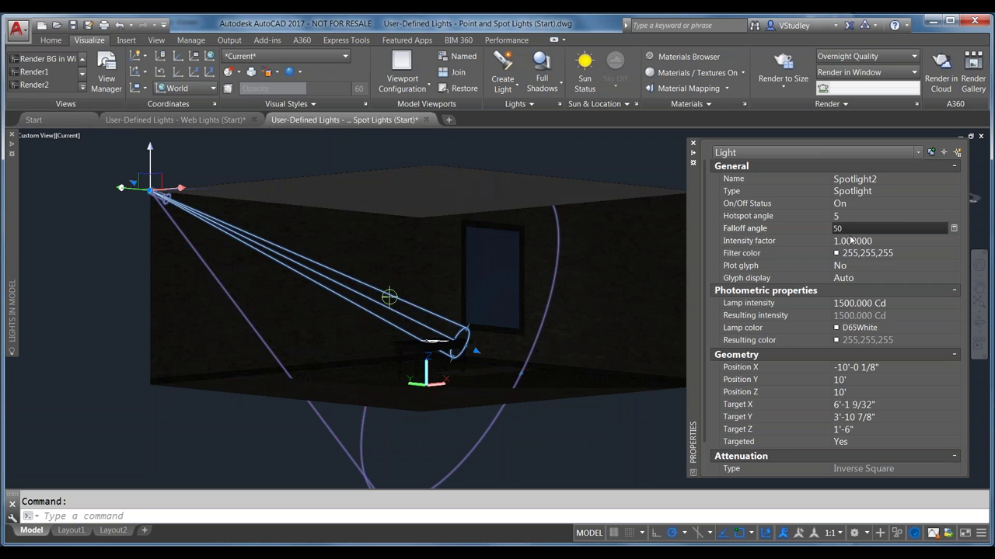
left_click_drag(850, 228, 831, 227)
type("60")
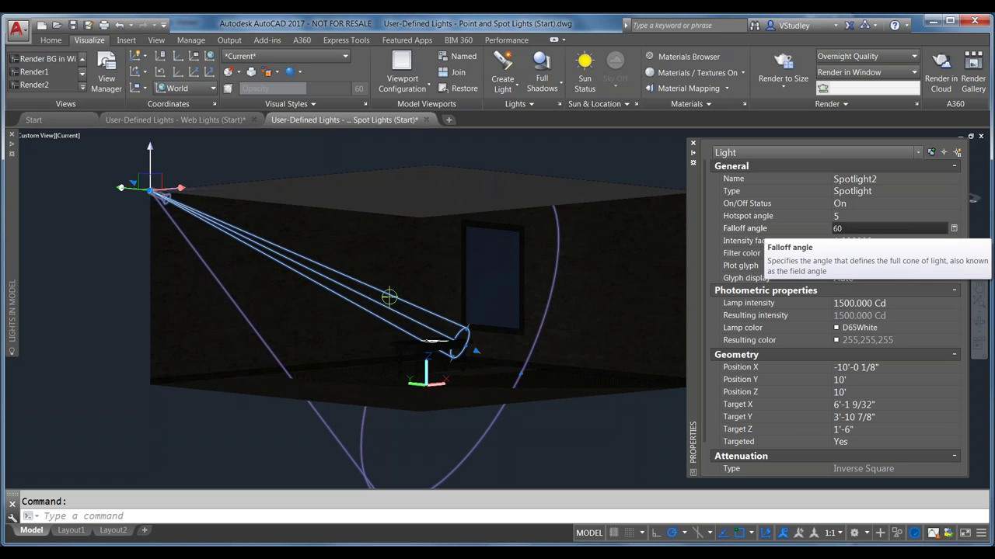
key("Tab")
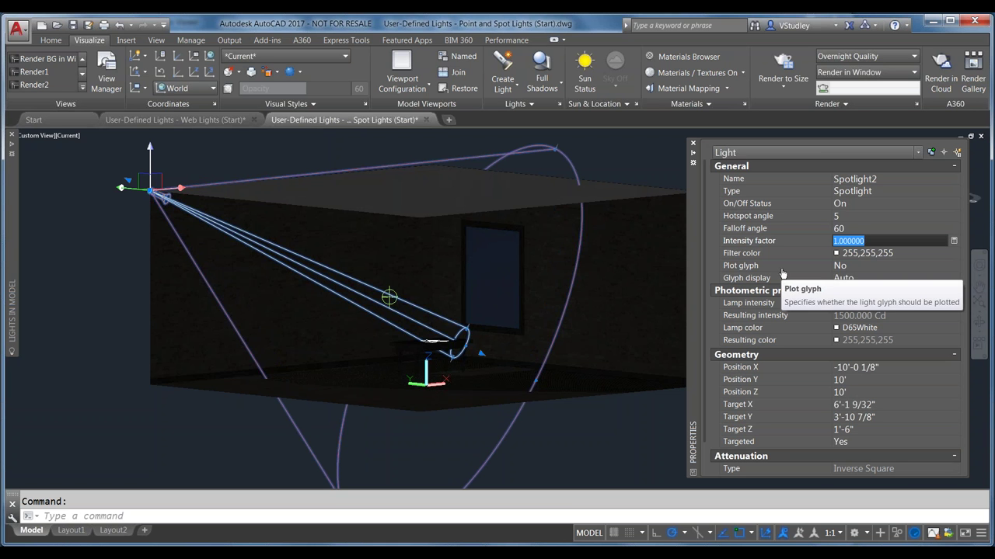
- Raise Spotlight2's intensity factor to 5
left_click_drag(870, 241, 821, 241)
type("2")
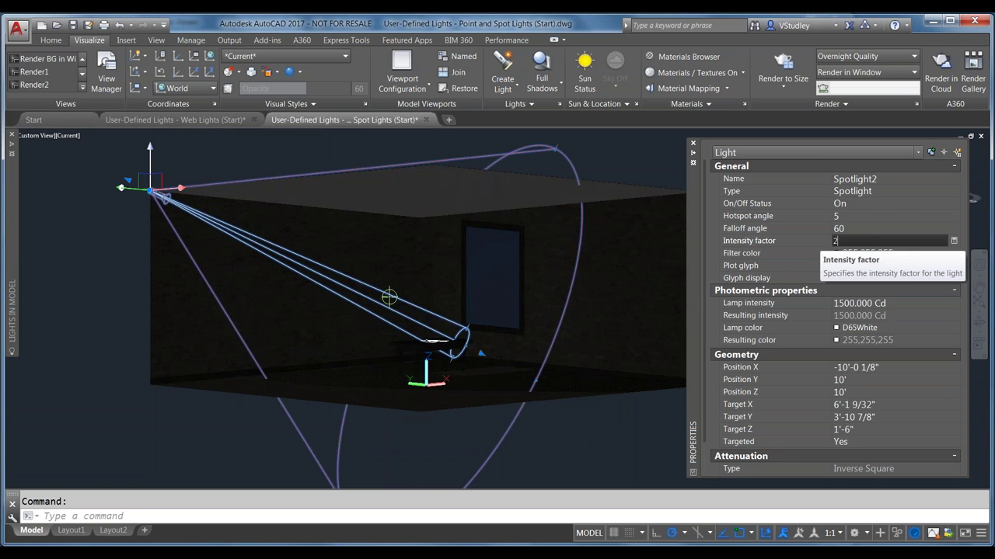
key("Return")
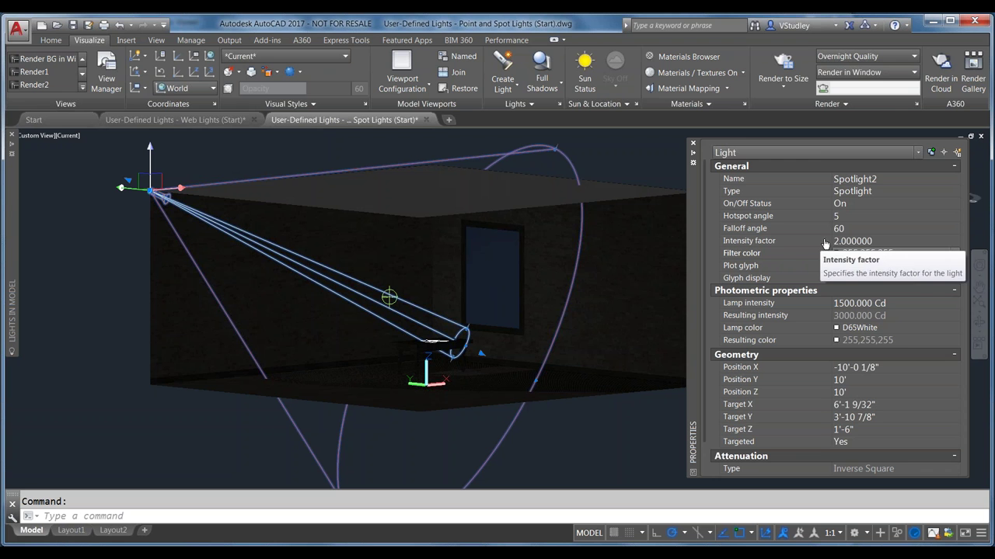
double_click(855, 241)
type("1")
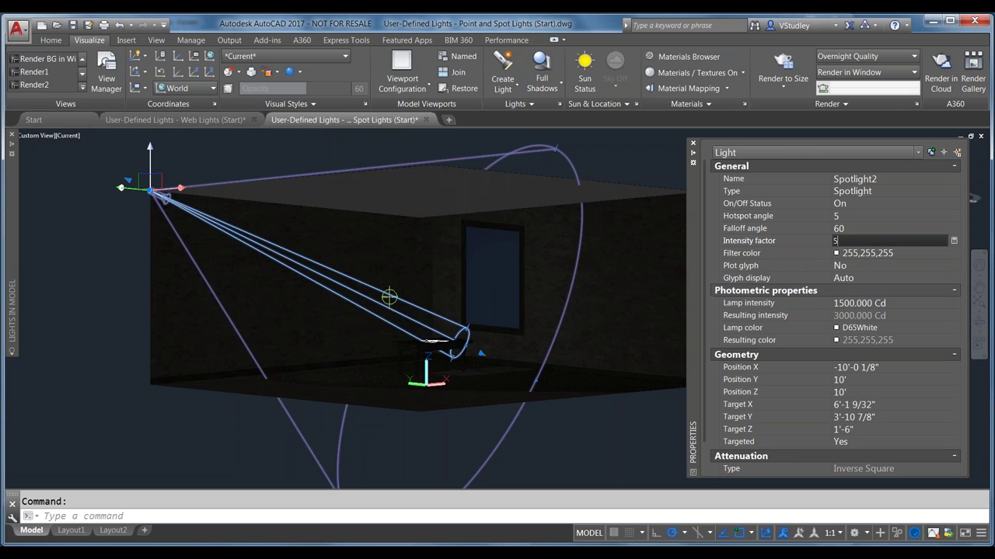
key("Return")
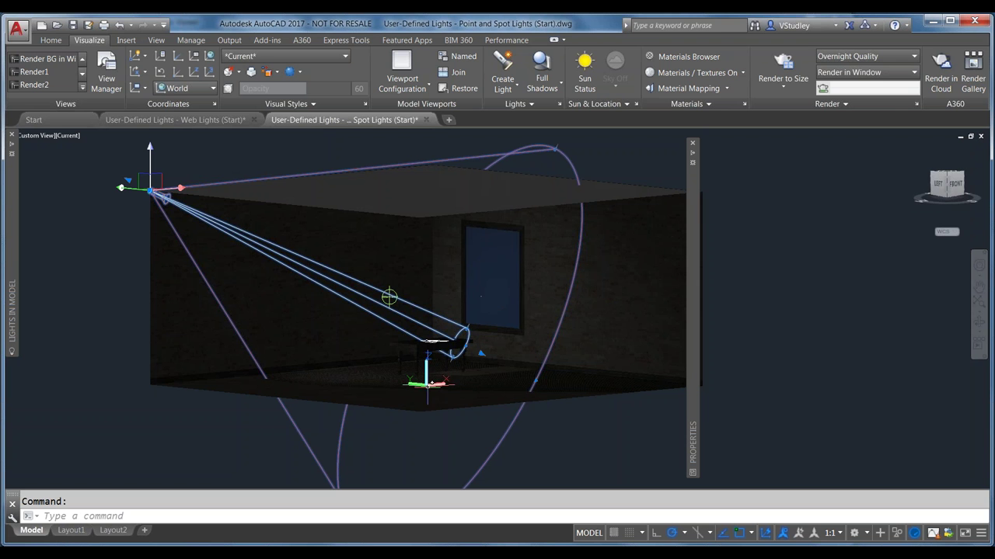
- Zoom in and drag the spotlight cone's hotspot grip to narrow the hotspot to 3°
scroll(346, 380, "up", 2)
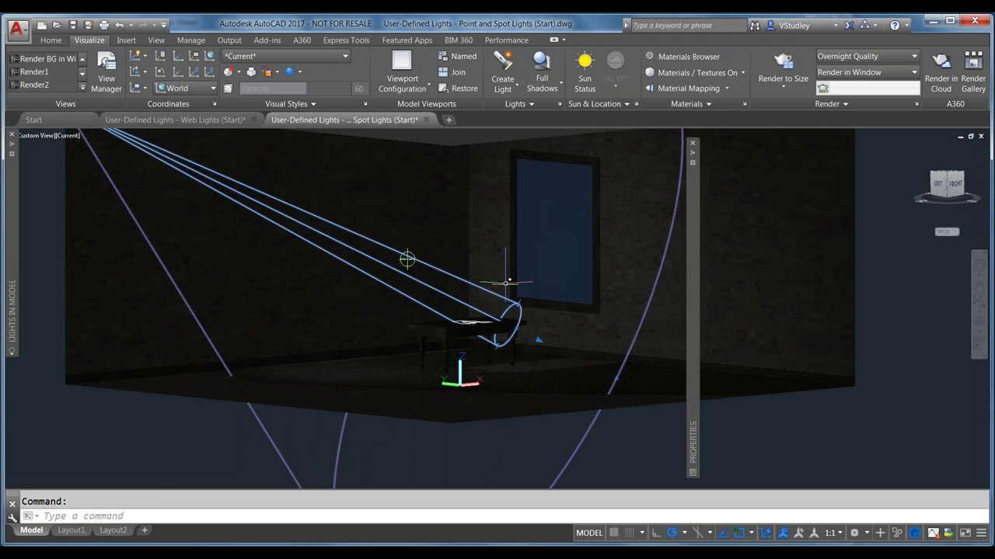
scroll(509, 326, "up", 3)
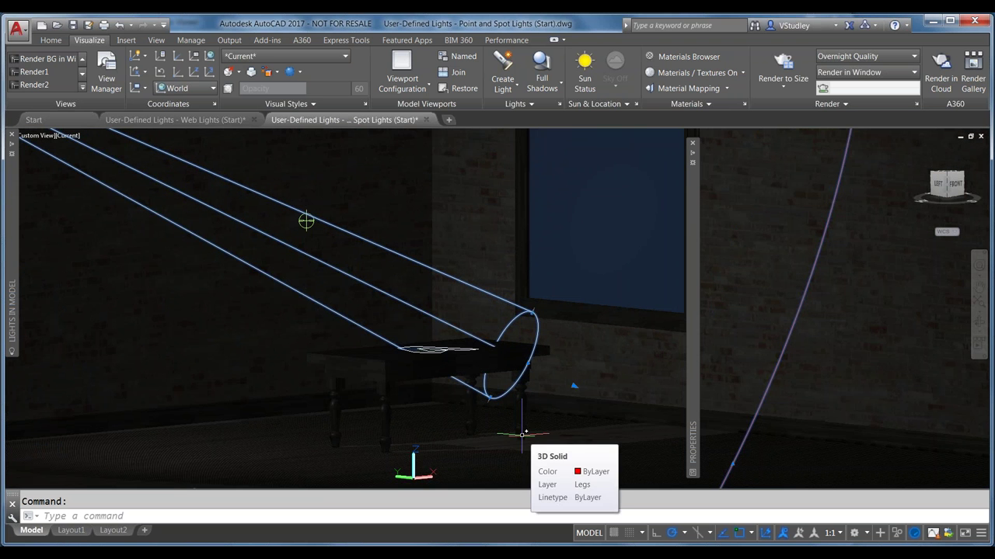
mouse_move(688, 365)
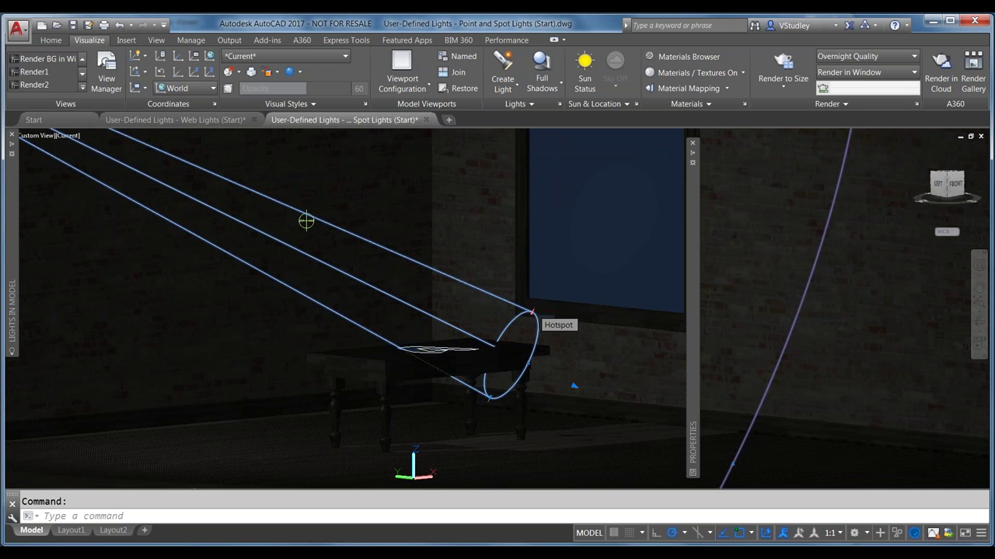
left_click(532, 313)
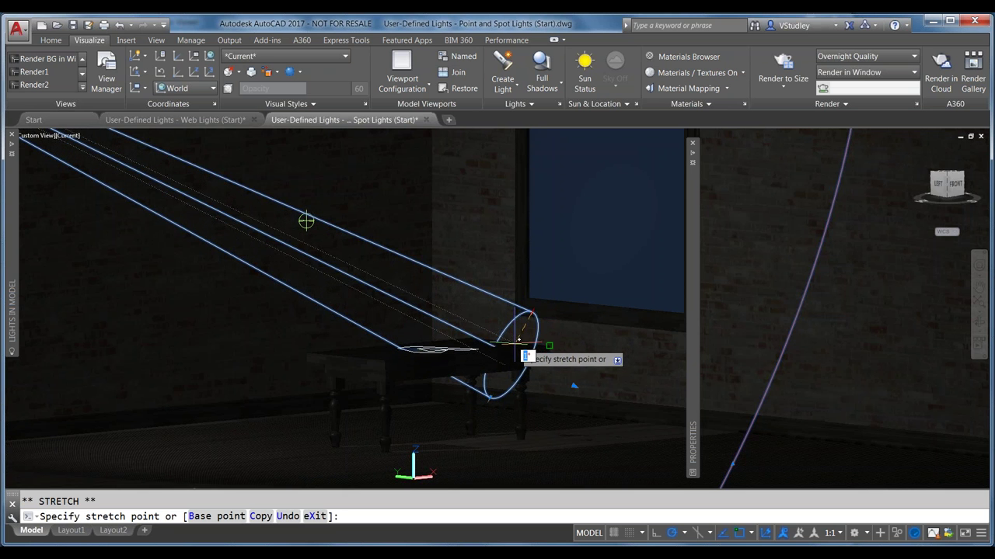
left_click(519, 359)
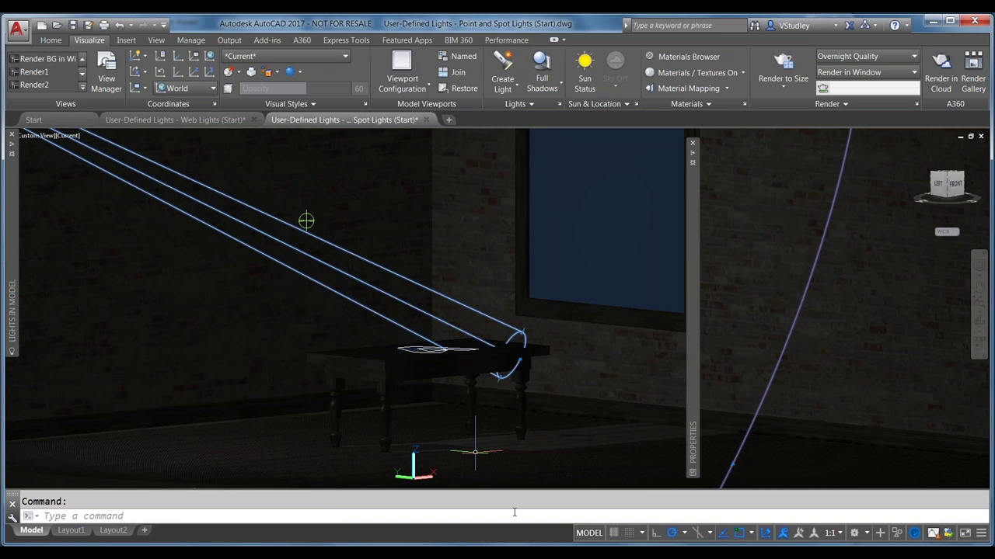
mouse_move(523, 558)
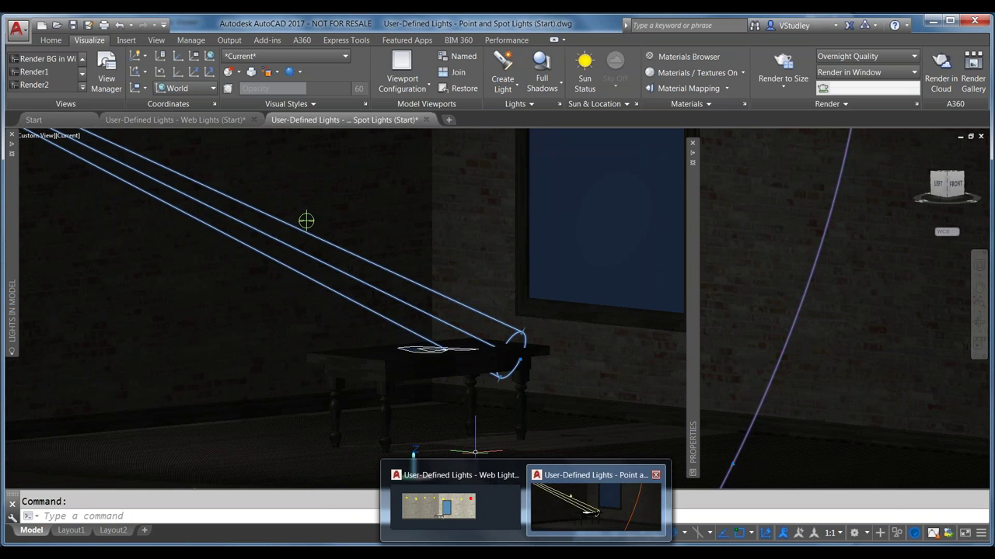
left_click(729, 461)
key("Escape")
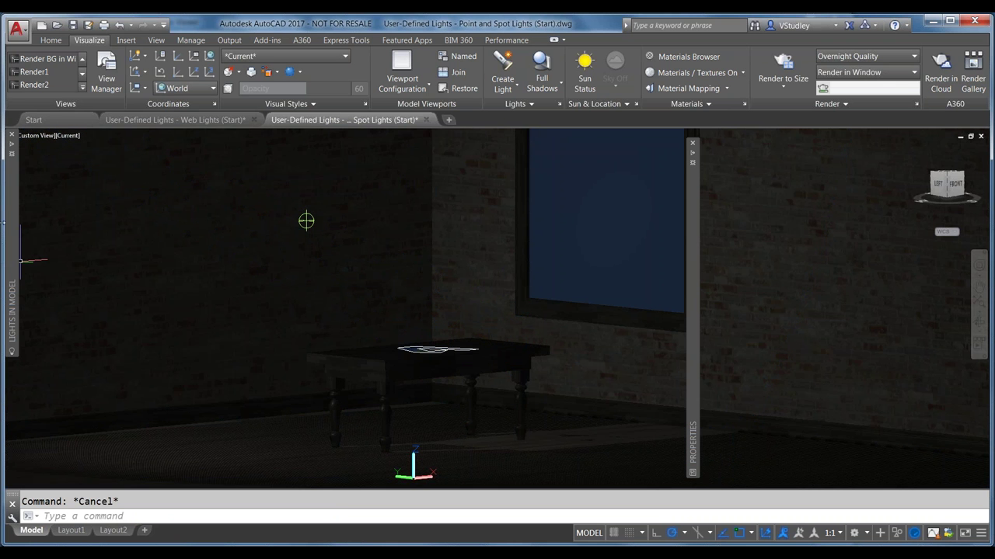
- Reselect Spotlight2 and drag its falloff grip to widen the falloff to 98°
mouse_move(13, 311)
left_click(62, 178)
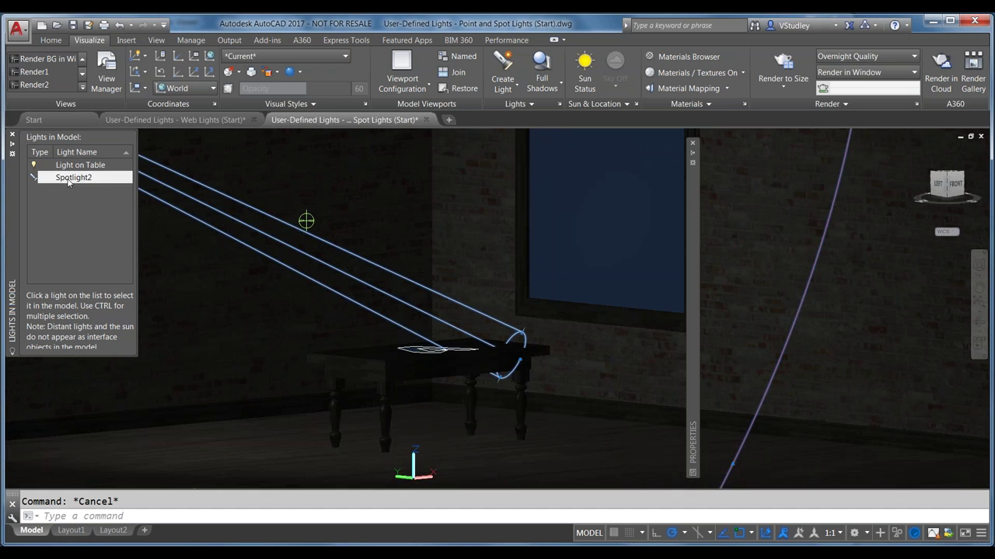
left_click(731, 463)
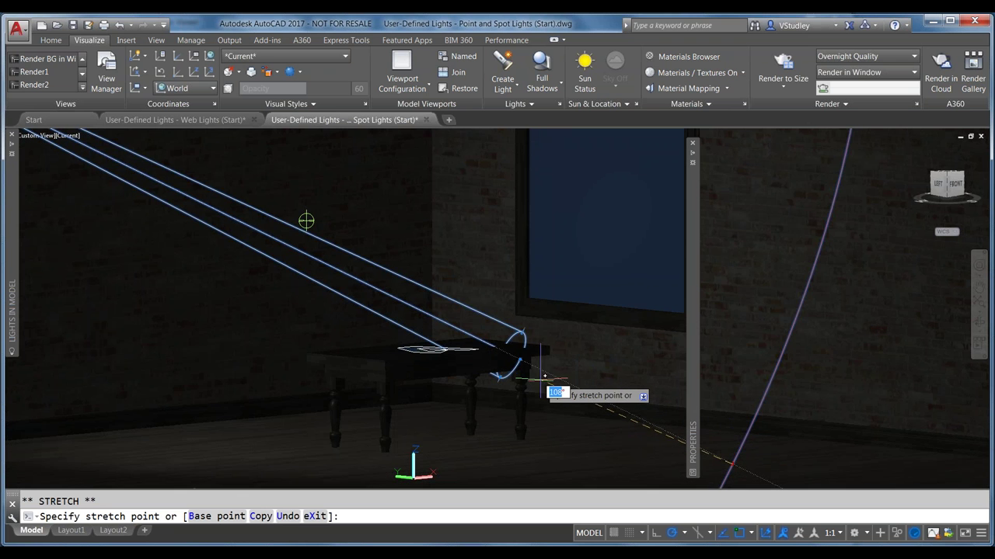
left_click(521, 391)
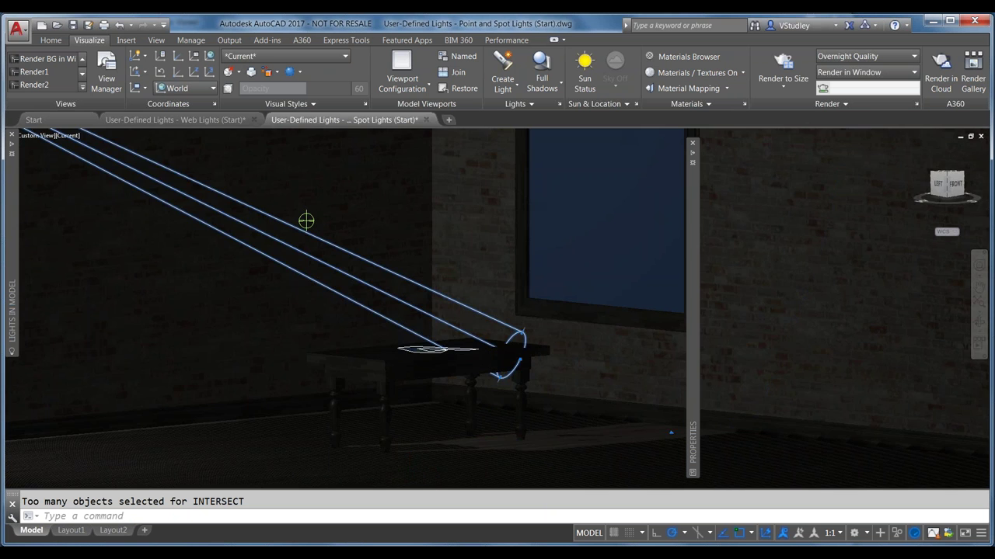
scroll(513, 388, "down", 3)
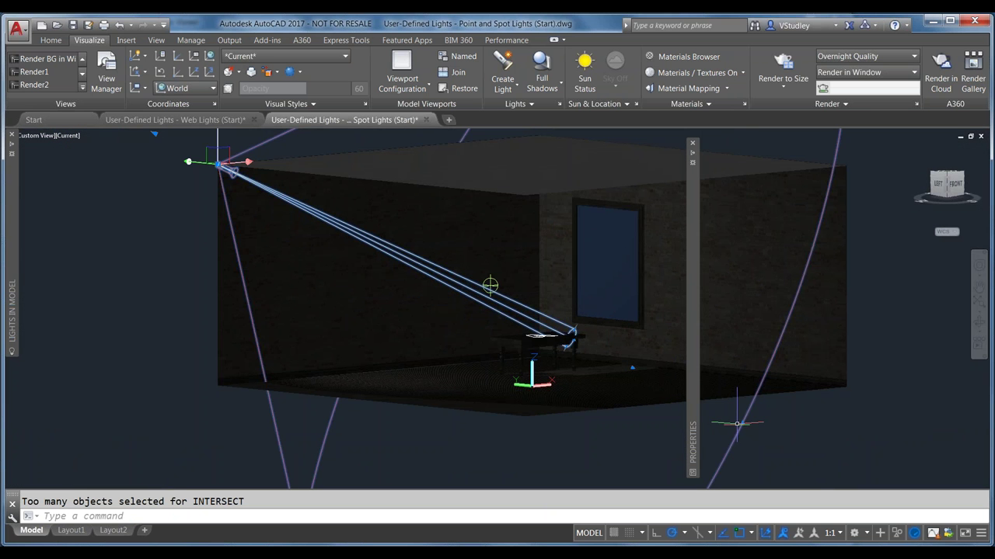
mouse_move(697, 309)
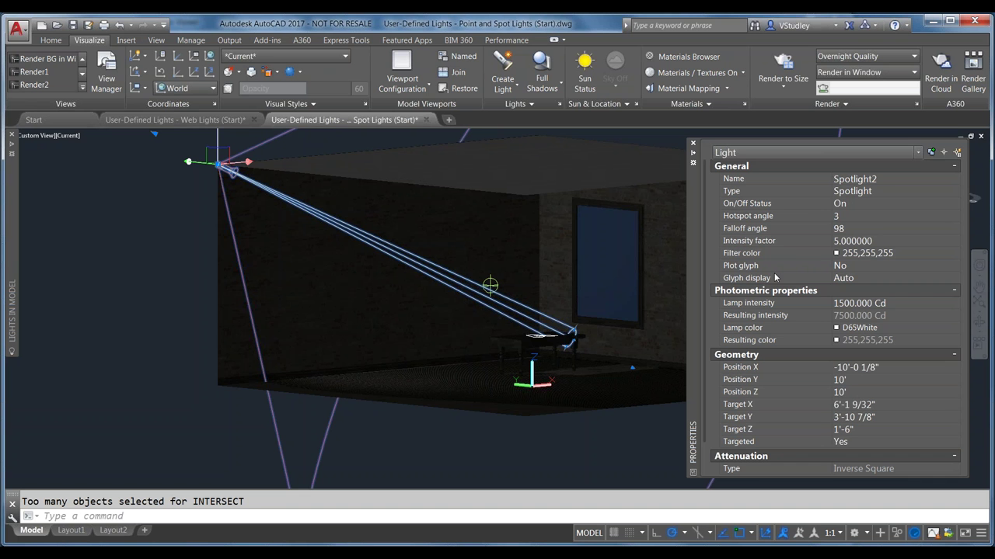
- Tighten Spotlight2's falloff angle to 5°
left_click(847, 229)
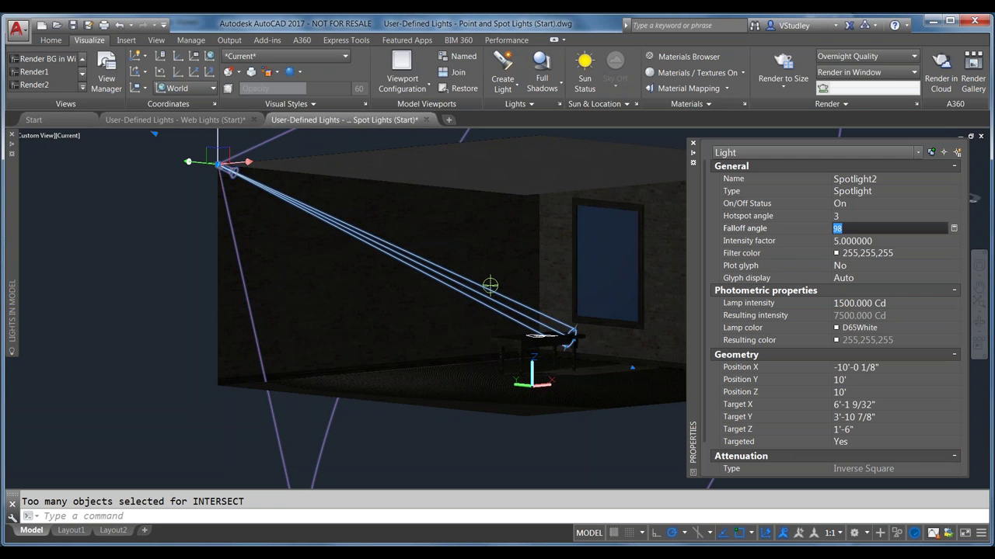
type("5")
key("Tab")
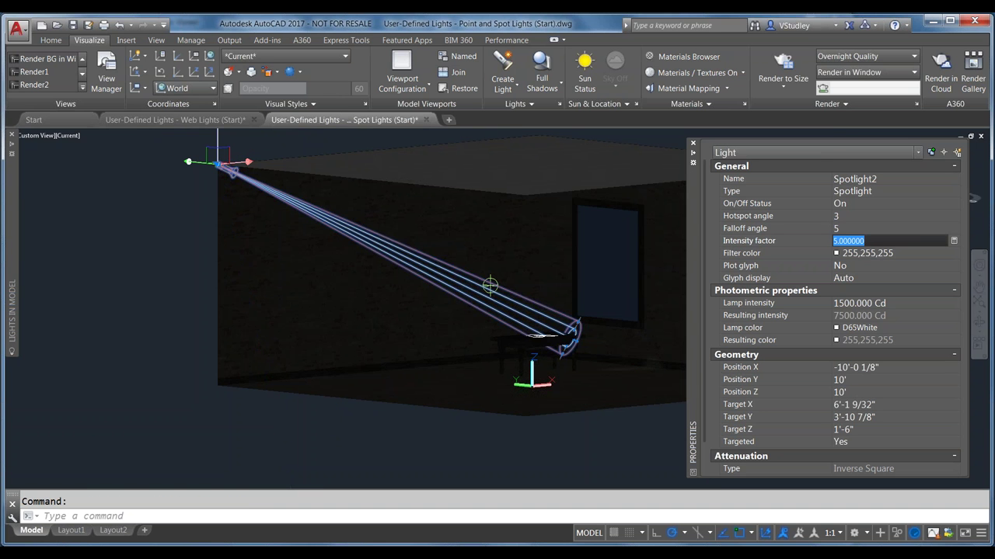
type("1")
key("Return")
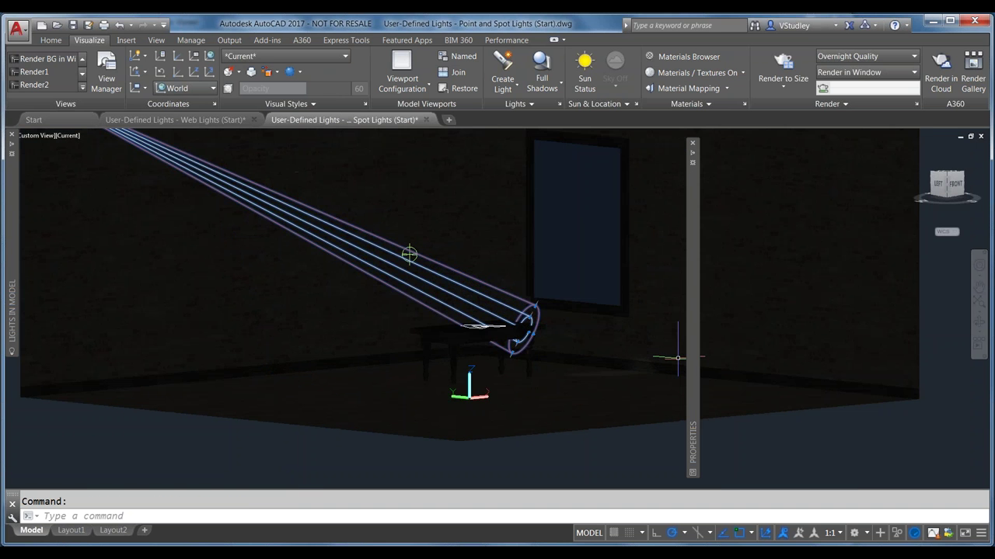
- Raise Spotlight2's intensity factor to 10, giving 15000 Cd
scroll(637, 354, "up", 2)
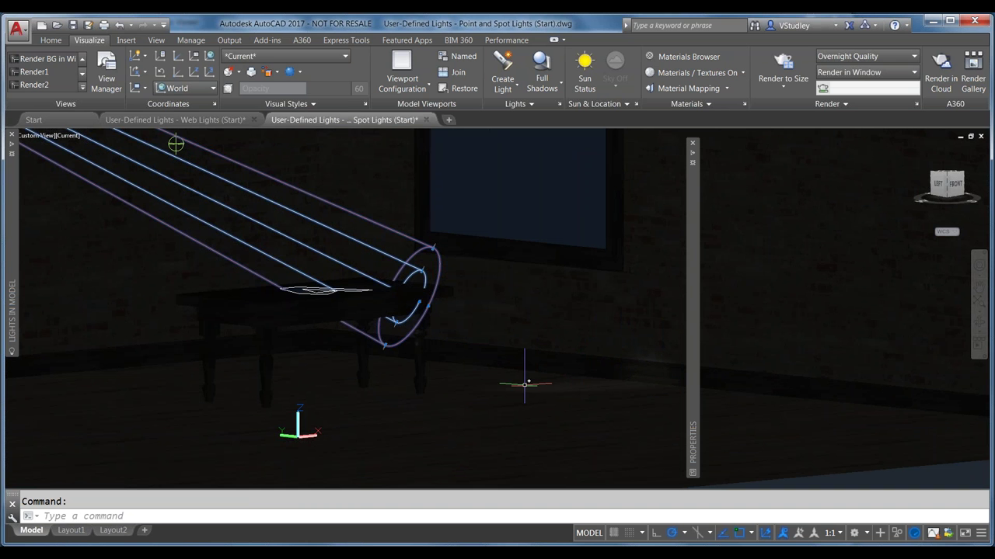
mouse_move(693, 336)
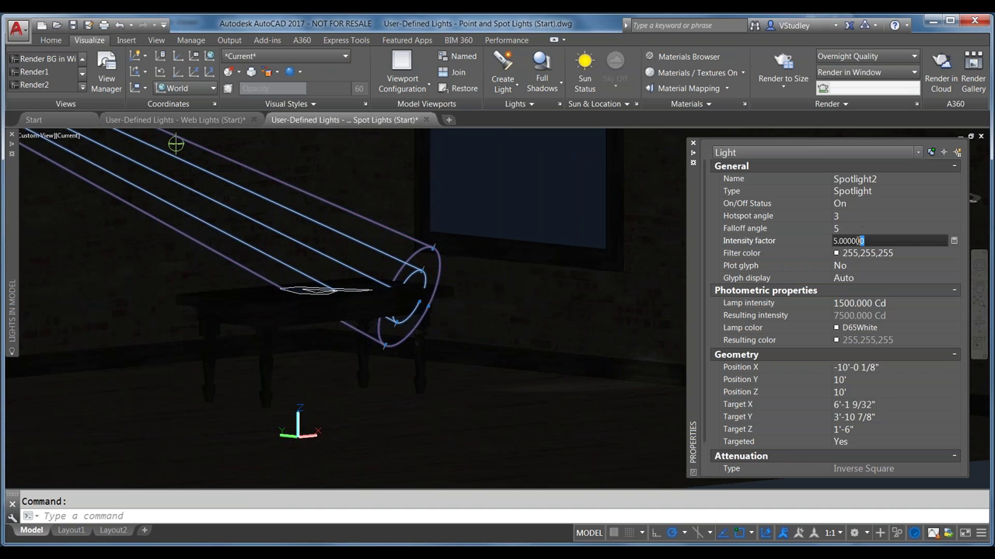
left_click_drag(862, 240, 824, 244)
type("10")
key("Return")
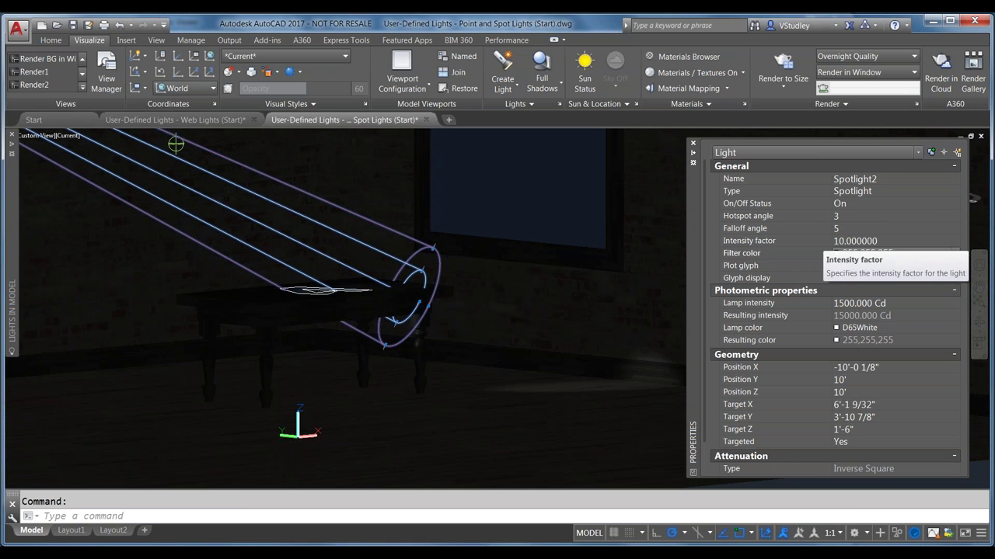
- Set Spotlight2's filter colour to White
left_click(868, 253)
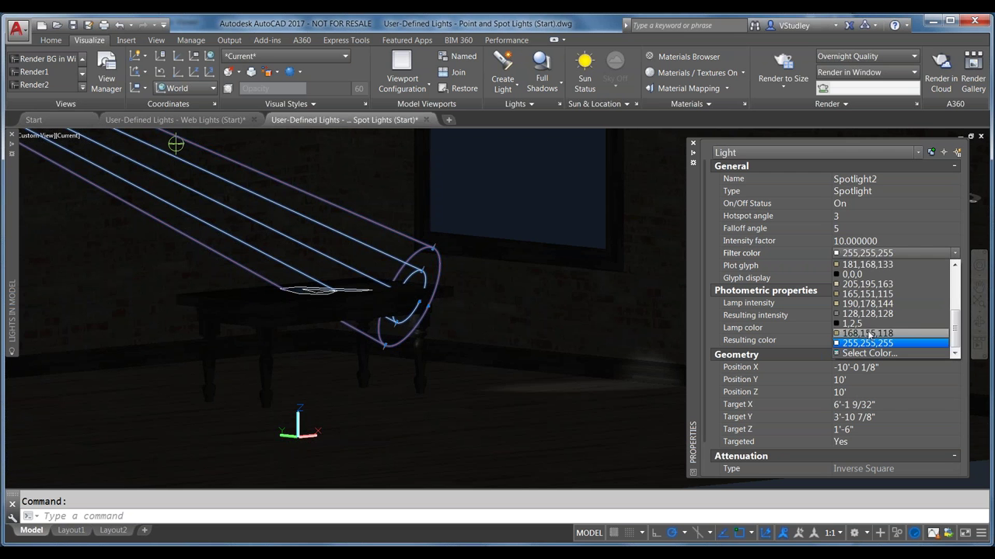
scroll(863, 286, "up", 2)
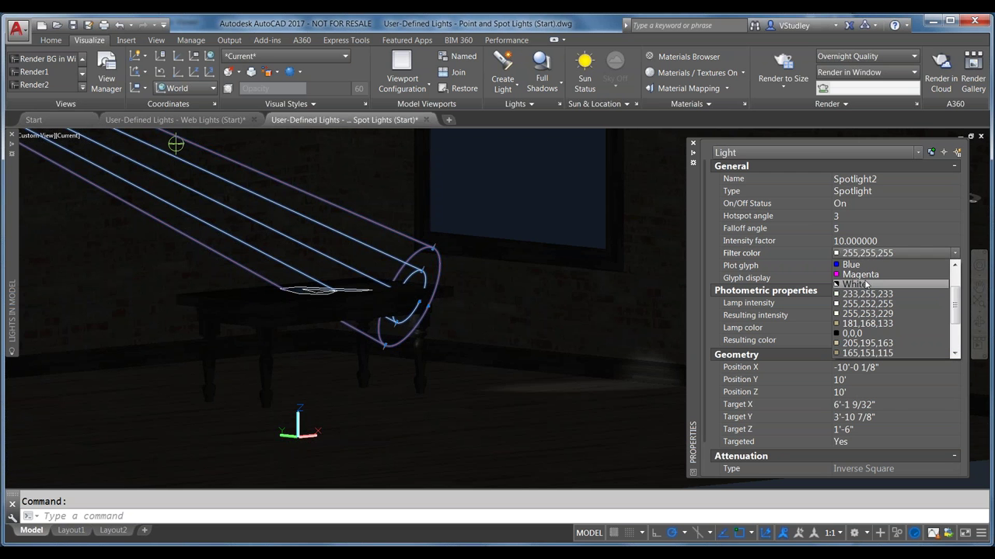
left_click(863, 284)
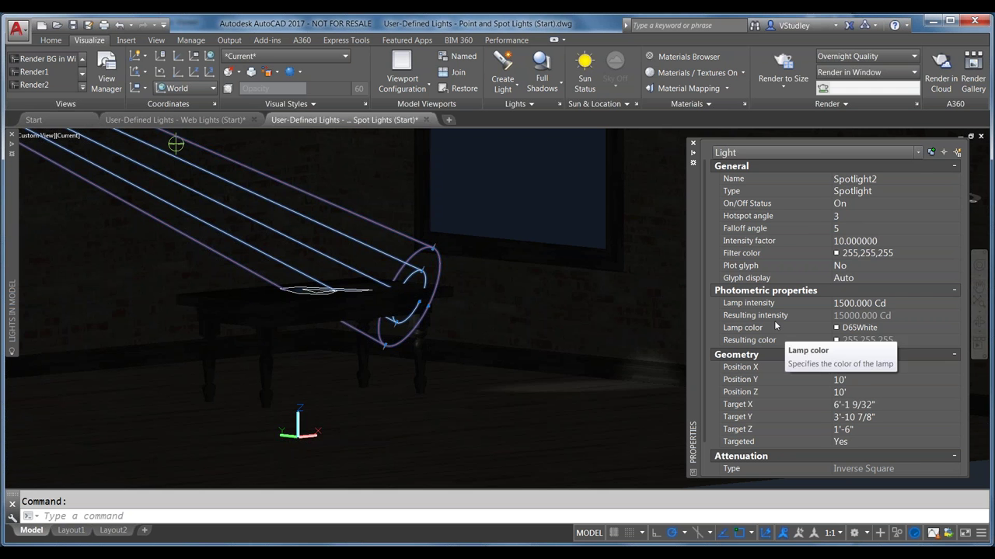
scroll(322, 311, "down", 2)
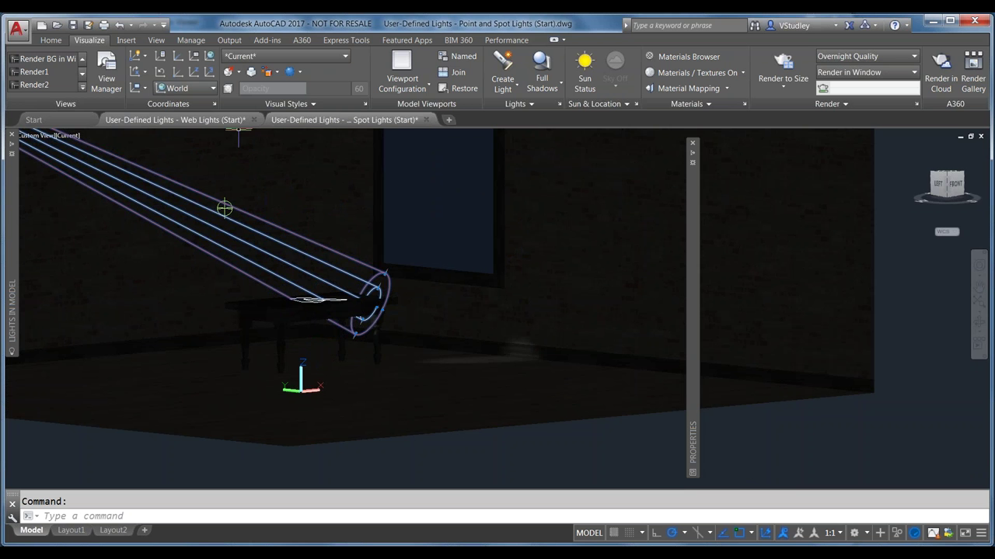
- Switch to the Web Lights drawing and show its viewport visual styles list
left_click(199, 123)
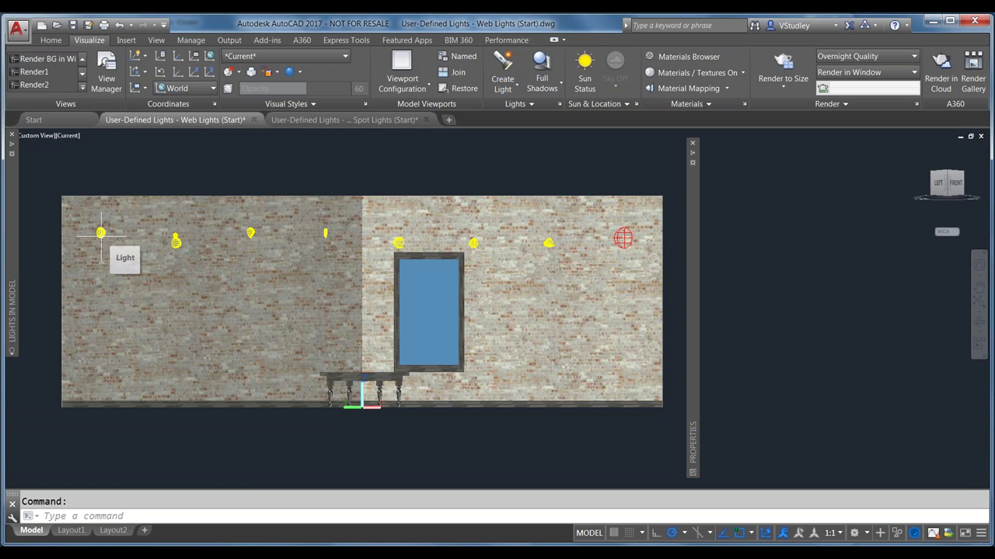
left_click(68, 136)
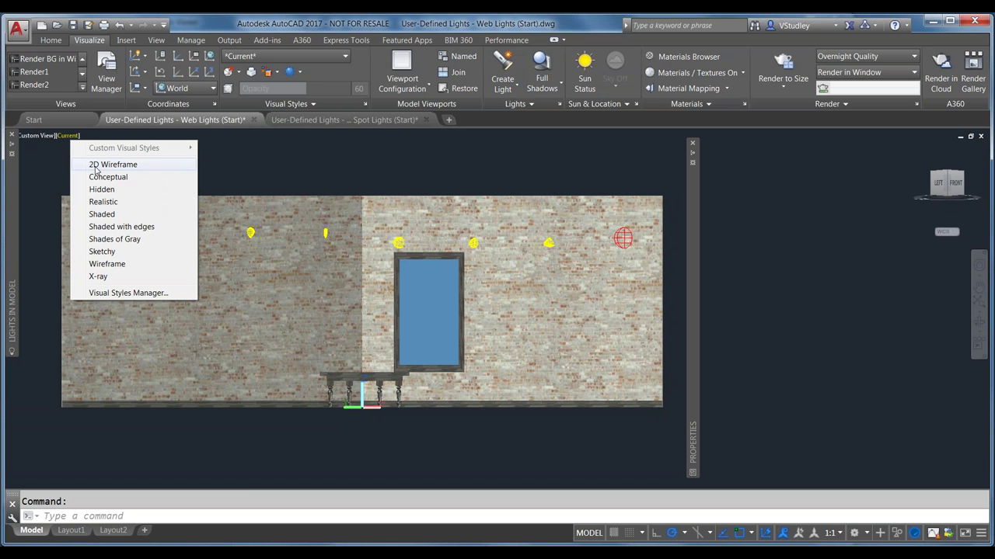
- View the Web Lights room in 2D Wireframe, zoom in on the light glyphs, then reopen the visual styles list
left_click(112, 164)
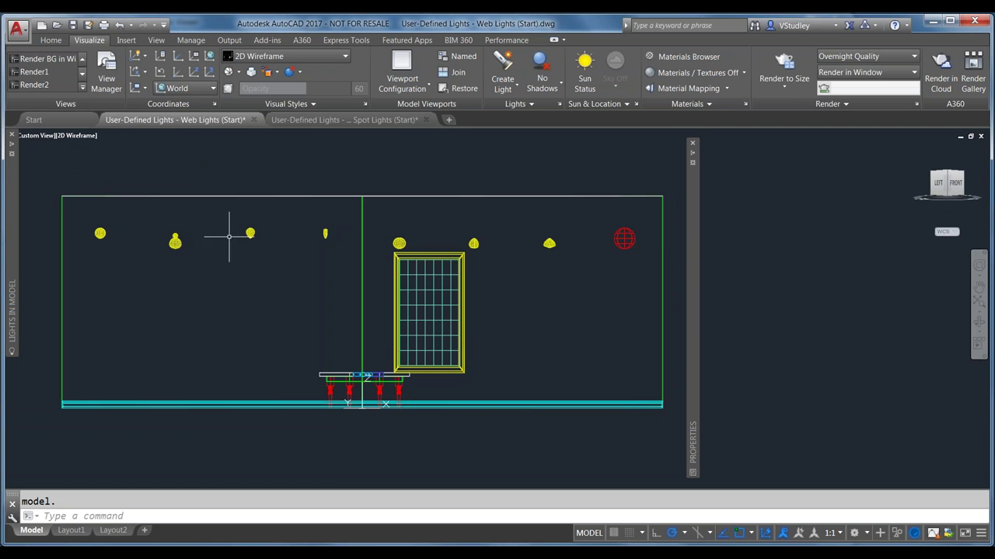
scroll(204, 244, "up", 2)
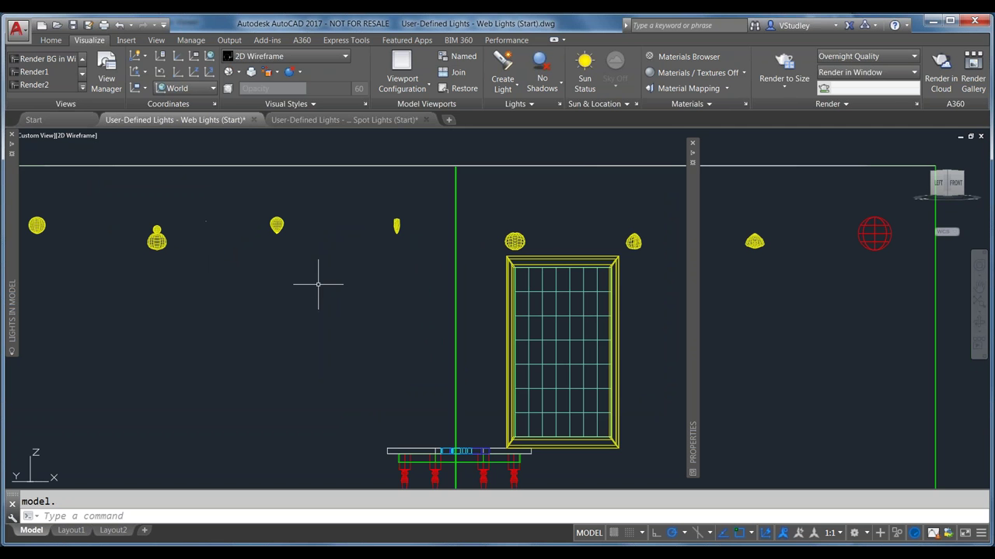
scroll(147, 210, "up", 5)
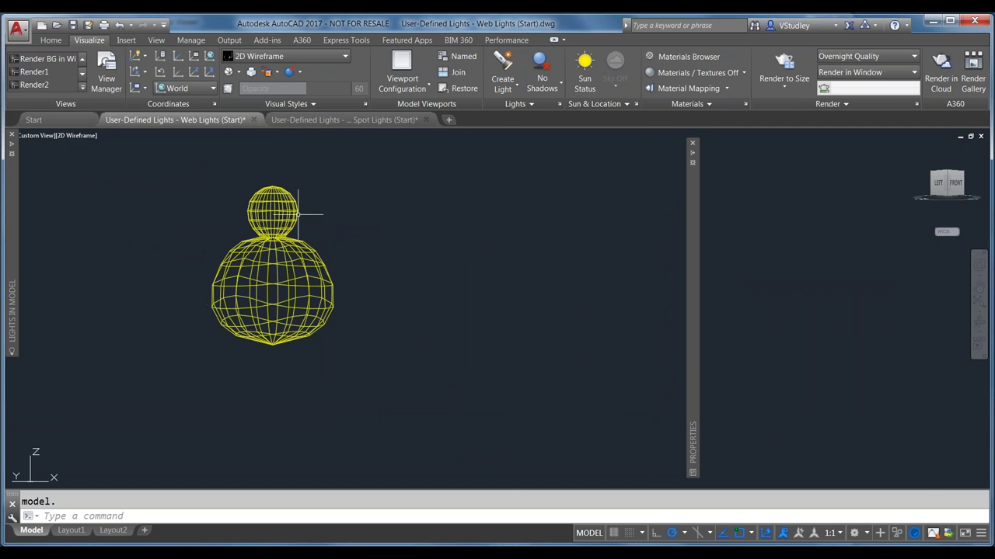
scroll(204, 240, "up", 2)
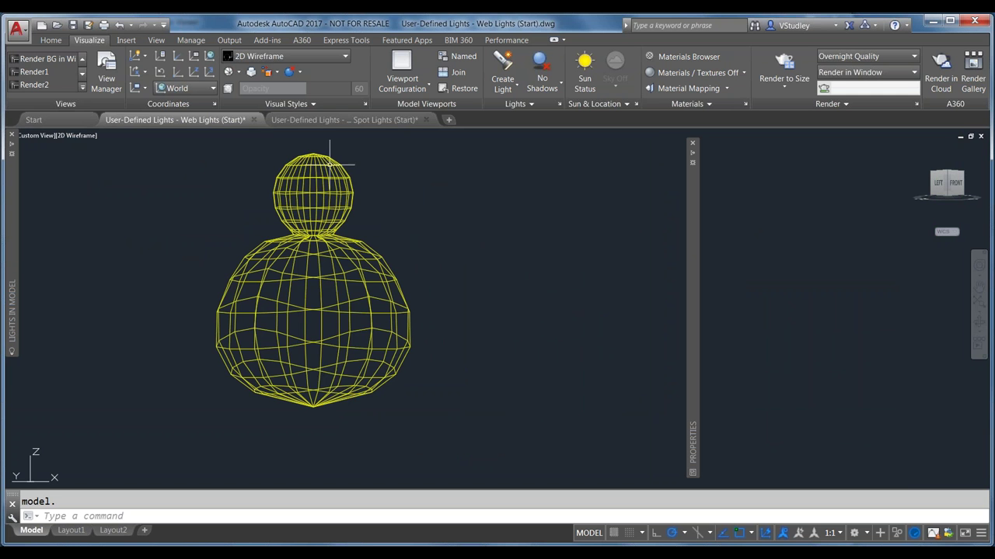
scroll(359, 289, "down", 4)
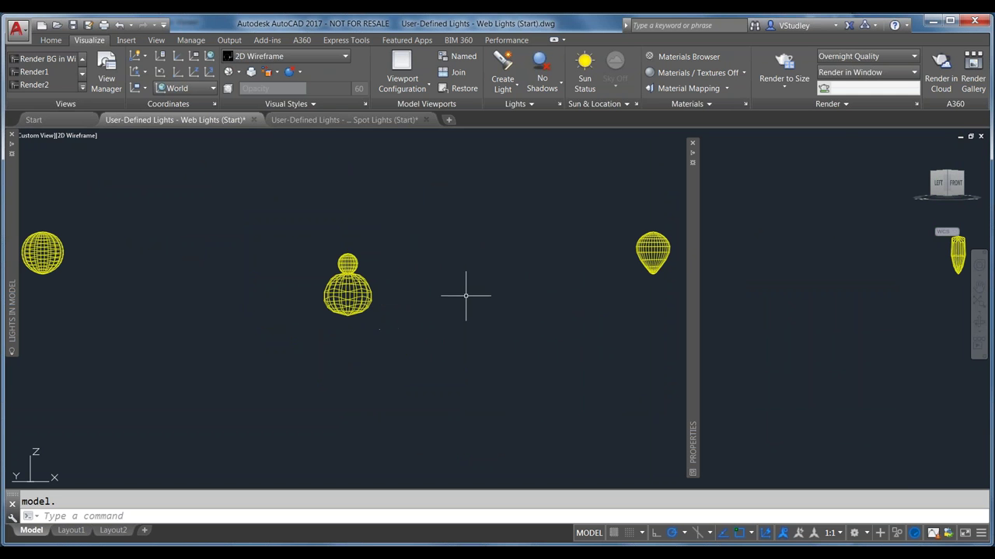
scroll(653, 247, "up", 4)
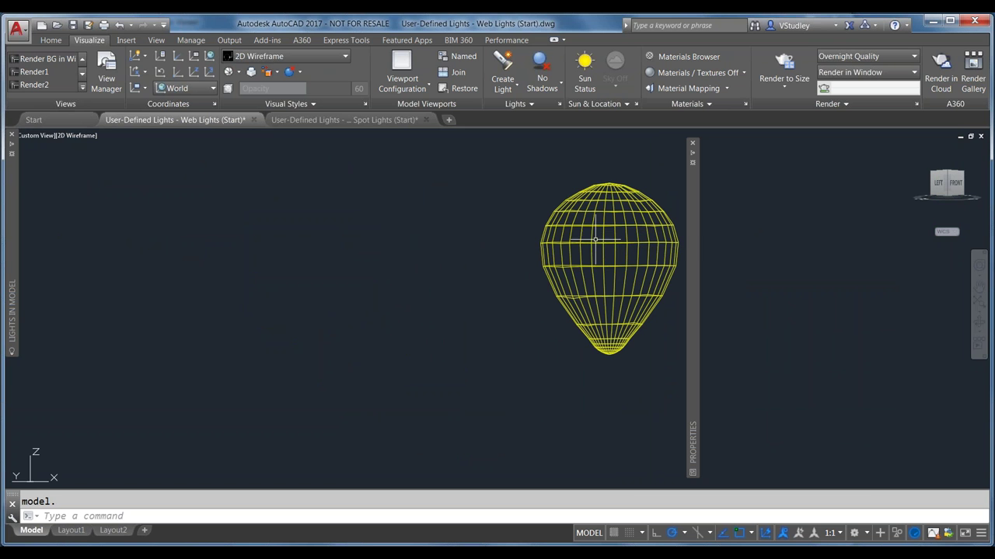
scroll(419, 262, "down", 5)
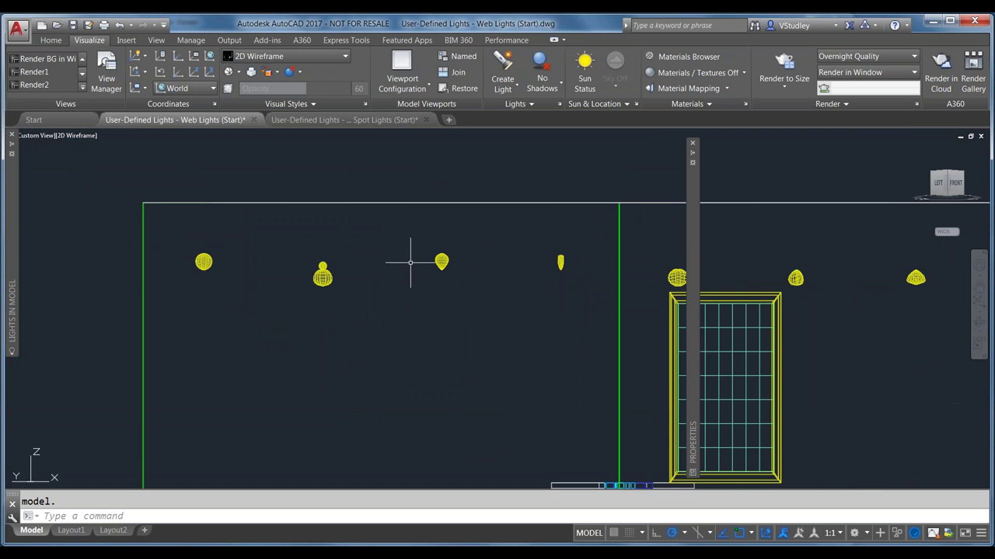
scroll(427, 261, "up", 6)
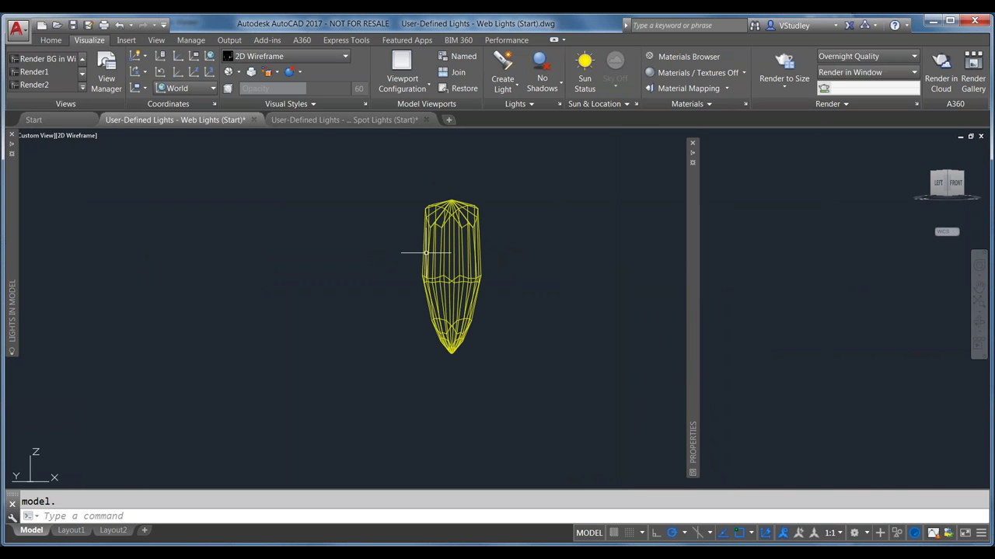
scroll(350, 262, "down", 5)
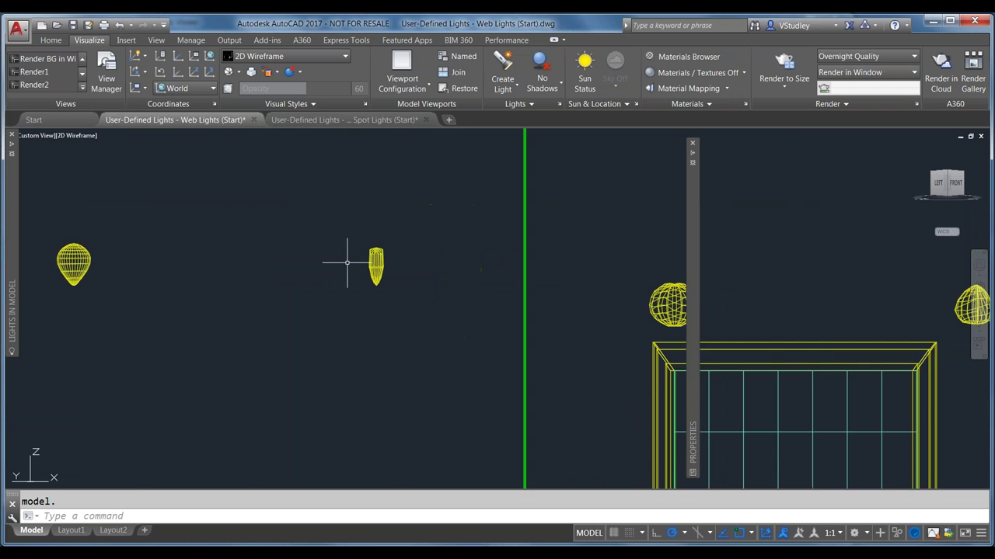
scroll(347, 263, "down", 2)
scroll(509, 264, "up", 7)
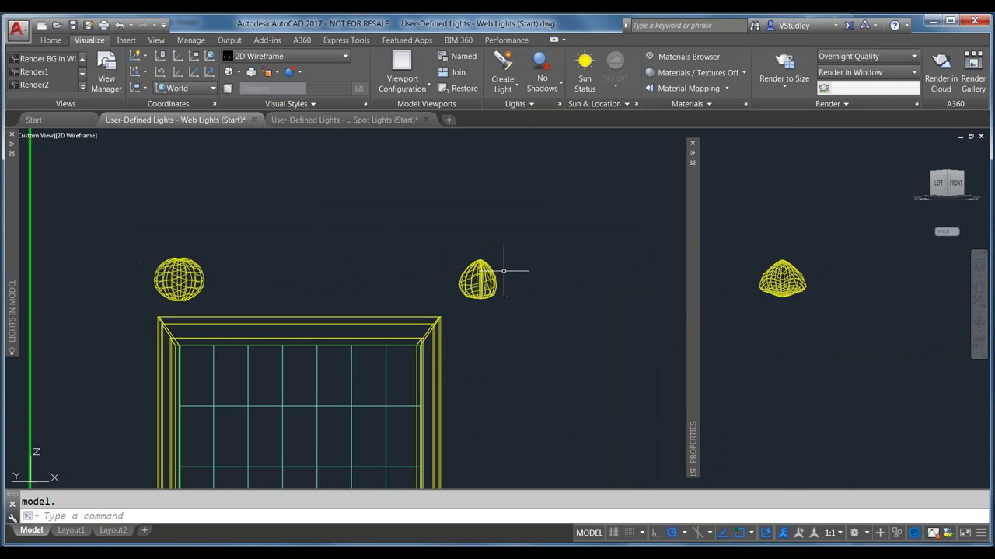
scroll(465, 278, "up", 4)
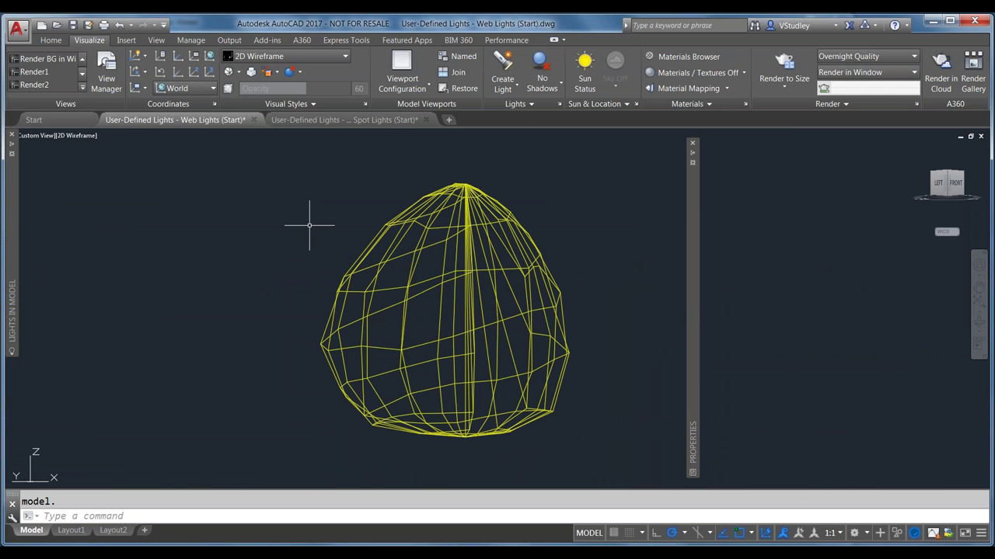
scroll(351, 224, "down", 7)
scroll(352, 224, "down", 2)
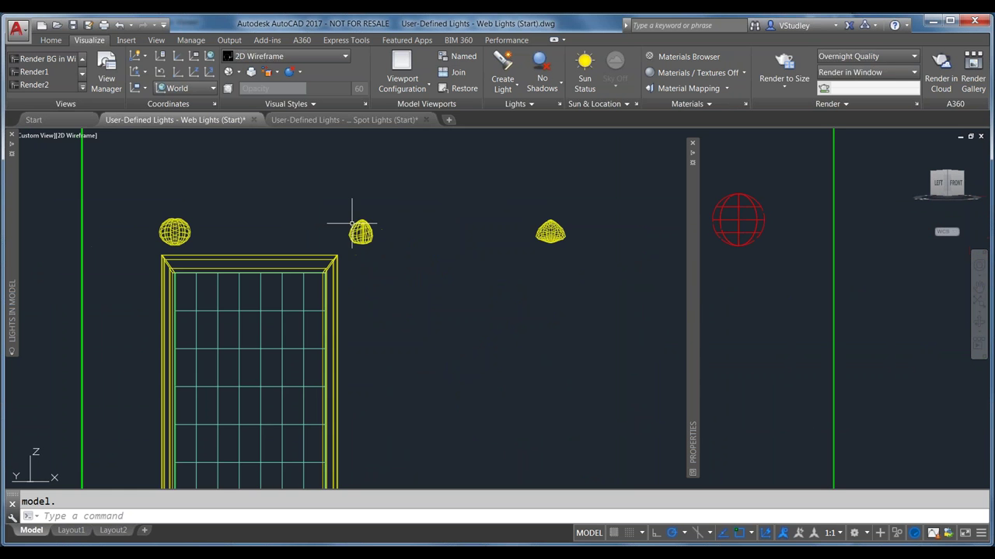
scroll(355, 226, "down", 2)
scroll(675, 302, "down", 2)
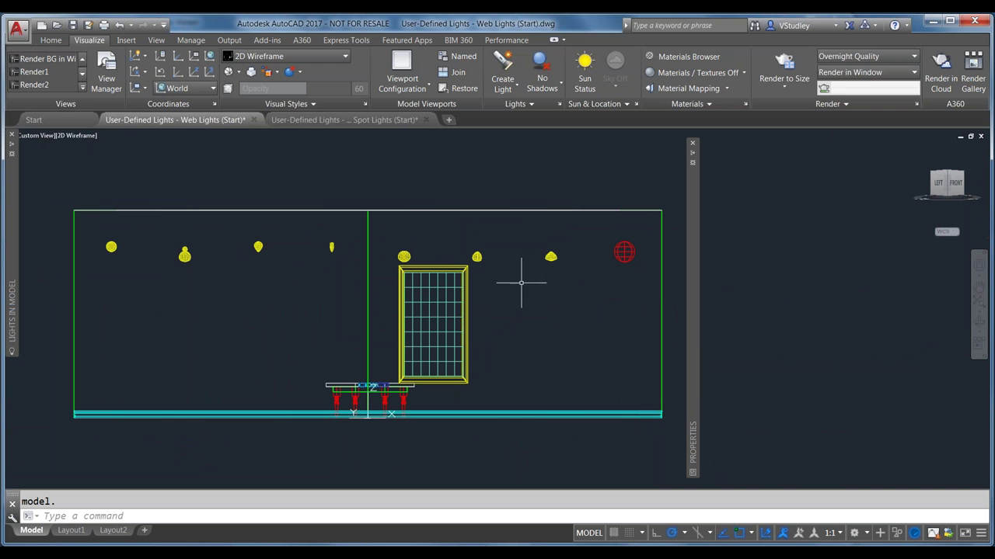
left_click(90, 136)
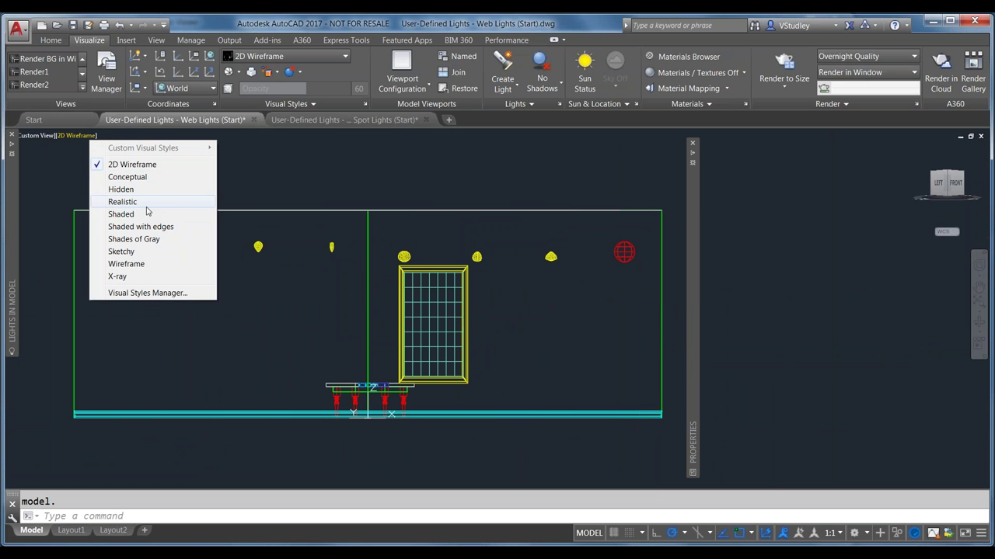
- Return to Realistic style and open Sun-Sky - 7am - Sky On.png in Photo Viewer
key("Escape")
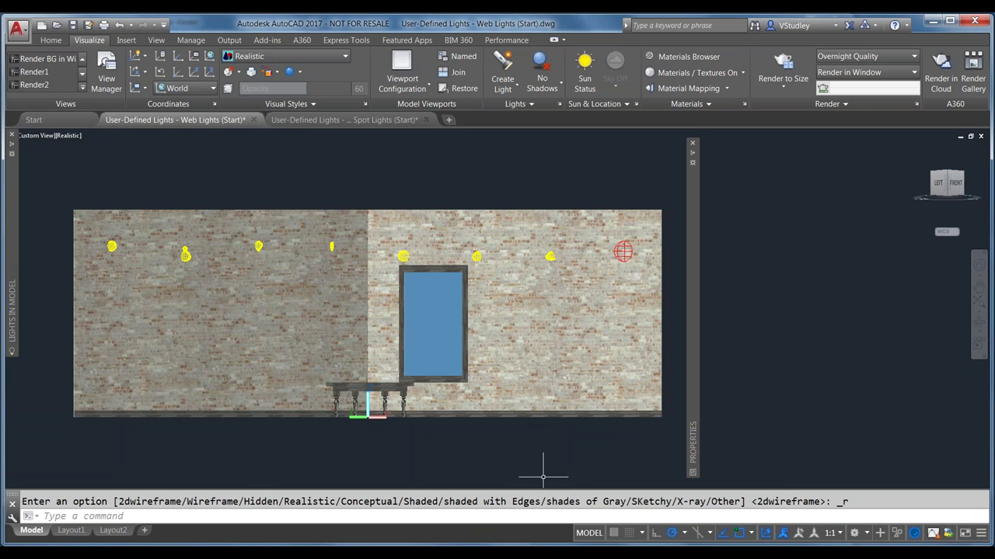
mouse_move(575, 548)
left_click(577, 521)
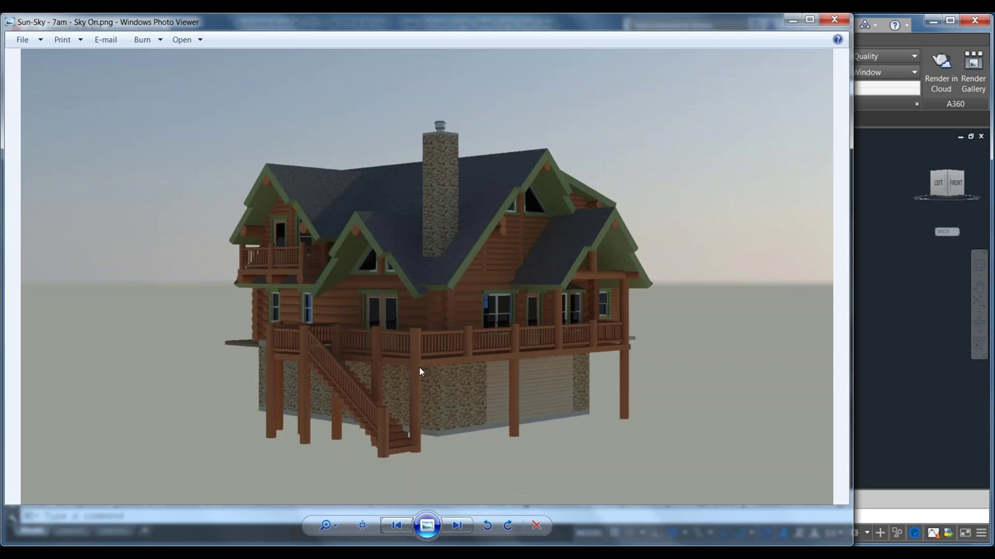
- Browse the Sun-Sky 7pm, User-Defined_Lights Cloud Render and A360 Render 2 images, then minimize the viewer
left_click(458, 527)
left_click(464, 530)
left_click(464, 530)
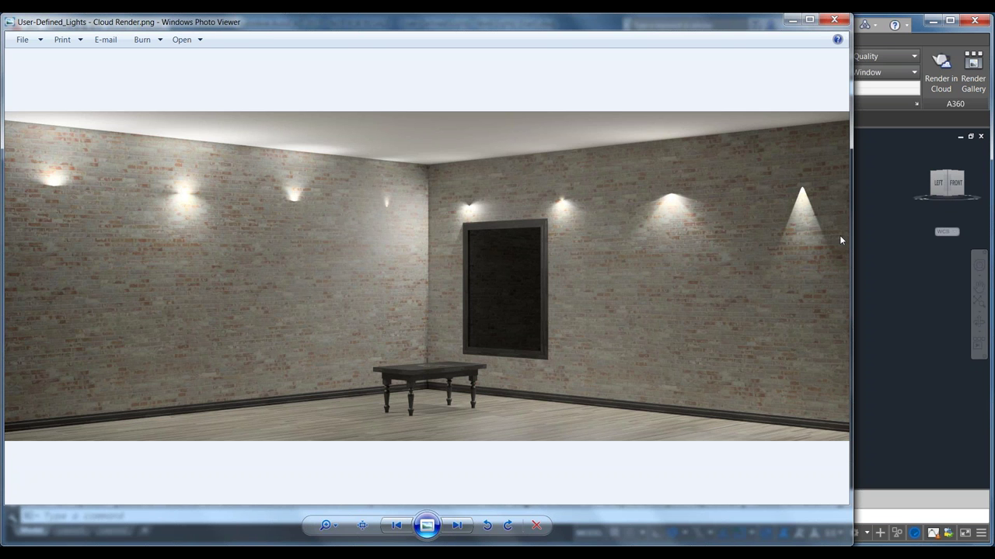
left_click(395, 526)
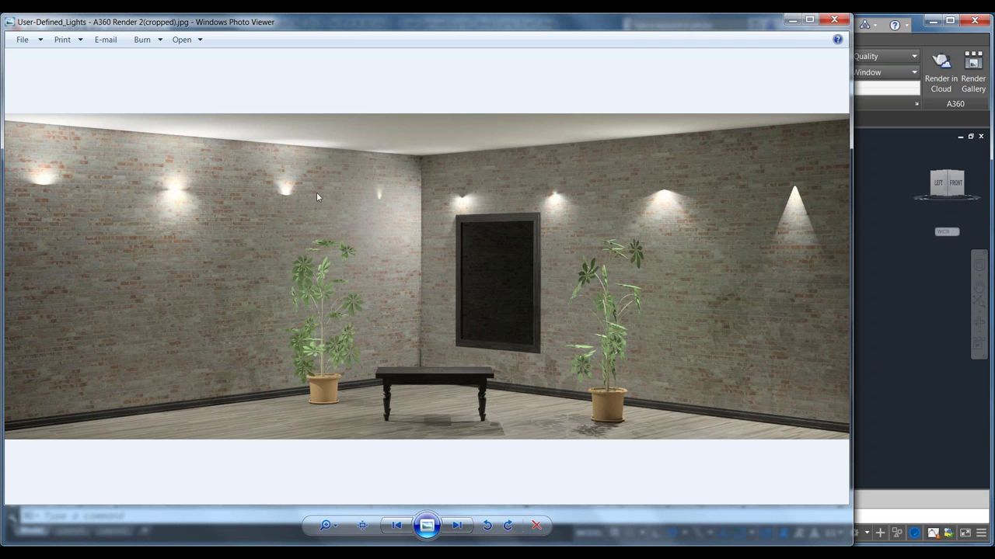
left_click(791, 20)
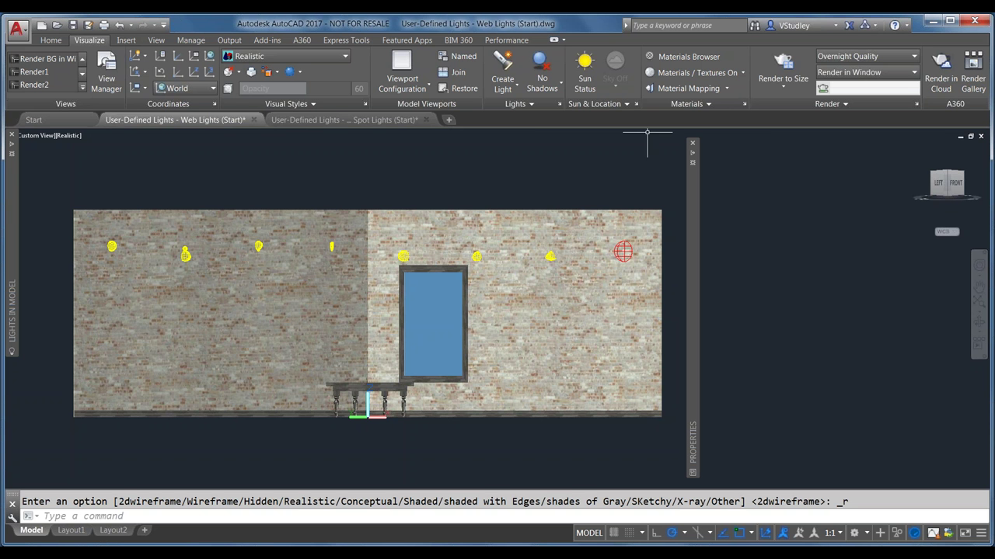
- Place a weblight just right of the room with the default target, then window-select it and deselect
left_click(515, 90)
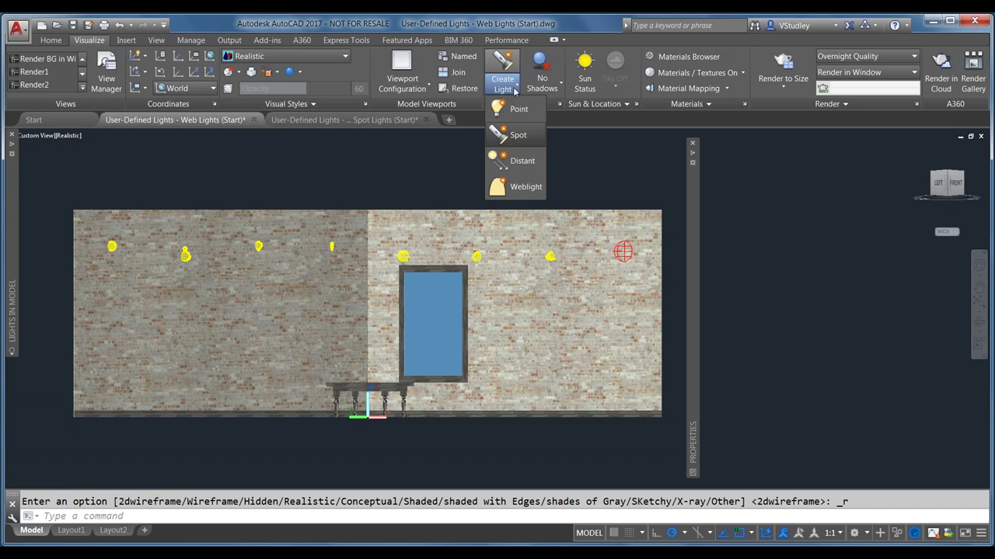
left_click(521, 187)
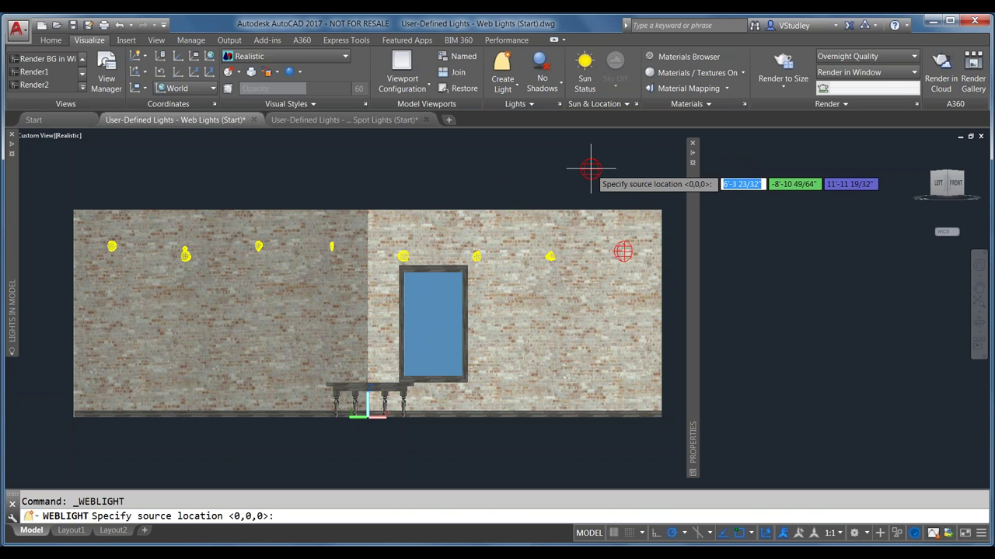
left_click(795, 241)
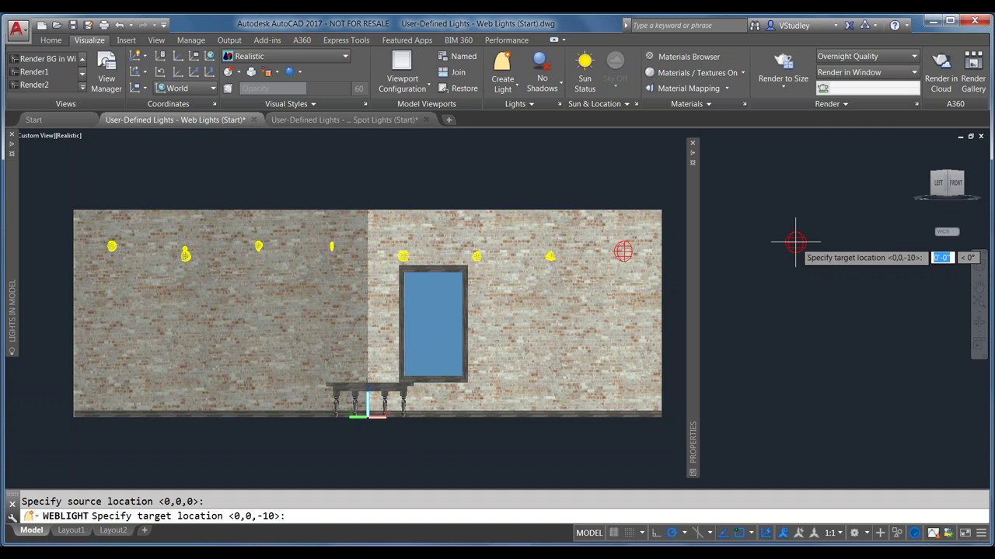
key("Return")
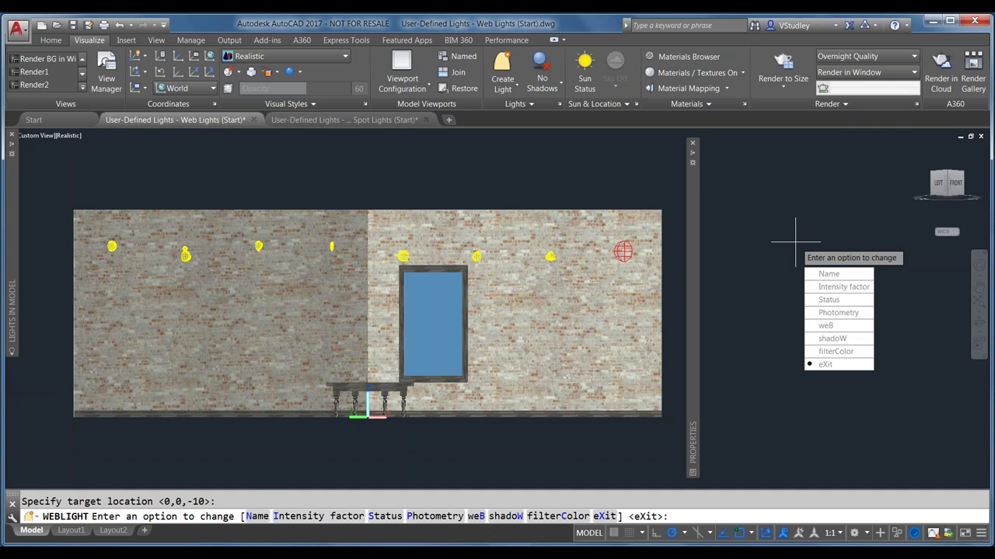
key("Return")
left_click(865, 284)
left_click(728, 210)
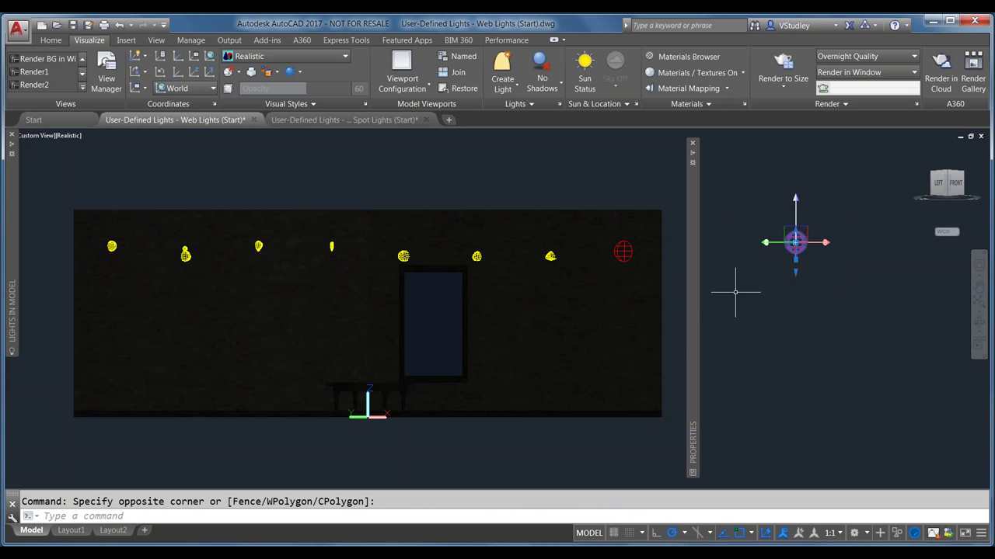
key("Escape")
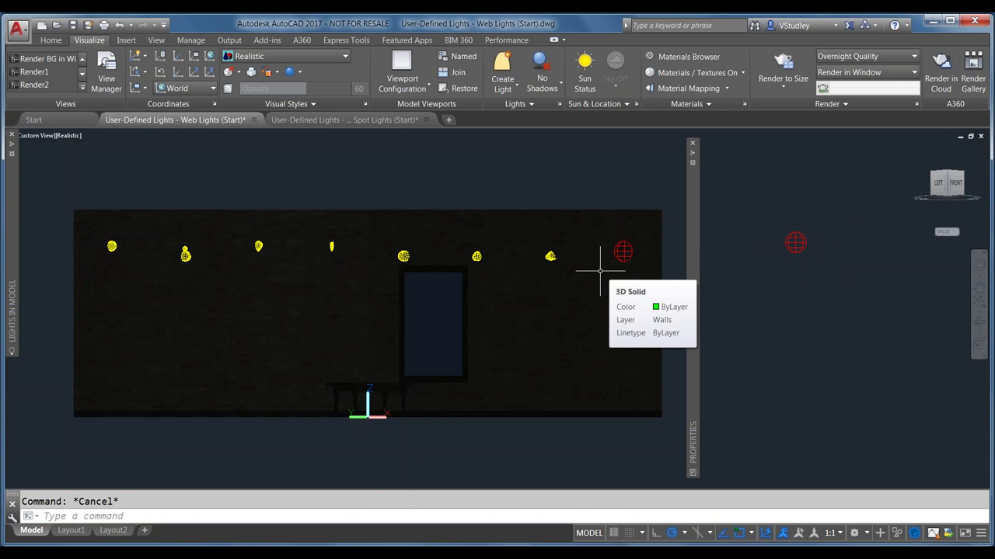
- Select Weblight2, keep its type as Web, review its properties and activate the Web file field
left_click(795, 243)
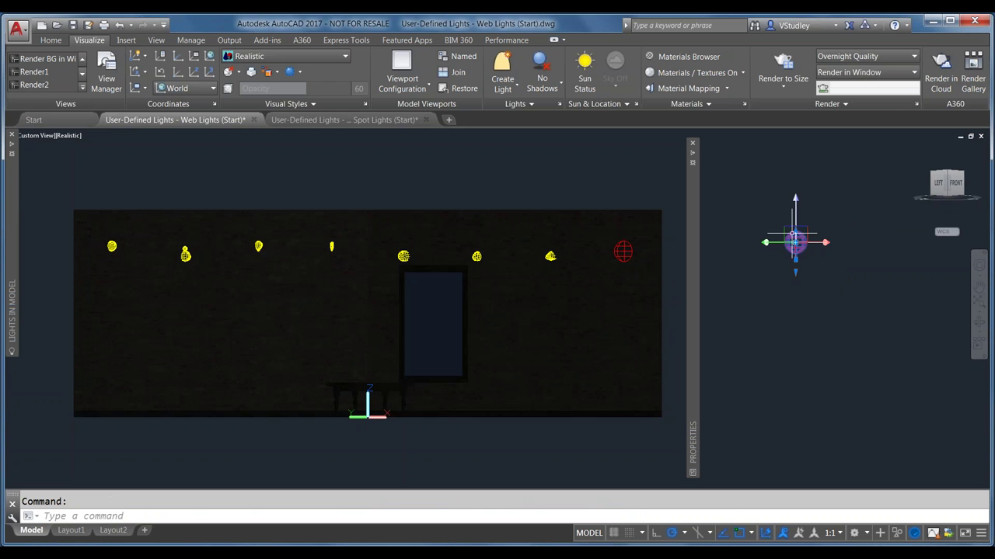
mouse_move(12, 214)
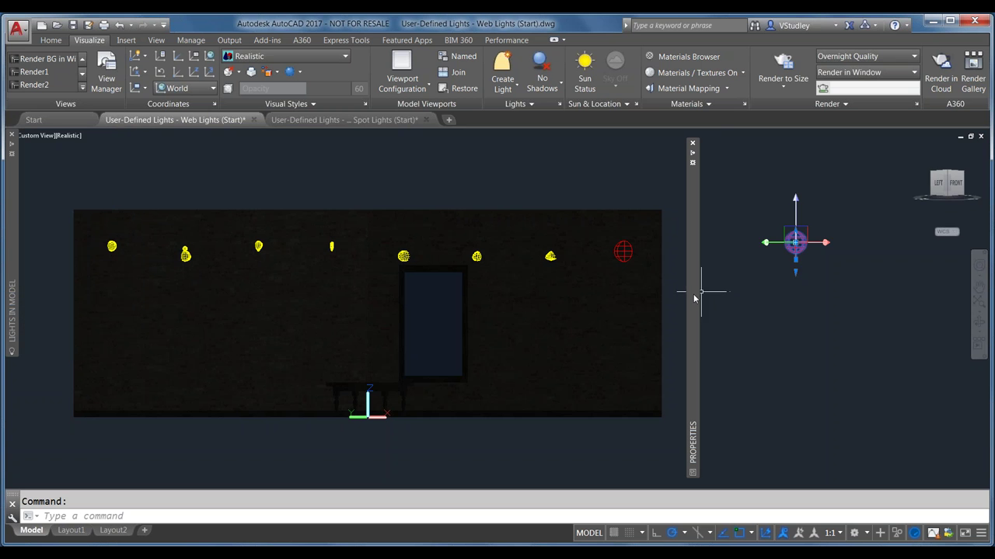
mouse_move(694, 298)
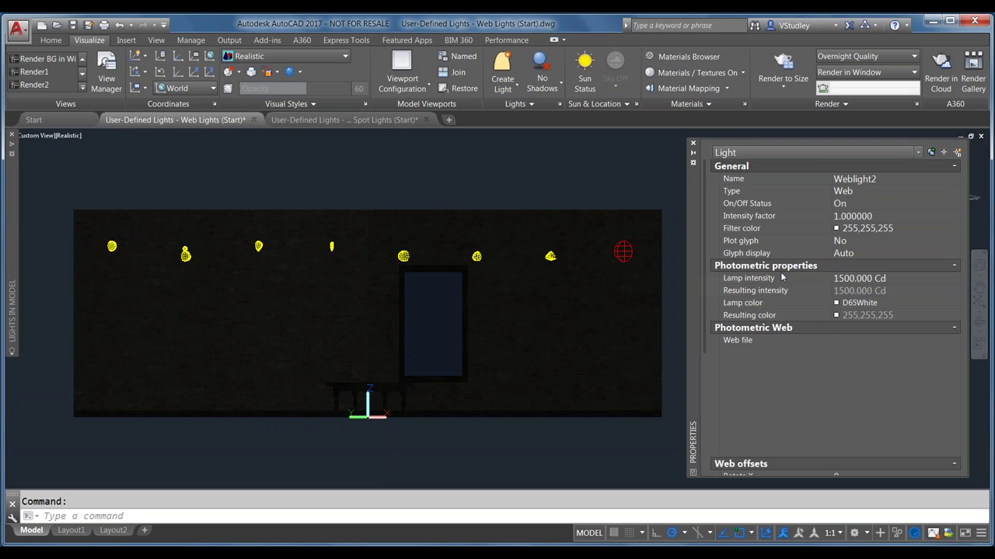
left_click(867, 194)
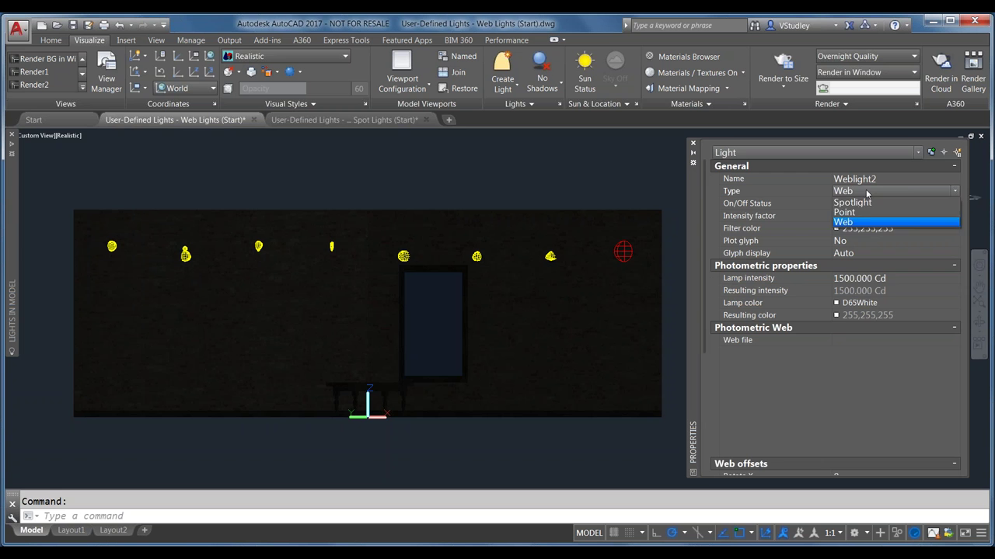
left_click(868, 194)
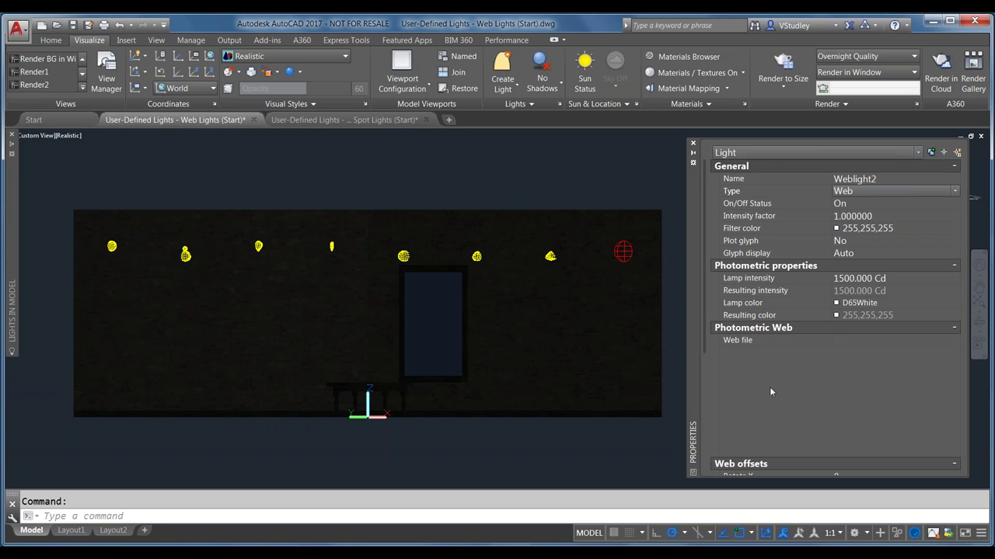
left_click(805, 332)
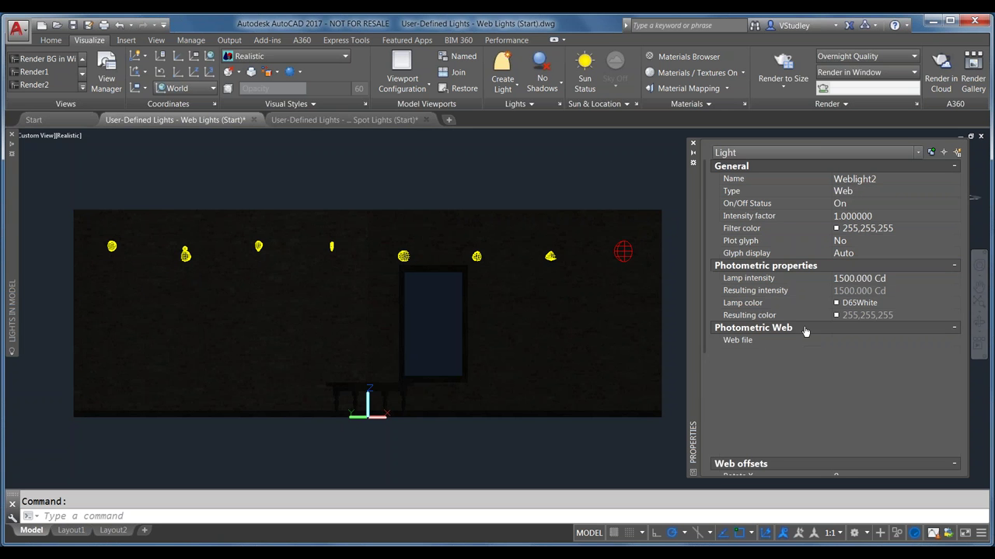
scroll(805, 331, "down", 2)
scroll(769, 371, "down", 6)
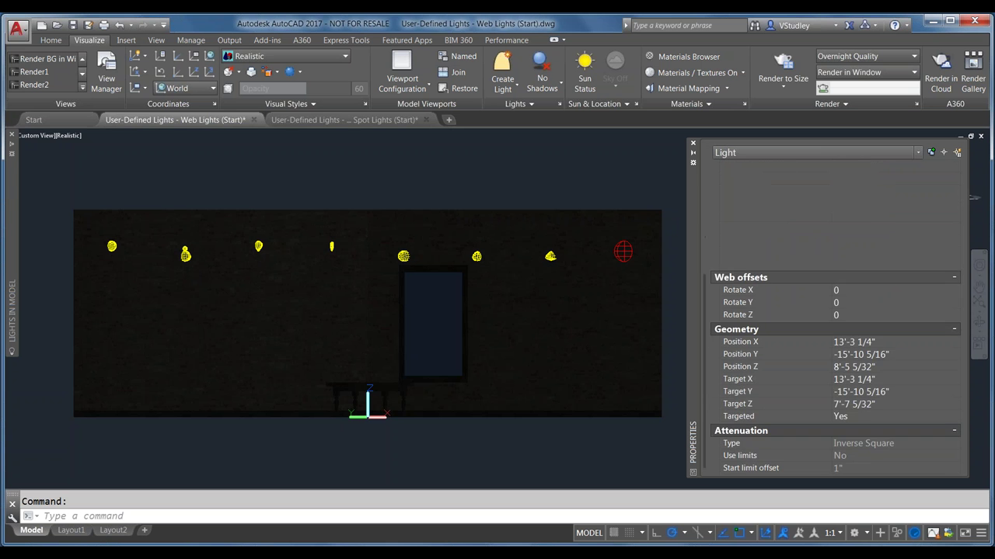
scroll(835, 311, "up", 4)
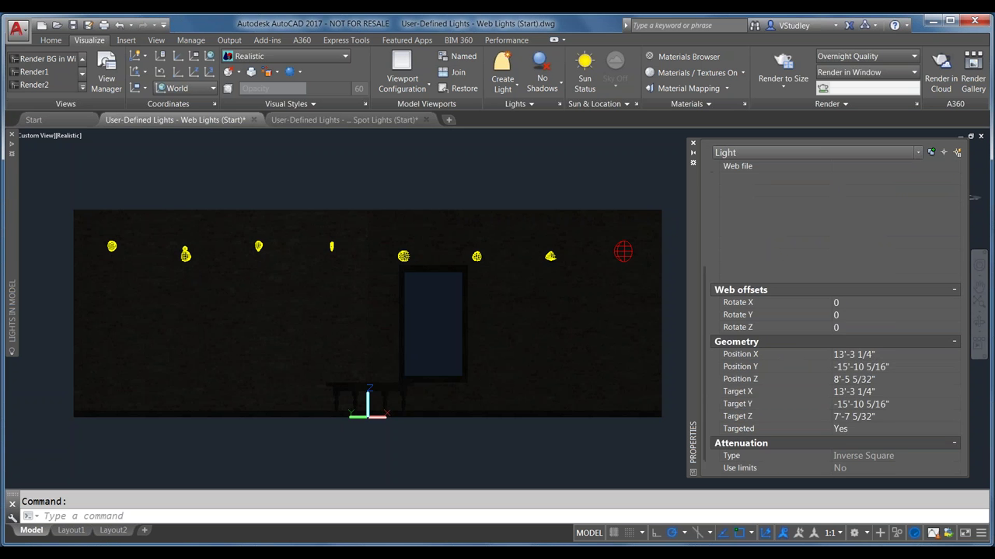
scroll(835, 311, "up", 4)
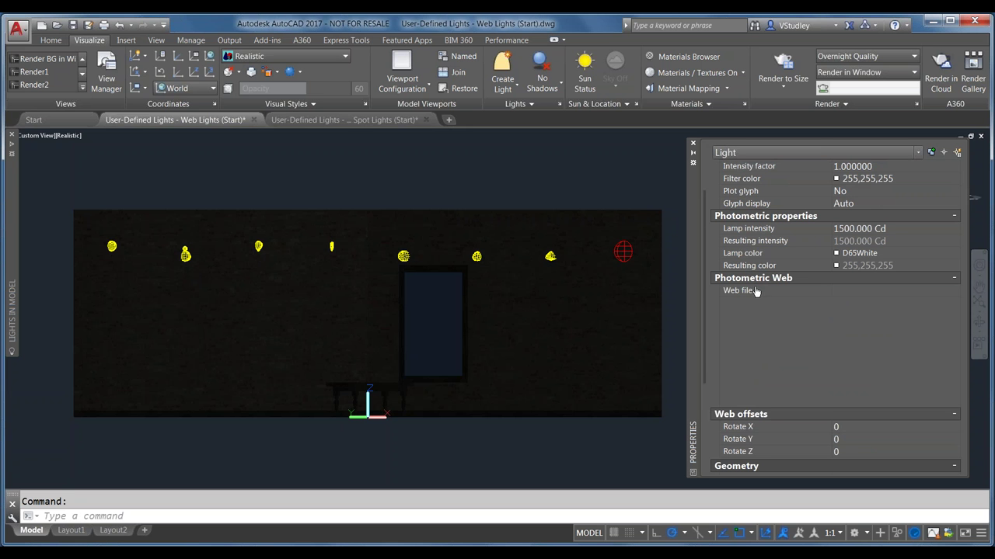
left_click(882, 293)
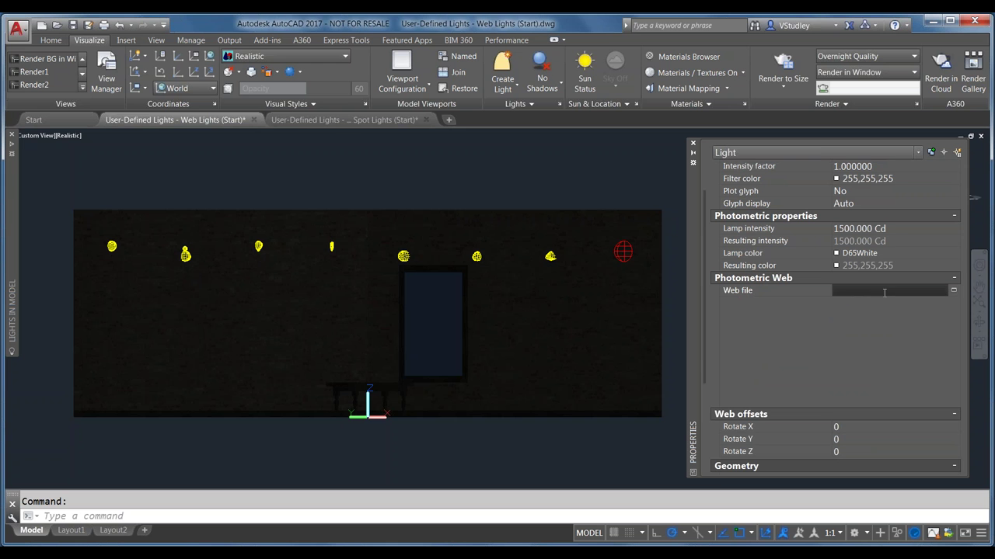
- Browse for a web file, moving the Select Web File dialog aside and staying in the WebFiles folder
left_click(954, 291)
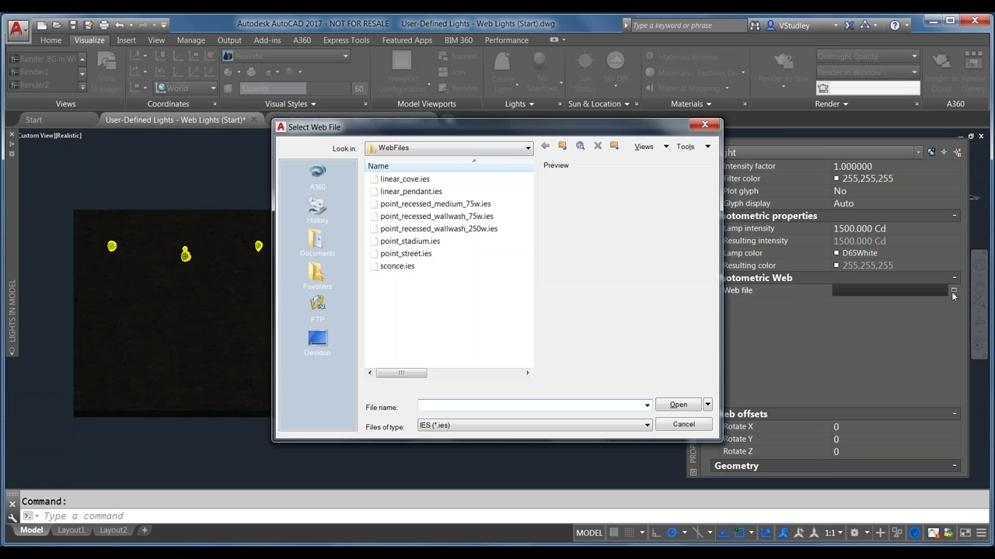
left_click_drag(517, 128, 362, 49)
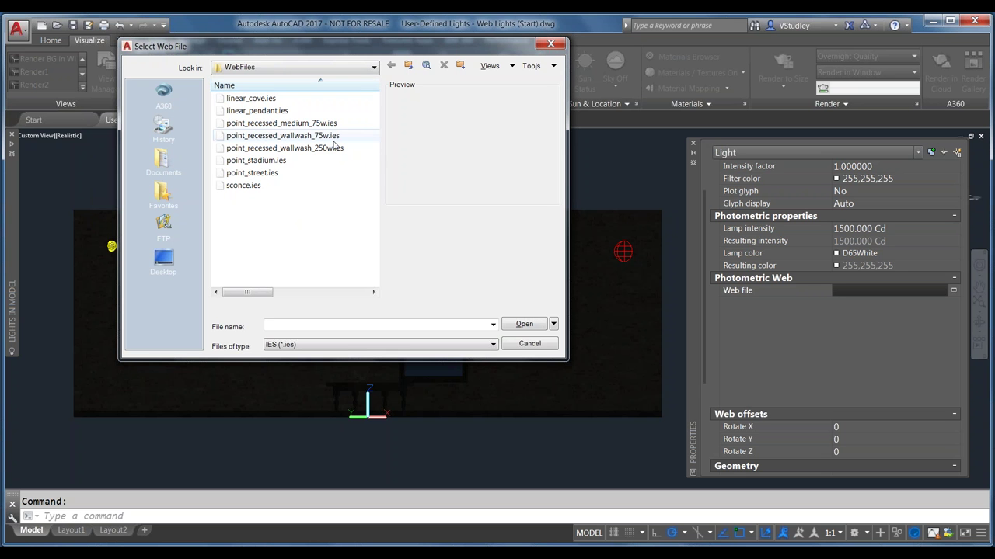
left_click(373, 68)
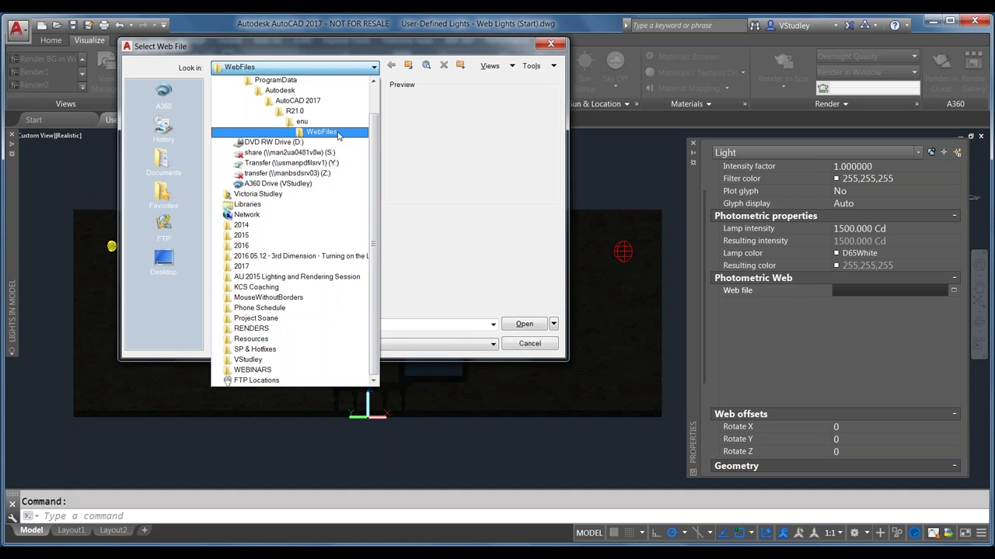
left_click_drag(376, 142, 373, 109)
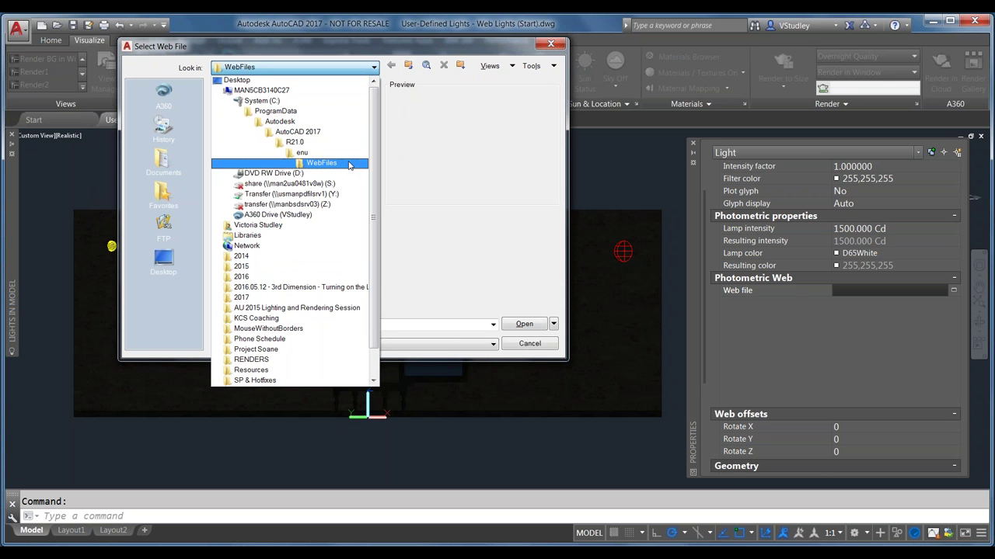
left_click(342, 164)
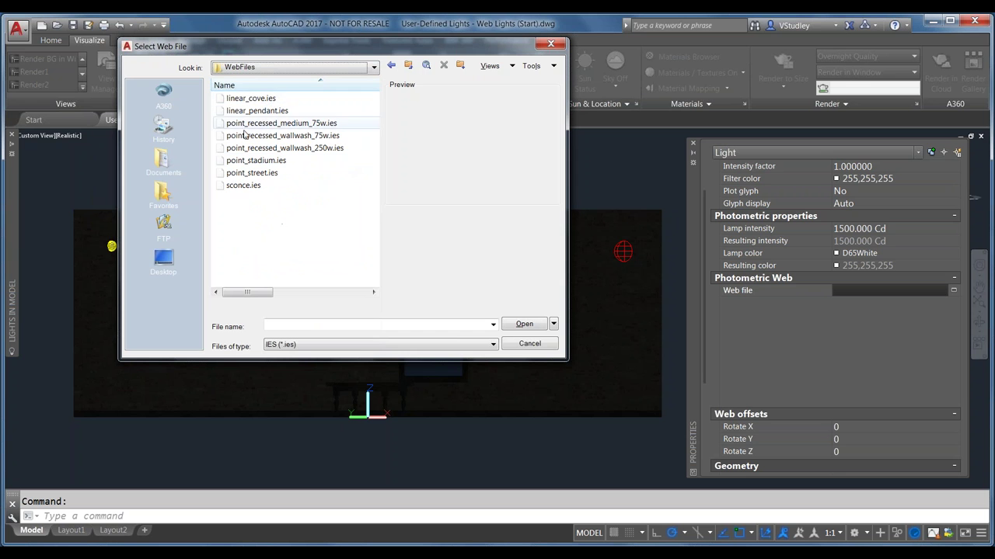
- Preview the linear, recessed, stadium and street web files, then assign sconce.ies to Weblight2
left_click(262, 99)
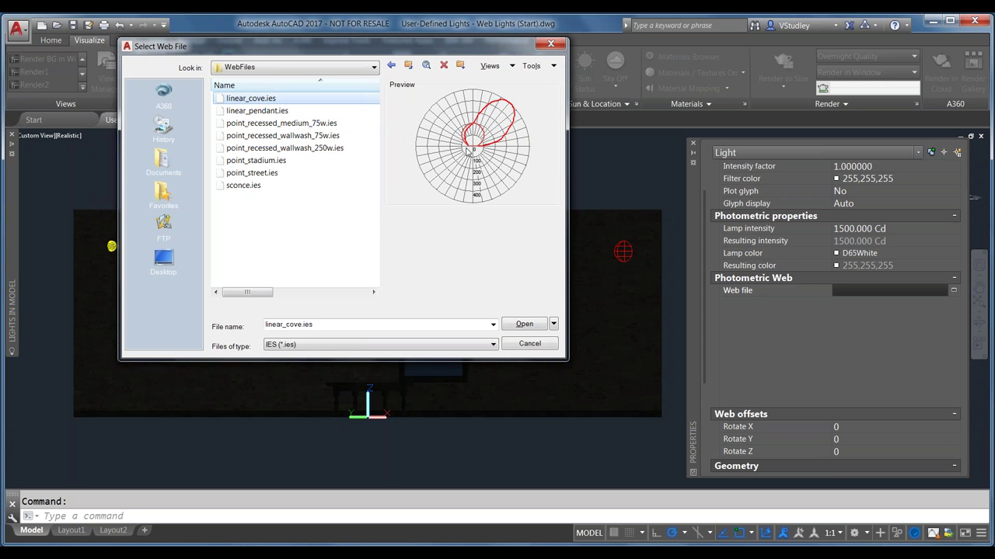
left_click(257, 112)
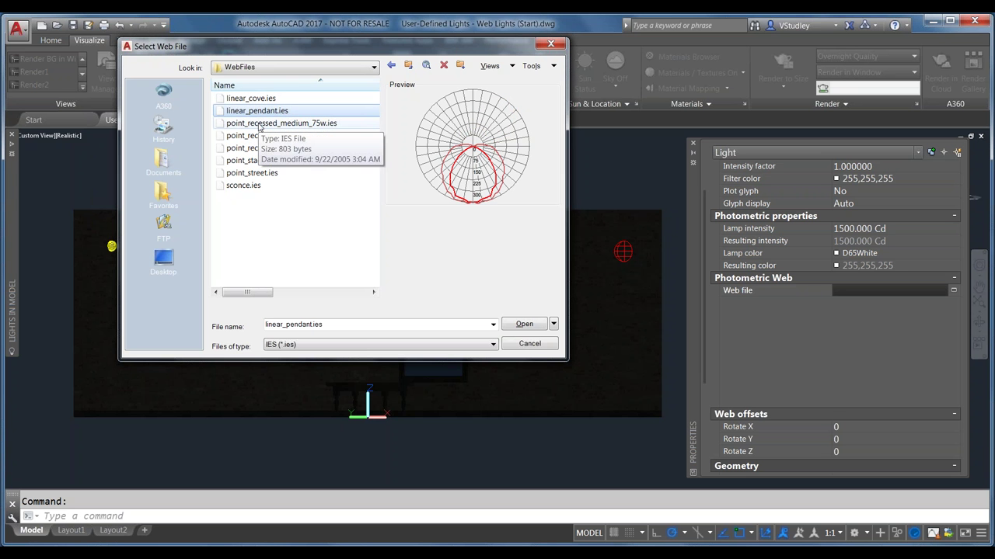
left_click(259, 124)
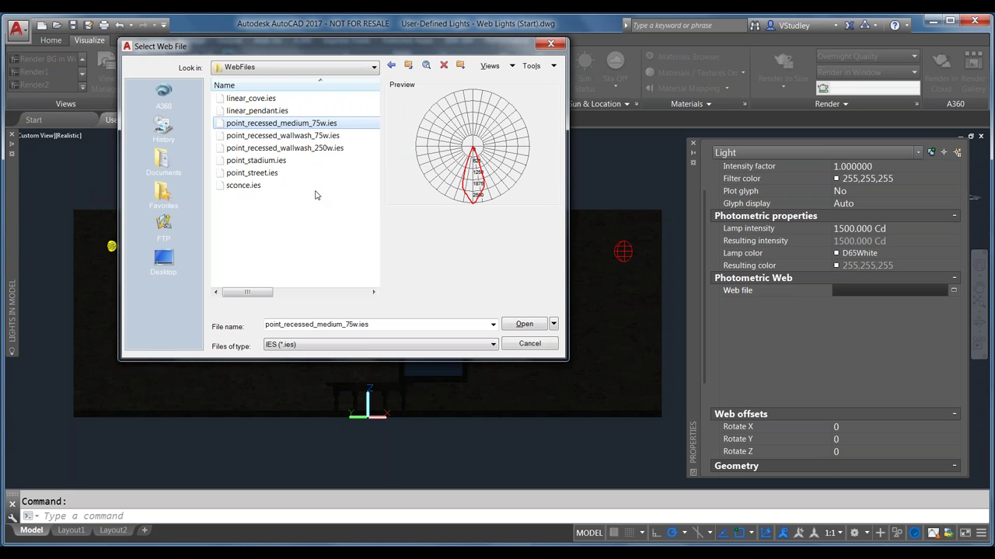
left_click(297, 136)
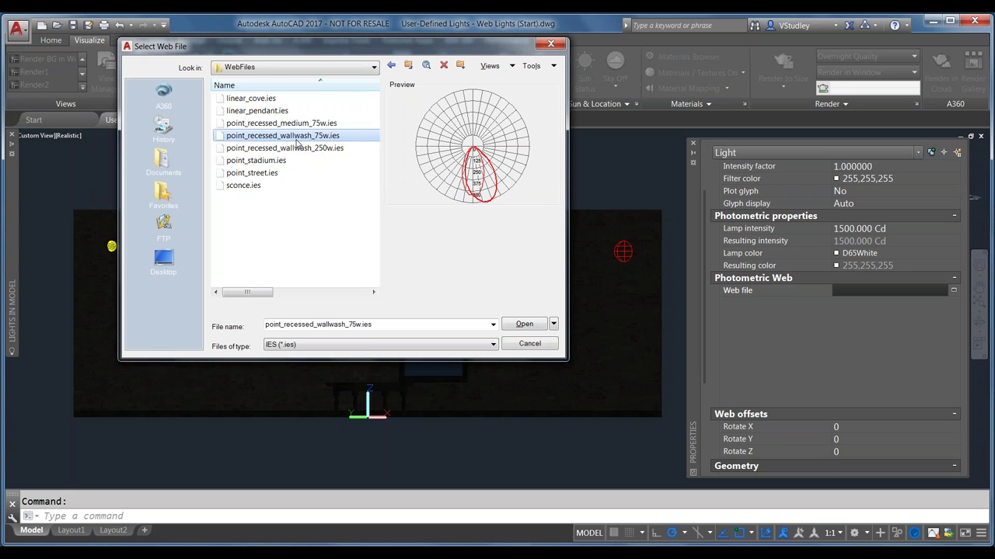
left_click(300, 125)
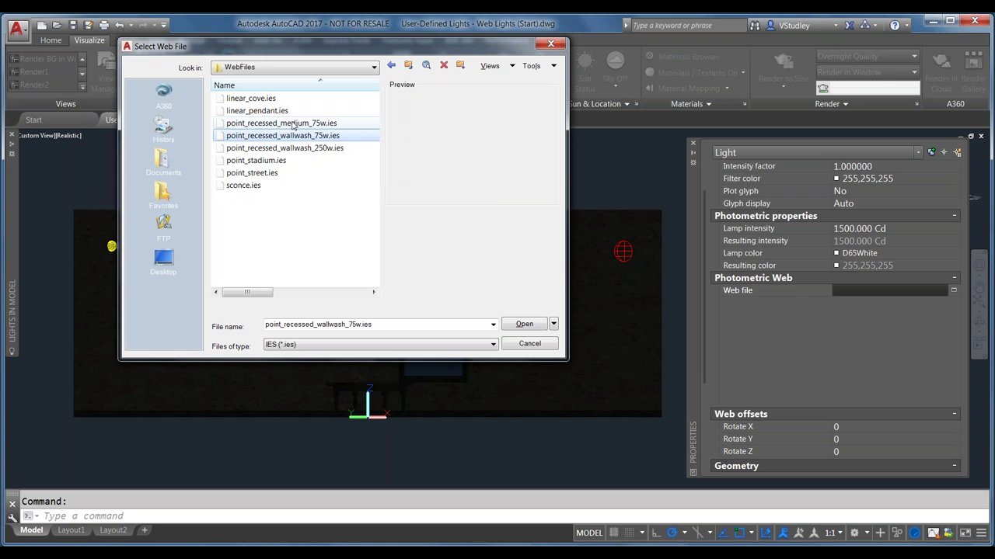
left_click(302, 136)
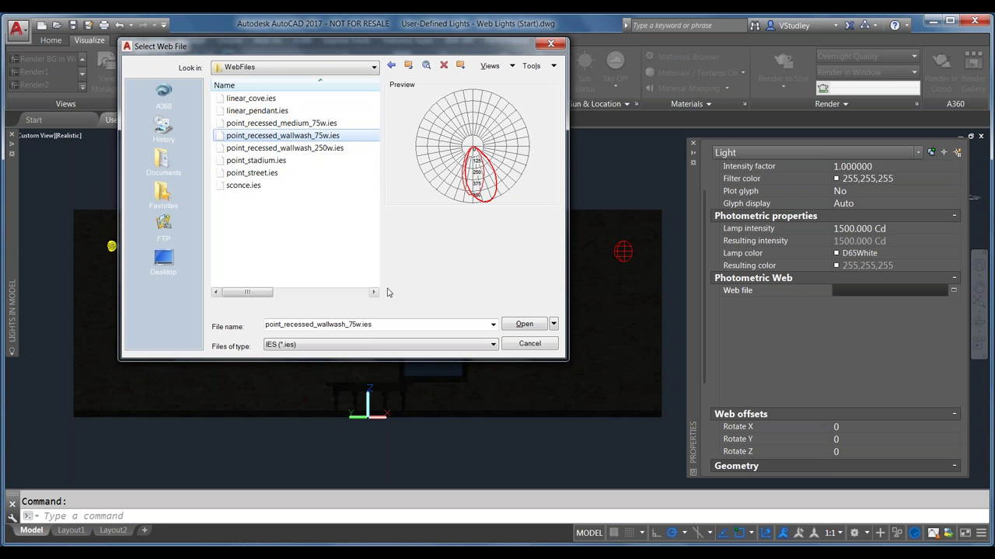
left_click(262, 152)
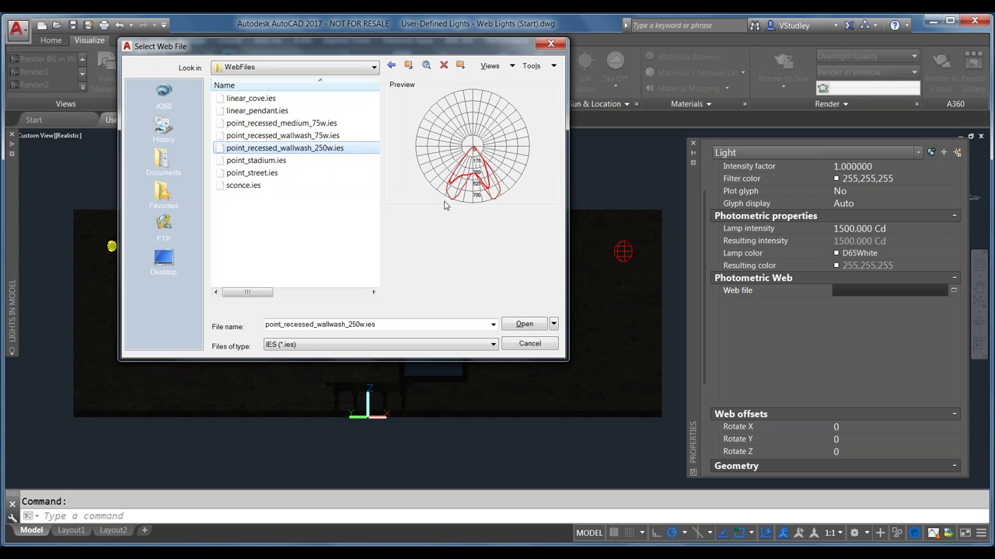
left_click(248, 162)
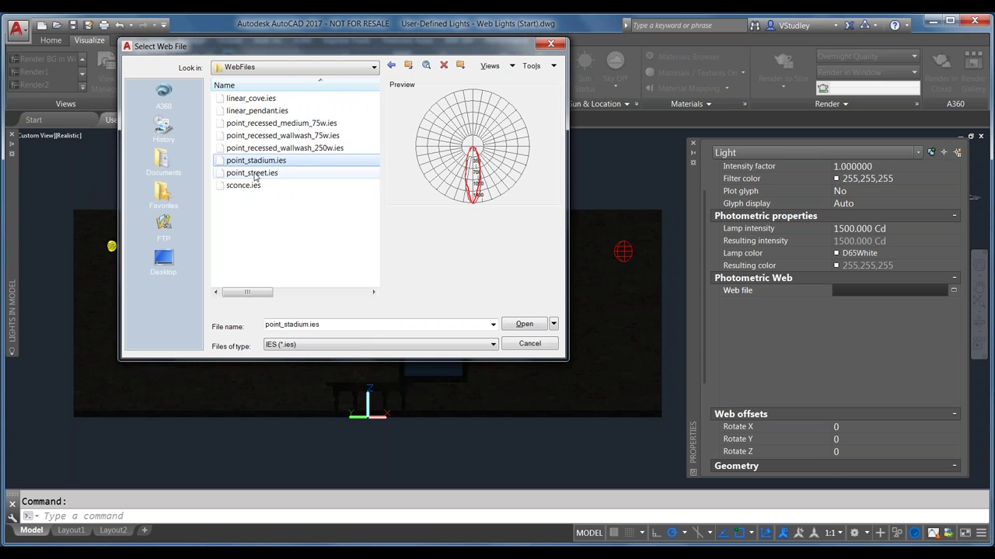
left_click(253, 174)
left_click(243, 185)
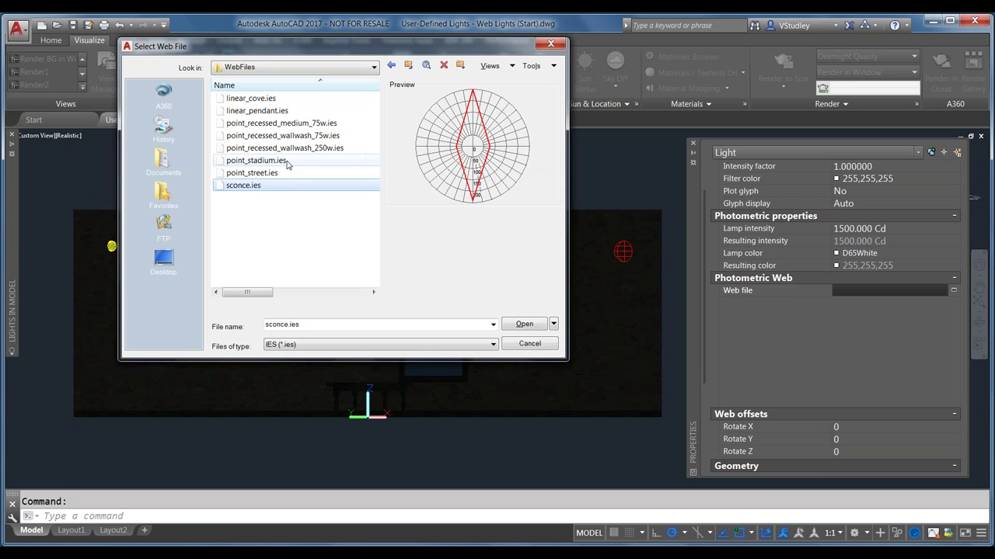
left_click(520, 327)
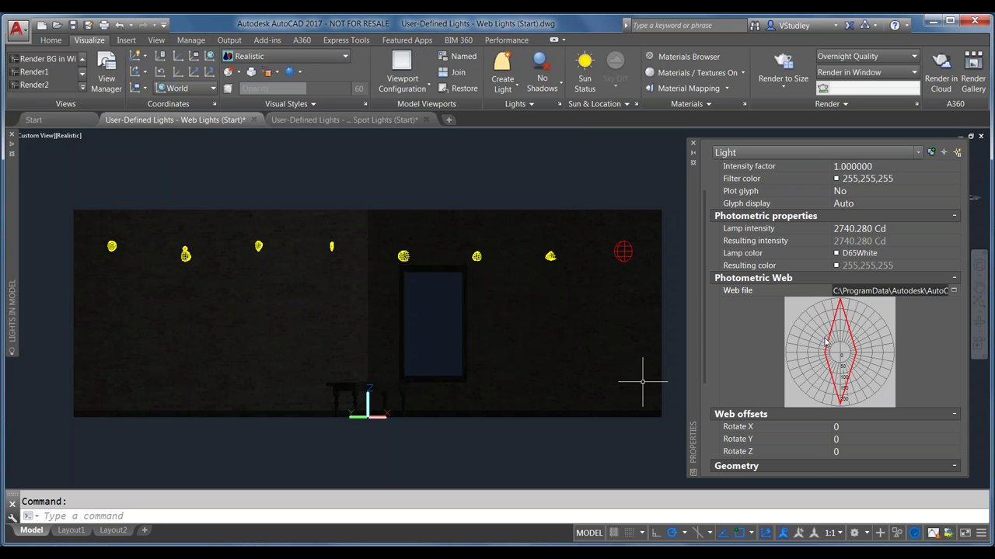
- Move the Properties palette aside and switch the viewport to 2D Wireframe
left_click_drag(692, 286, 377, 283)
left_click(828, 294)
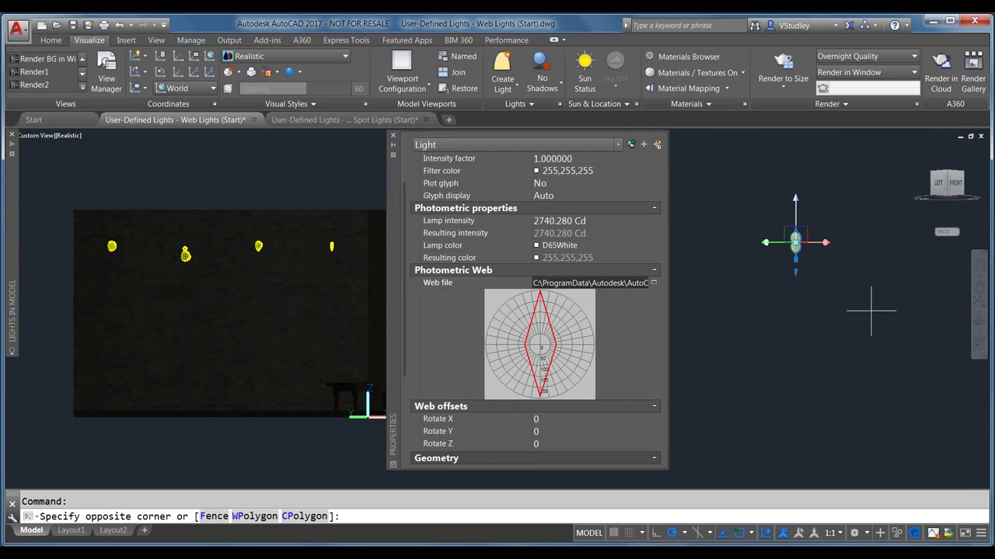
key("Escape")
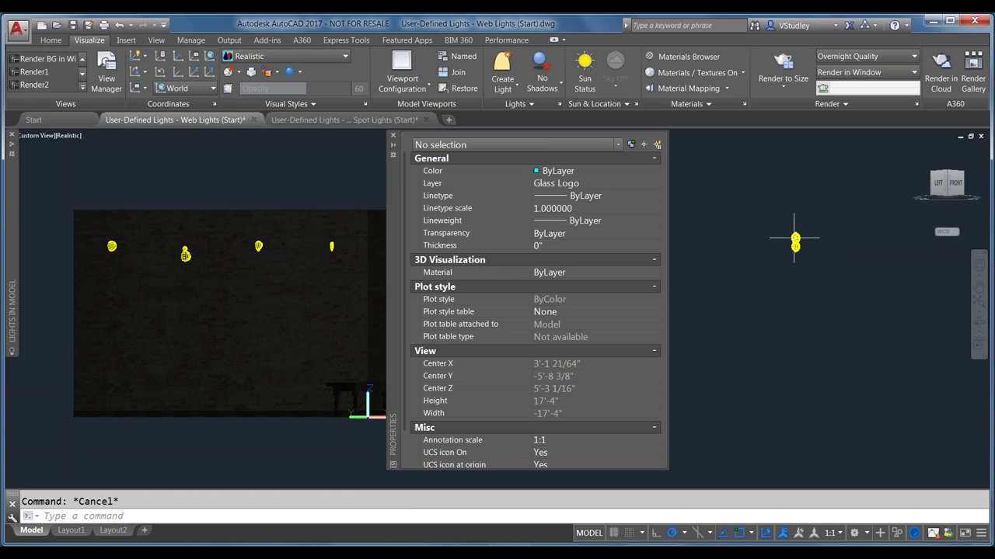
left_click(795, 240)
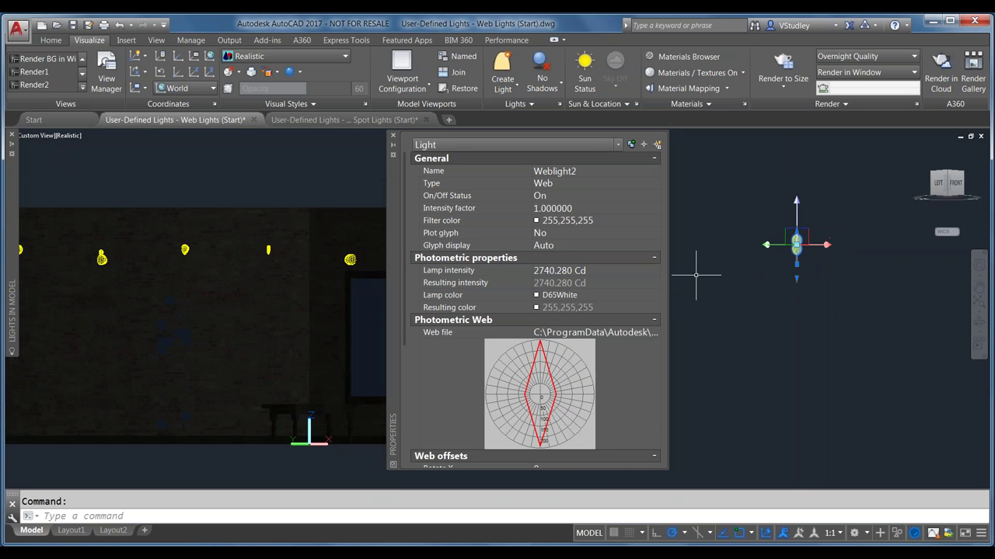
left_click(77, 138)
left_click(113, 164)
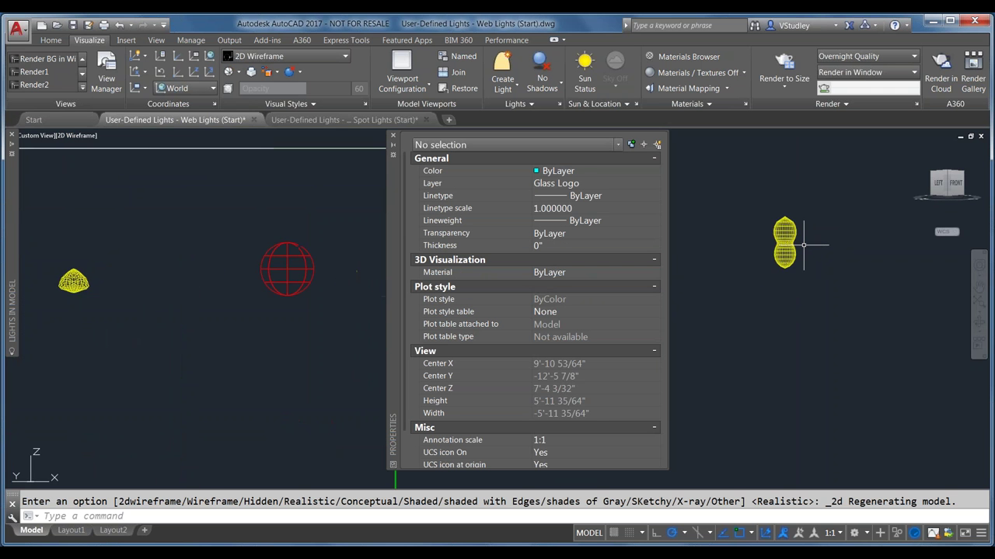
- Zoom in to inspect Weblight2's sconce web glyph, then return the Properties palette to the right
scroll(803, 245, "up", 8)
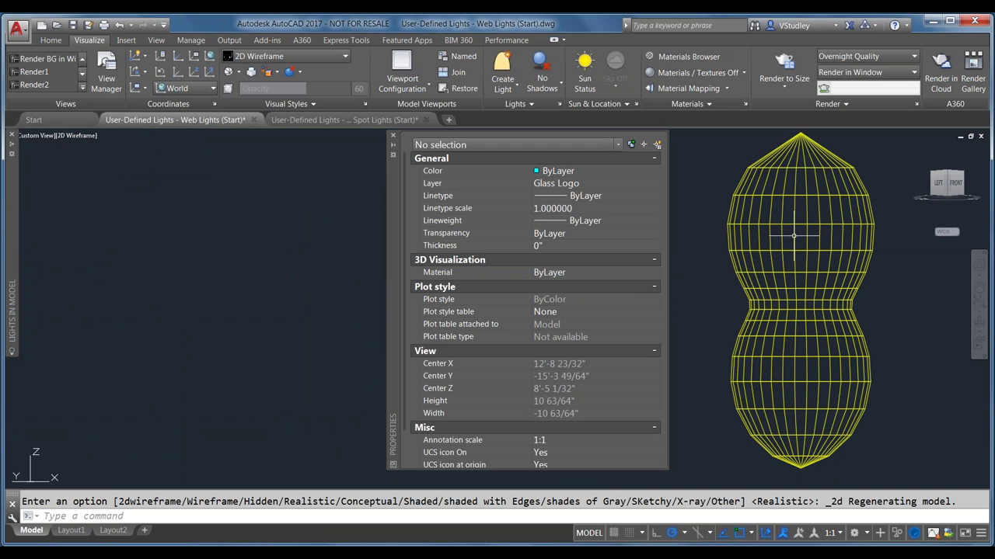
left_click(746, 235)
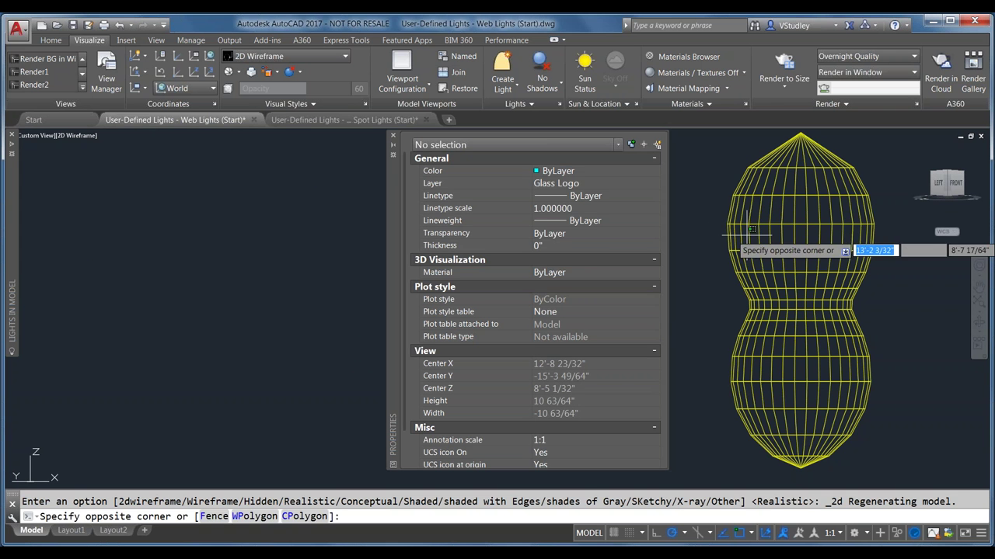
left_click(712, 226)
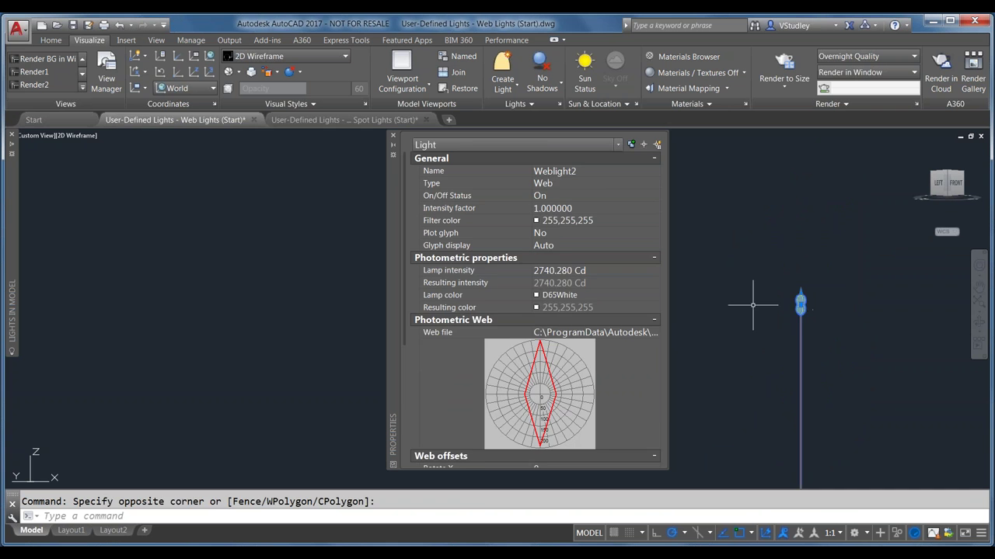
key("Escape")
scroll(715, 272, "up", 3)
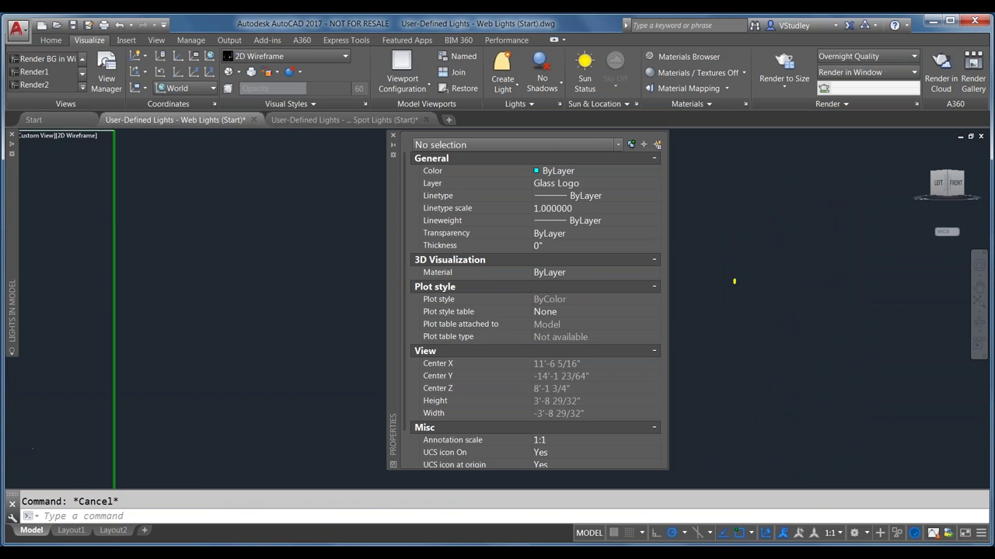
scroll(811, 274, "down", 3)
left_click(812, 278)
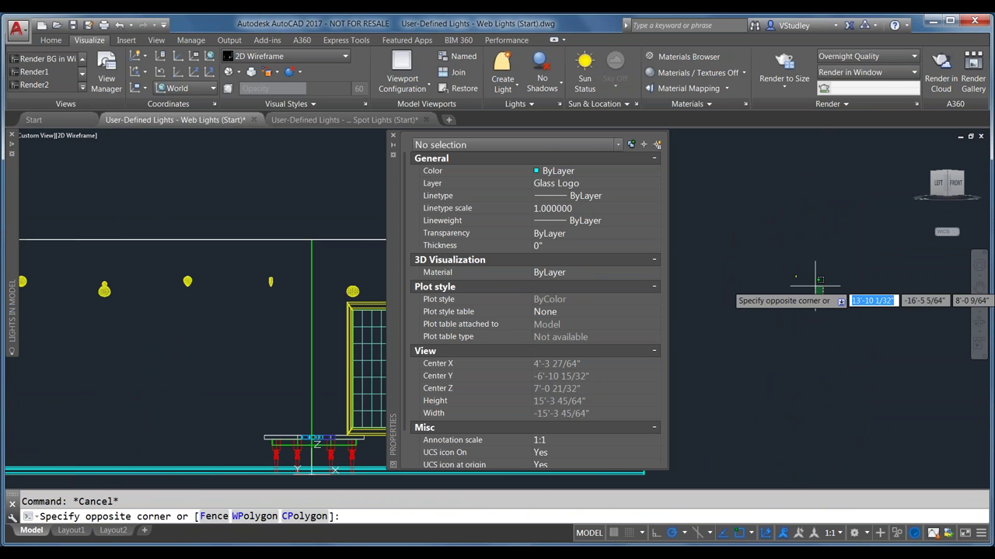
left_click(810, 279)
left_click_drag(394, 238, 631, 238)
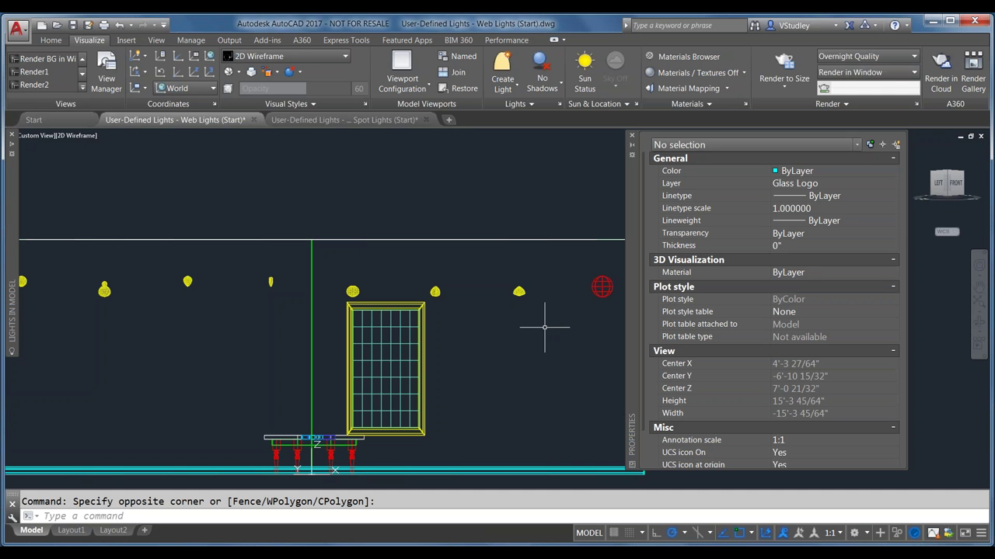
mouse_move(565, 553)
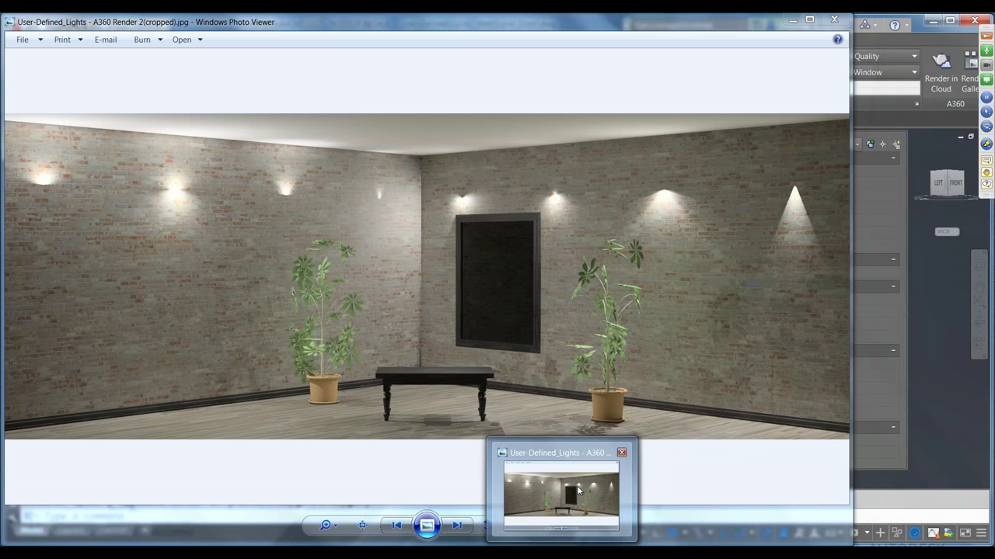
left_click(565, 458)
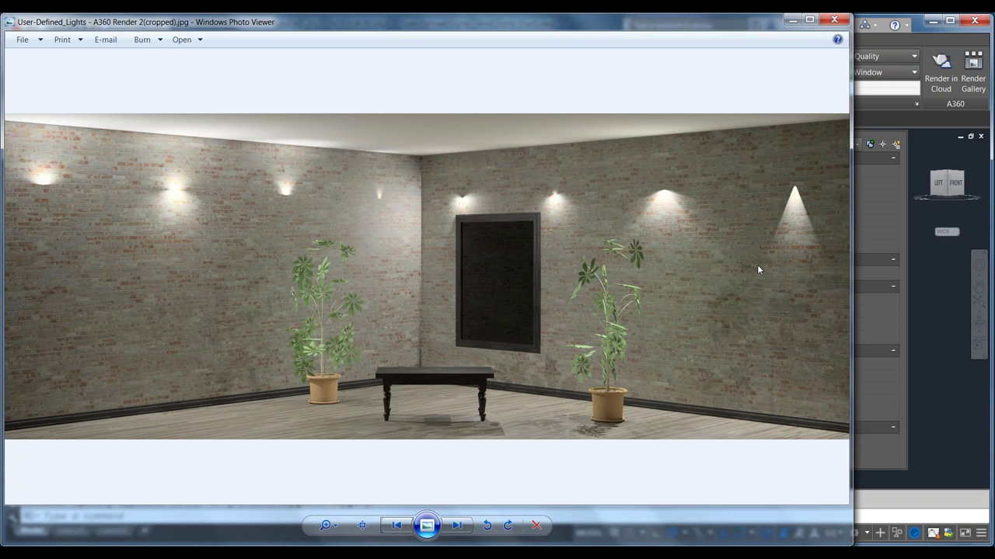
left_click(926, 425)
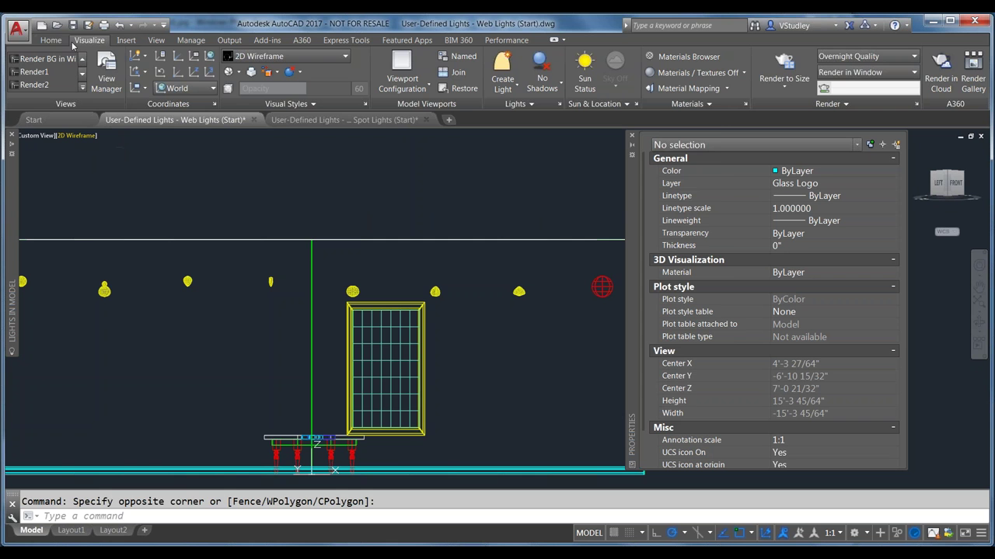
- Open Luminary Assembly - Point Light.dwg and Luminary Assembly - Web Light.dwg together
left_click(57, 25)
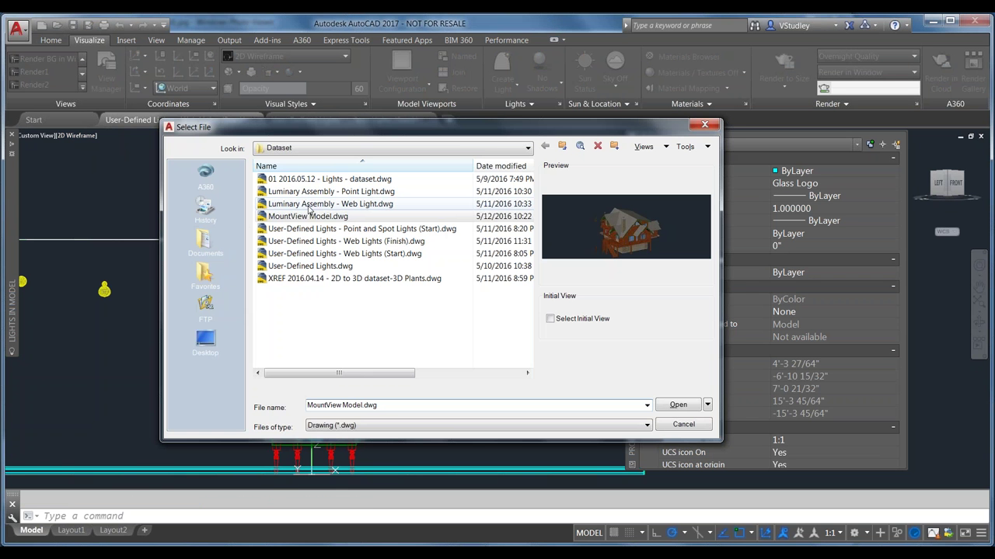
left_click(326, 192)
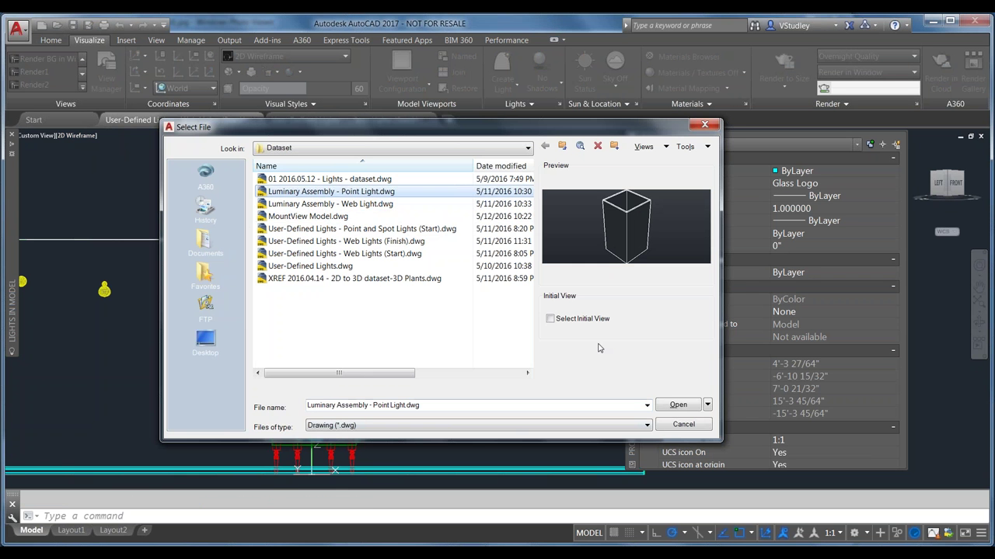
left_click(335, 204, "ctrl")
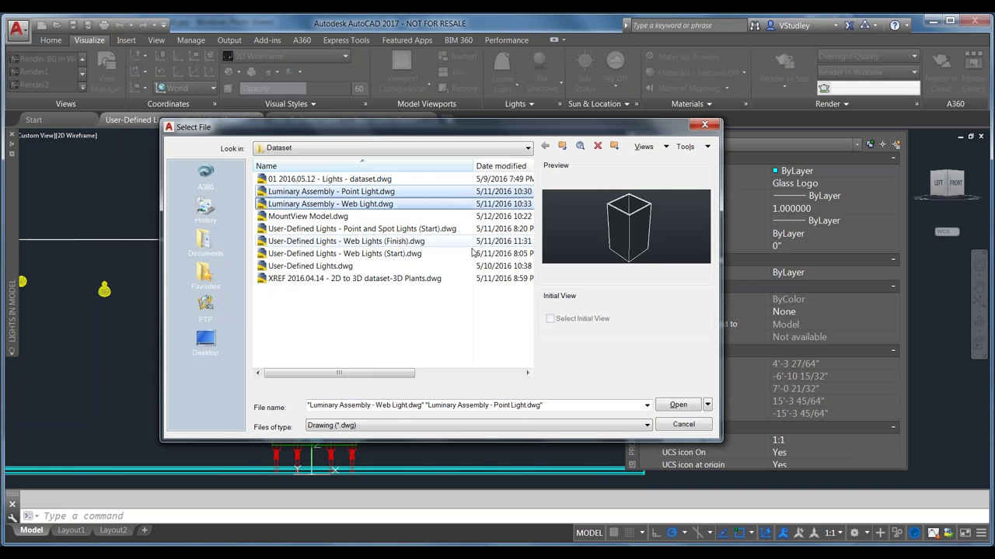
left_click(678, 405)
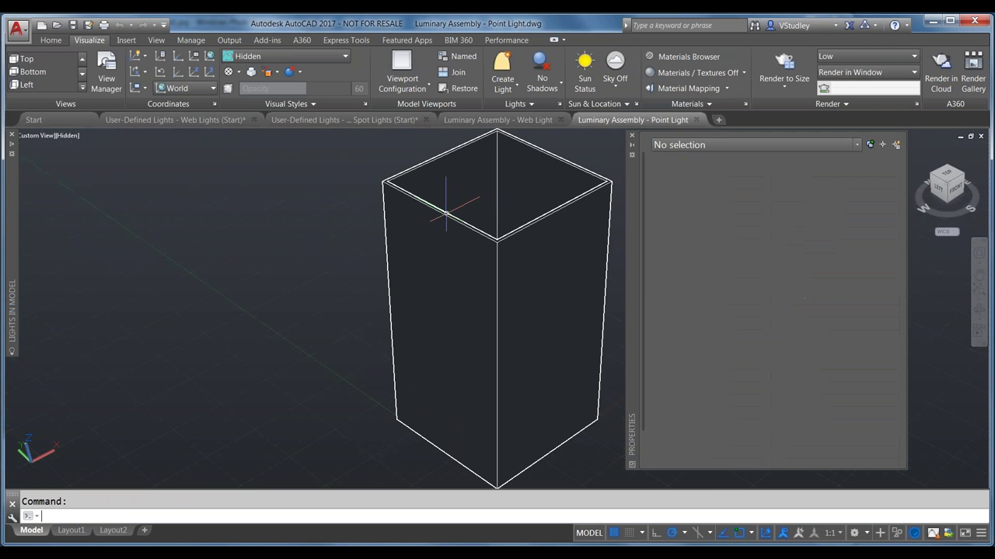
left_click(632, 136)
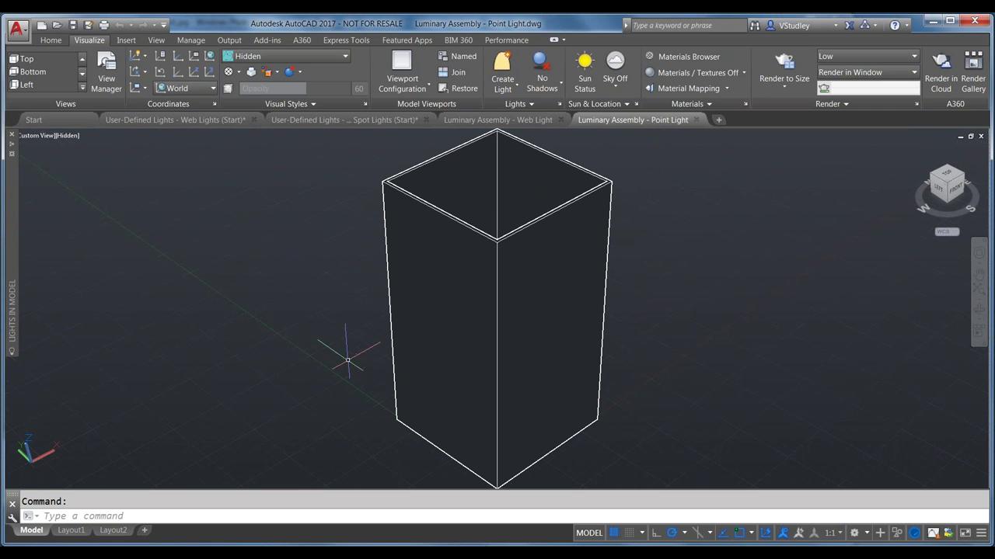
scroll(416, 299, "down", 2)
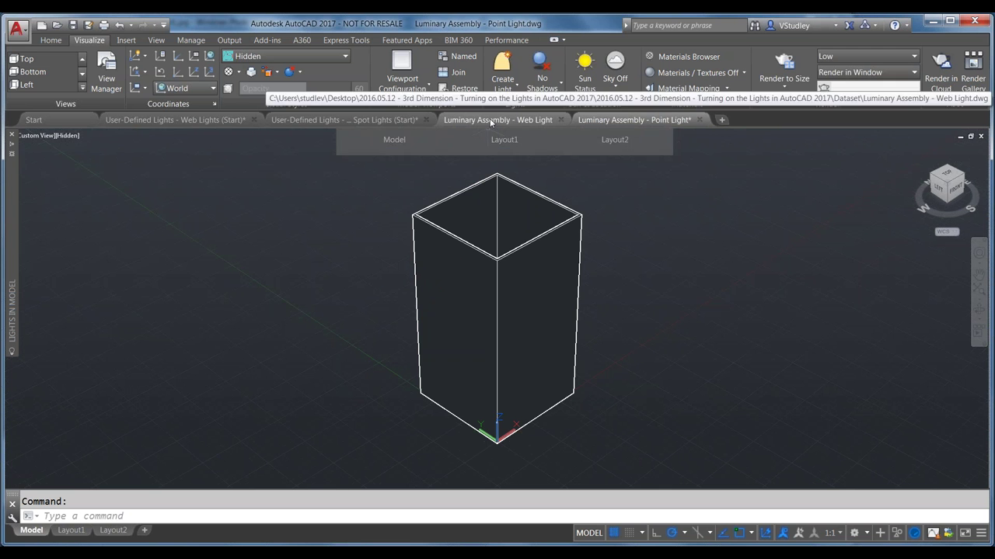
left_click(526, 244)
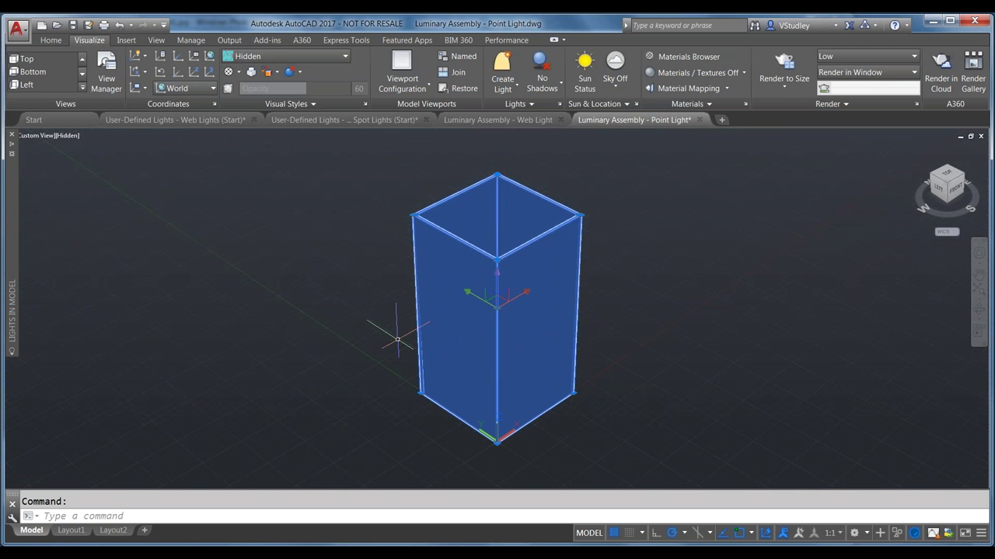
key("Escape")
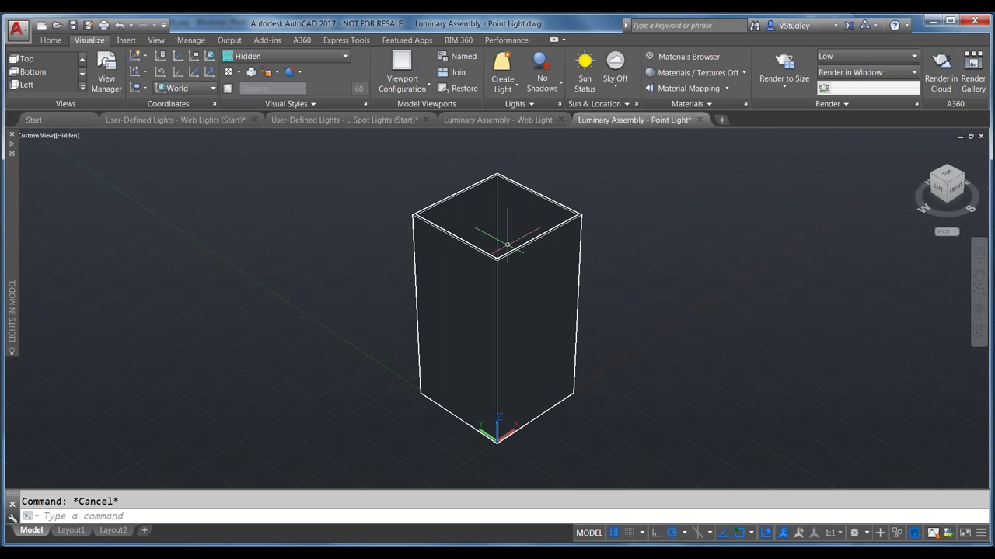
middle_click_drag(508, 245, 506, 324, "shift")
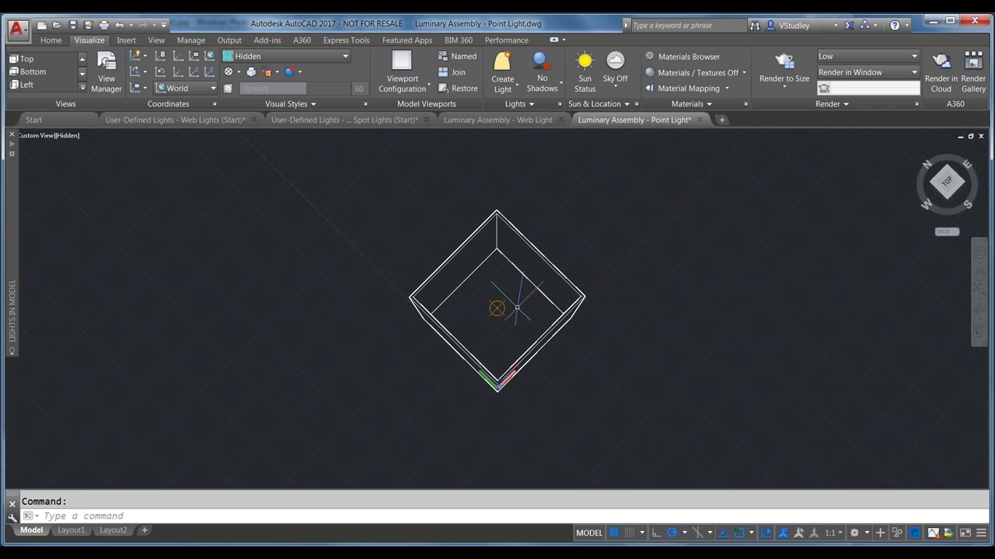
left_click(495, 296)
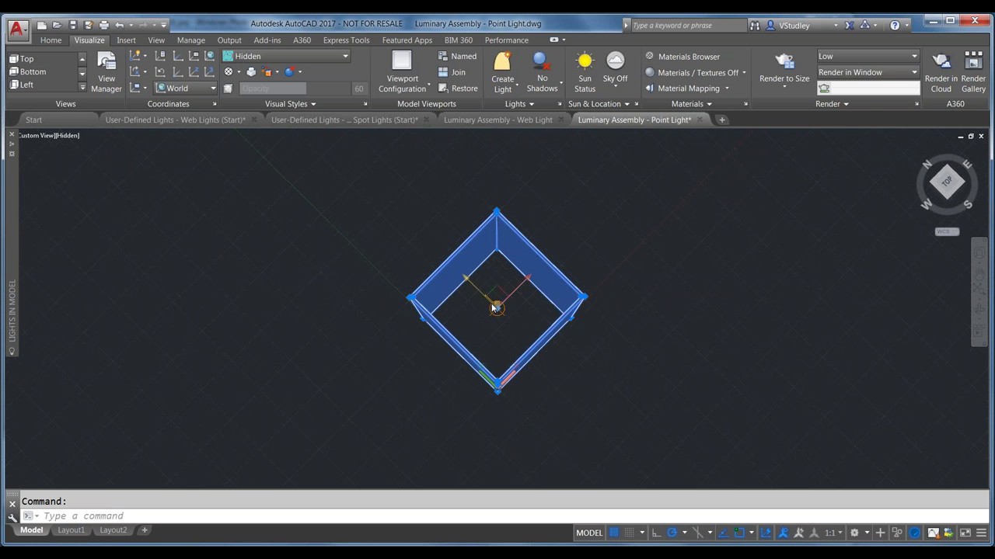
key("Escape")
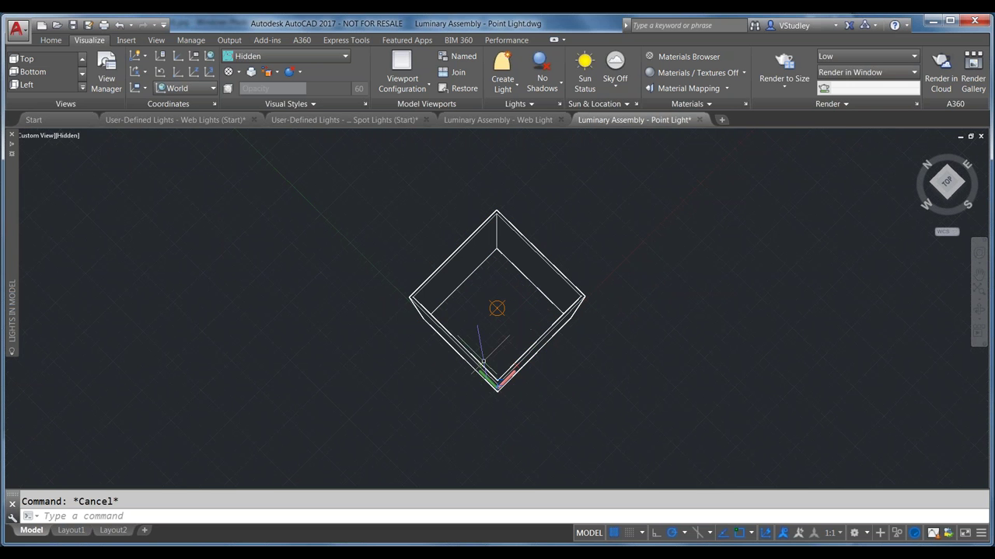
mouse_move(14, 286)
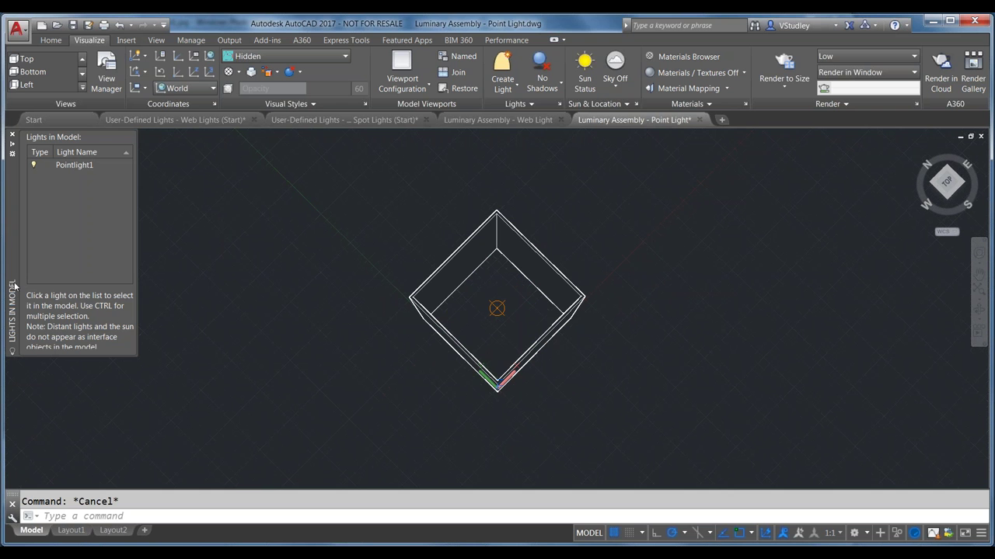
left_click(71, 166)
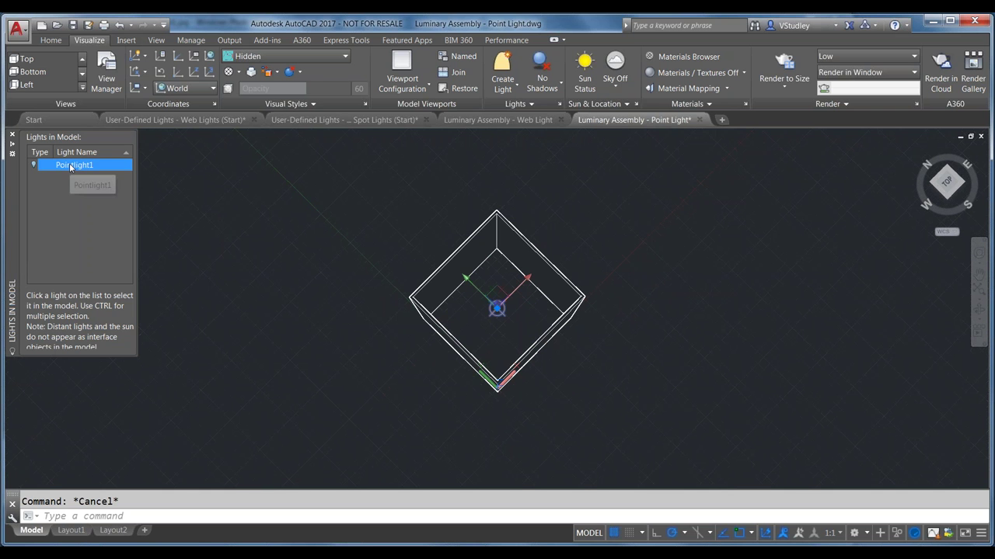
right_click(71, 165)
left_click(105, 186)
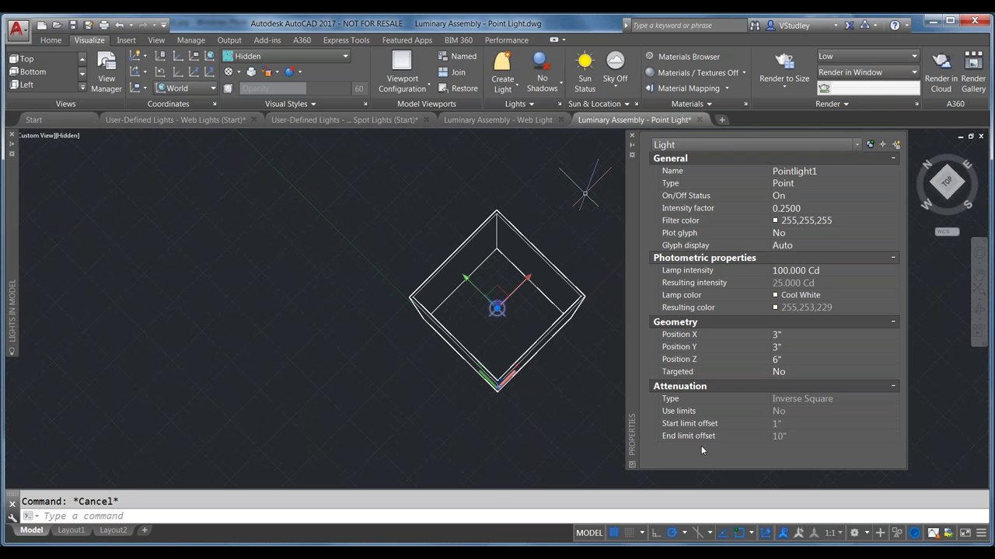
key("Escape")
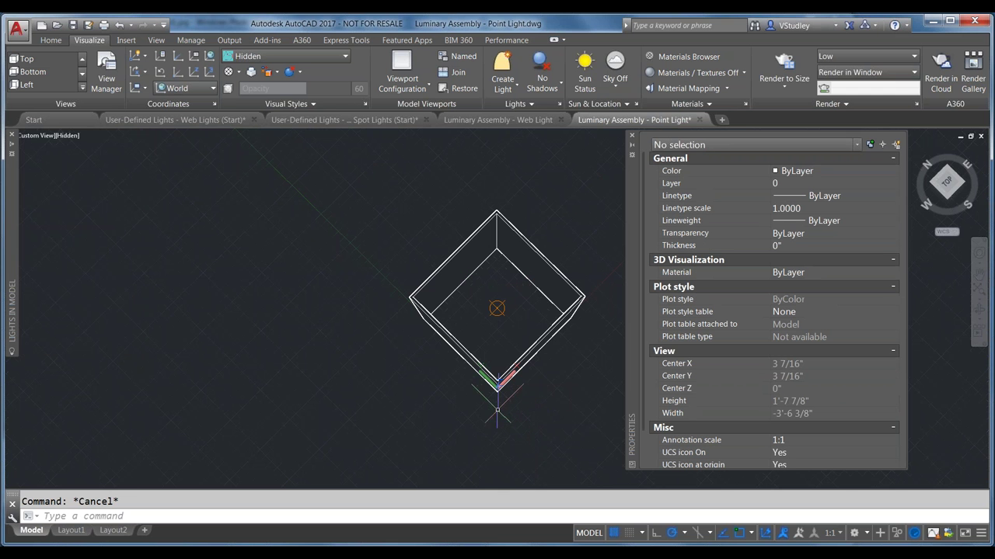
middle_click_drag(497, 423, 448, 340, "shift")
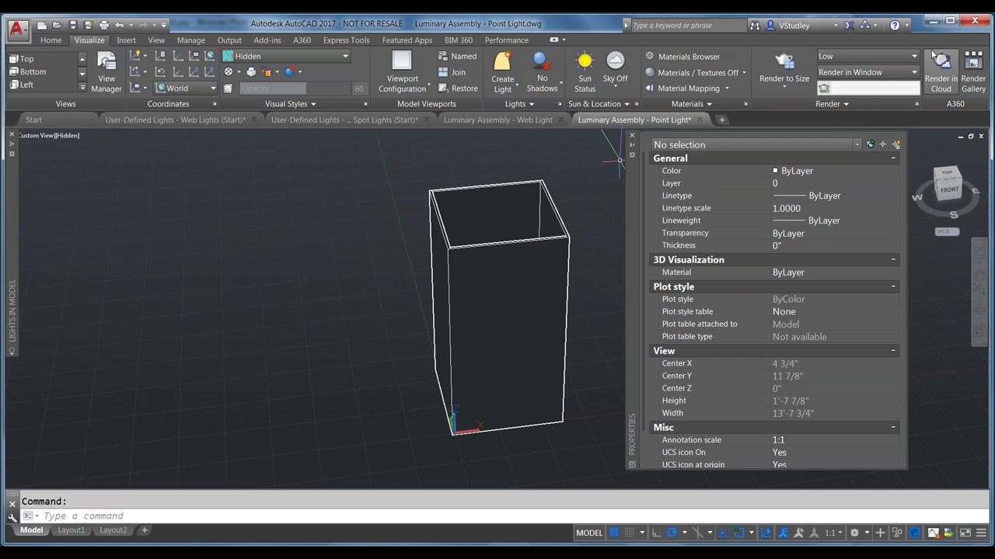
- Render the Point Light lamp-shade box, review the result, and close the render window
left_click(790, 88)
left_click(790, 88)
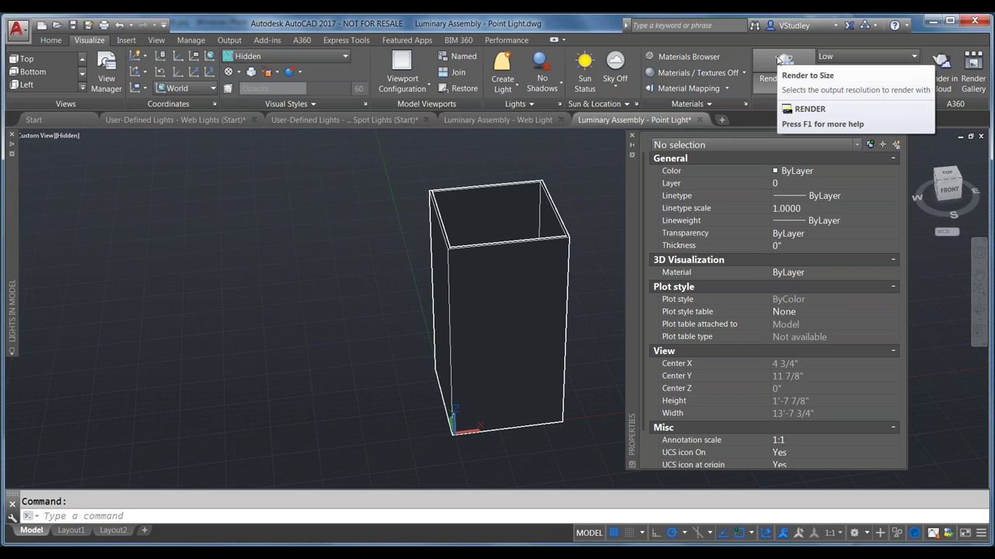
left_click(779, 60)
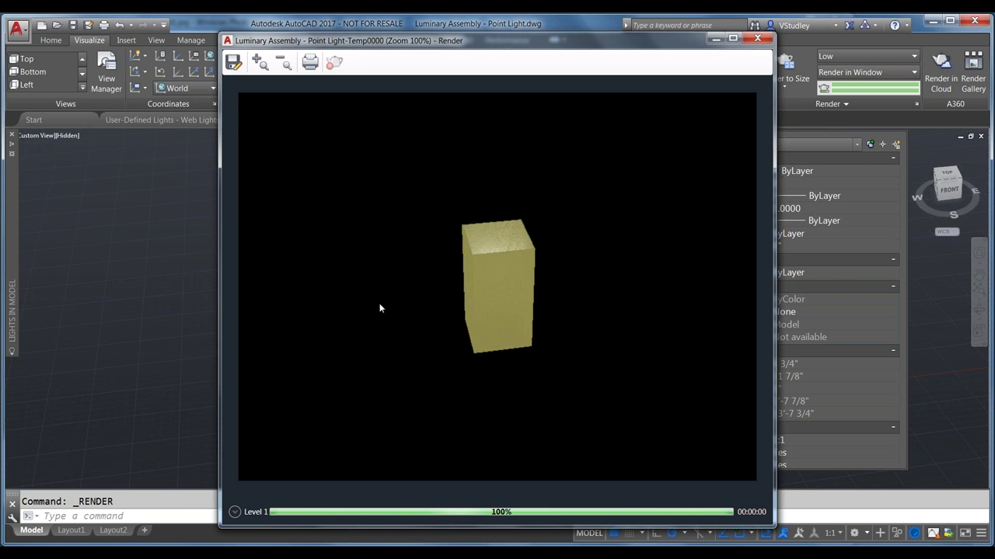
left_click(758, 38)
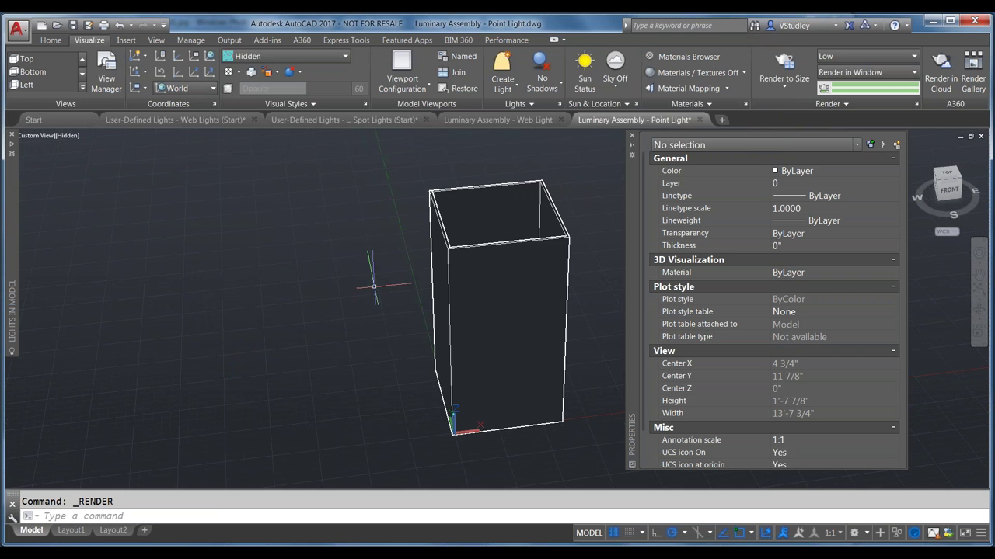
left_click(704, 103)
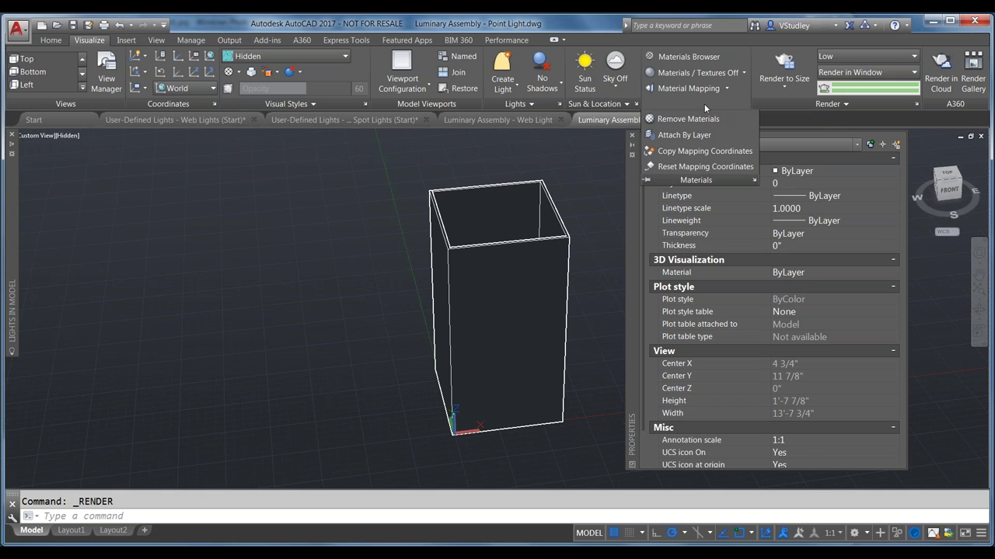
- Rename the drawing's Beige material to 'Beige (illum)' in the Materials Editor
left_click(703, 58)
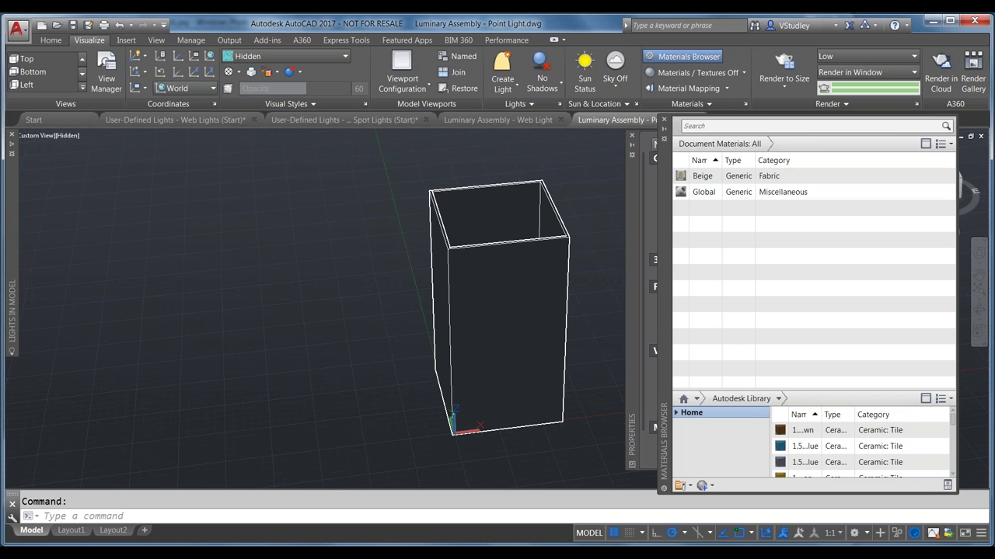
left_click(705, 178)
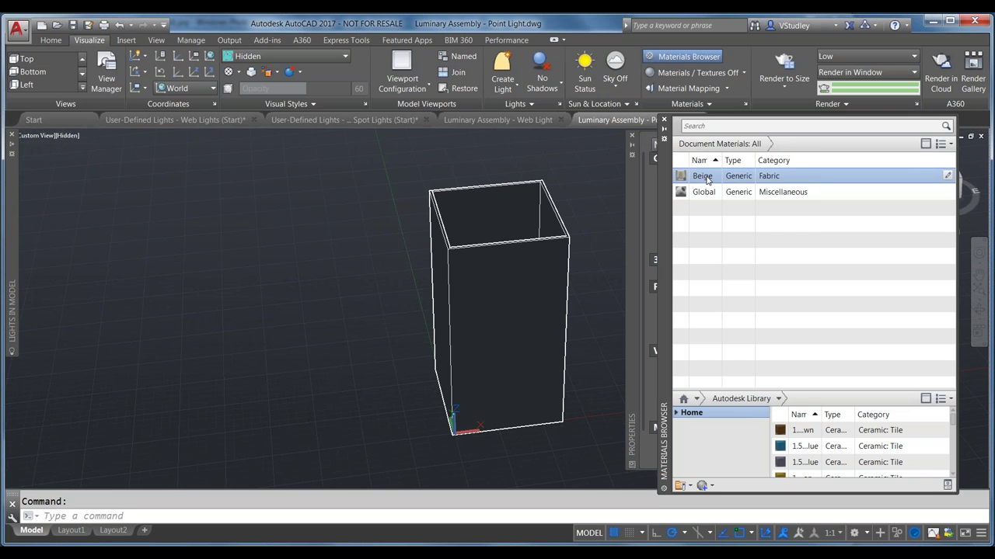
right_click(707, 180)
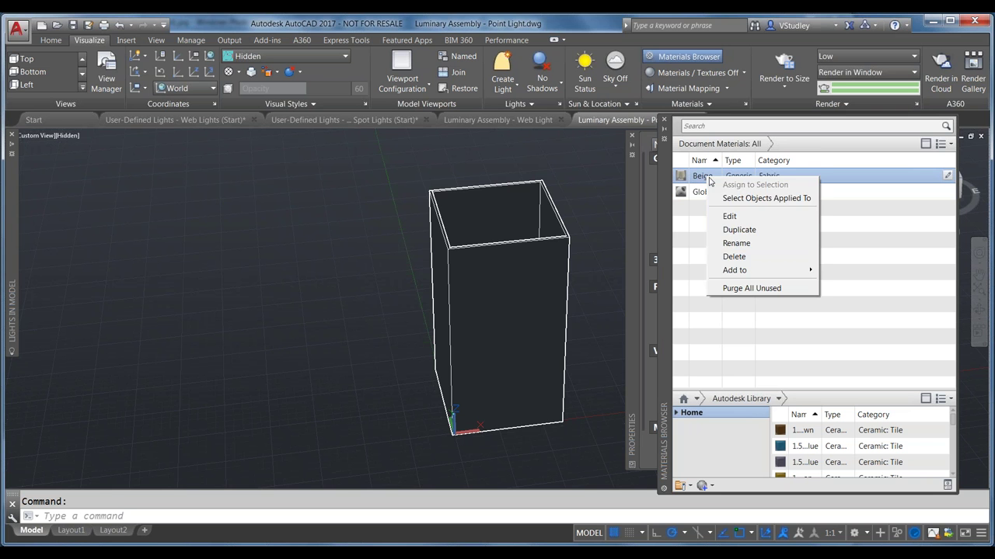
left_click(719, 216)
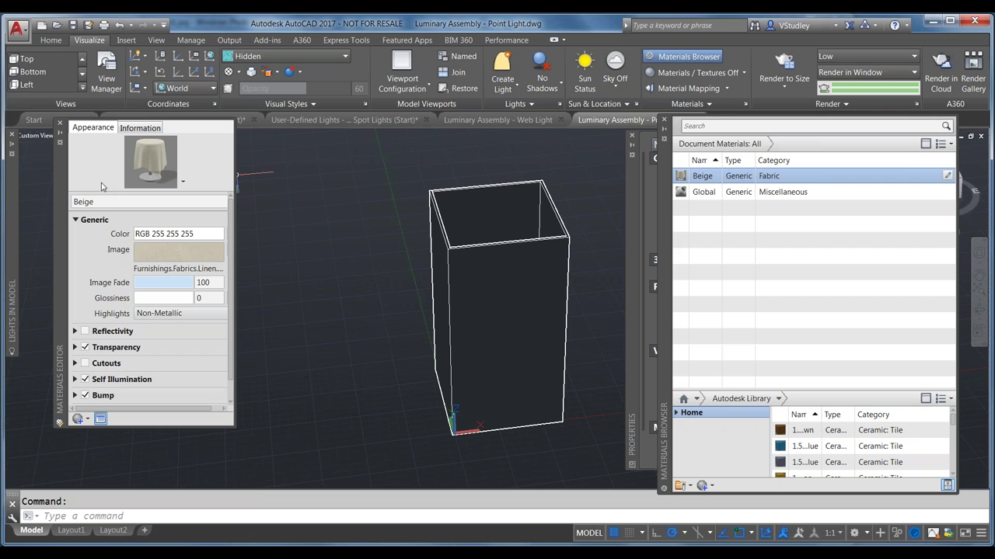
double_click(119, 203)
left_click(119, 203)
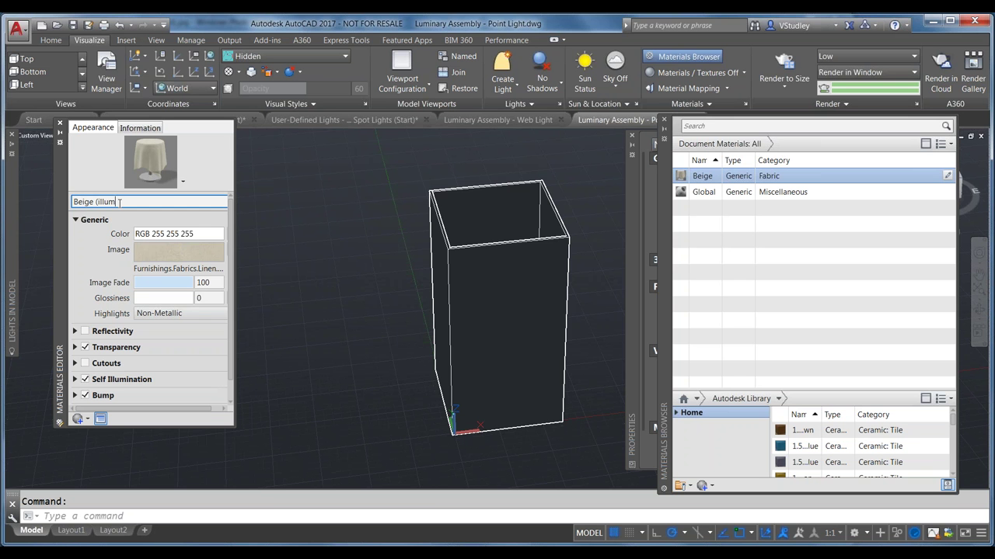
key("Return")
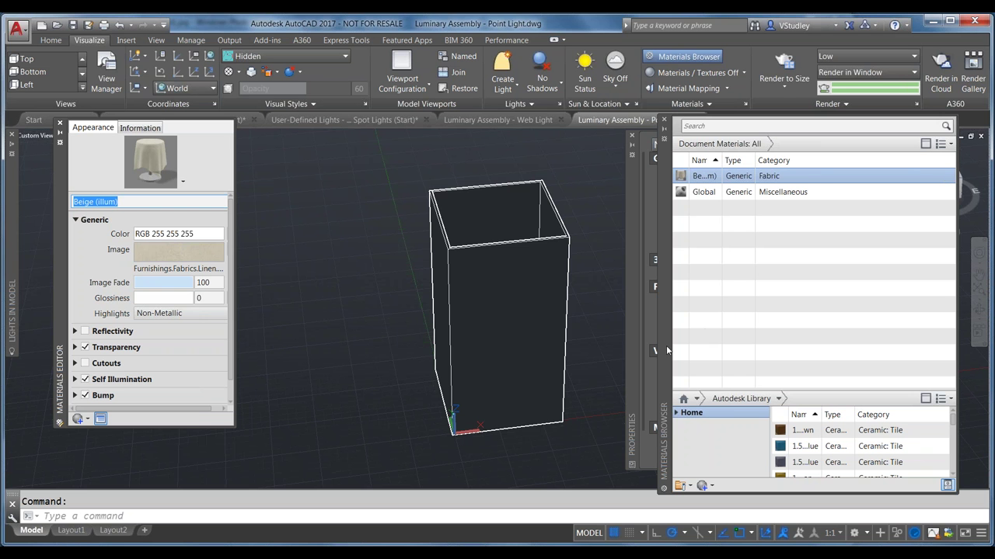
- Search the material library for 'beige', widen the Name column, then clear the search
left_click(765, 127)
type("beig")
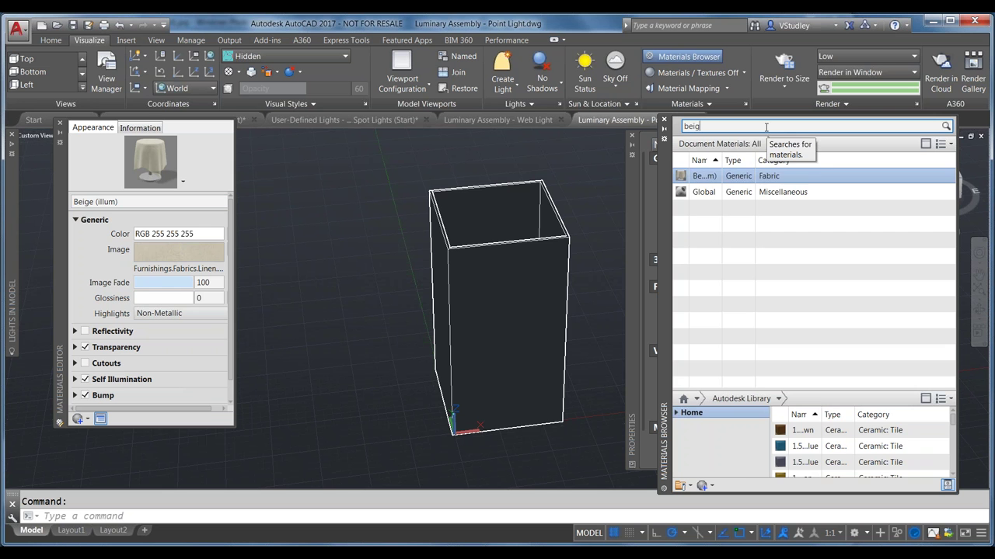
type("e")
key("Return")
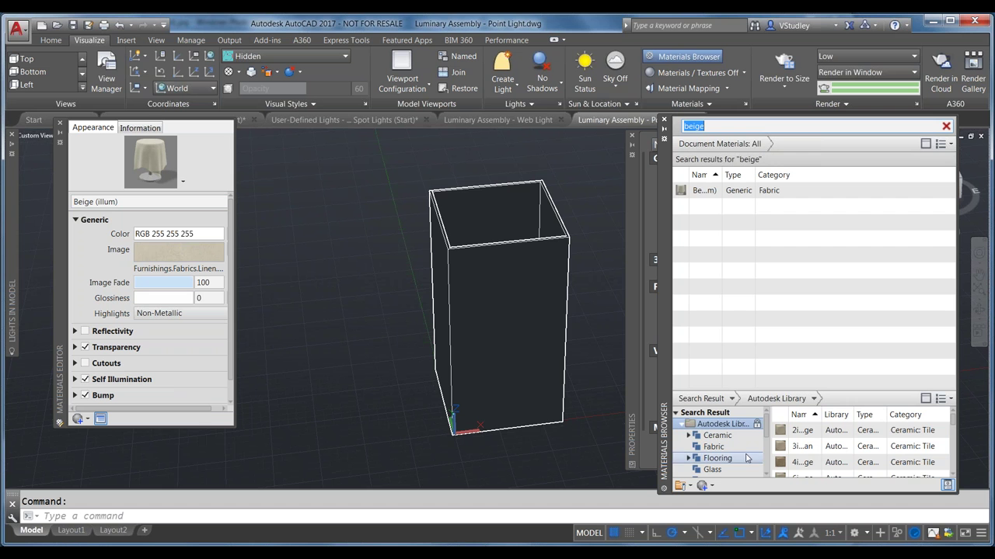
left_click(801, 430)
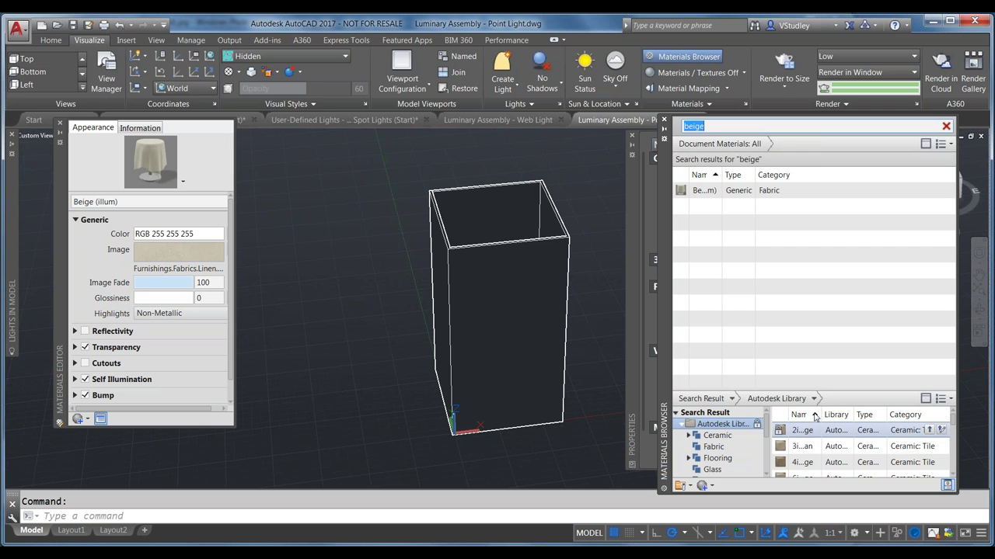
left_click_drag(824, 414, 857, 413)
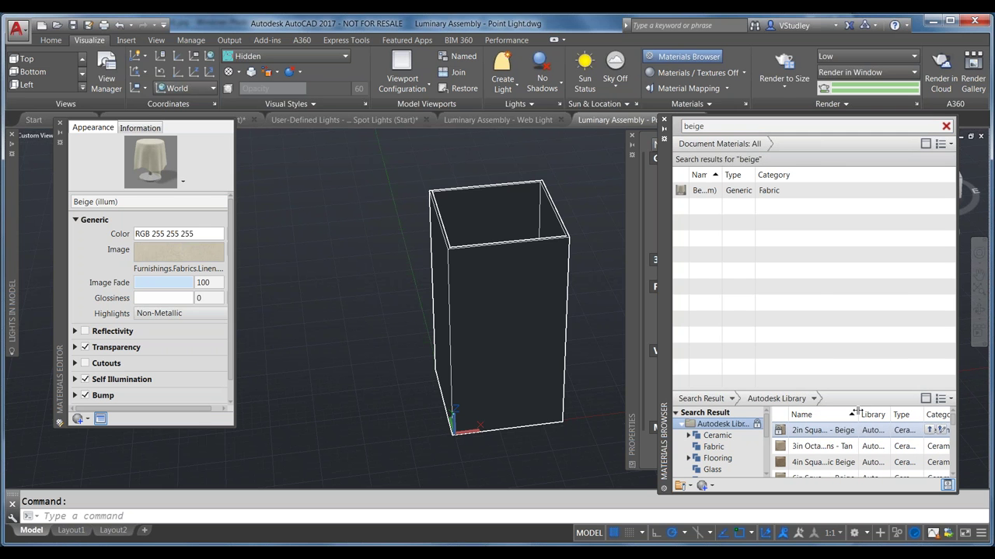
left_click(684, 126)
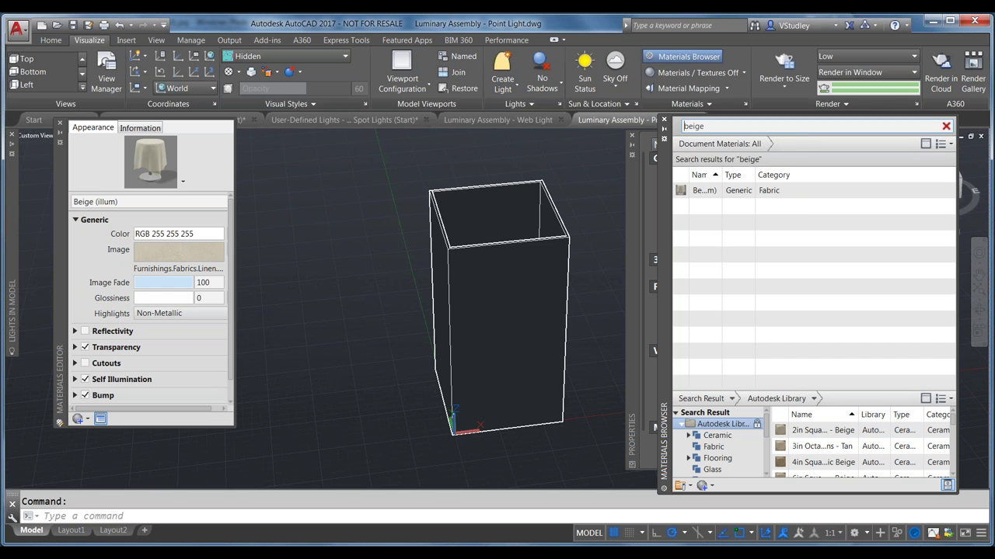
mouse_move(641, 128)
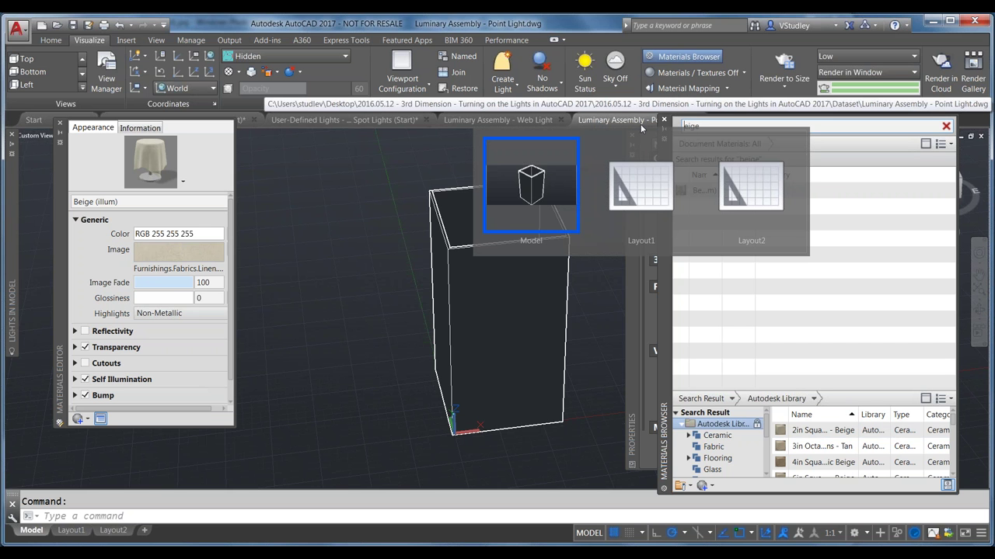
key("Delete")
key("Delete")
key("Delete")
key("Delete")
key("Delete")
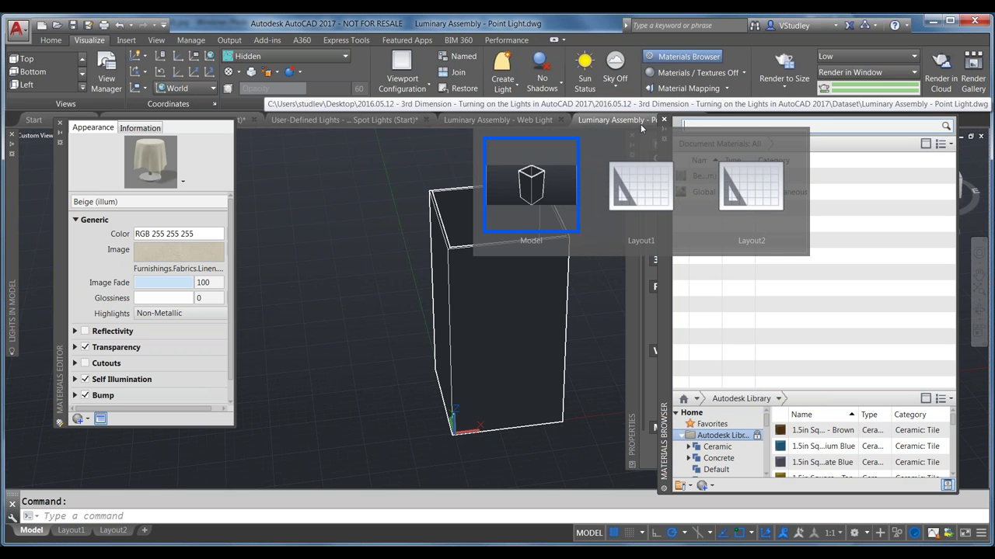
- Search the library for 'fabric' and add its Beige fabric material to the drawing
type("fabric")
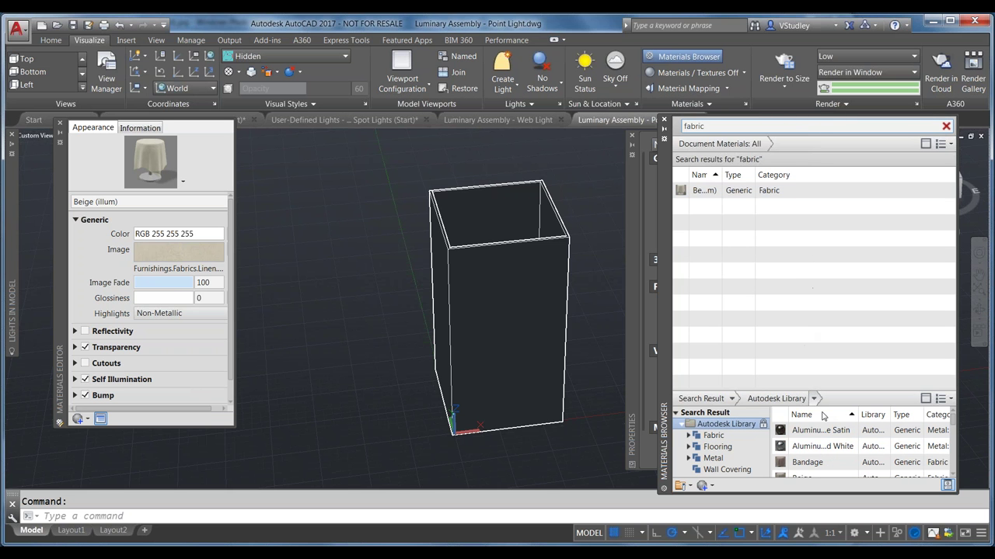
mouse_move(809, 463)
scroll(810, 464, "down", 1)
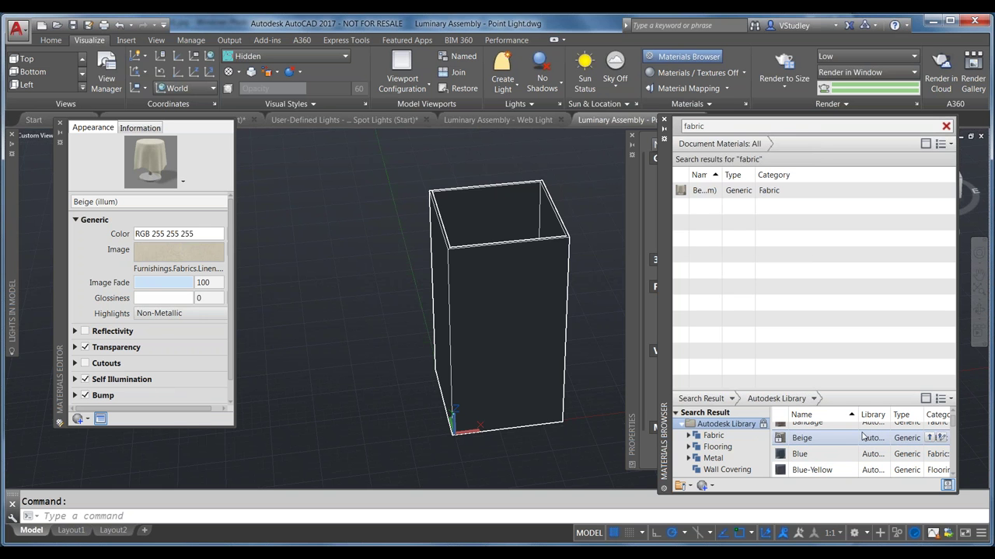
left_click(928, 440)
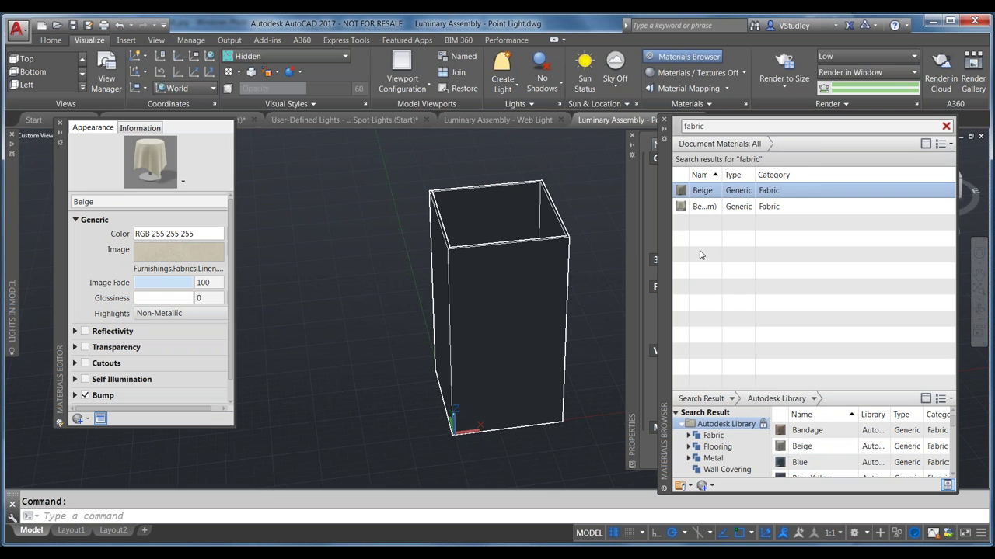
- Apply the plain Beige material to the box and render the scene
left_click(708, 206)
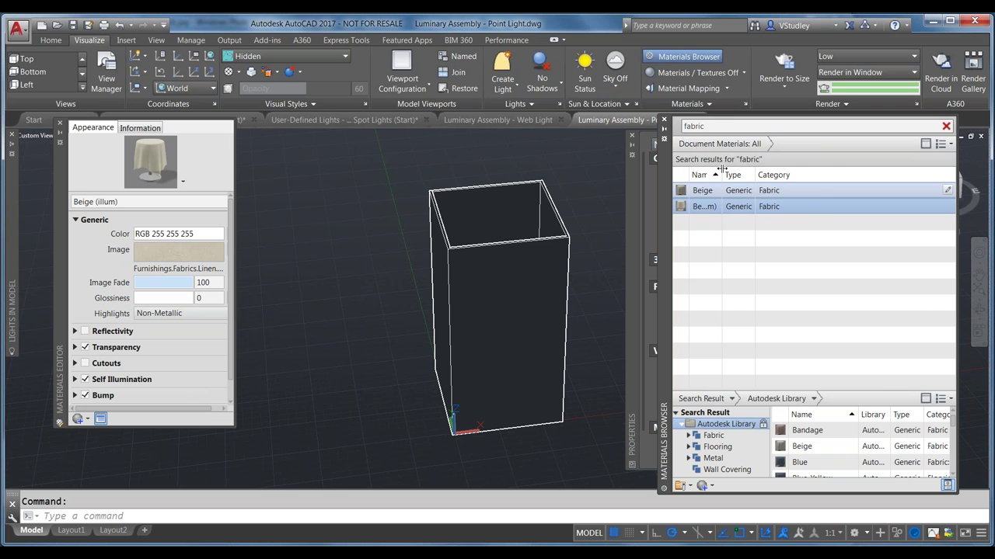
left_click_drag(721, 173, 770, 173)
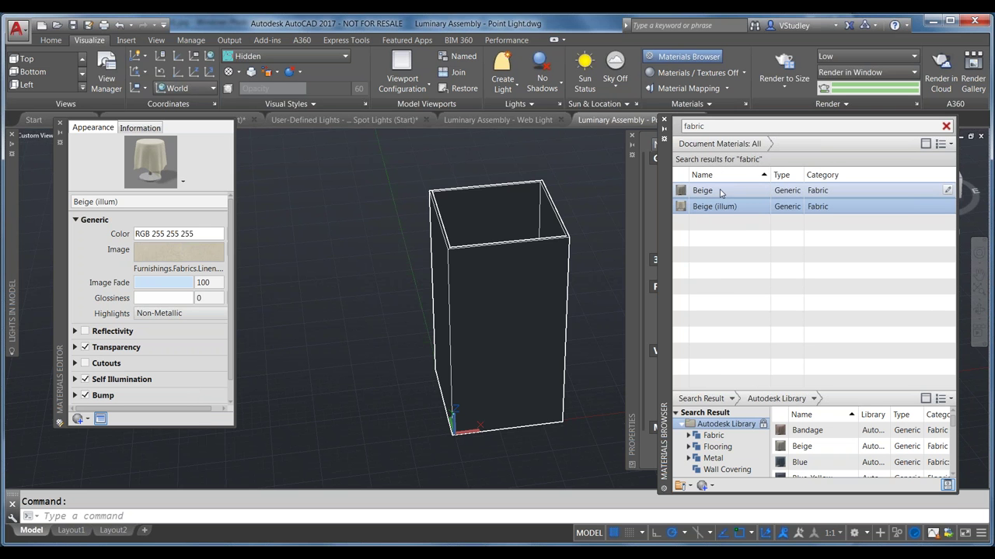
left_click(721, 191)
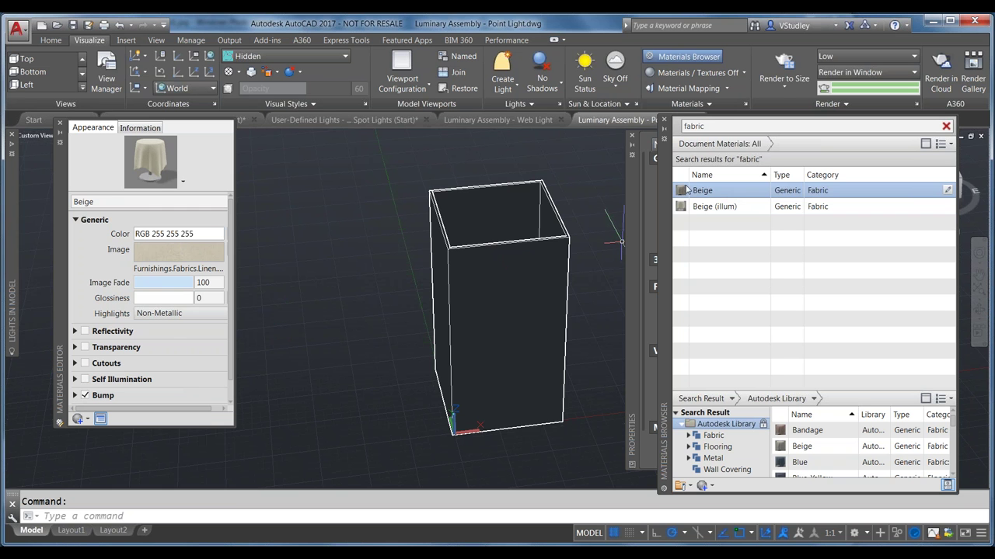
left_click_drag(681, 191, 512, 277)
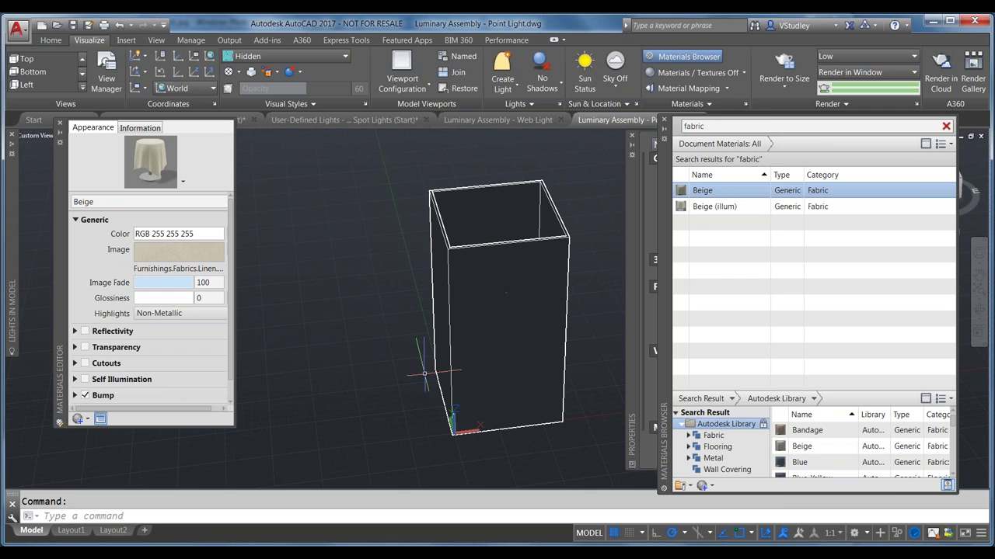
left_click(785, 69)
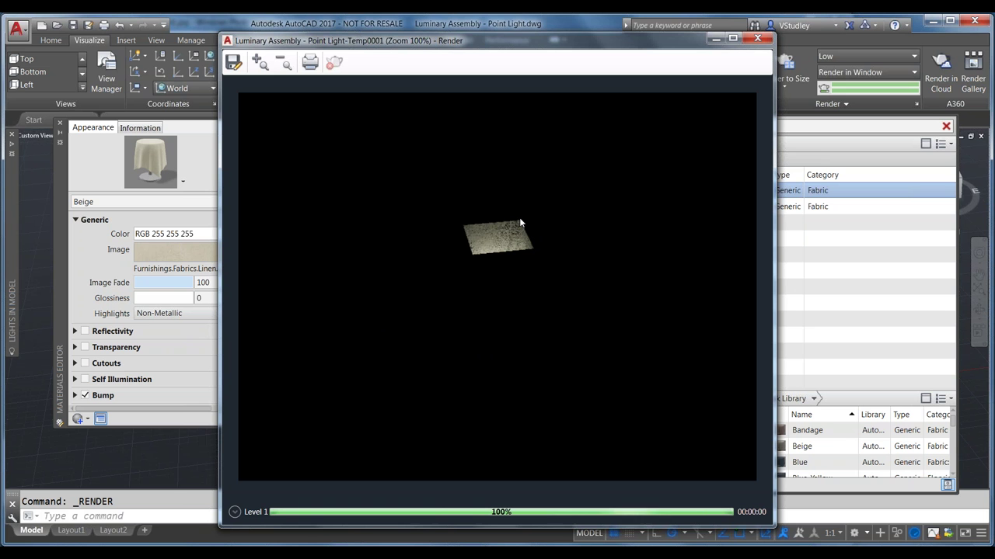
- Close the render window and show Beige (illum)'s settings in an enlarged Materials Editor
left_click(757, 38)
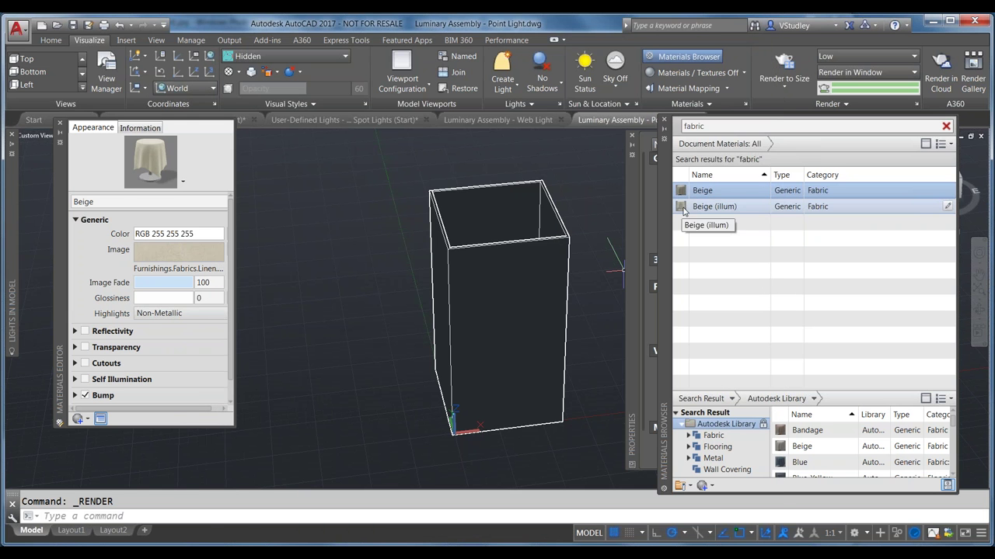
left_click(710, 207)
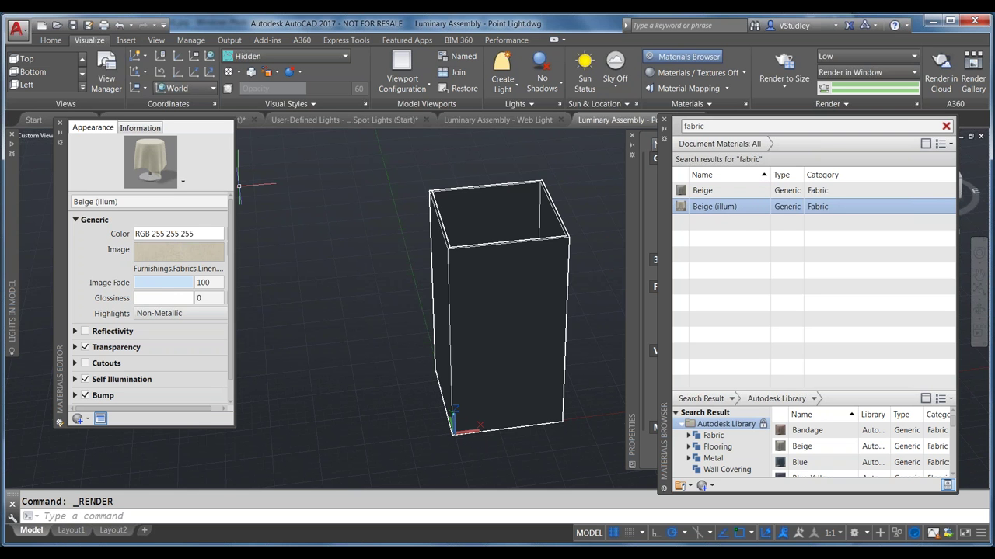
left_click(95, 201)
left_click(128, 201)
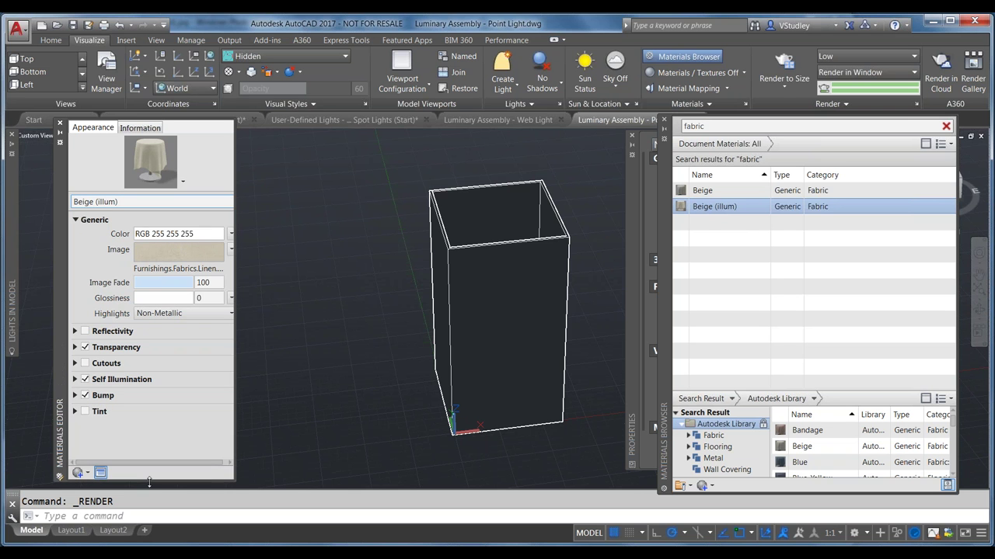
left_click_drag(145, 427, 145, 485)
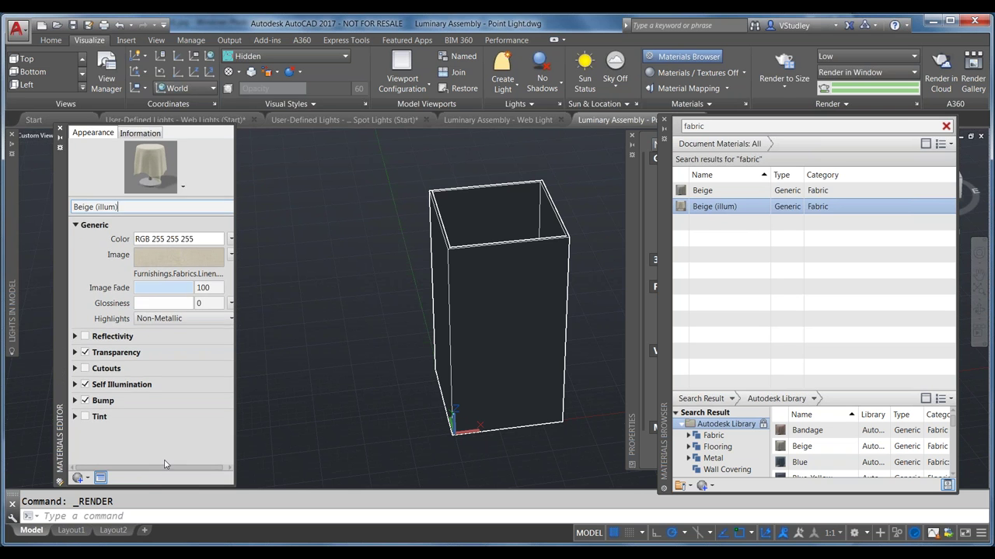
- Expand Beige (illum)'s Self Illumination settings and open the colour picker for its filter colour
left_click(75, 385)
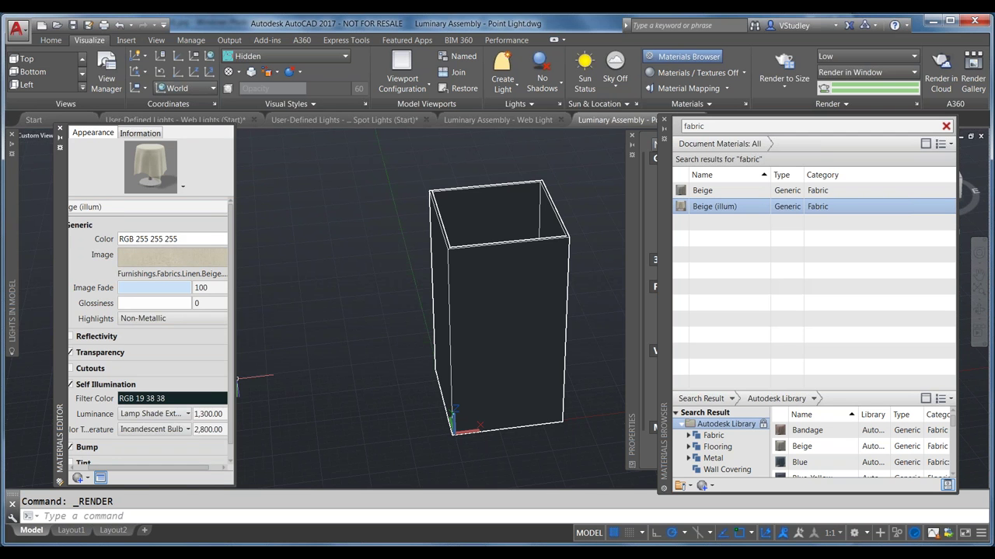
left_click_drag(235, 383, 304, 376)
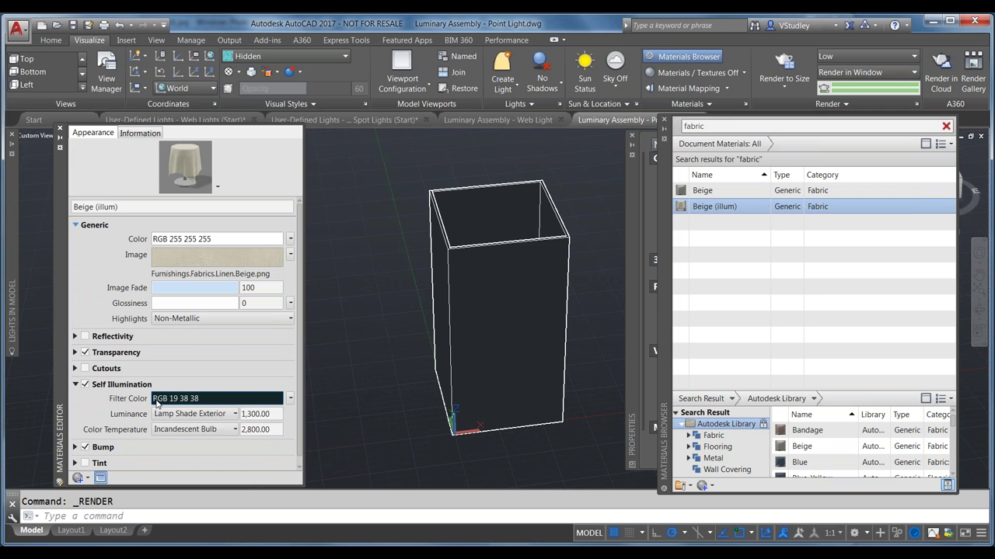
left_click(167, 399)
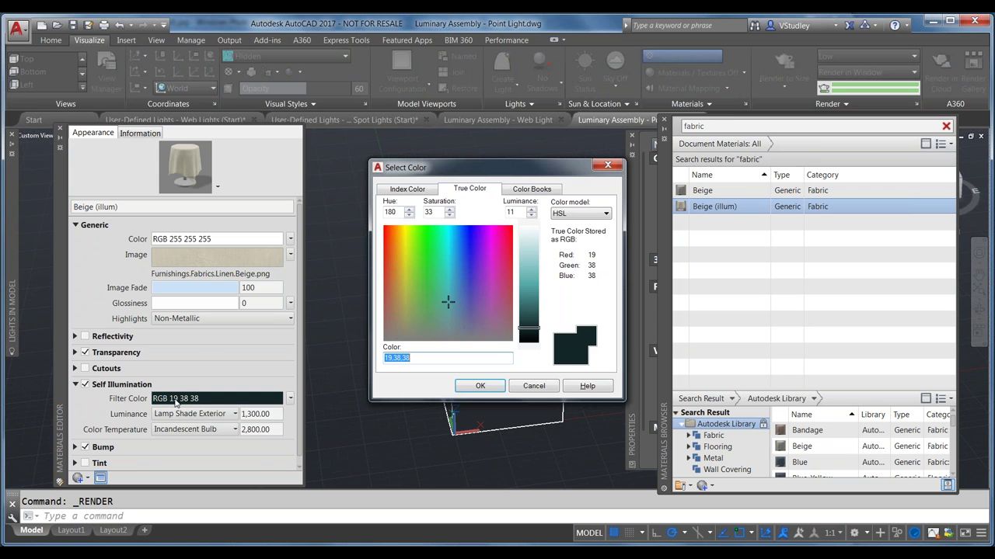
- Change the self-illumination filter colour from RGB 19,38,38 to index colour white
left_click(447, 357)
left_click_drag(426, 356, 378, 362)
left_click(408, 189)
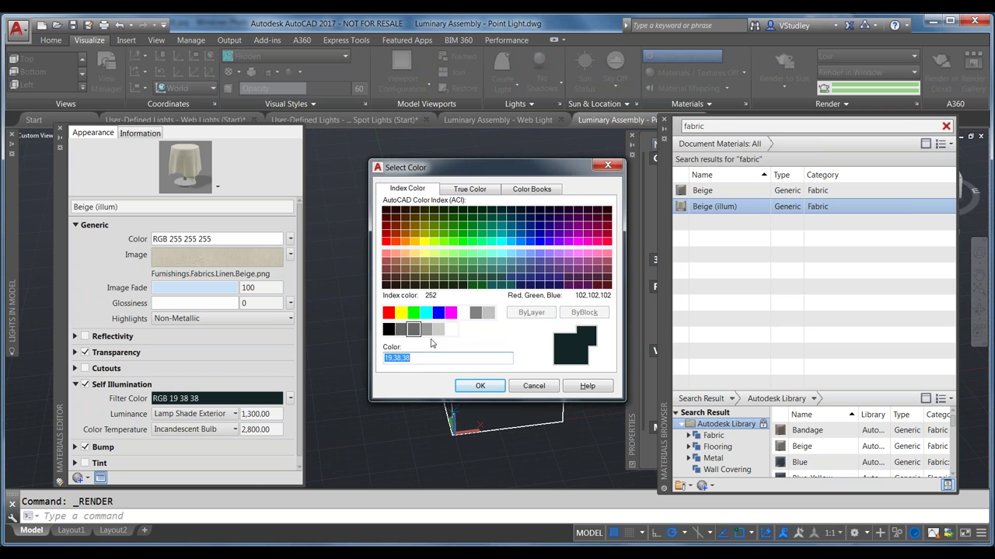
left_click(463, 312)
left_click(470, 386)
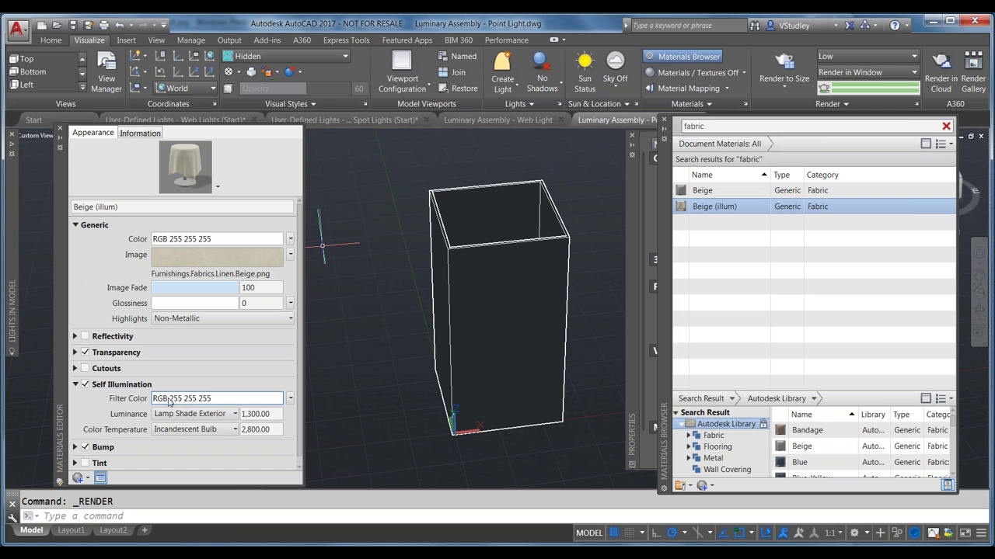
- Review the luminance presets and keep Incandescent Bulb as the colour temperature
left_click(235, 417)
left_click(191, 492)
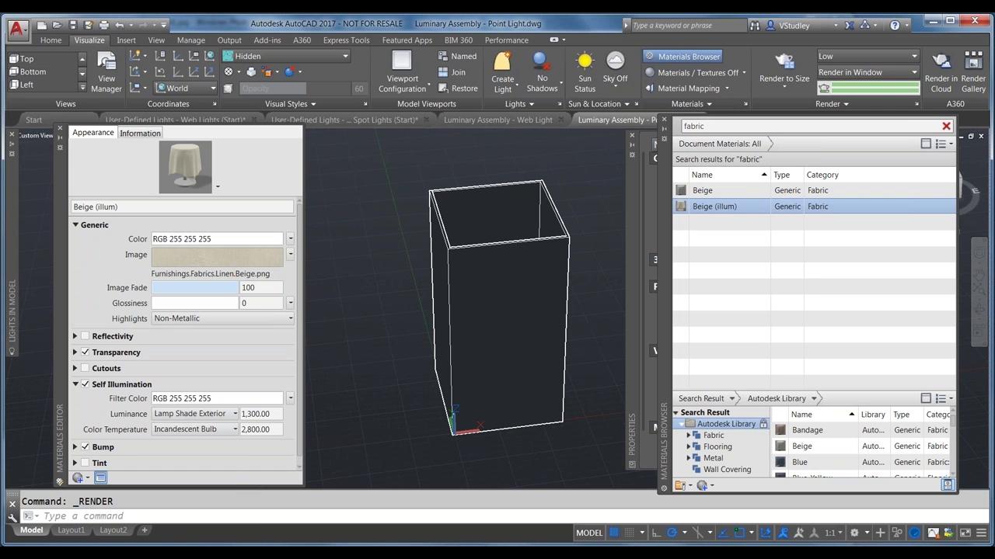
left_click(233, 432)
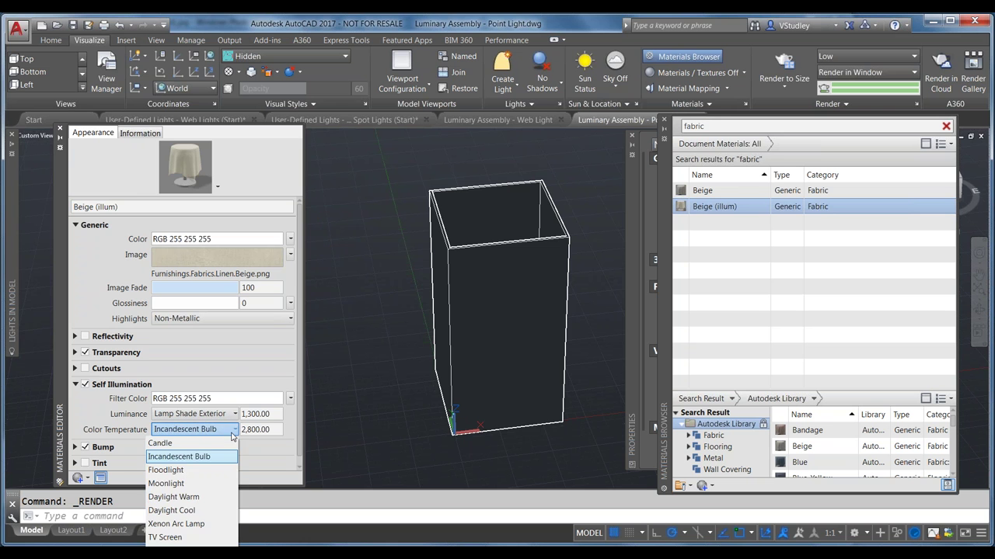
left_click(209, 459)
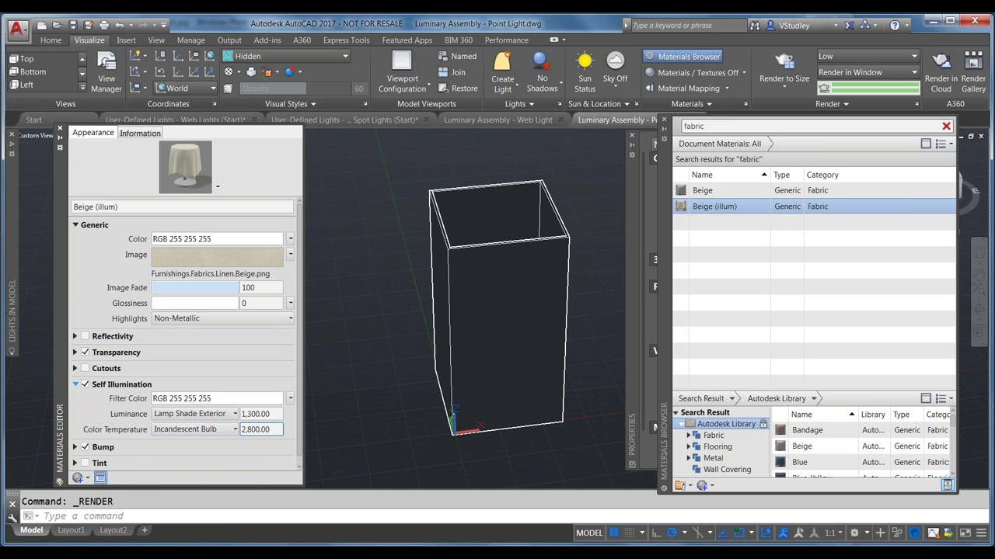
- Turn off Transparency for Beige (illum) and apply the material to the box
left_click(74, 352)
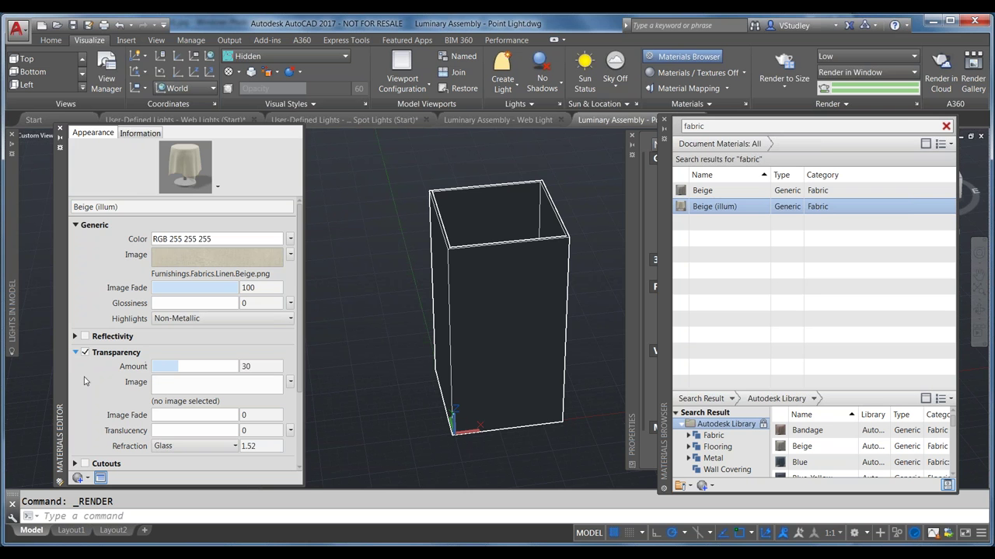
left_click(86, 353)
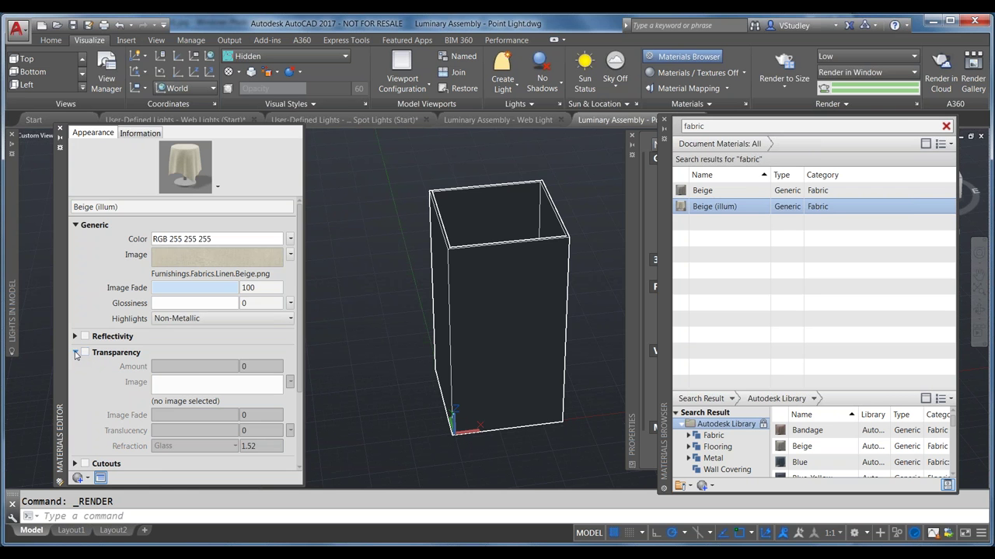
left_click(75, 353)
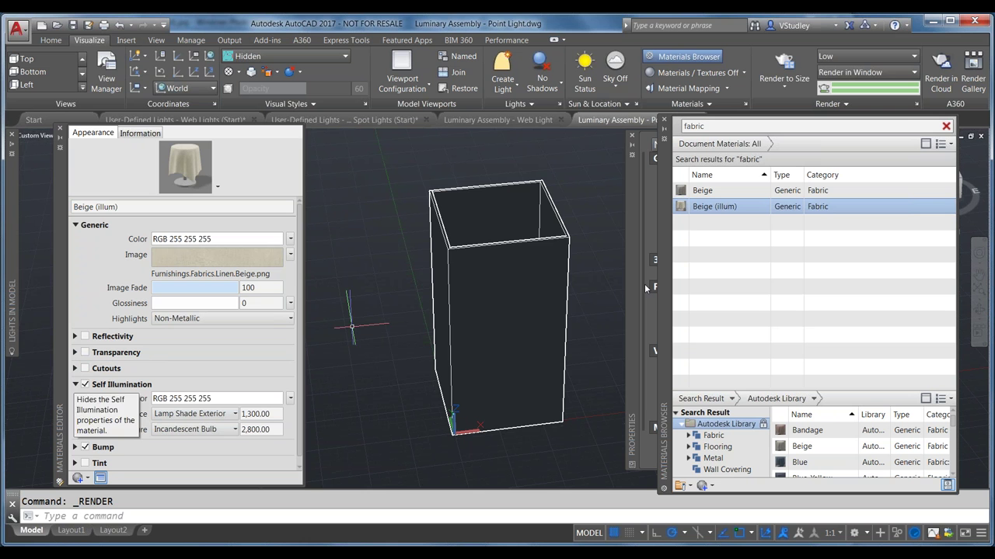
left_click_drag(682, 211, 540, 291)
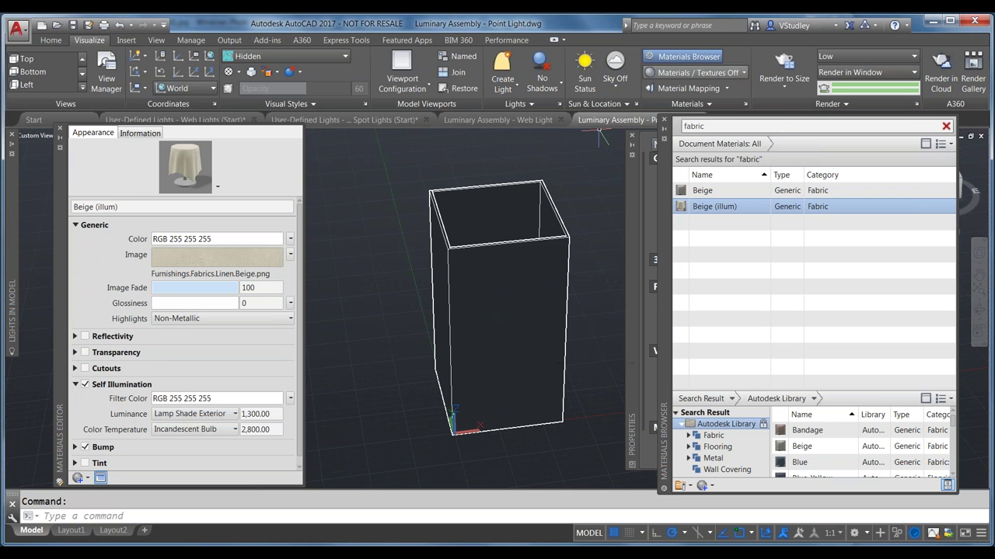
left_click(785, 63)
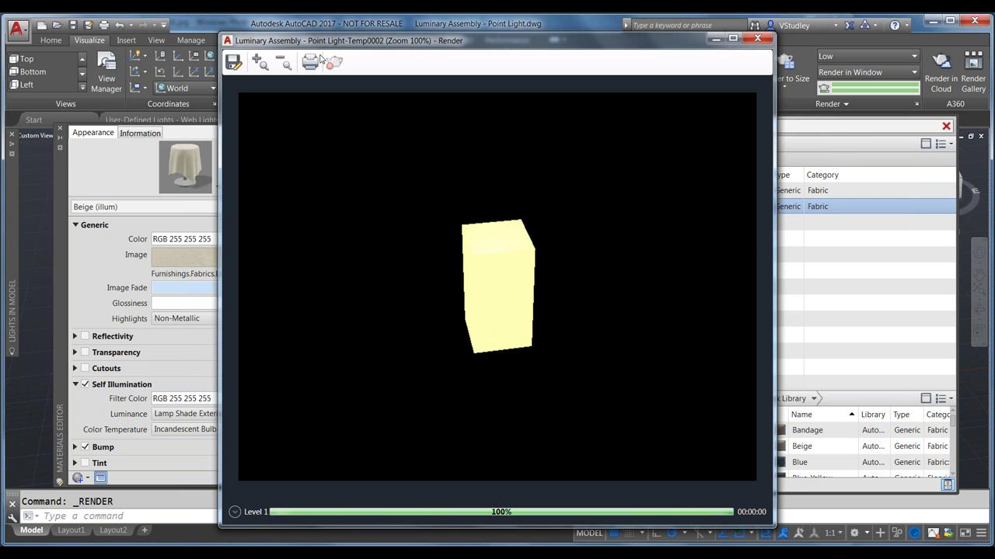
left_click(758, 38)
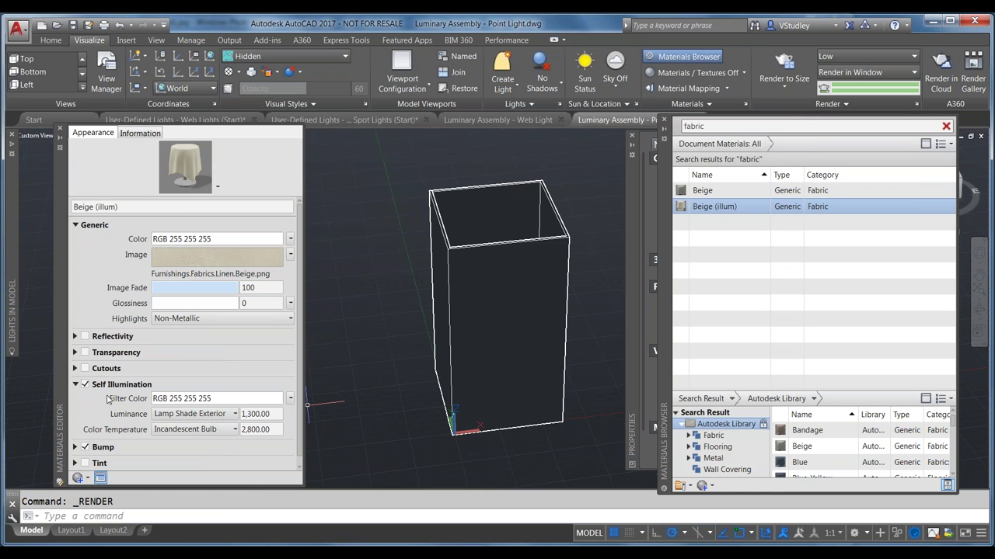
- Set the Beige (illum) self-illumination filter colour to dark RGB 19,38,38
left_click(226, 399)
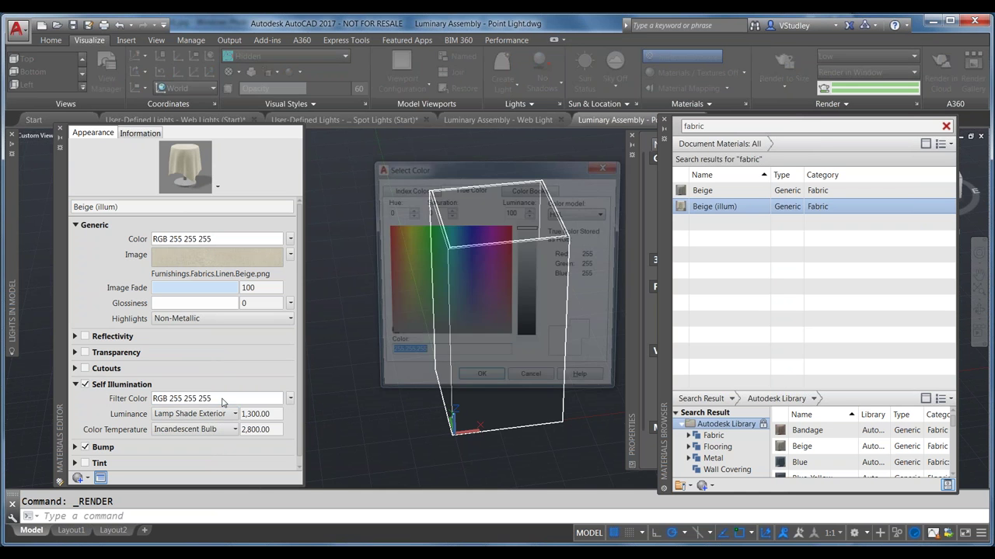
type("19,38,38")
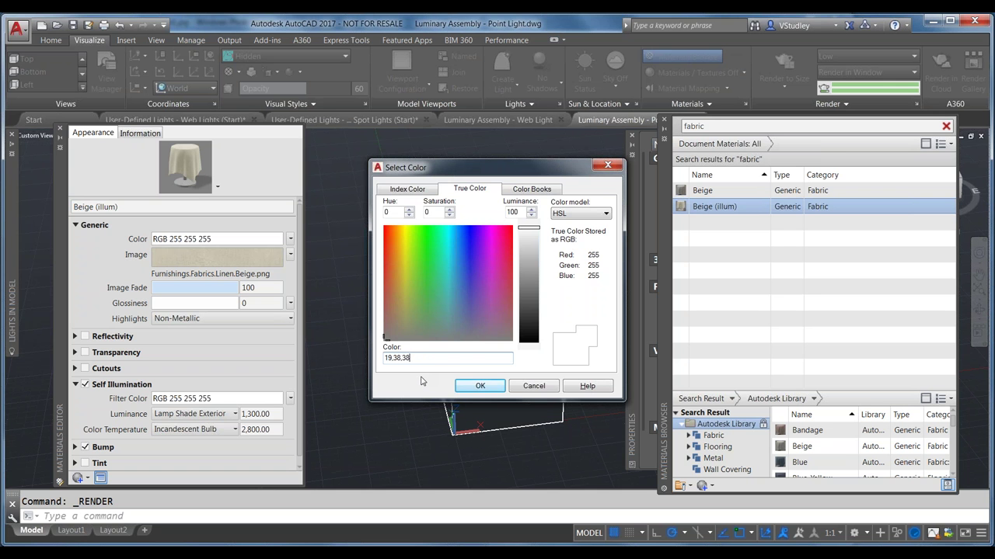
left_click(407, 188)
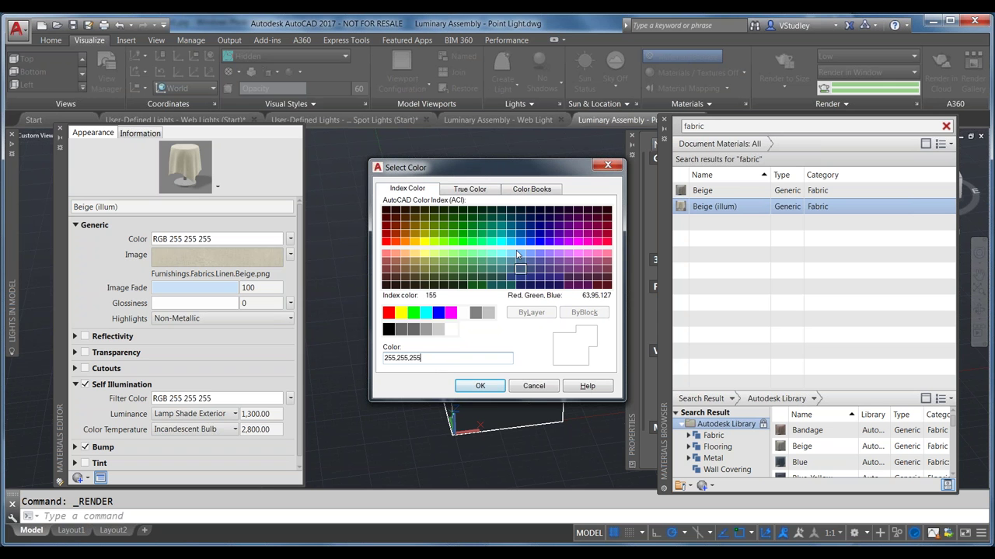
left_click(480, 386)
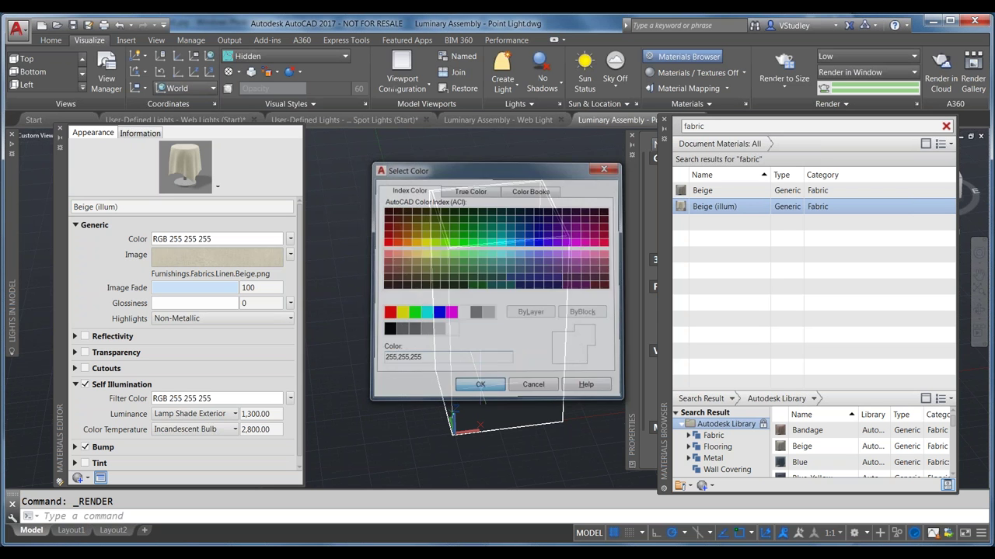
left_click(191, 401)
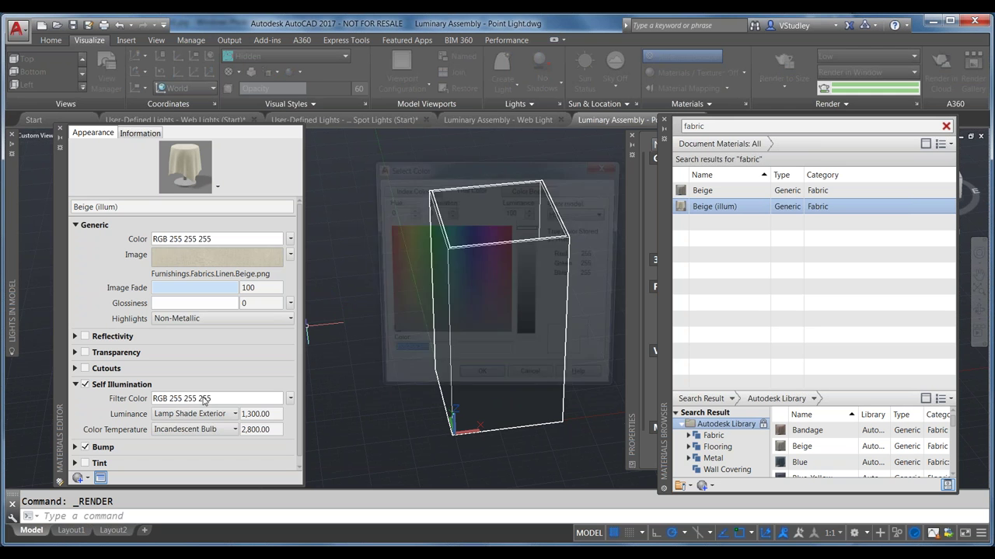
type("19,38,38")
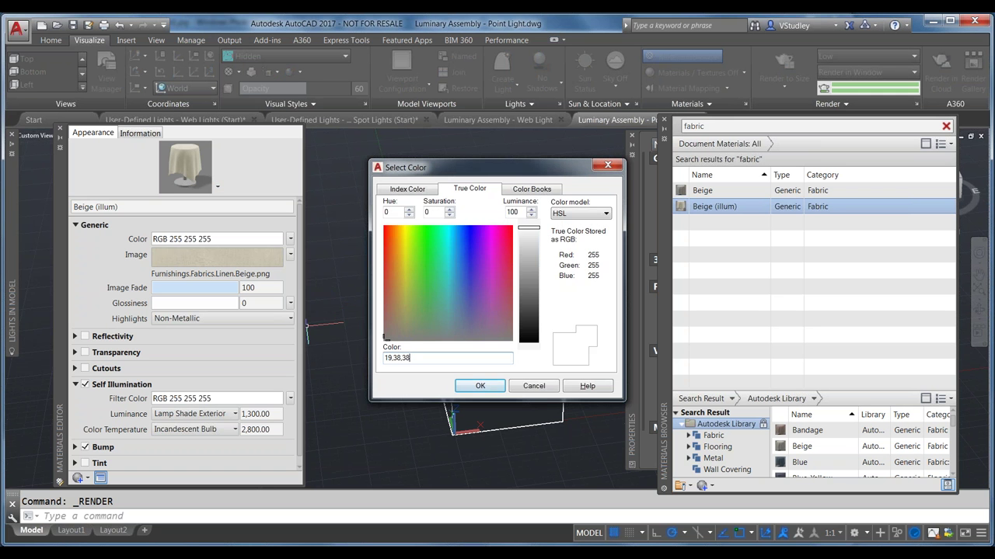
left_click(481, 385)
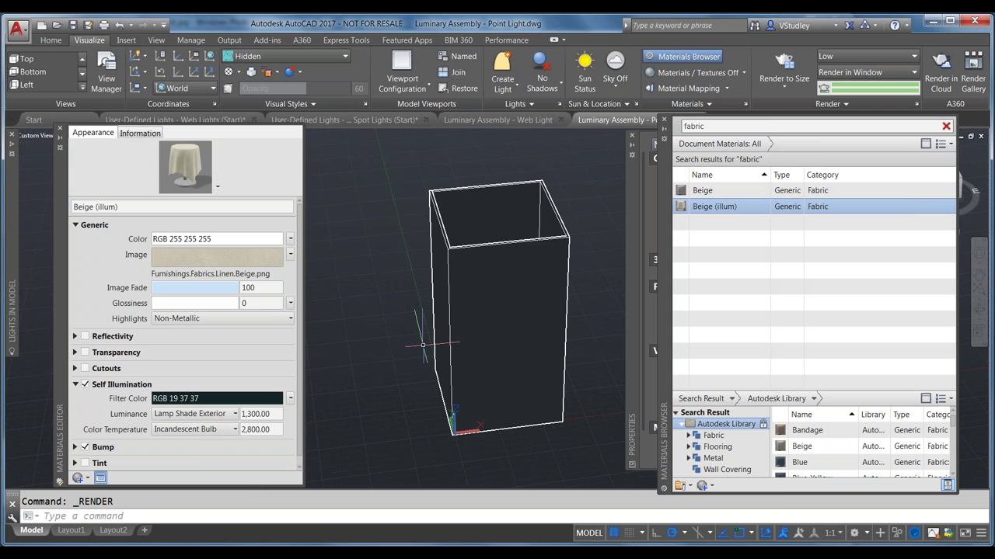
- Render the box with the dimmed material and zoom in on the dimmer olive glow
left_click(796, 58)
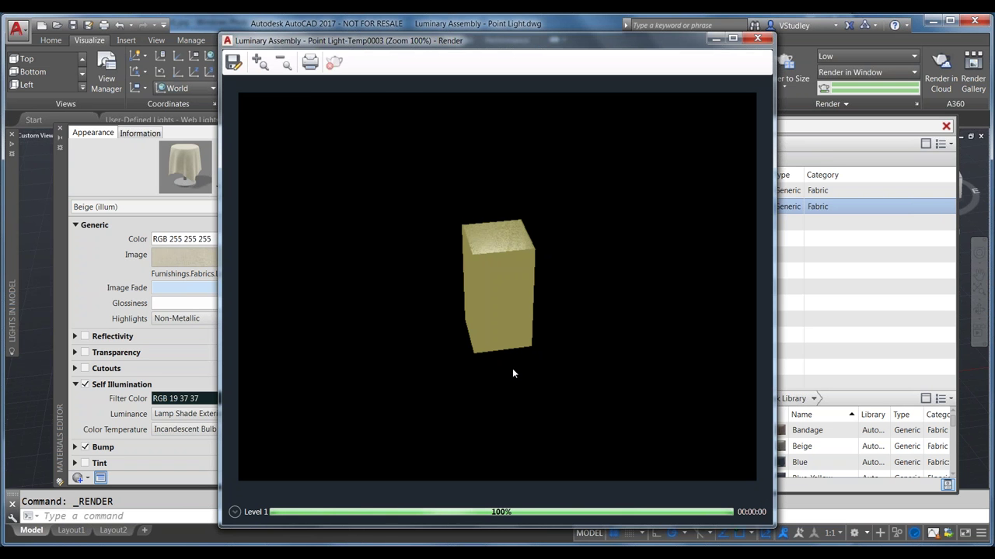
left_click(258, 61)
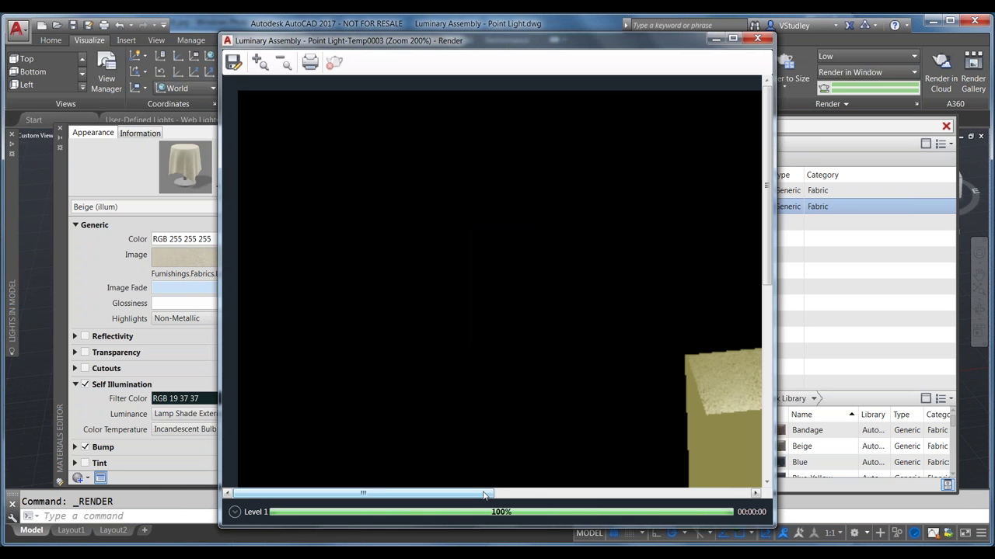
left_click_drag(483, 493, 597, 493)
scroll(657, 335, "down", 3)
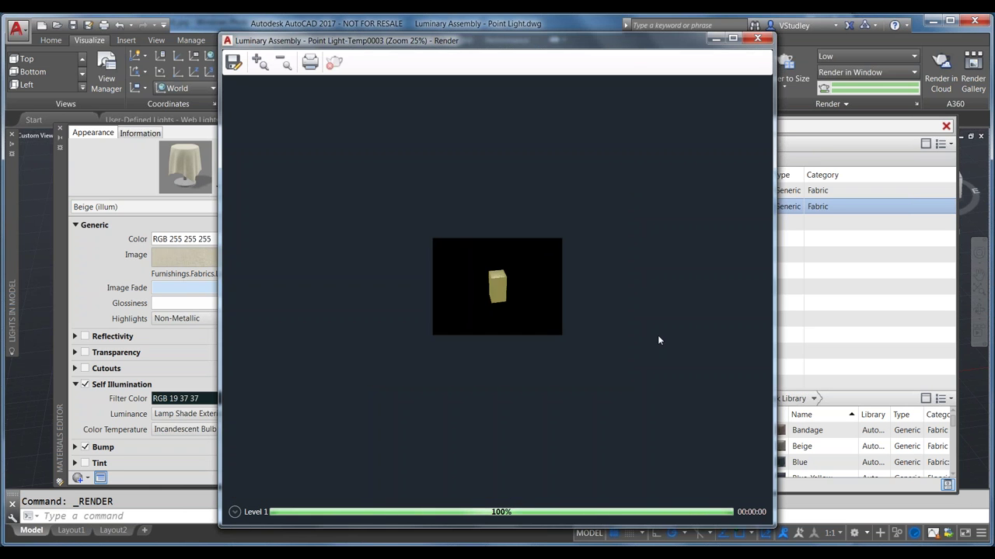
scroll(558, 310, "up", 4)
scroll(495, 275, "down", 1)
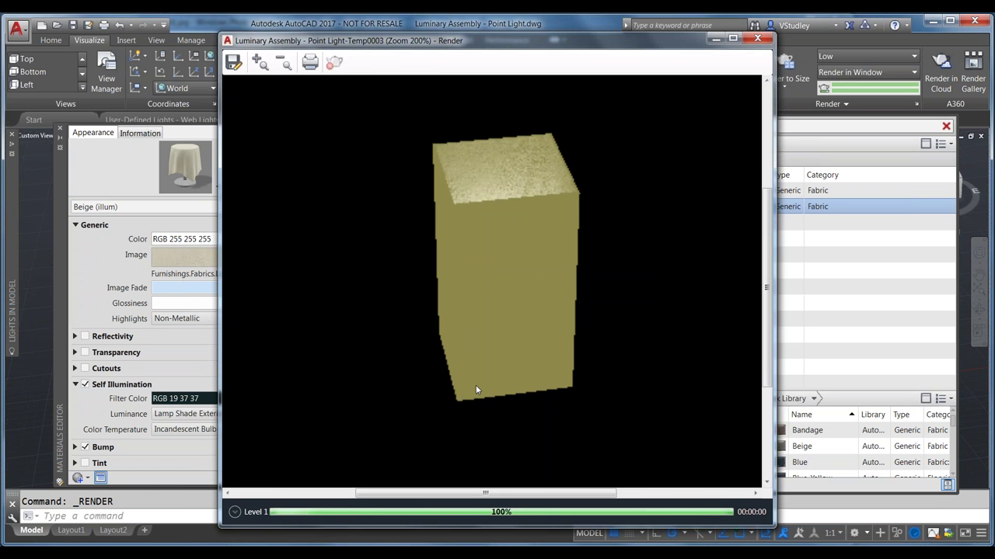
left_click(757, 39)
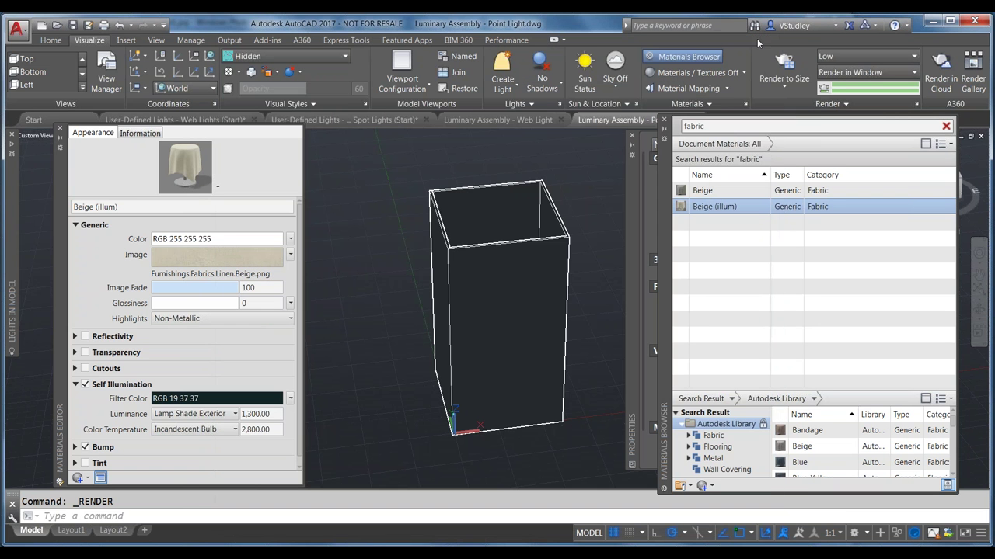
- Enable Beige (illum) transparency at amount 30 and review a fresh render of the box
left_click(75, 353)
left_click(85, 353)
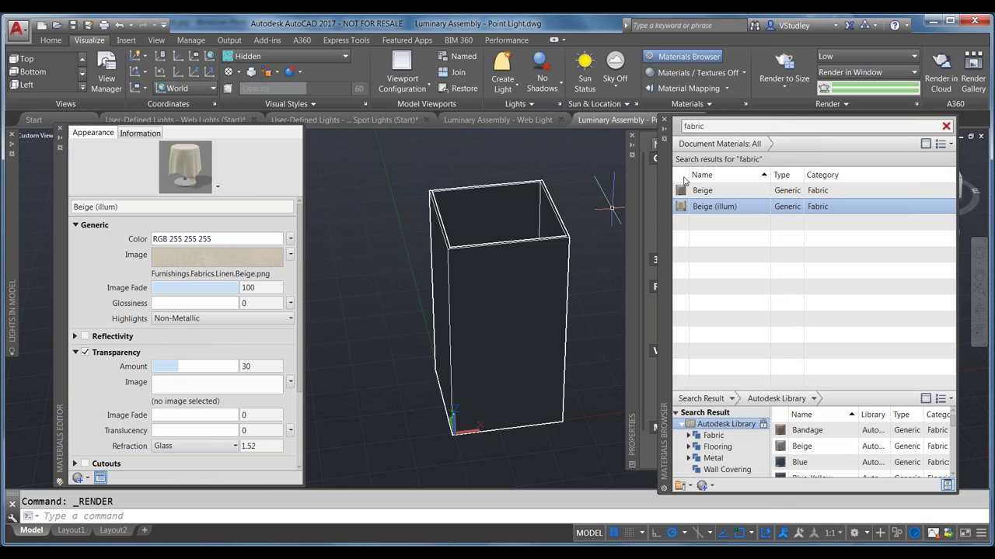
left_click(784, 66)
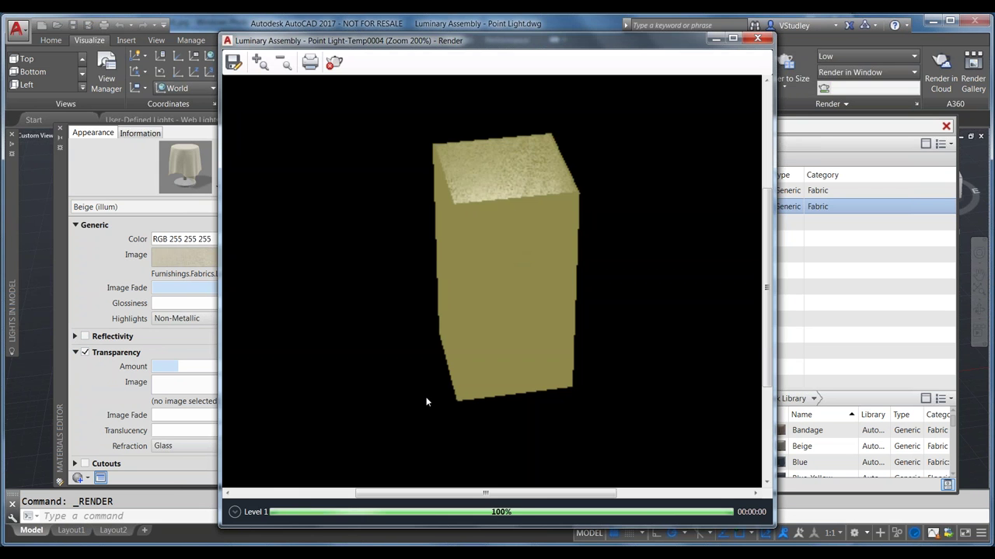
scroll(426, 402, "down", 1)
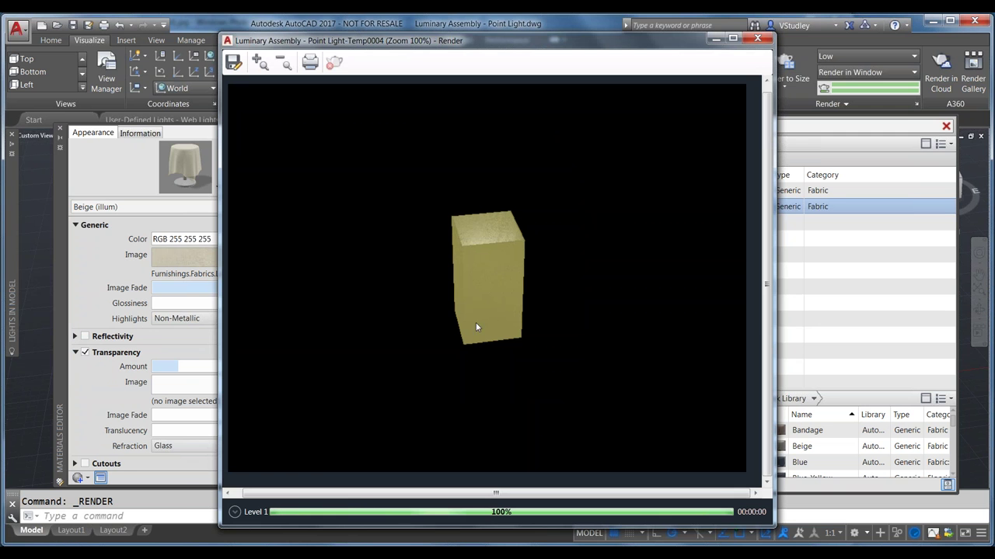
scroll(487, 263, "up", 1)
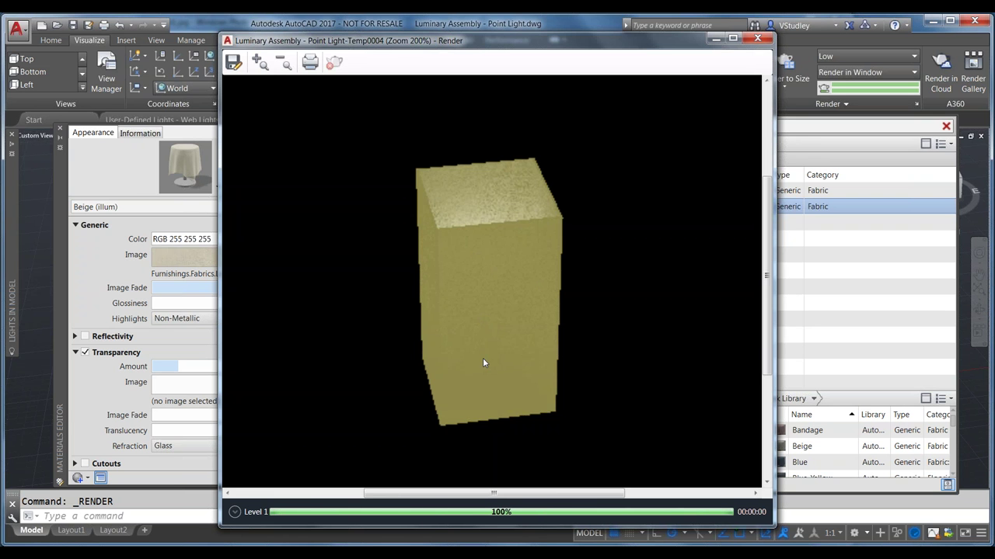
left_click(758, 38)
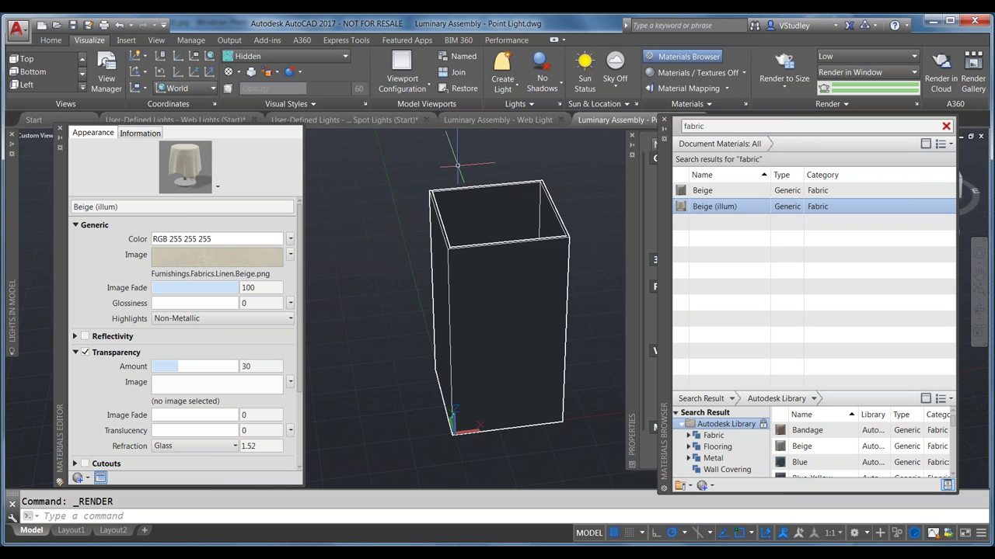
- Switch to the Luminary Assembly - Web Light drawing and close the Materials Editor, Materials Browser and Properties palettes
left_click(473, 120)
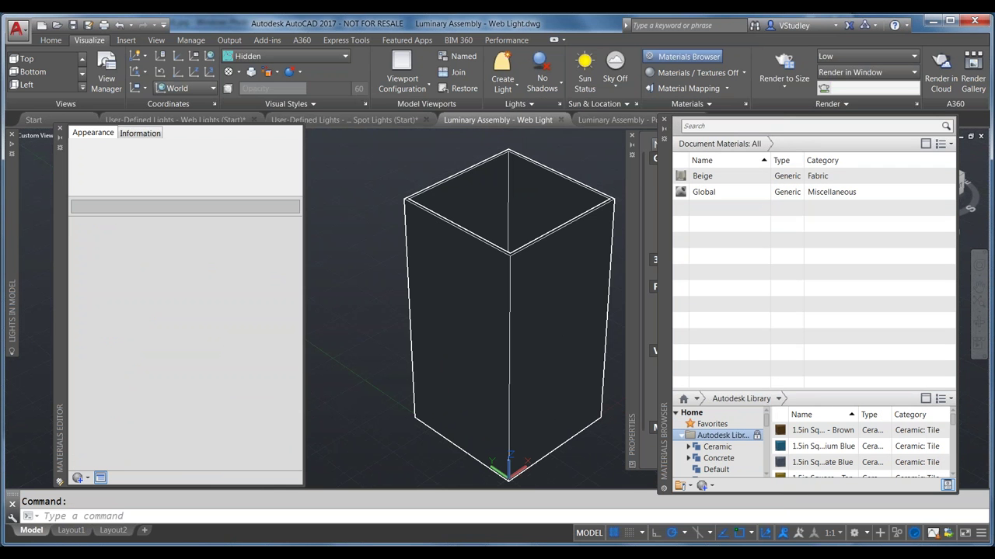
left_click(61, 129)
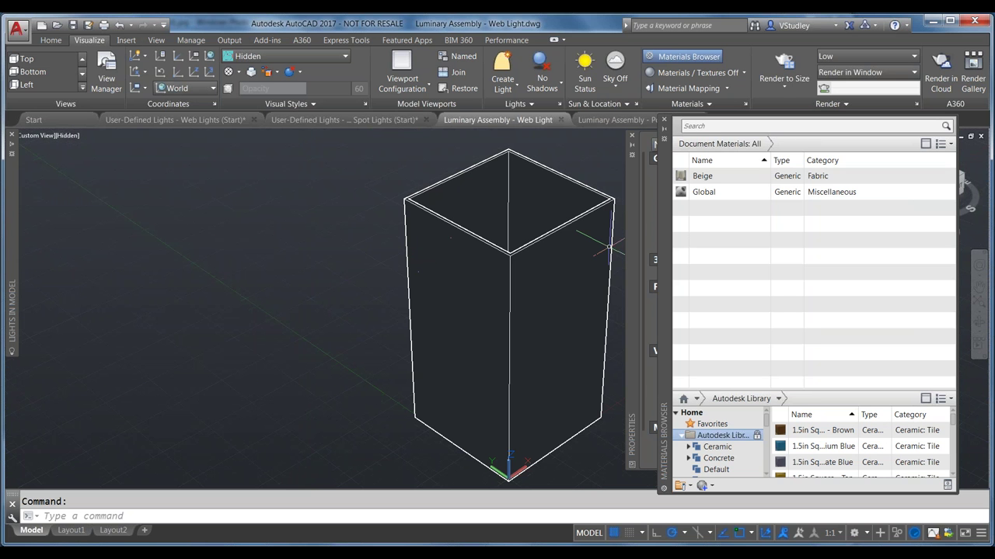
left_click(665, 122)
left_click(631, 136)
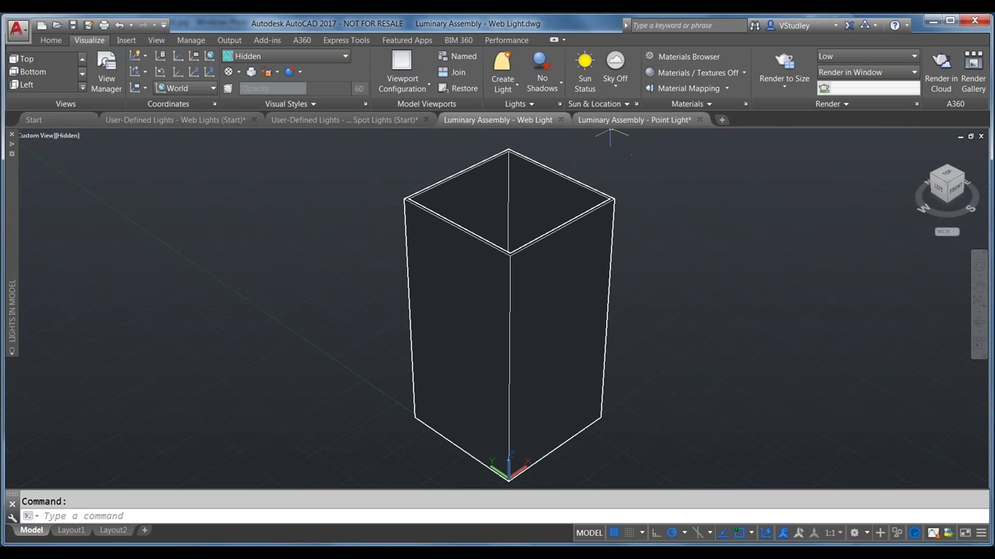
- Render the glowing yellow-textured box in this drawing and inspect the result
left_click(781, 60)
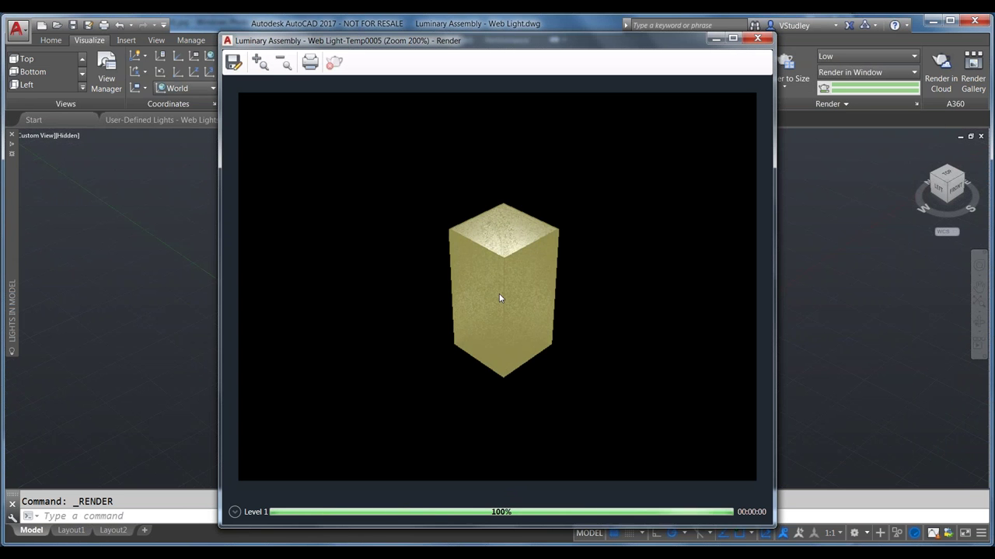
scroll(502, 296, "up", 1)
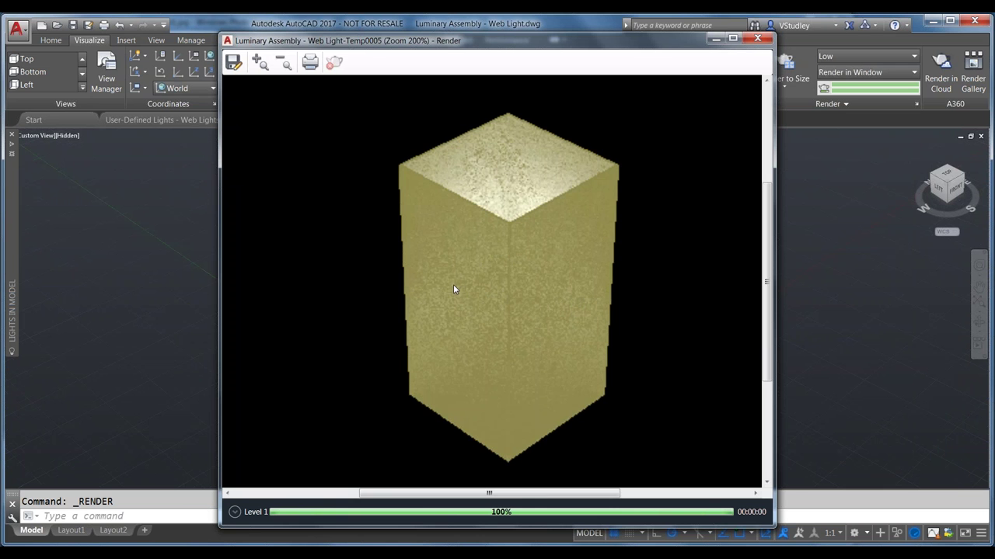
scroll(453, 286, "down", 1)
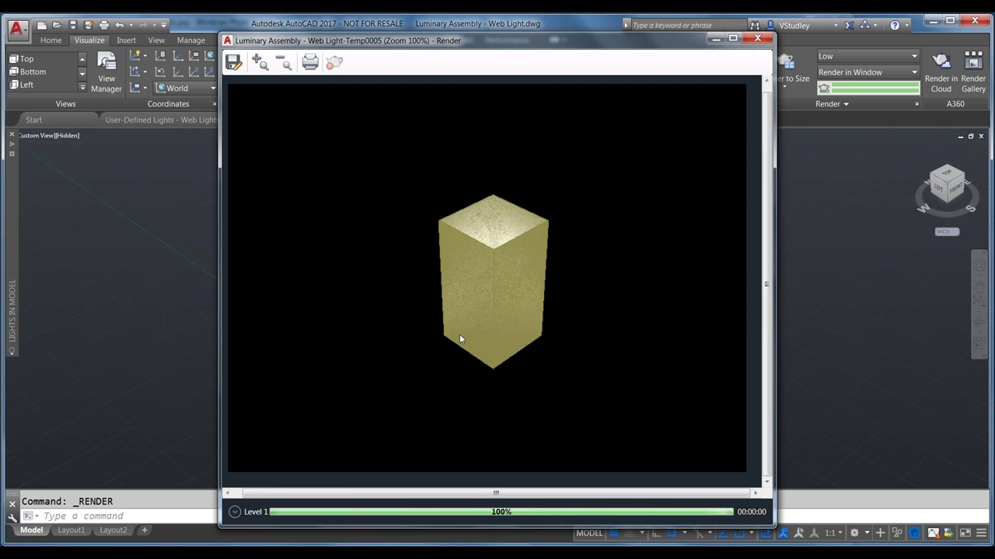
left_click(758, 40)
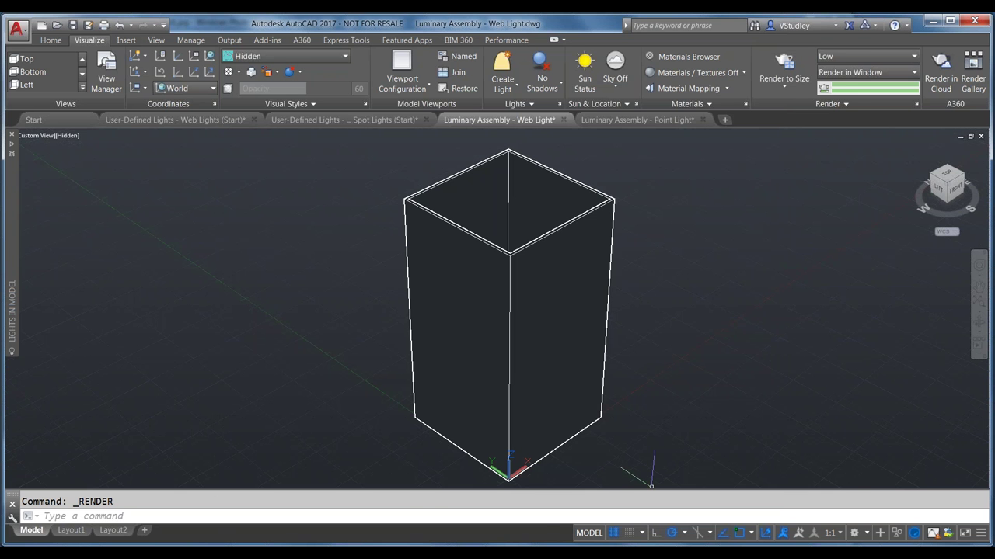
- Page through six saved renders in Photo Viewer, then bring up the Presentation image folder
key("alt+Tab")
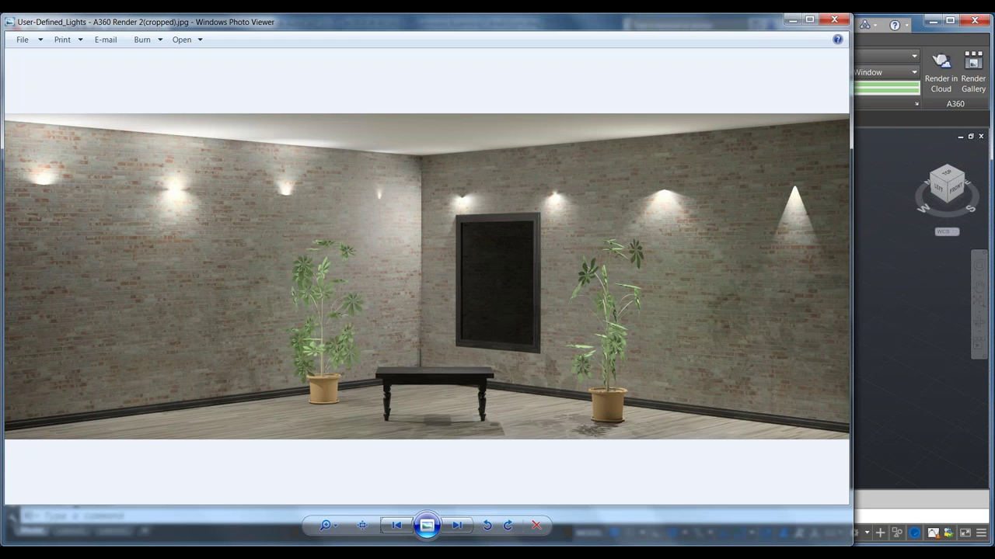
left_click(464, 526)
left_click(462, 525)
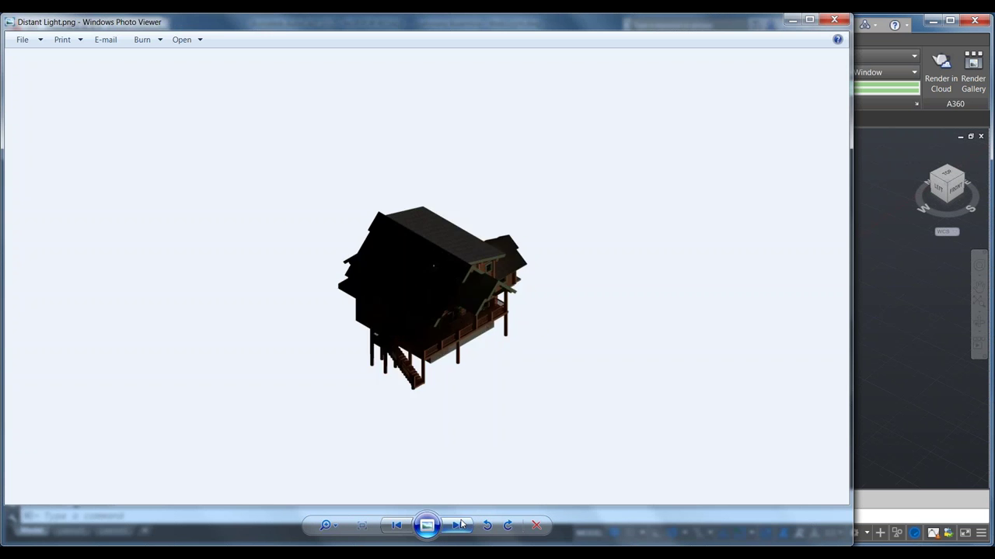
left_click(461, 525)
left_click(461, 525)
left_click(461, 525)
left_click(461, 525)
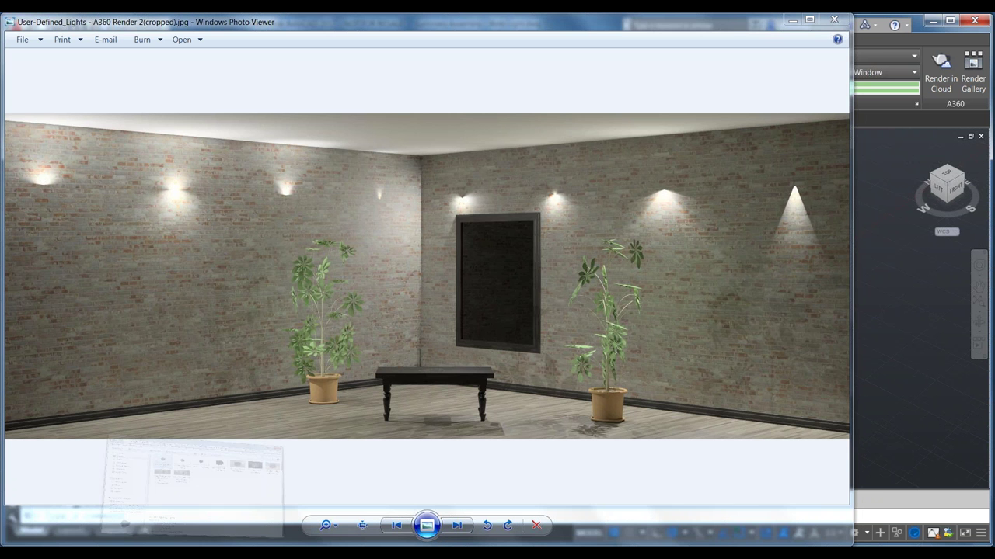
left_click(109, 544)
left_click(505, 260)
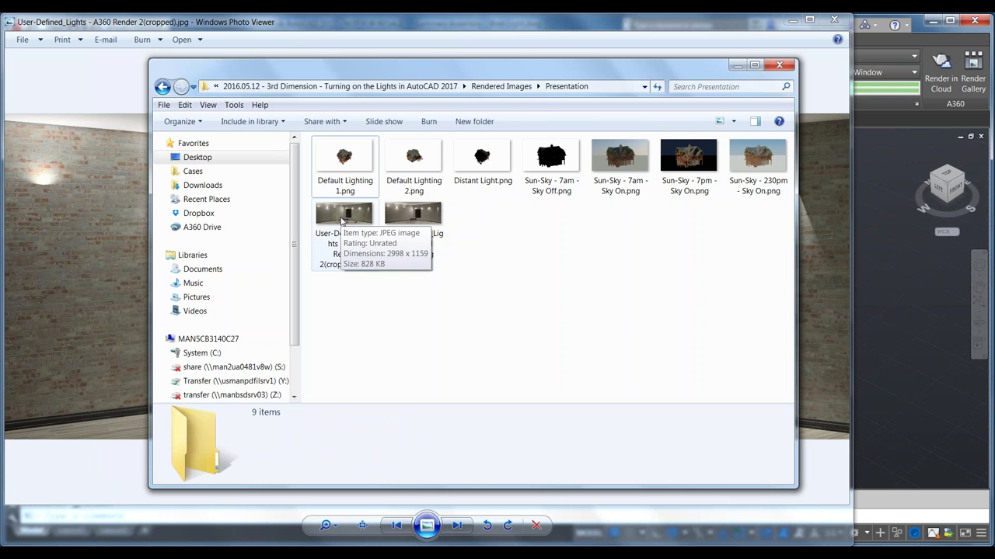
- Go back to Rendered Images and open User-Defined_Lights - A360 Render - Luminary.jpg
left_click(164, 86)
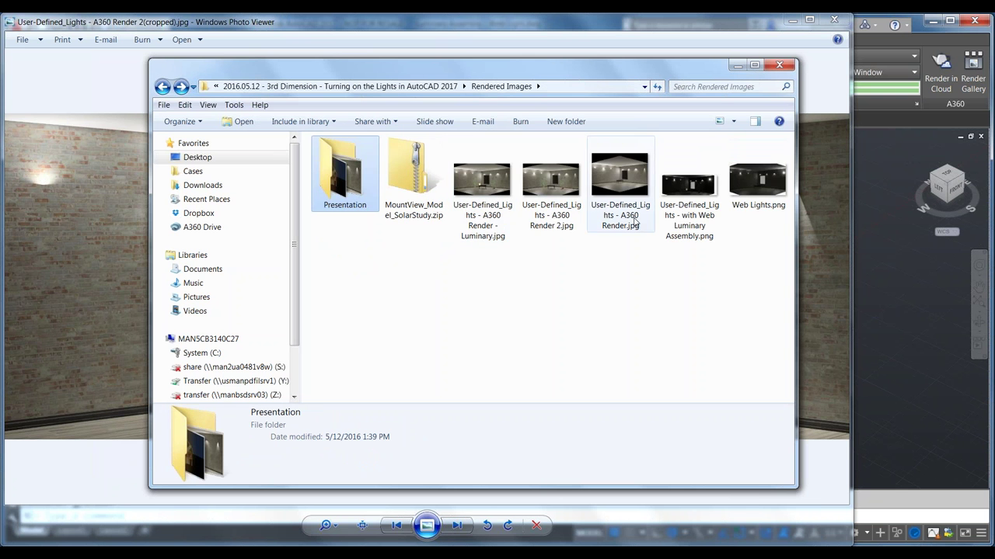
double_click(485, 187)
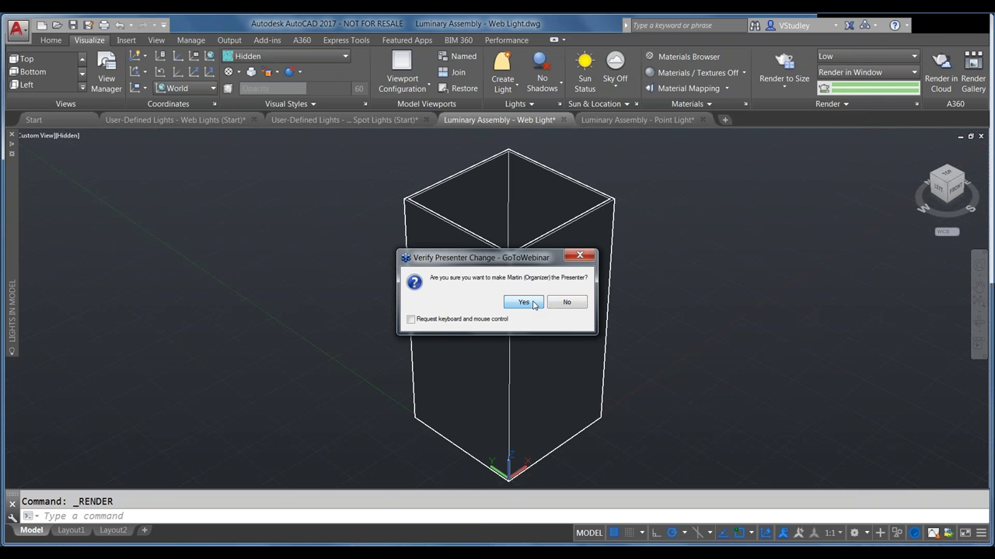
- Hand presenting to the organizer and advance to the Thank you for joining us! slide
left_click(533, 303)
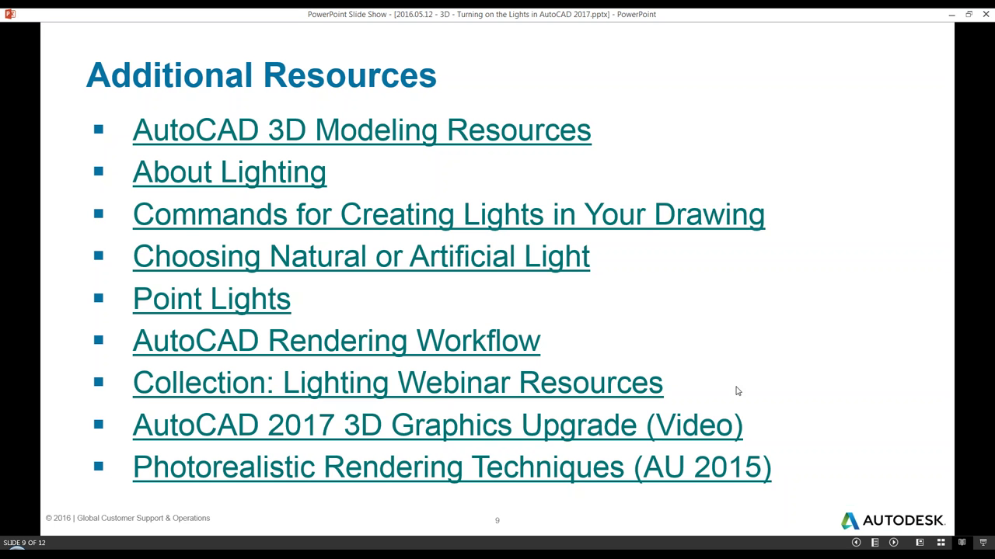
left_click(749, 349)
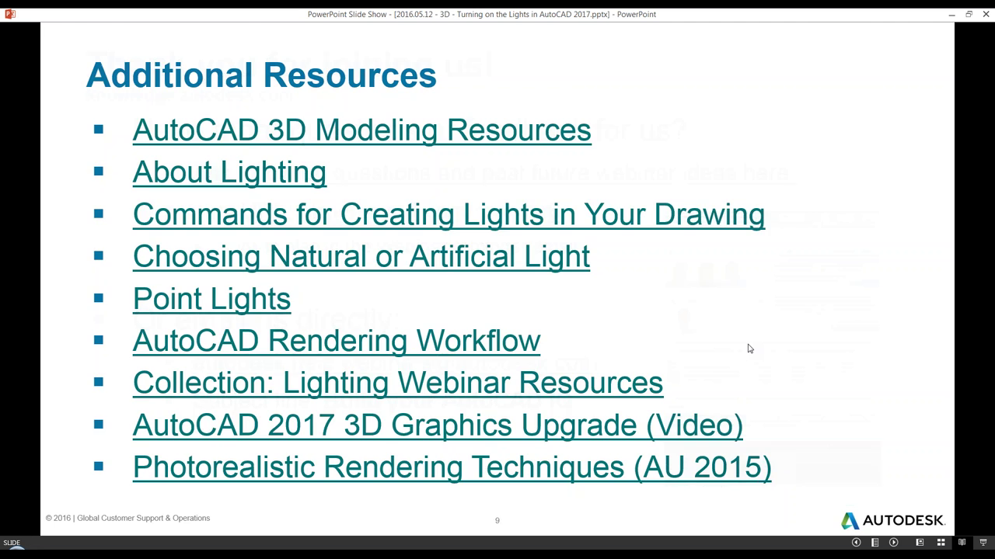